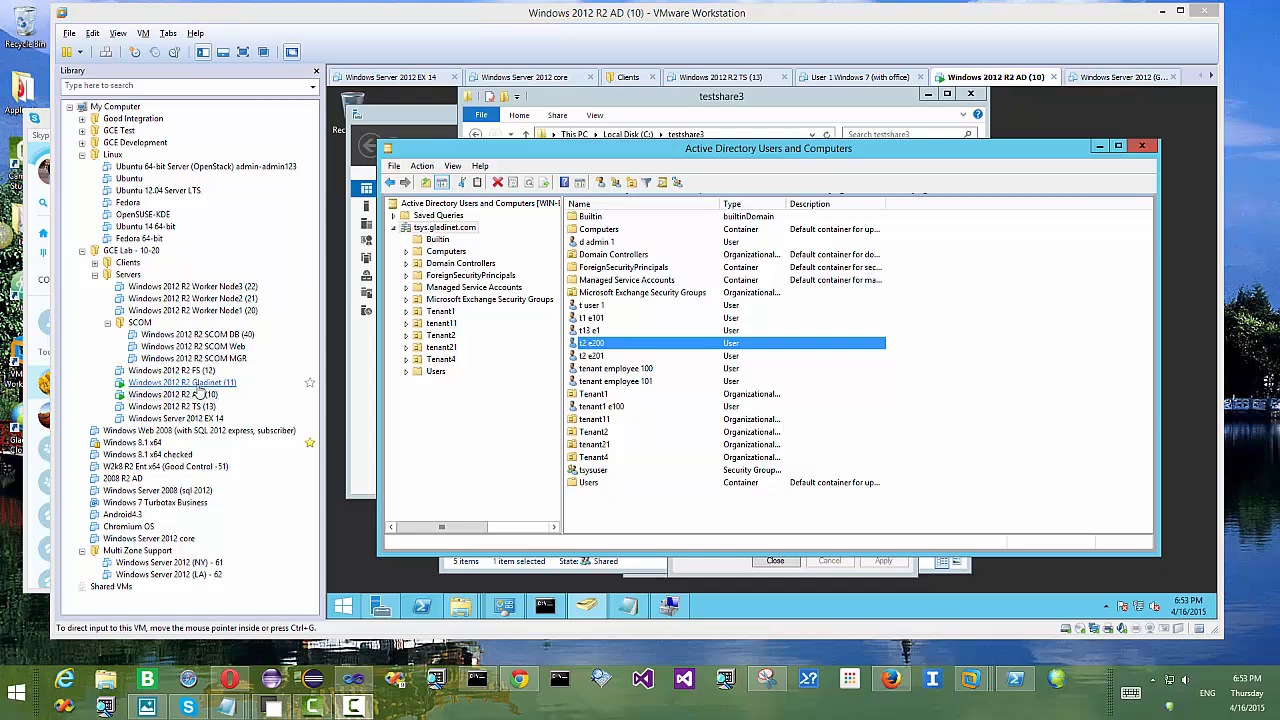
Step: Check the Gladinet Cloud web portal address in the browser, then minimise the browser
click(519, 679)
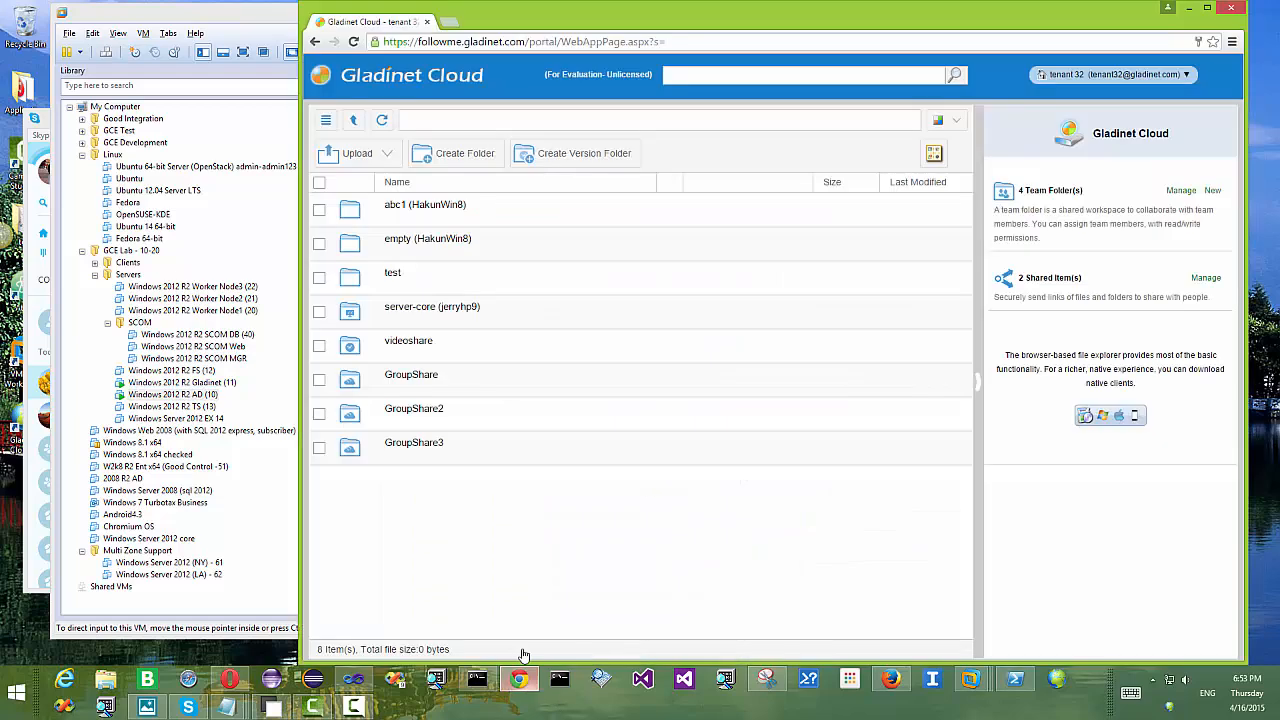
drag(527, 42, 382, 42)
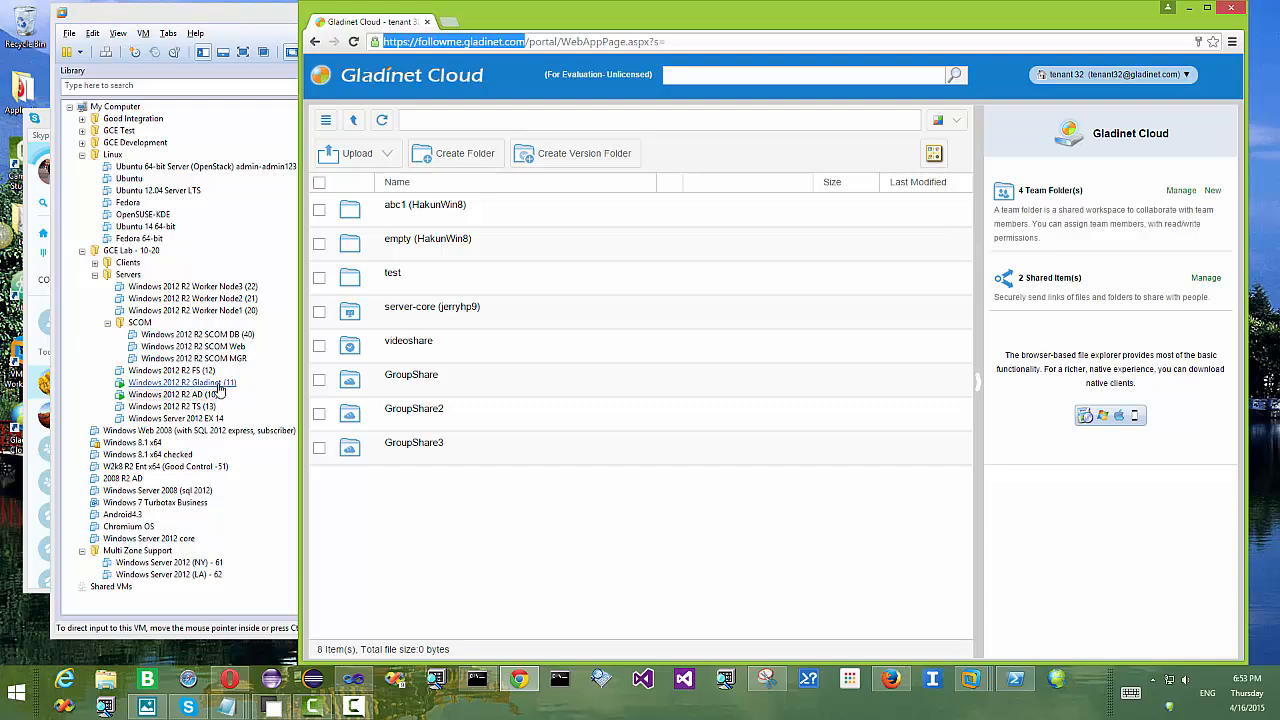
click(1189, 9)
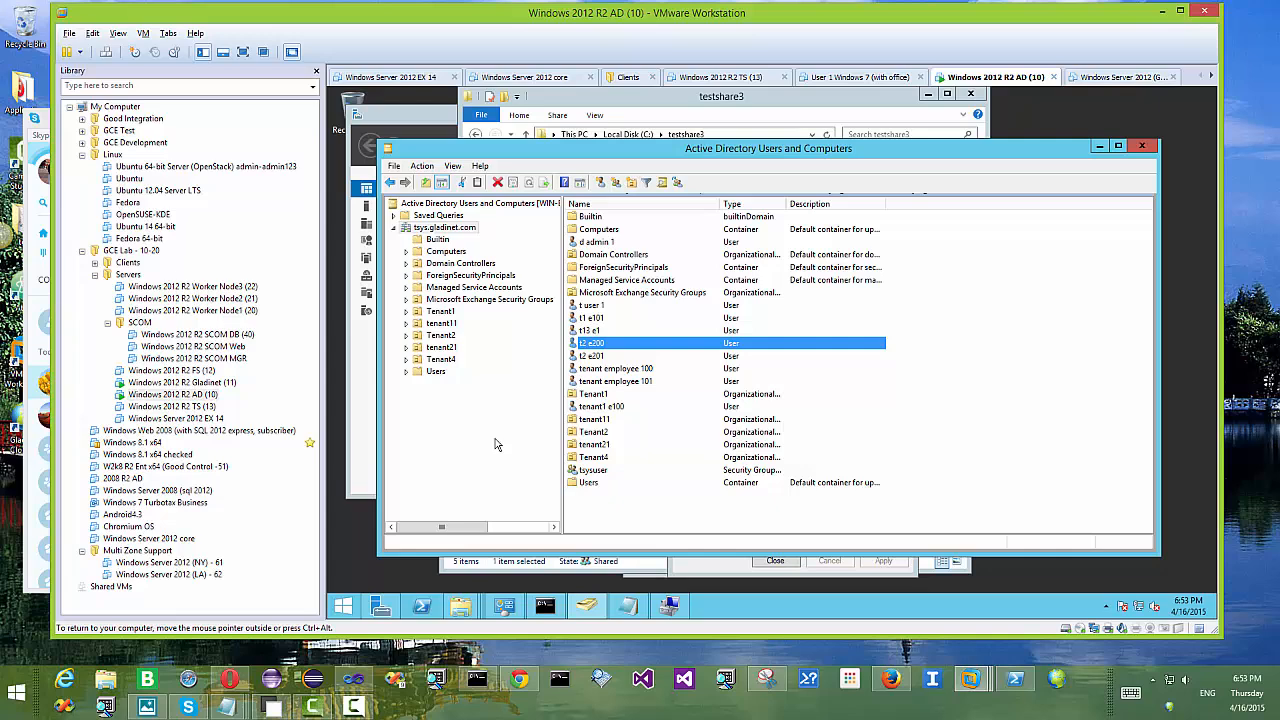
Step: Start a new tsys.gladinet.com user with first name t2, last name e300 and a logon name
right_click(455, 229)
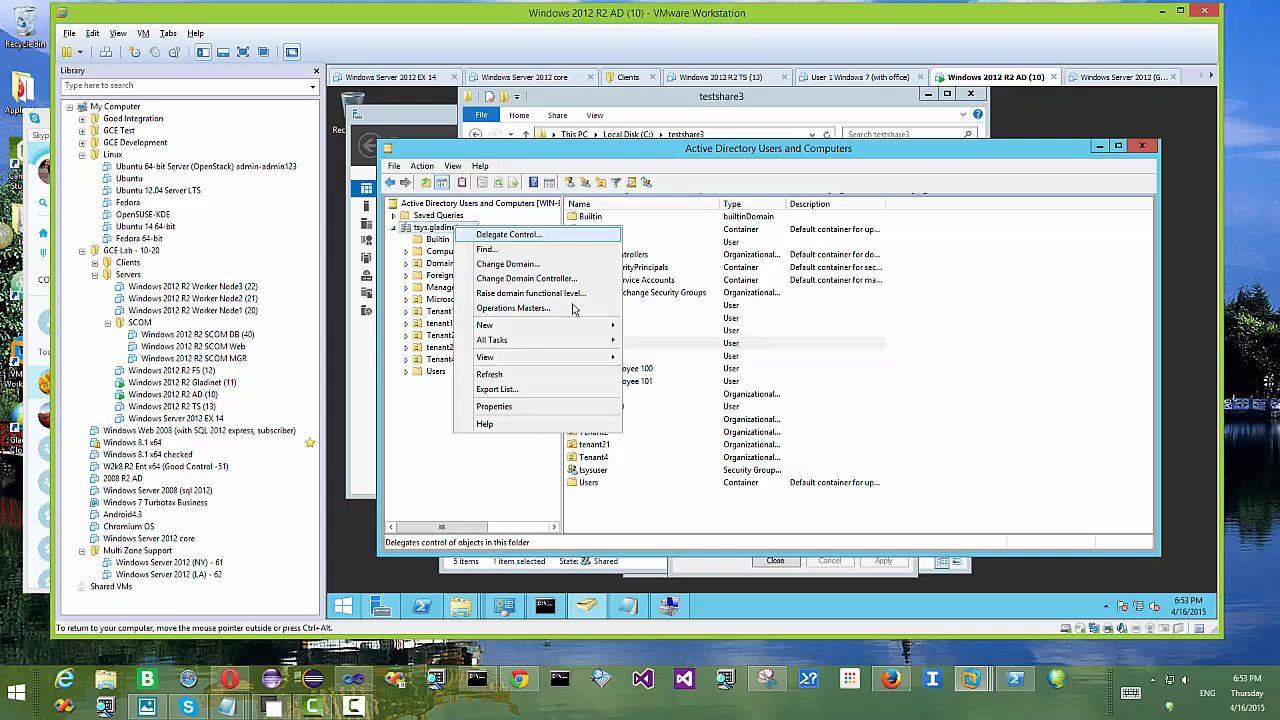
mouse_move(584, 326)
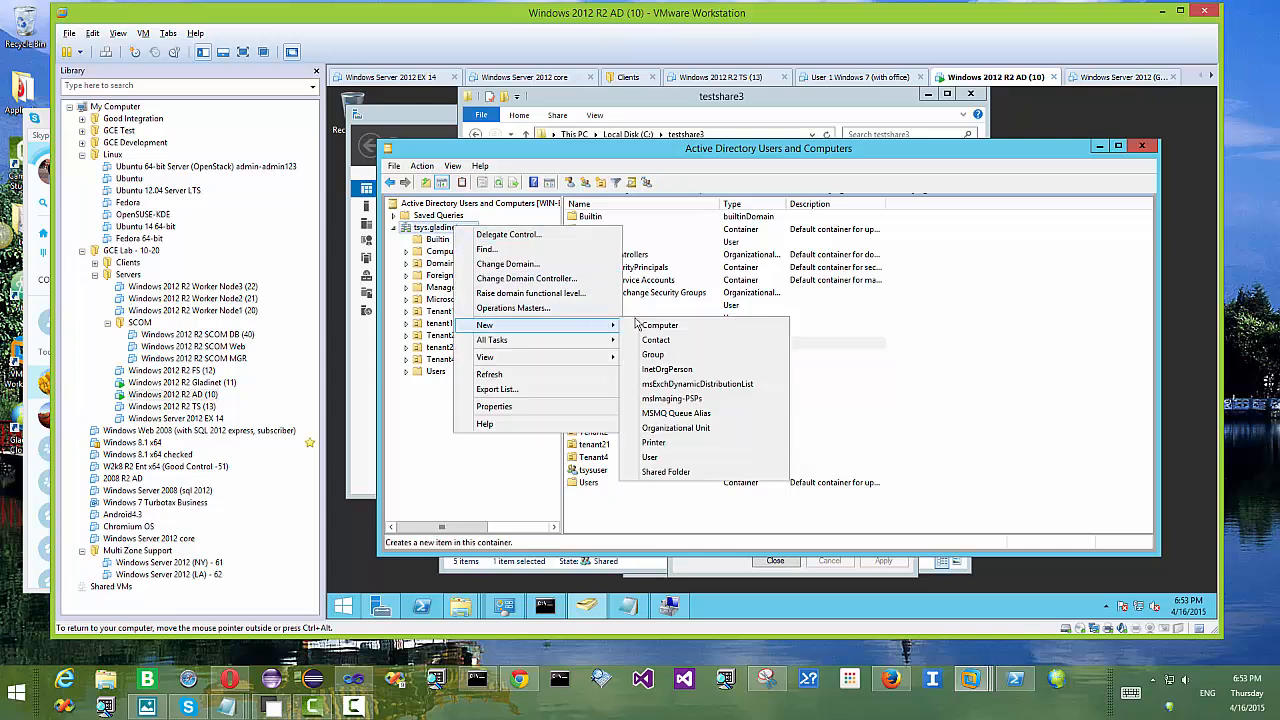
click(650, 452)
text(t2)
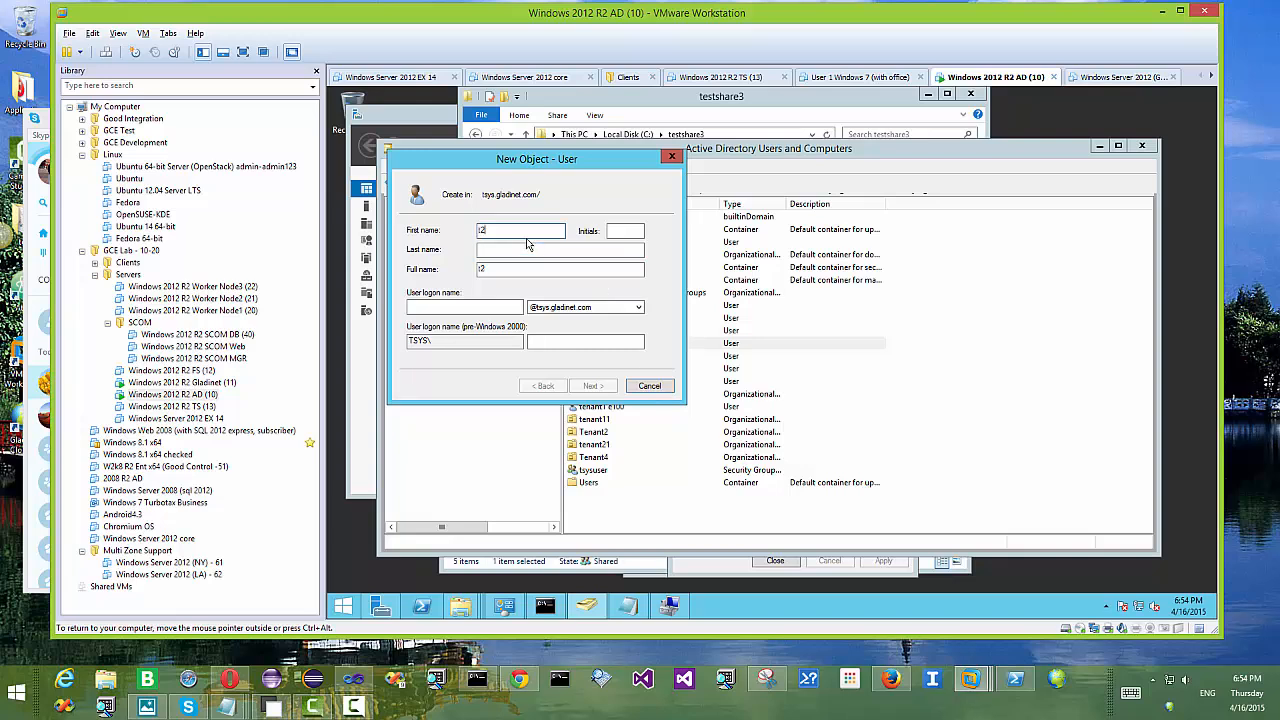
click(520, 251)
text(e300)
click(480, 306)
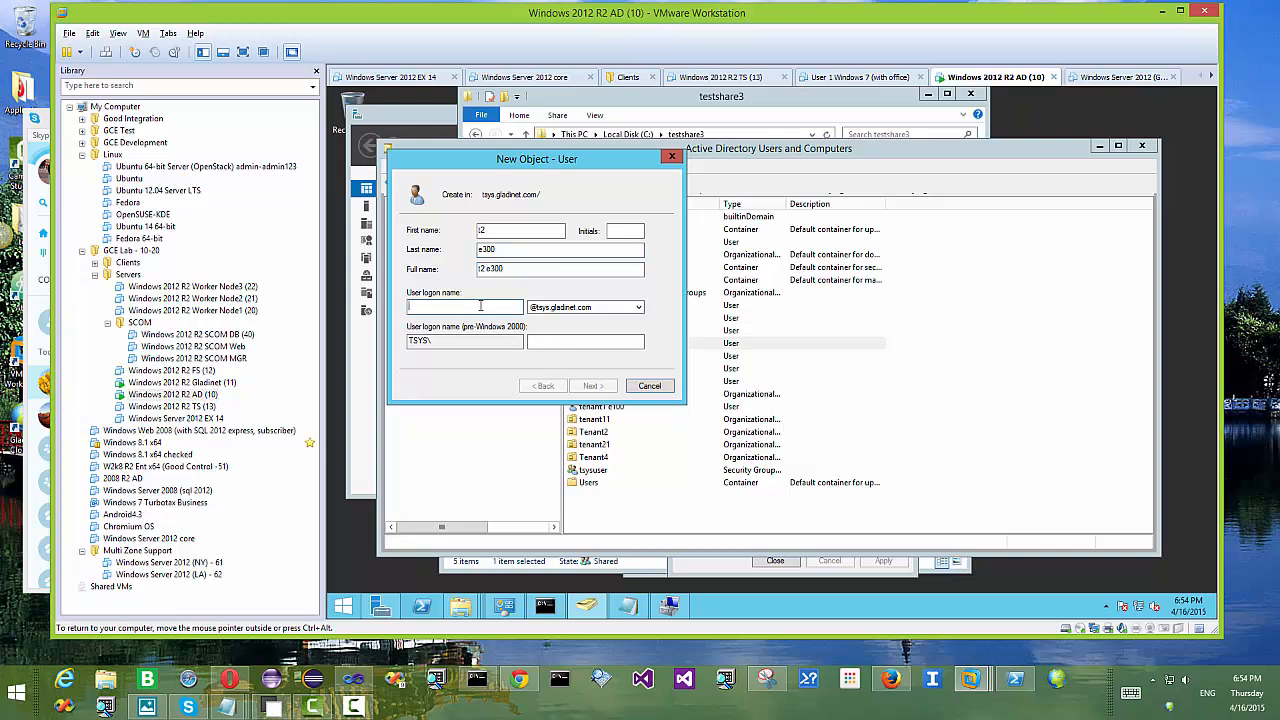
text(t2e300)
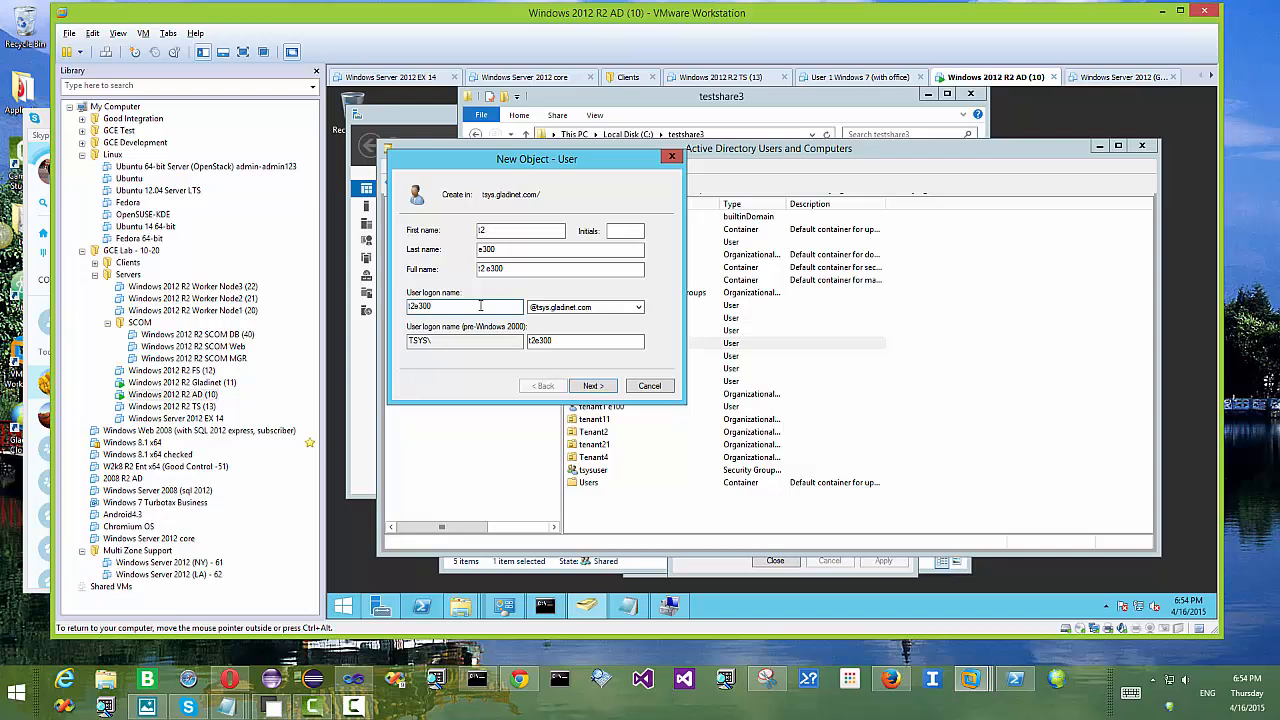
click(599, 388)
Step: Make the password unchangeable and never-expiring, enter it twice, and create the t2 e300 user
click(445, 276)
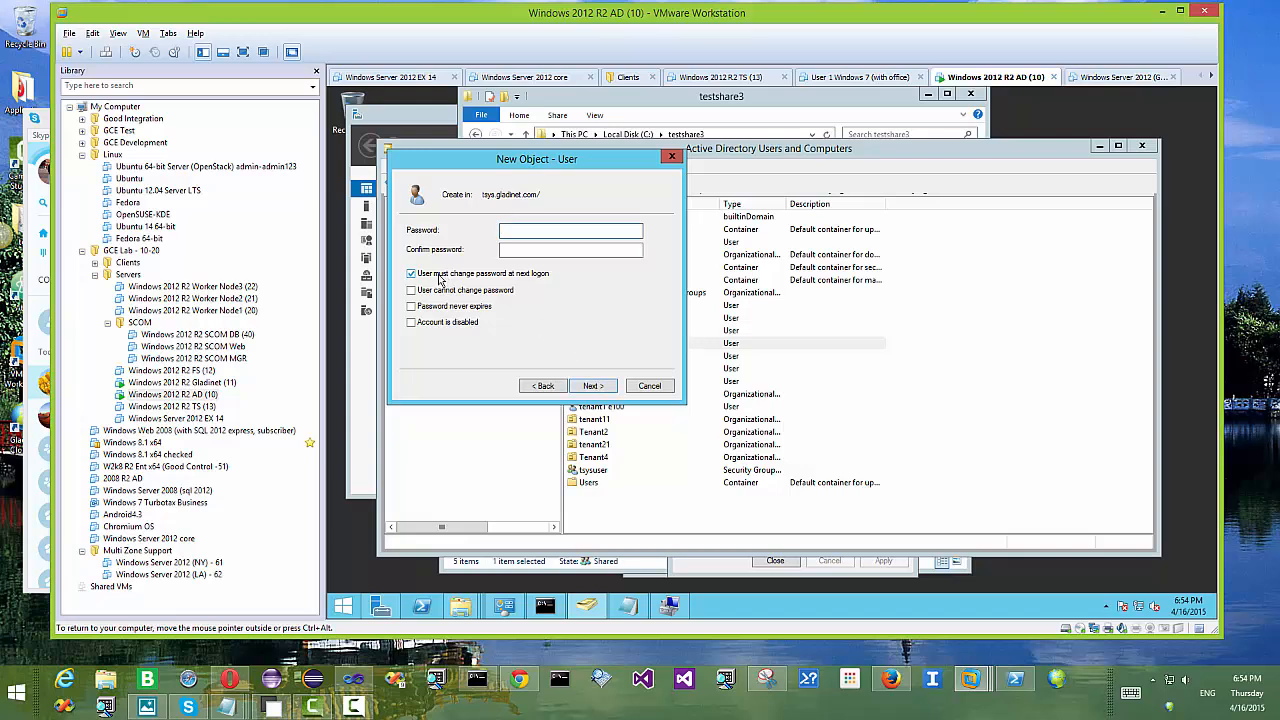
click(446, 291)
click(446, 309)
click(532, 233)
text(•••••••••••)
click(510, 253)
text(••)
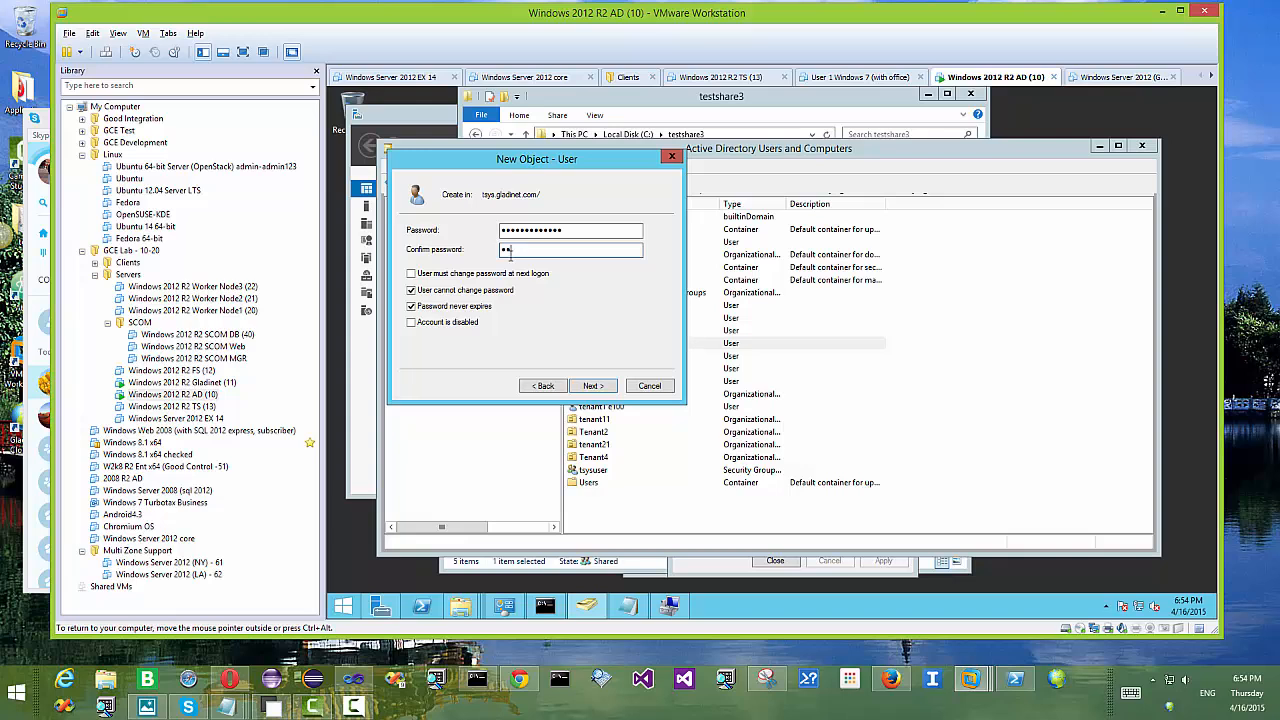
text(••••••)
click(592, 386)
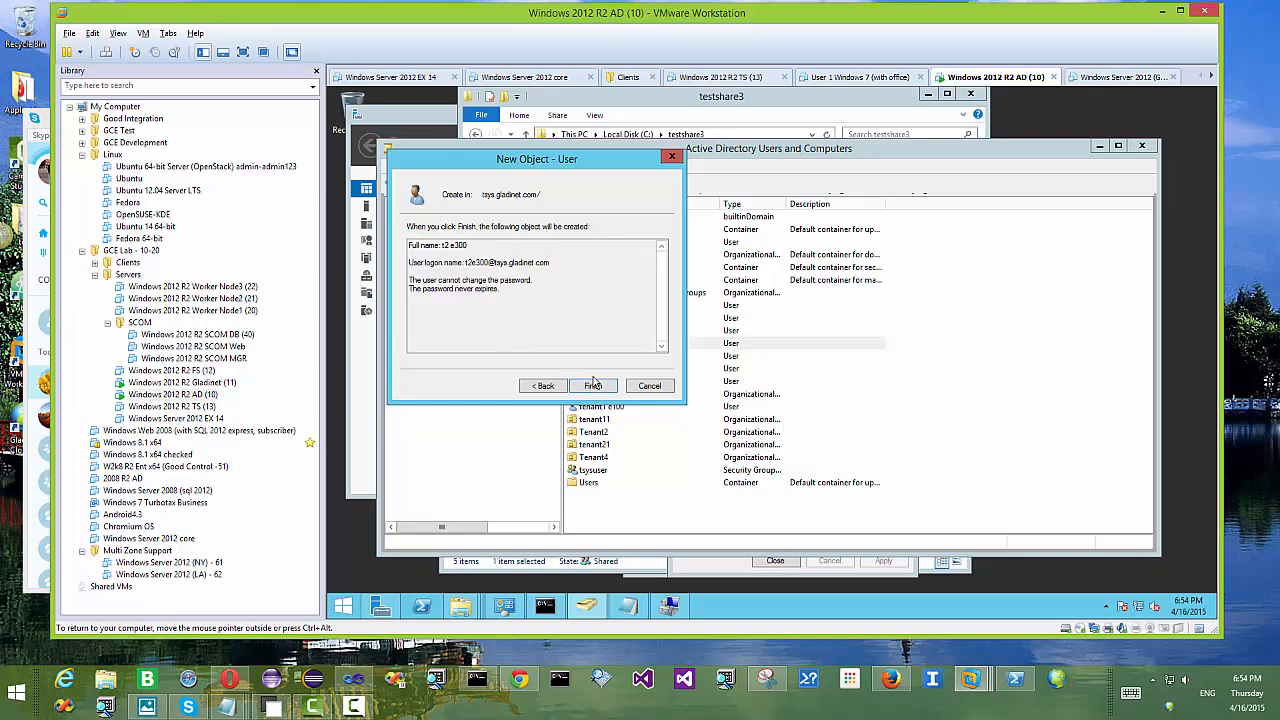
click(593, 385)
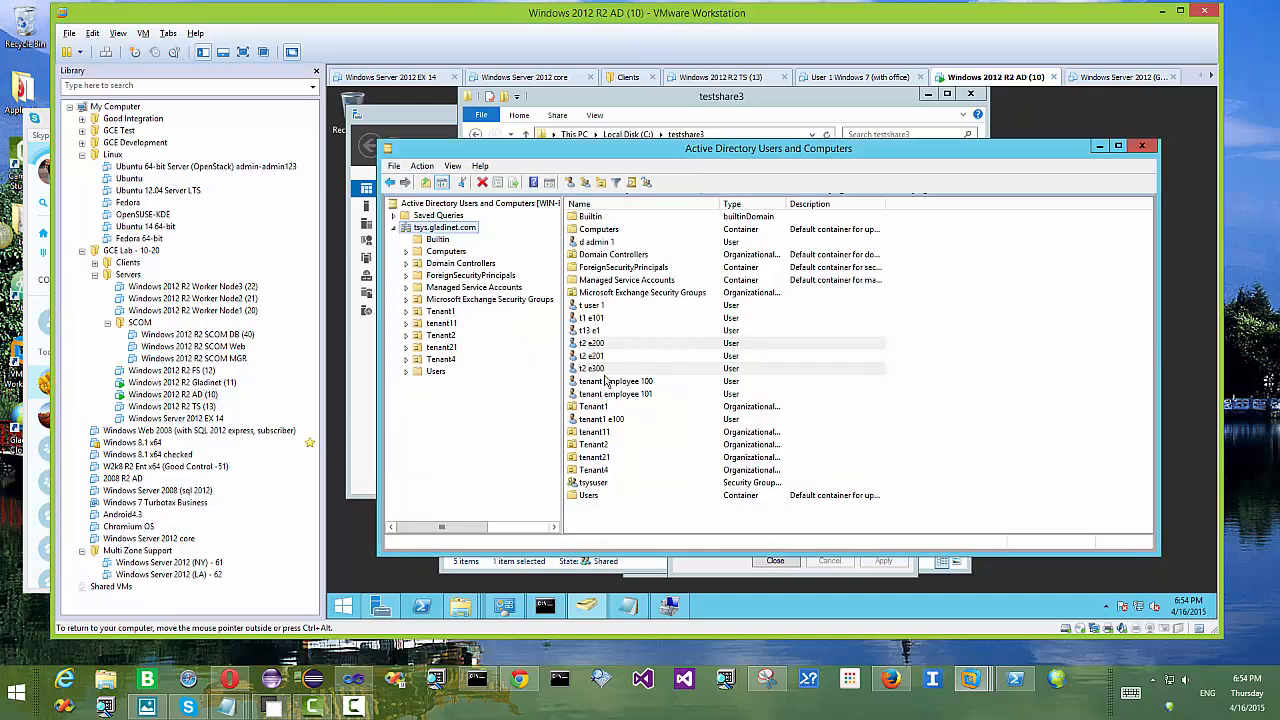
click(604, 369)
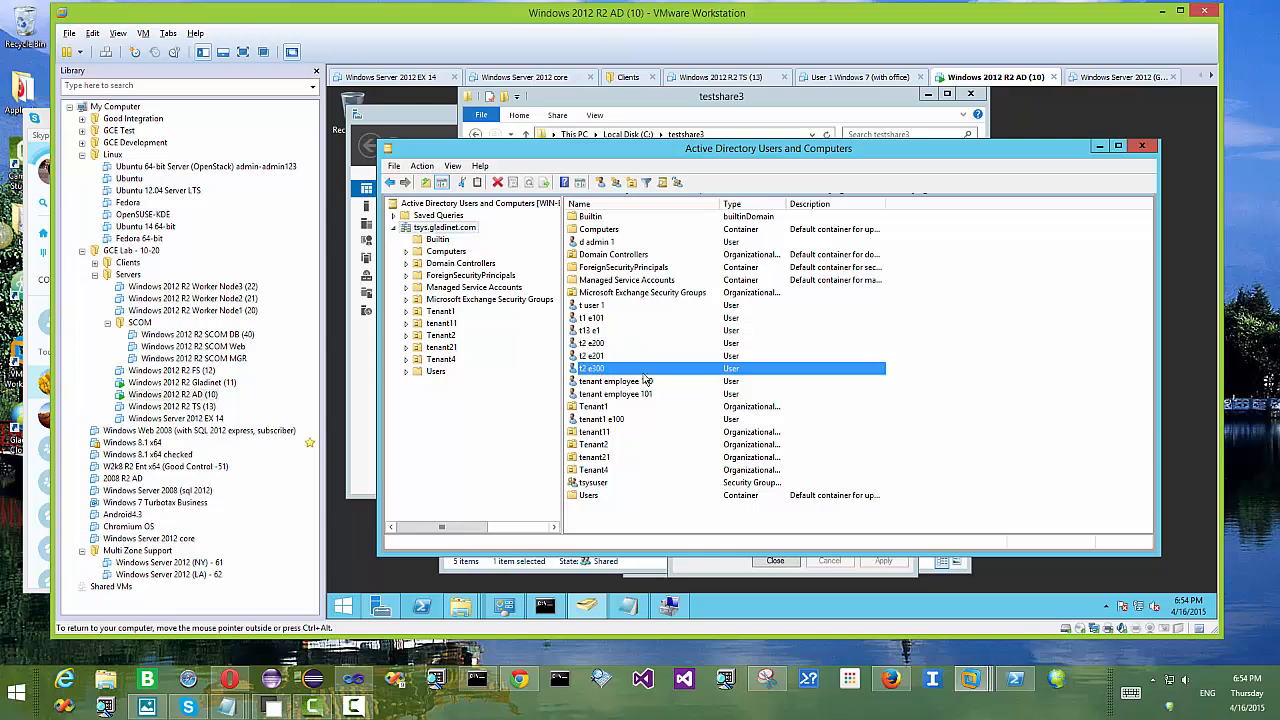
Step: Start another domain user with first name t2, last name e301 and logon name t2e301
right_click(450, 228)
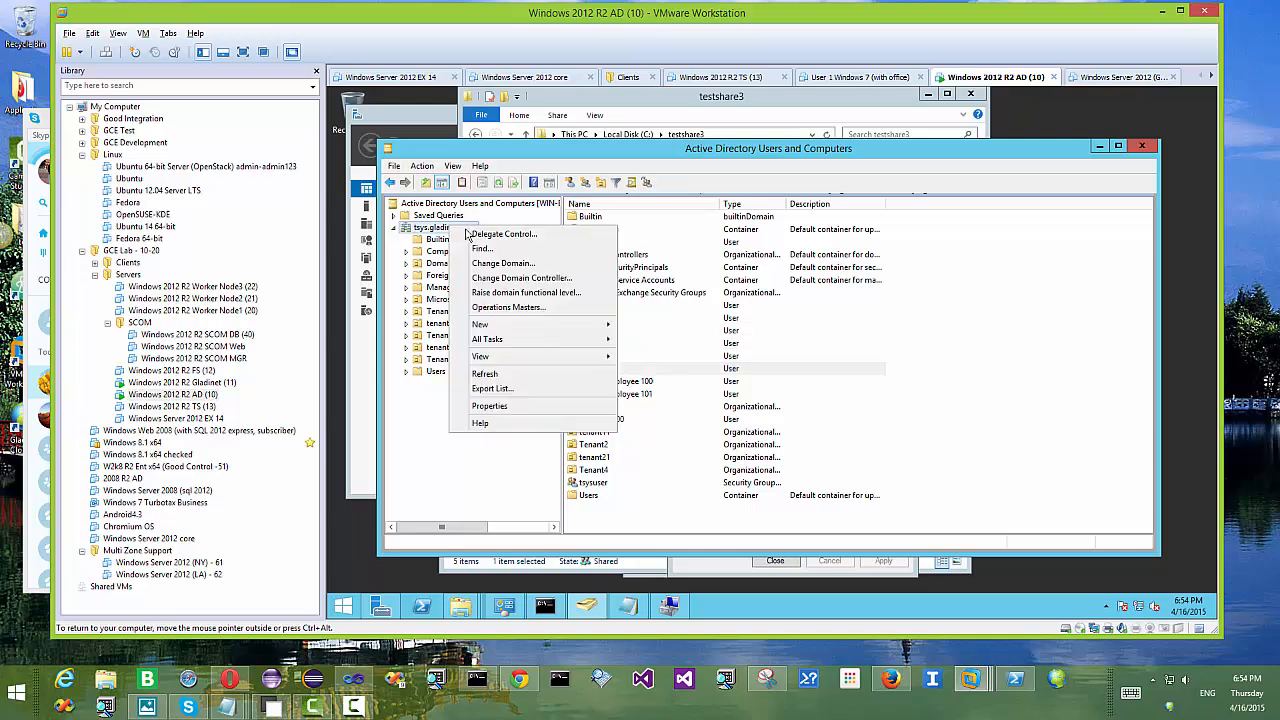
mouse_move(600, 324)
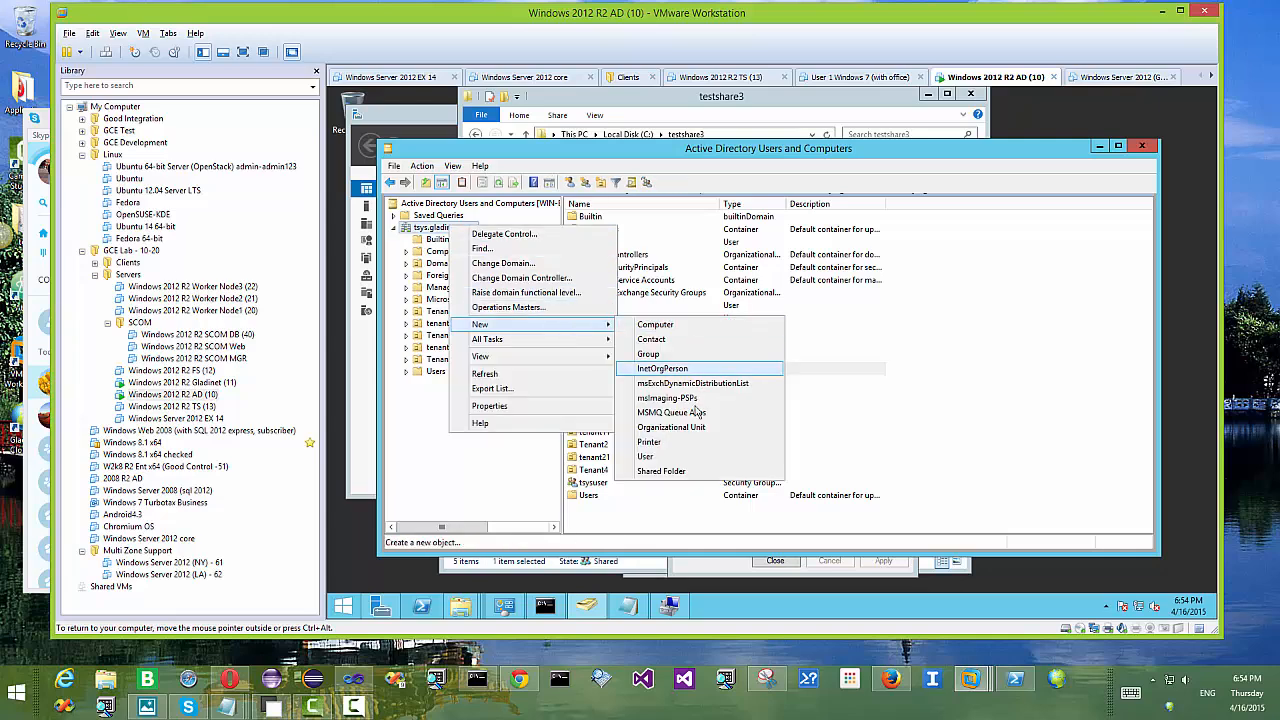
click(663, 456)
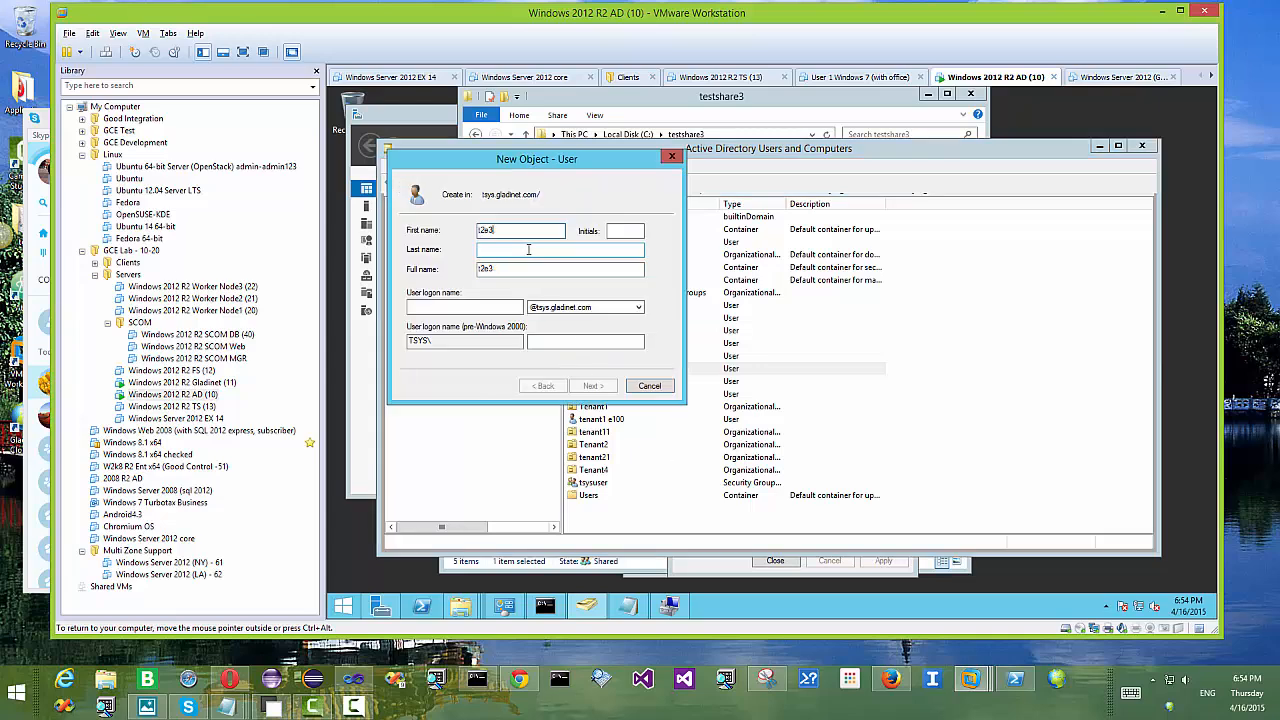
key(BackSpace)
key(BackSpace)
click(523, 255)
text(e301)
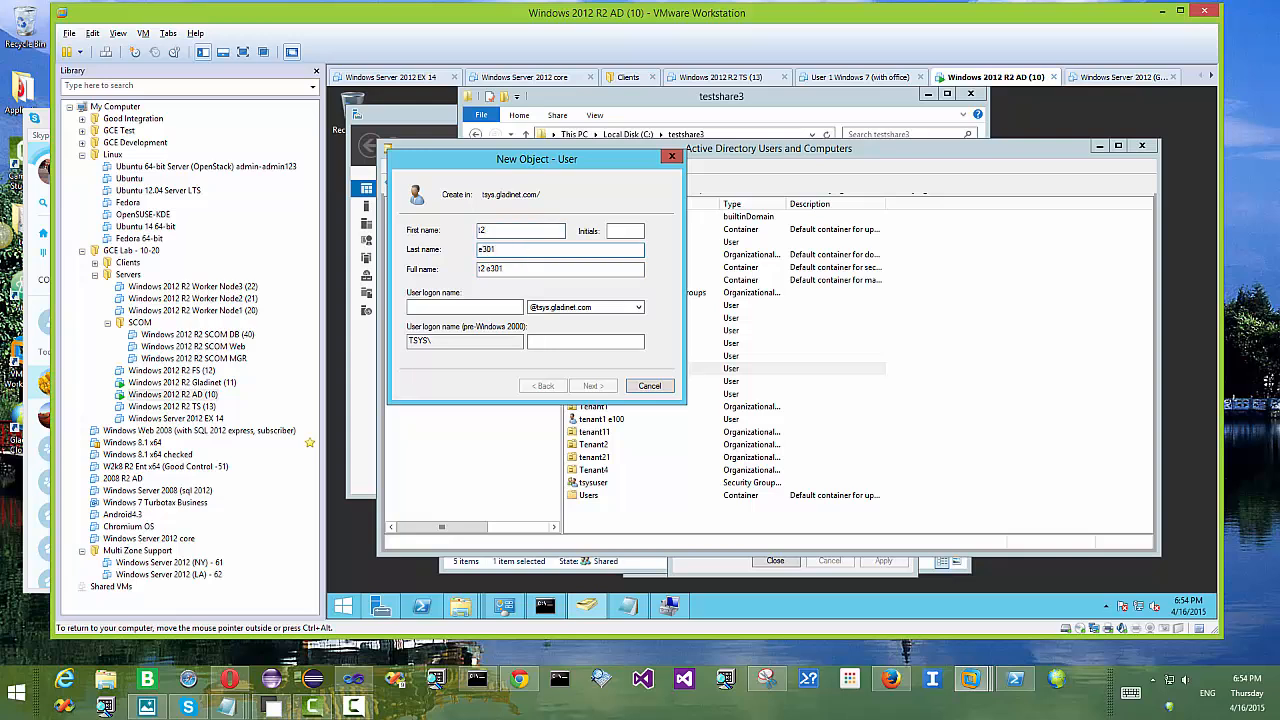
click(466, 308)
text(t2)
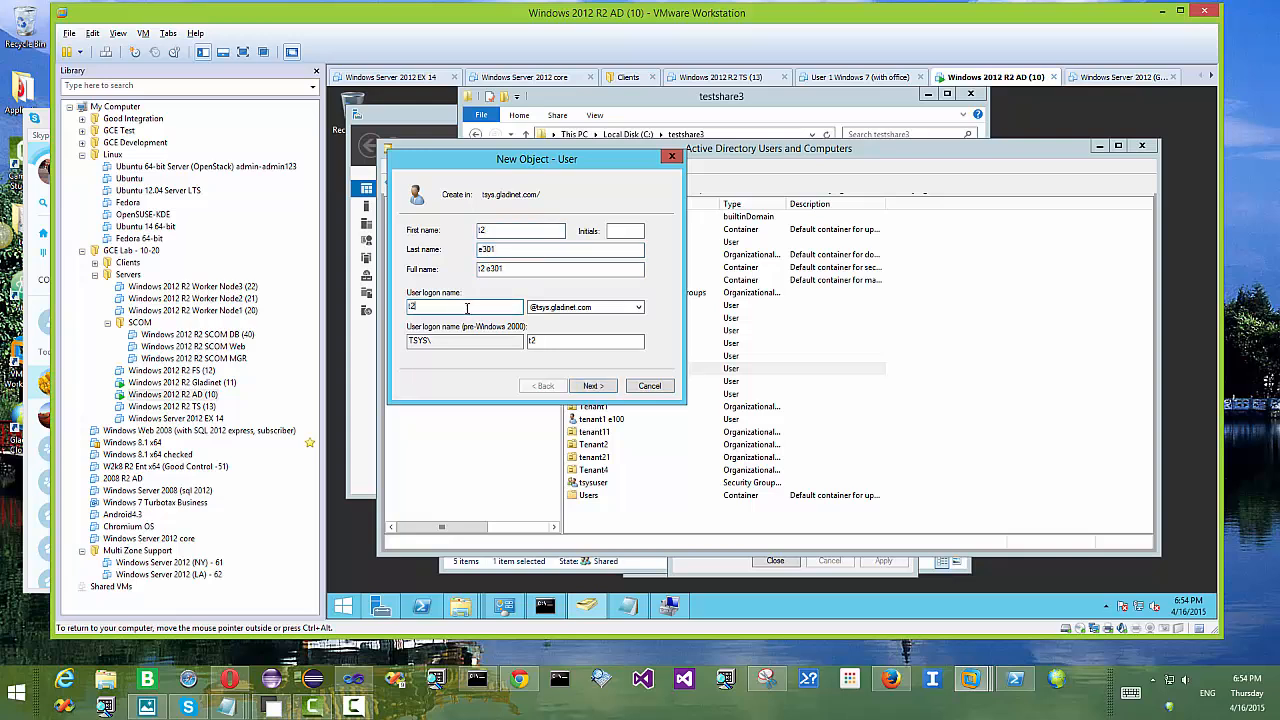
text(e301)
Step: Make the password unchangeable and never-expiring, enter it twice, and create the t2 e301 user
click(591, 386)
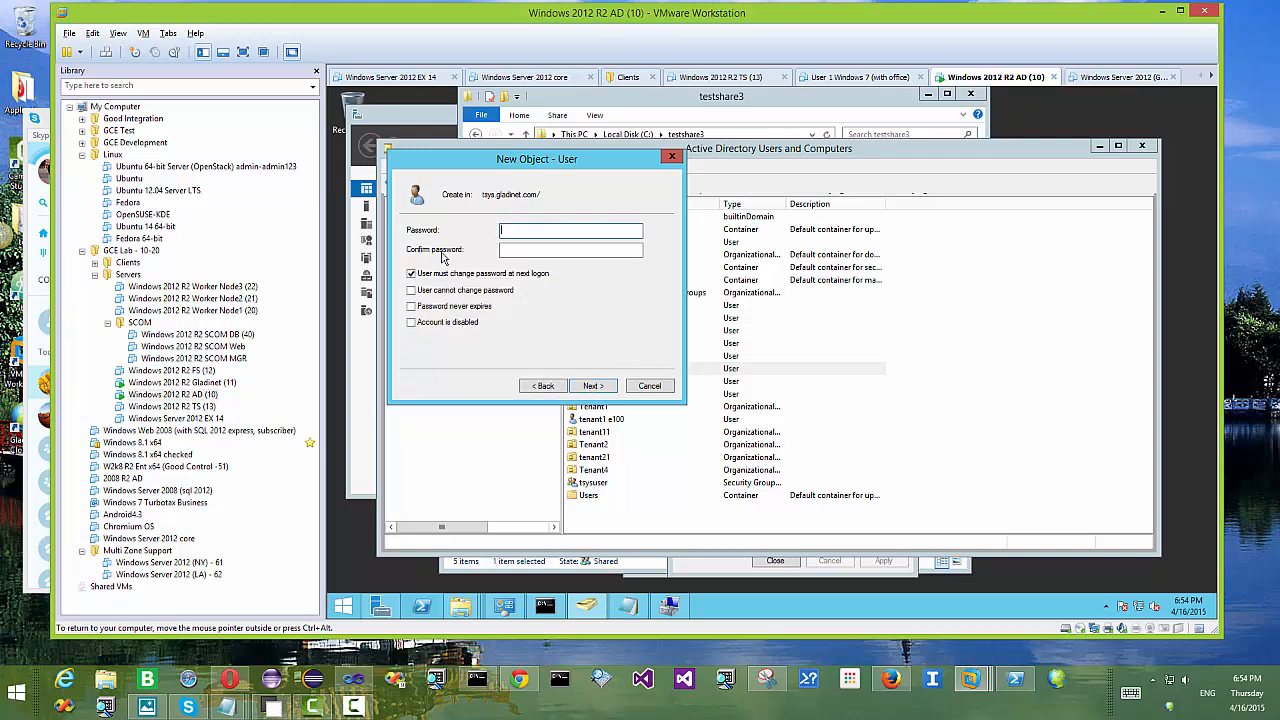
click(438, 291)
click(440, 307)
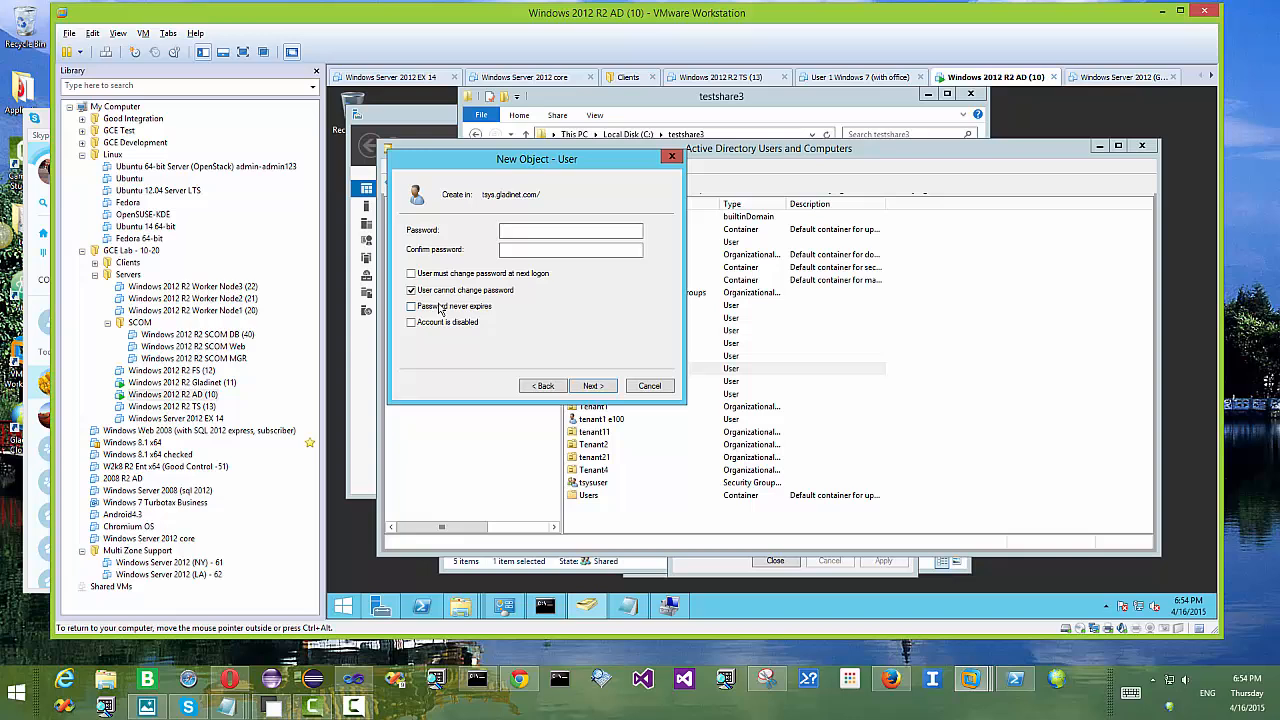
click(538, 231)
text(••••••••)
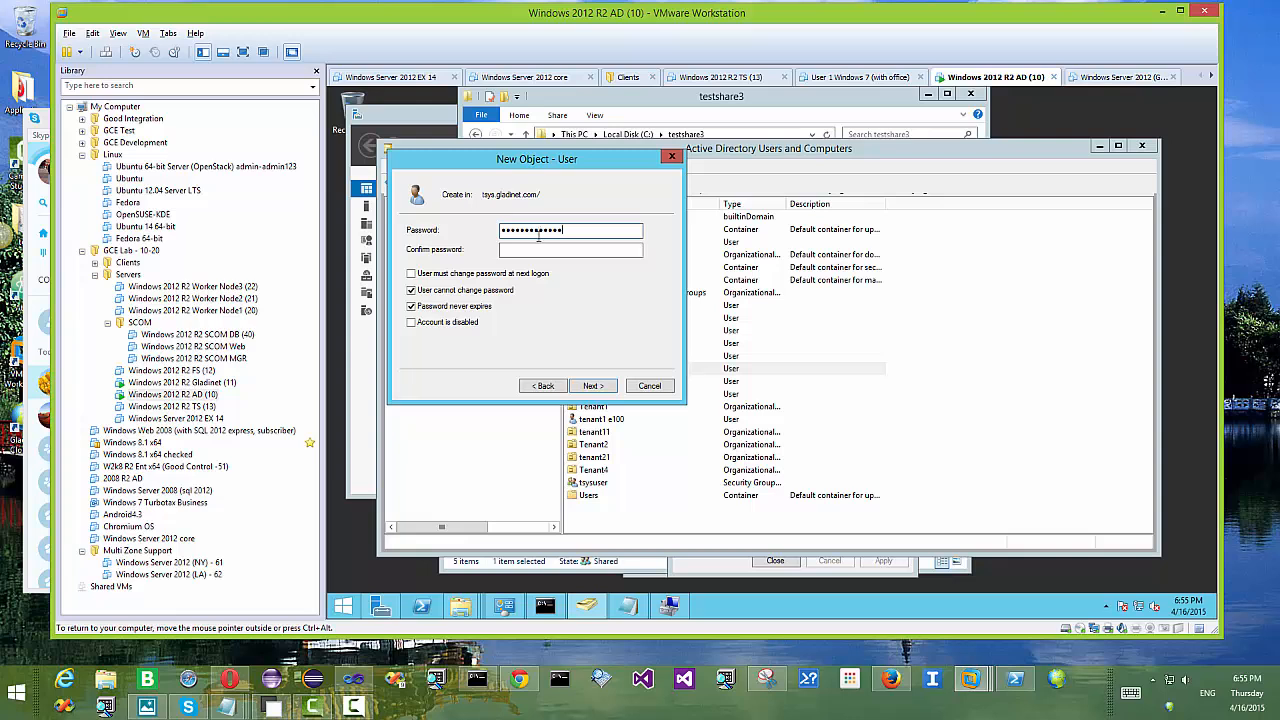
click(538, 251)
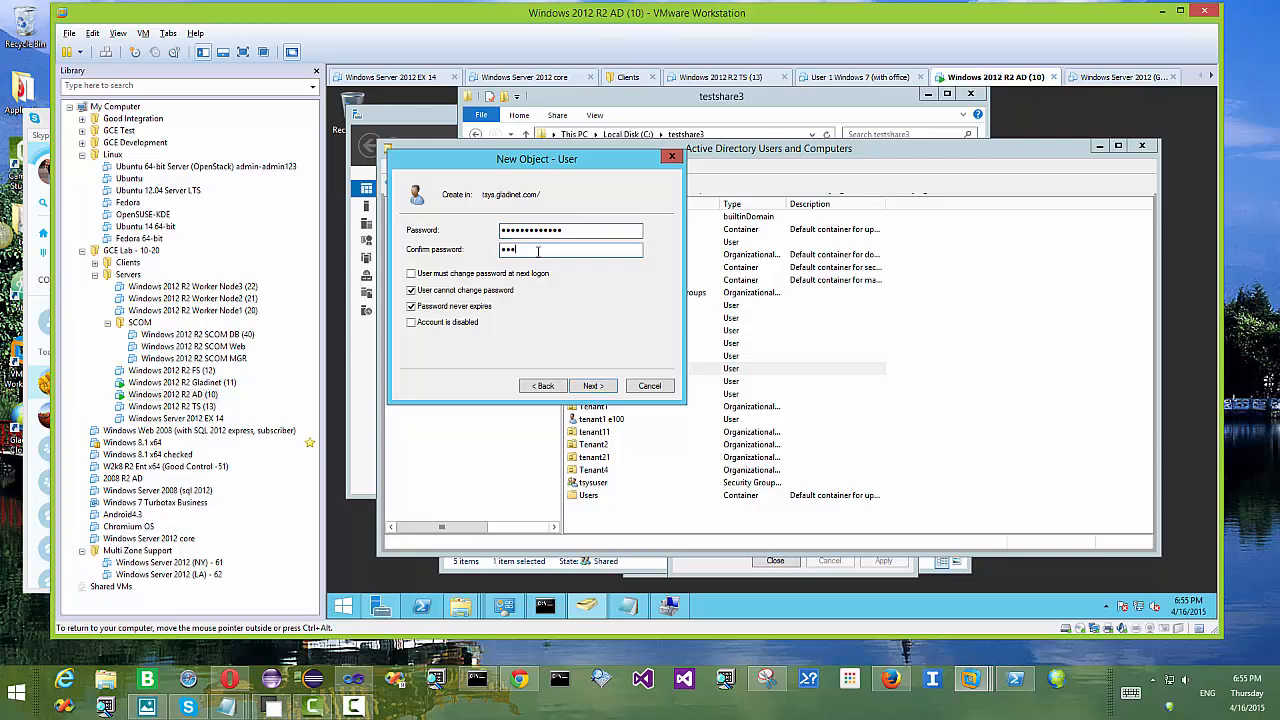
text(•••••••)
click(596, 386)
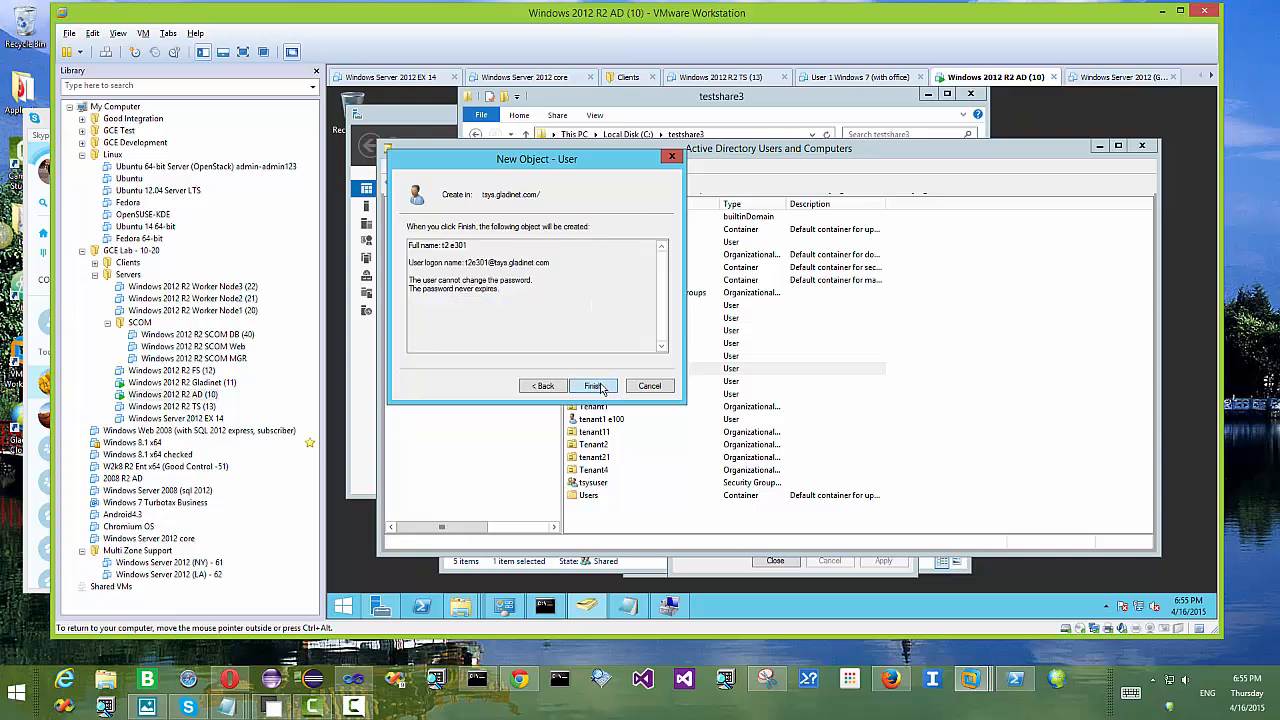
click(596, 386)
click(606, 372)
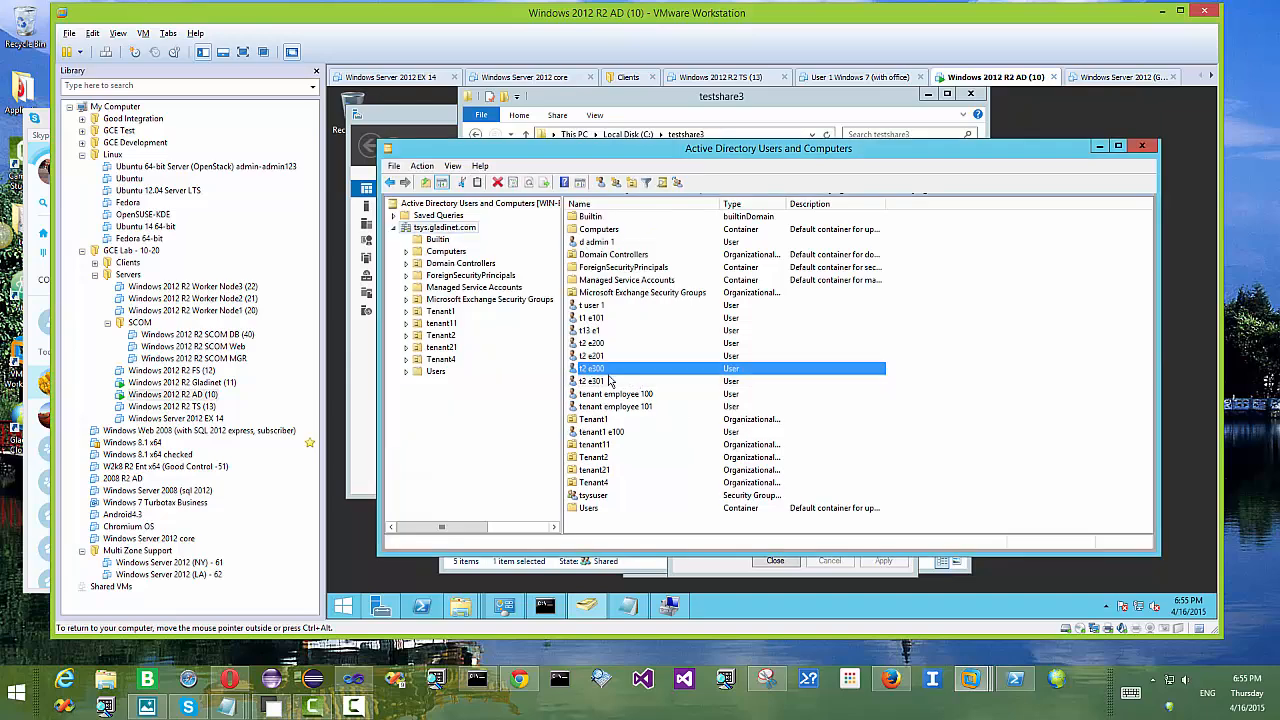
Step: Close the leftover e100home and t2e200home Properties dialogs and navigate to Local Disk (C:)
click(606, 381)
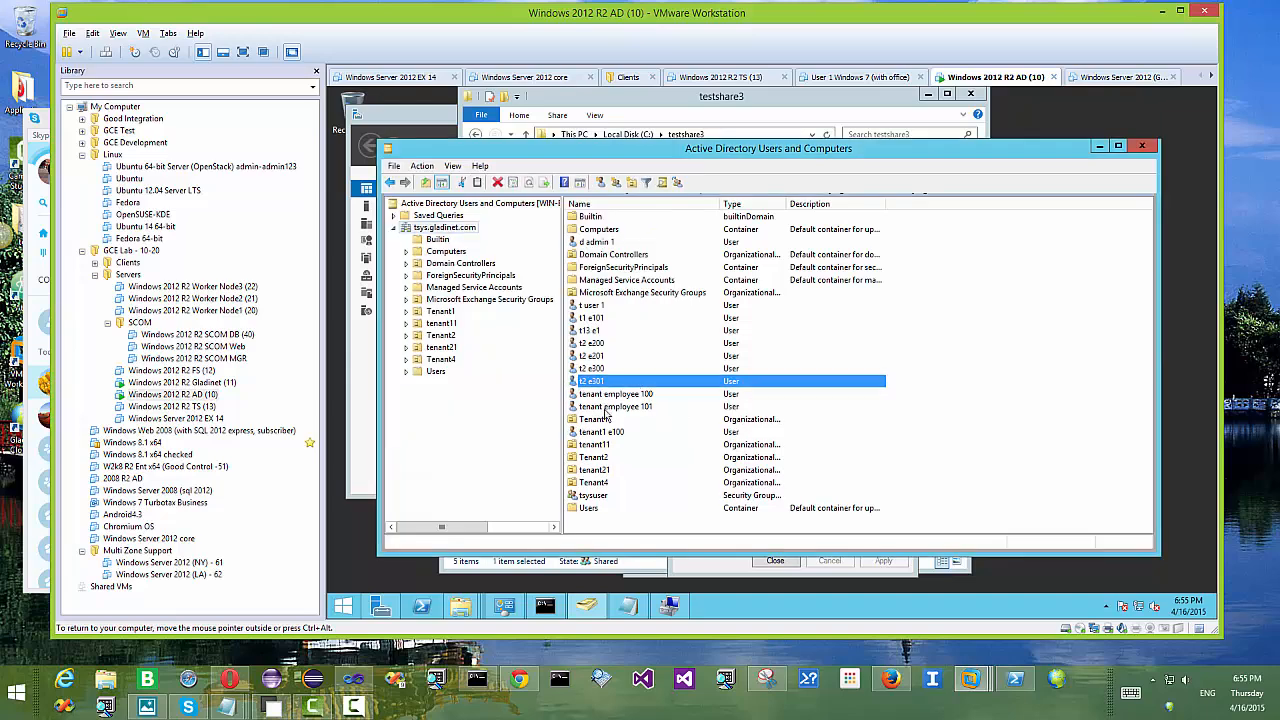
click(545, 610)
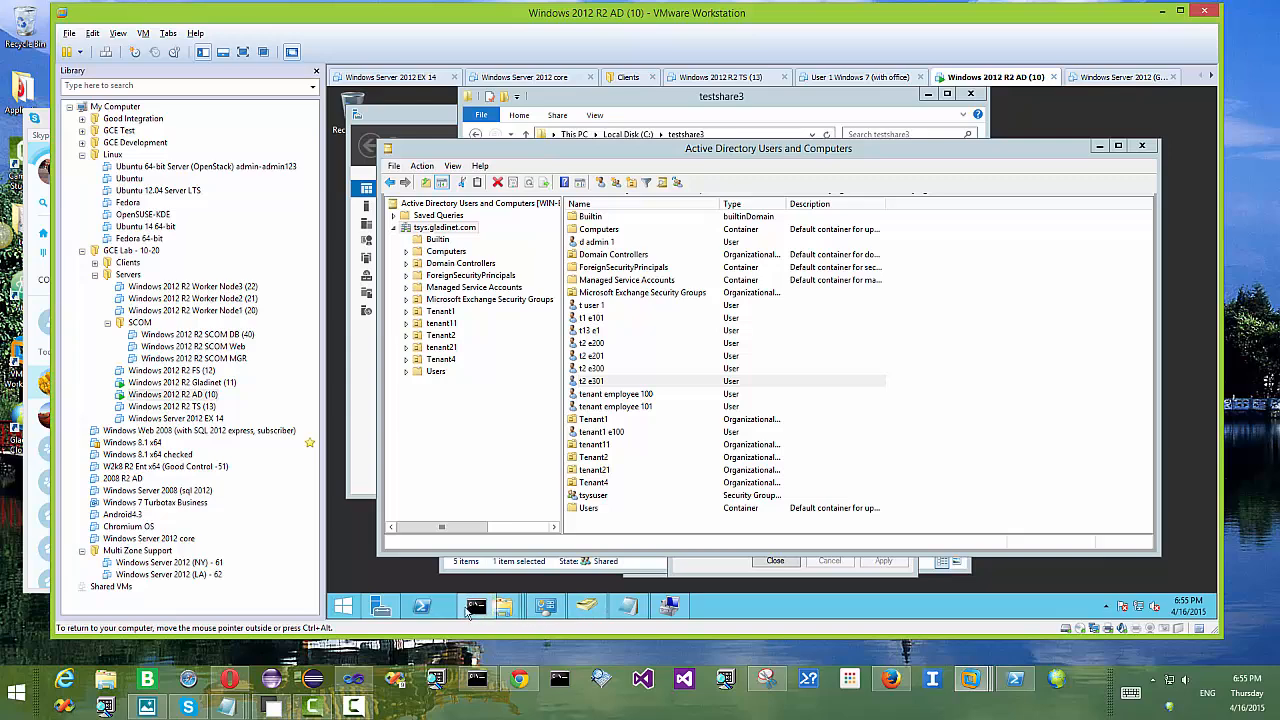
mouse_move(465, 607)
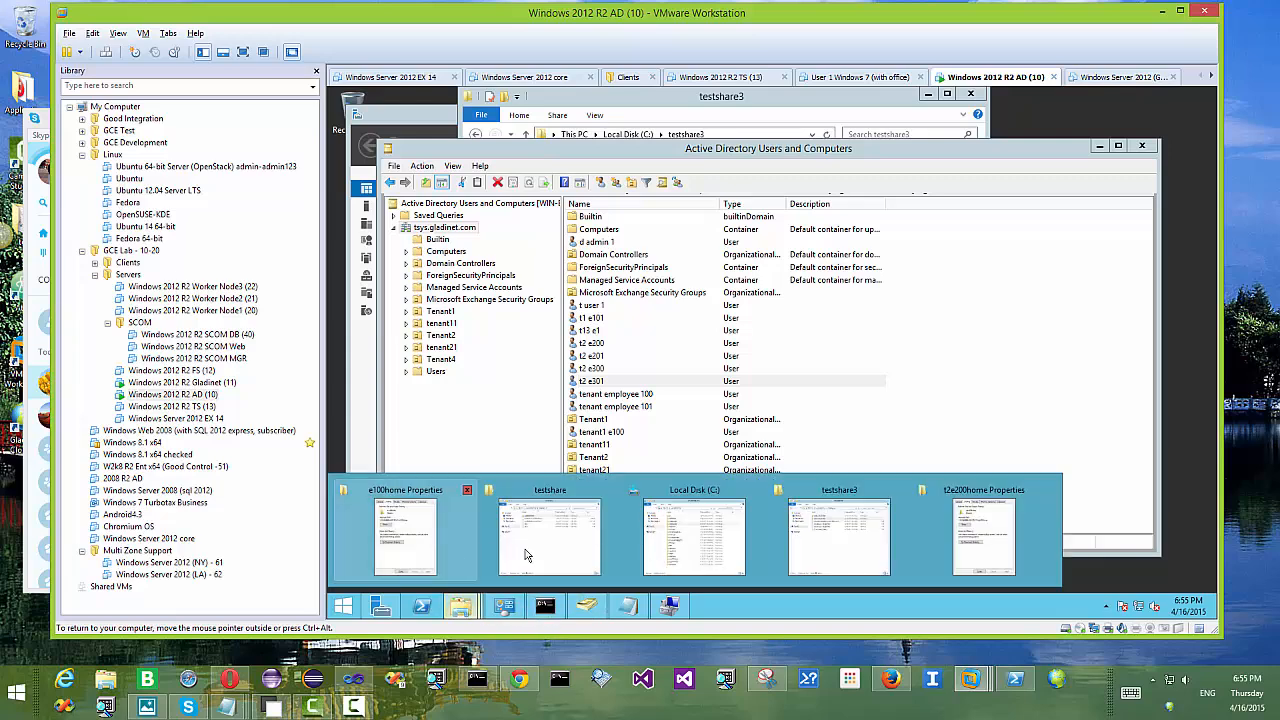
click(409, 544)
click(740, 562)
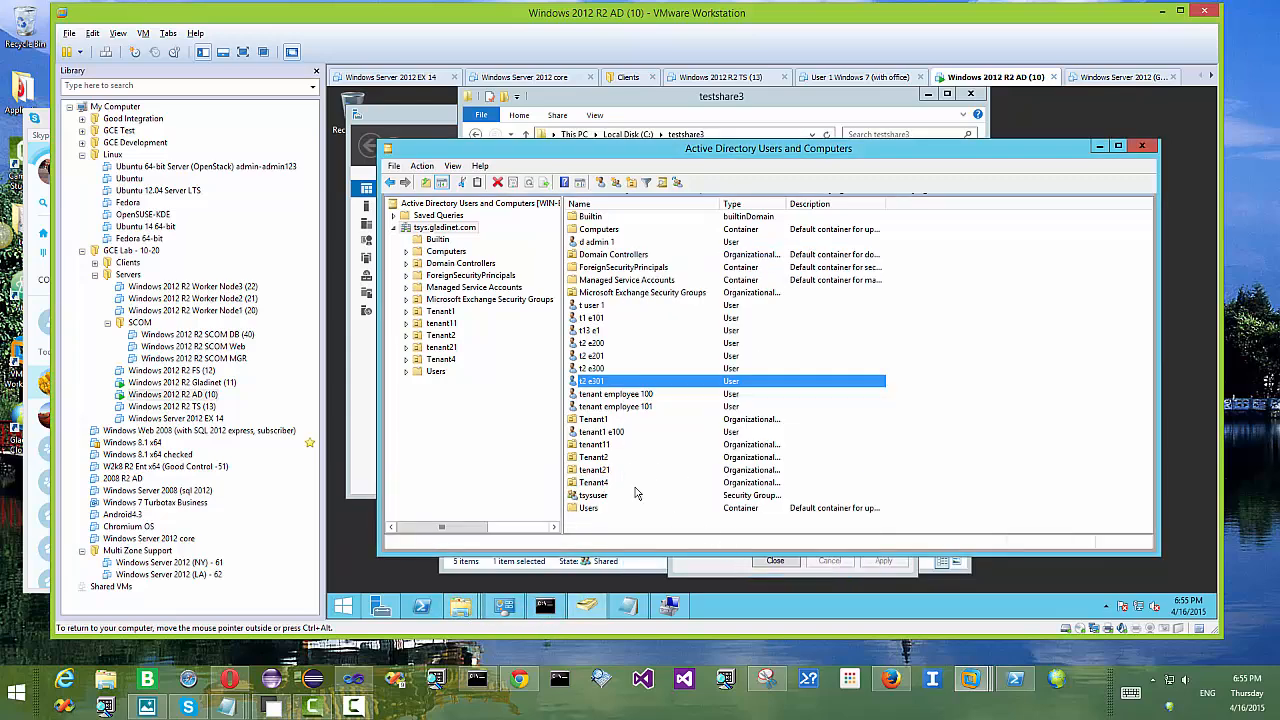
mouse_move(462, 606)
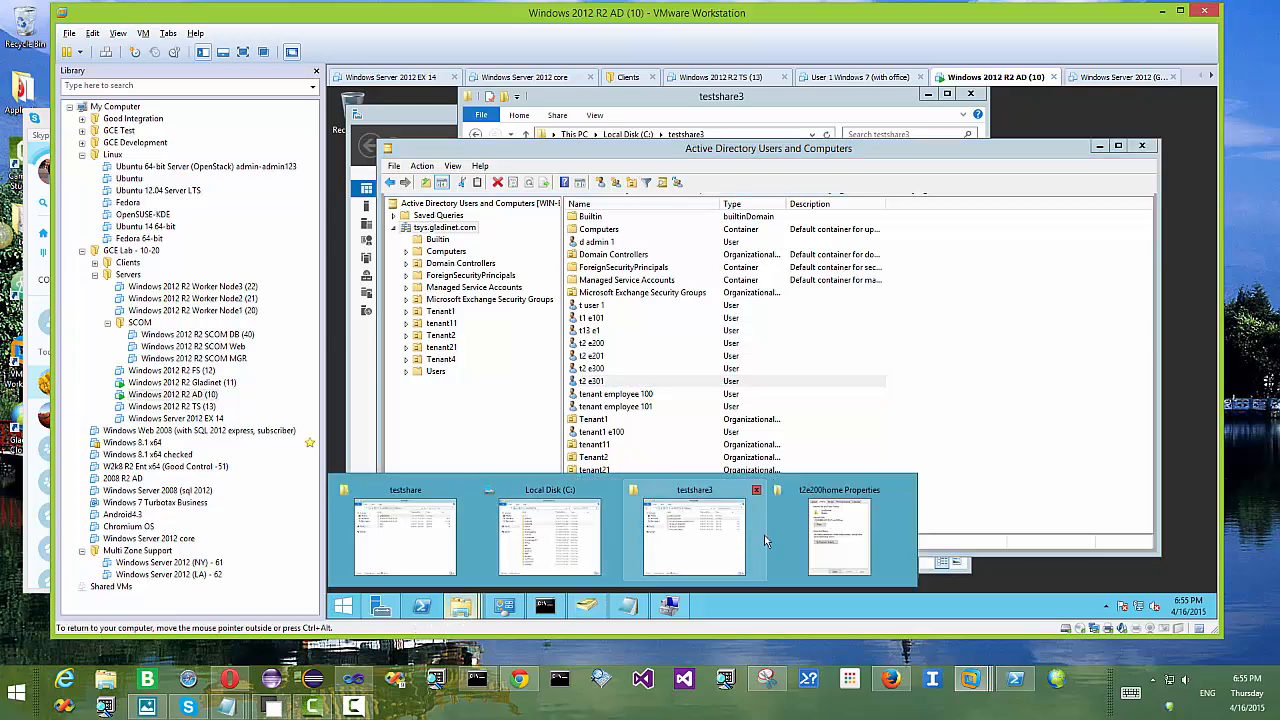
click(831, 552)
click(775, 560)
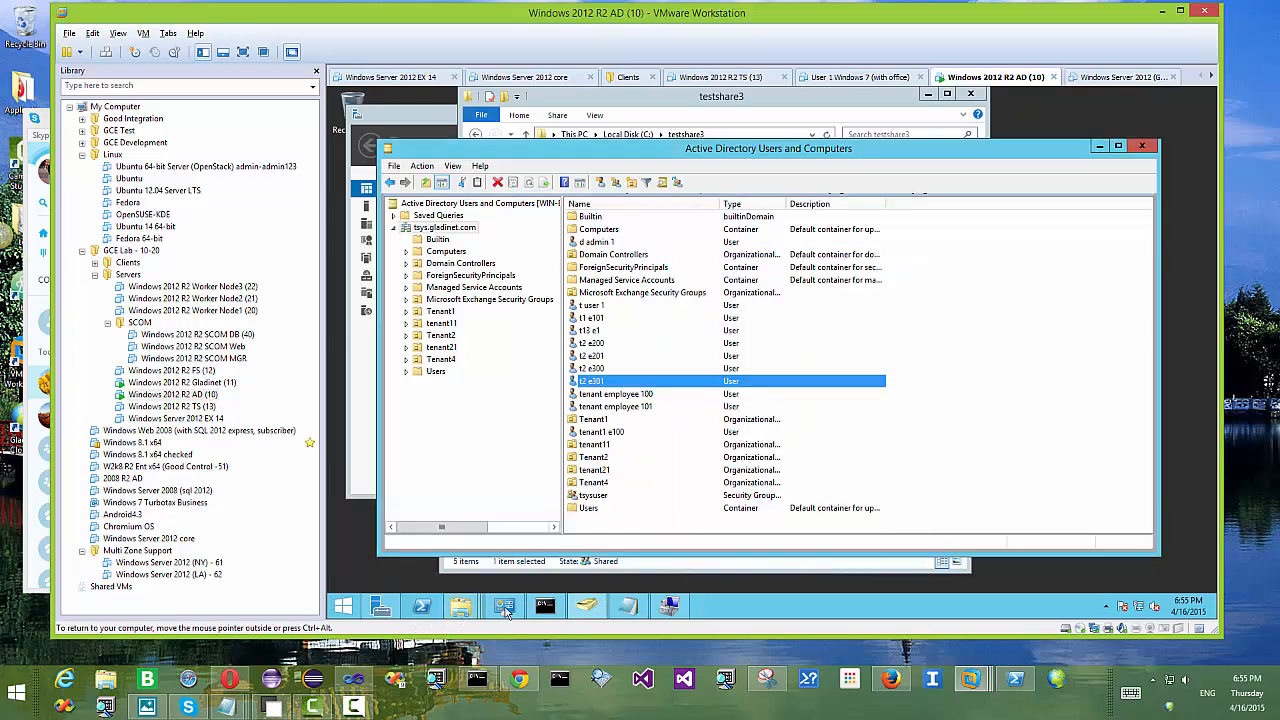
mouse_move(462, 606)
click(432, 560)
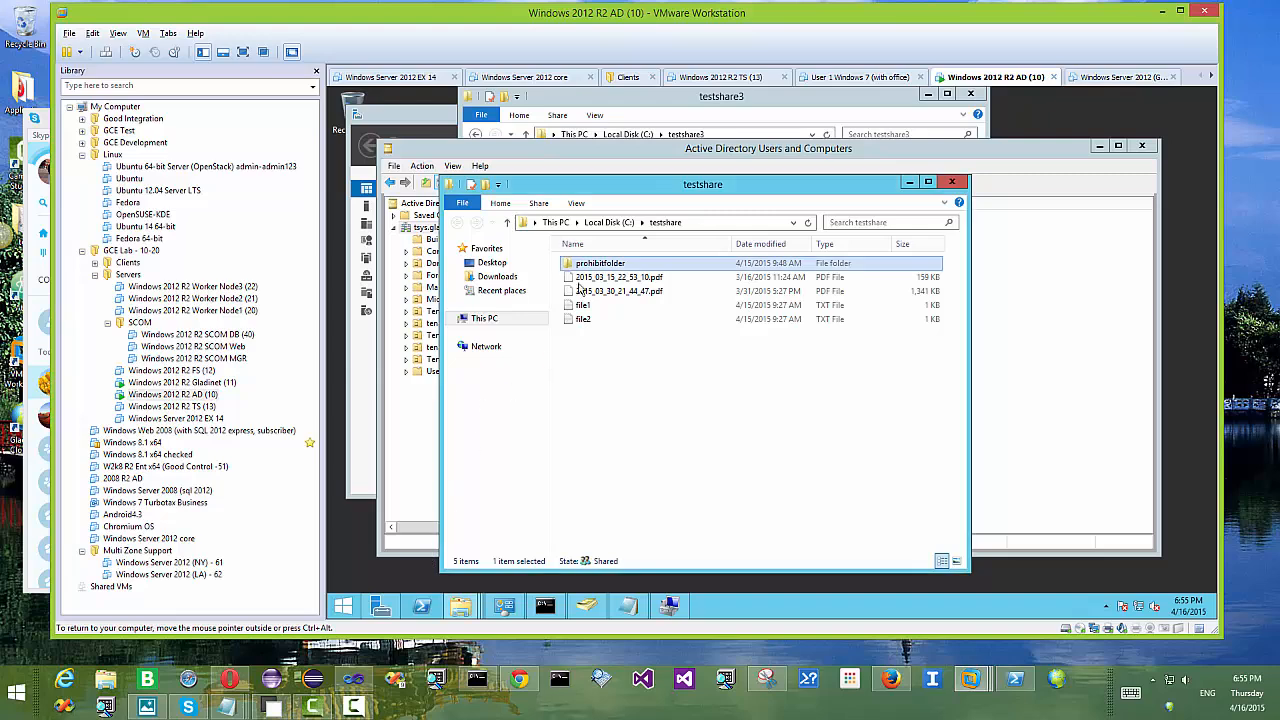
click(612, 222)
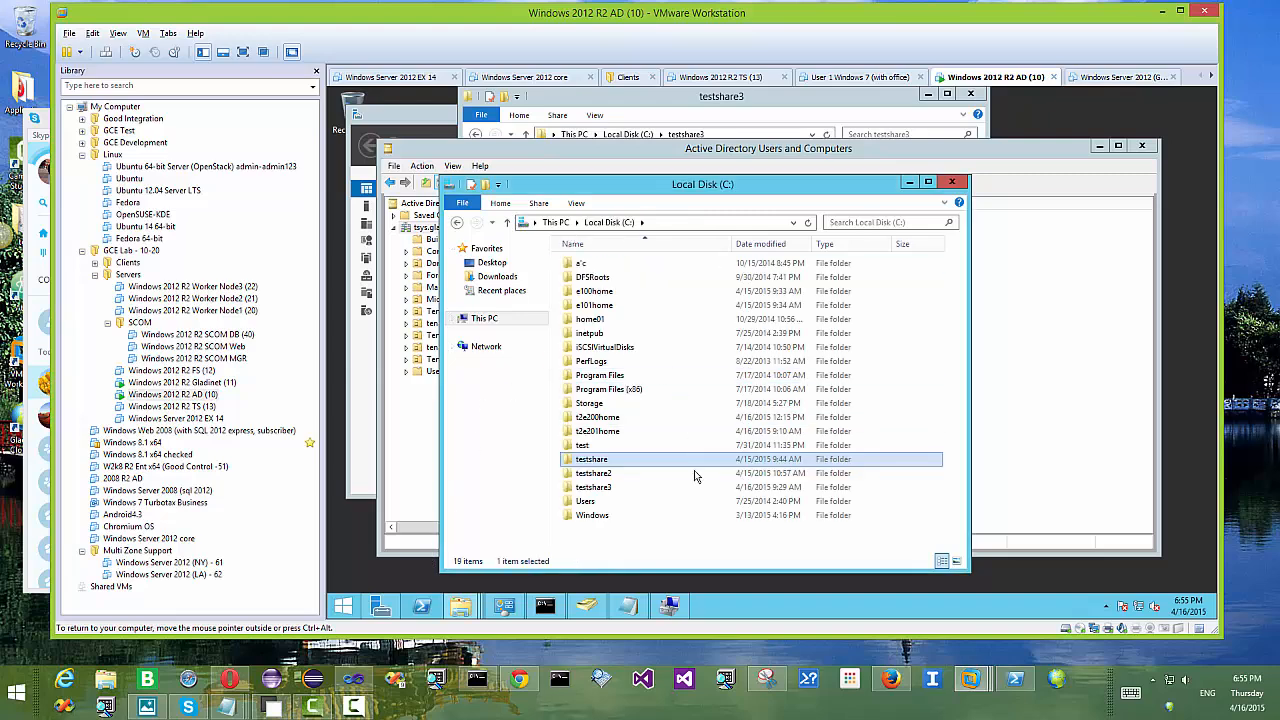
Step: Create a new folder named groupshare4 on C:
right_click(628, 536)
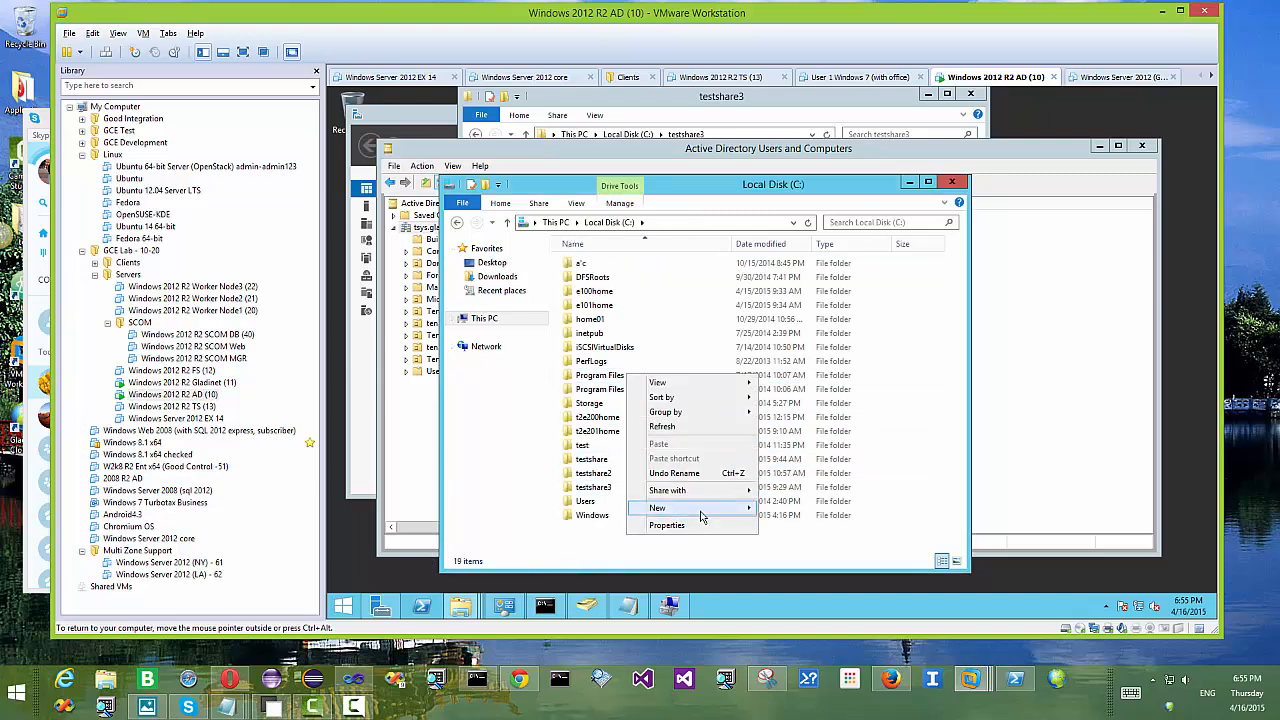
mouse_move(702, 508)
click(800, 507)
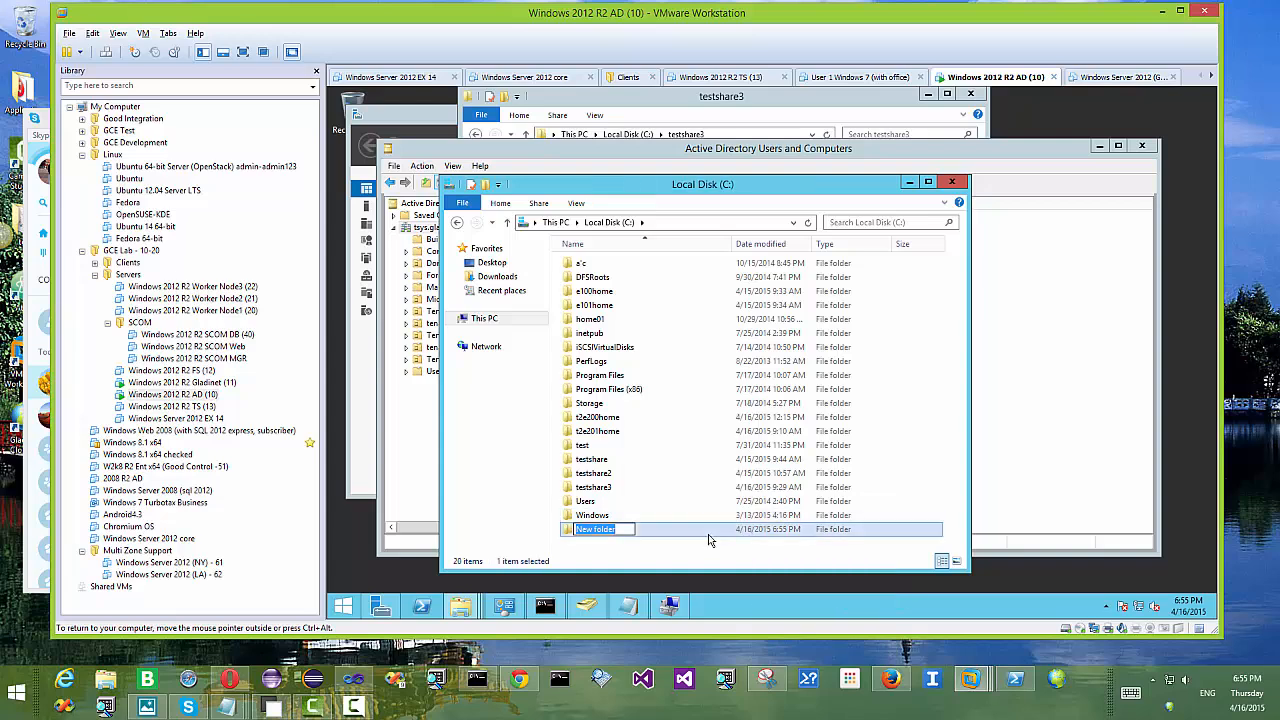
text(groupshare4)
key(Return)
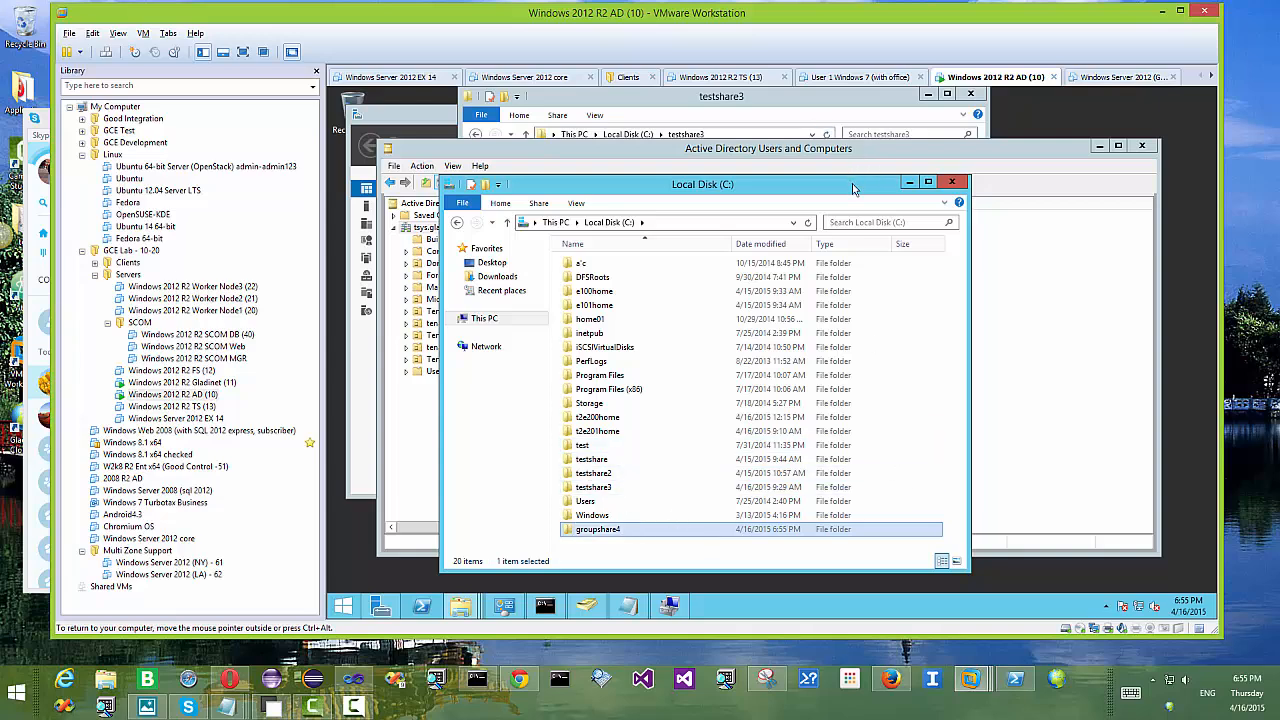
Step: Create two more folders on C: named t2e300home and t2e301home
drag(853, 188, 838, 141)
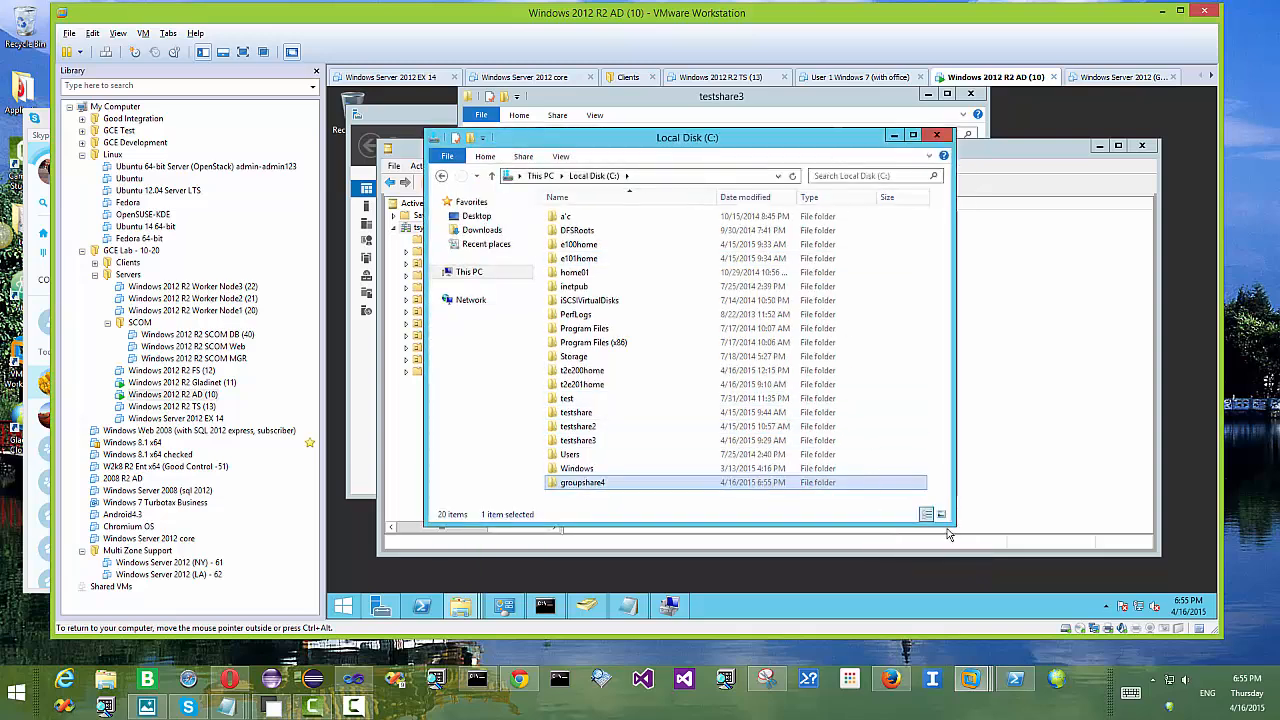
drag(948, 526, 982, 571)
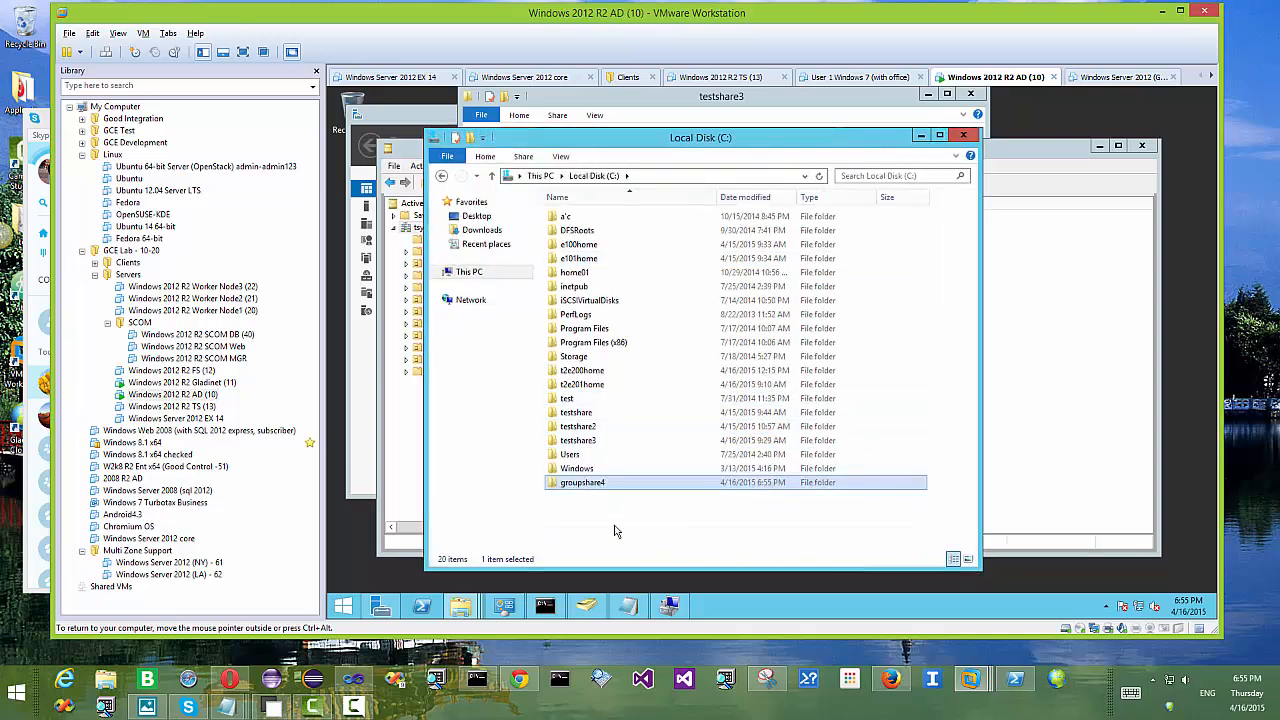
right_click(598, 516)
mouse_move(682, 491)
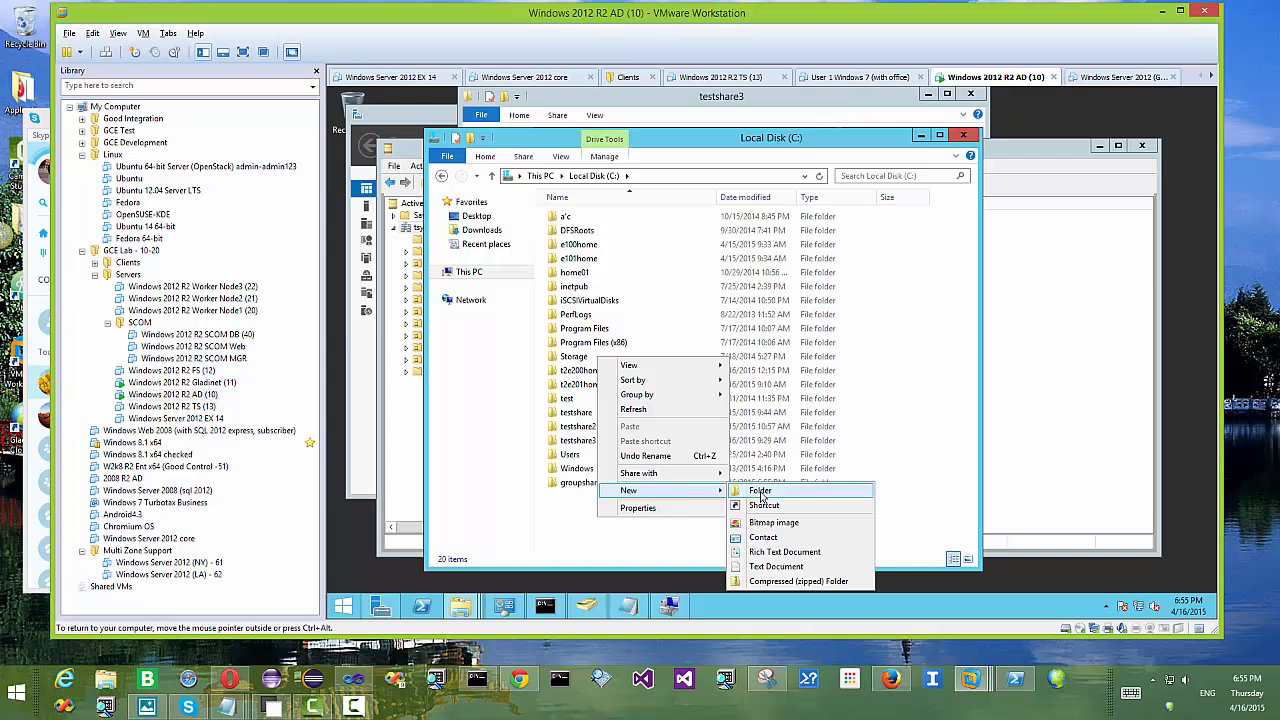
click(760, 492)
text(t2)
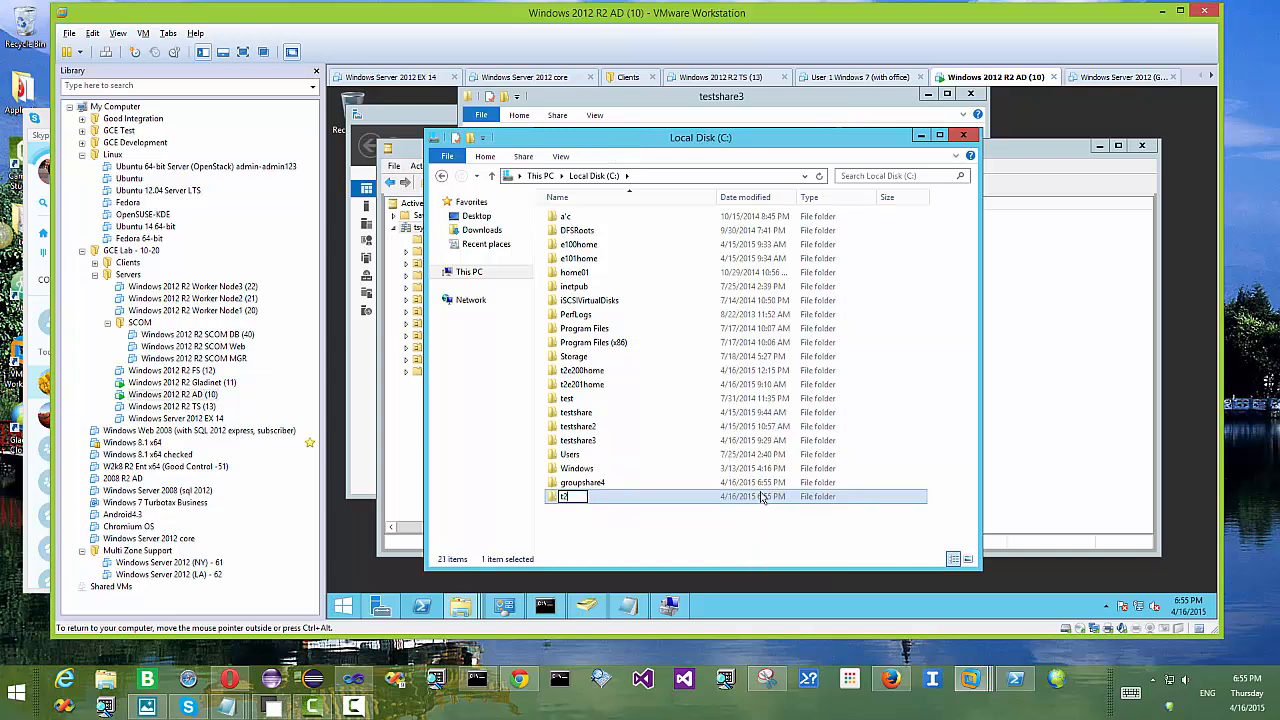
text(e300home)
key(Return)
right_click(627, 521)
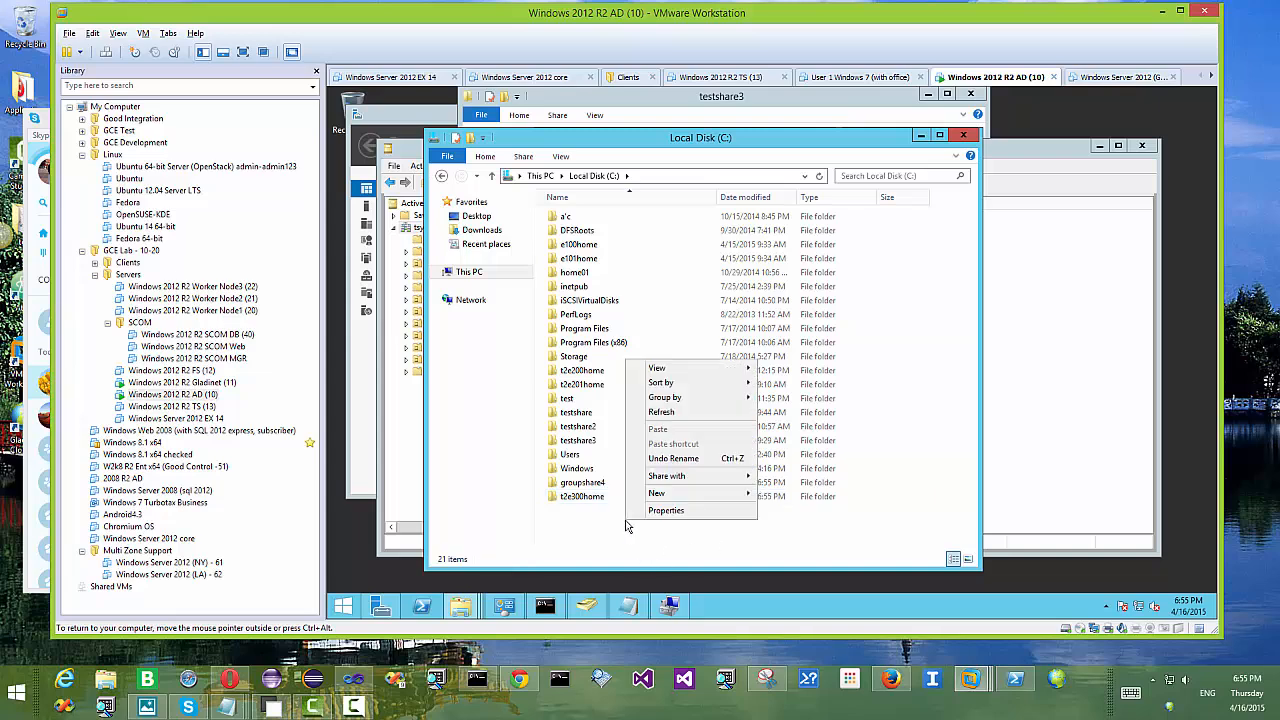
mouse_move(722, 500)
click(788, 493)
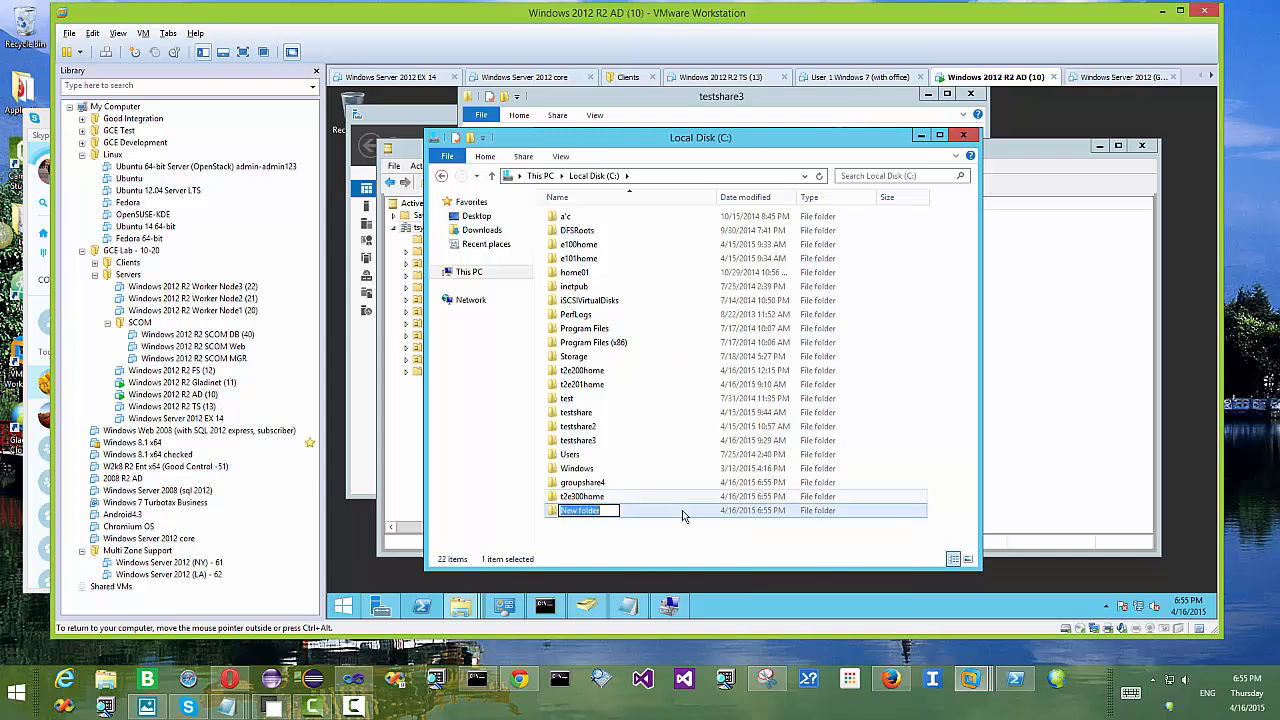
text(t2e301home)
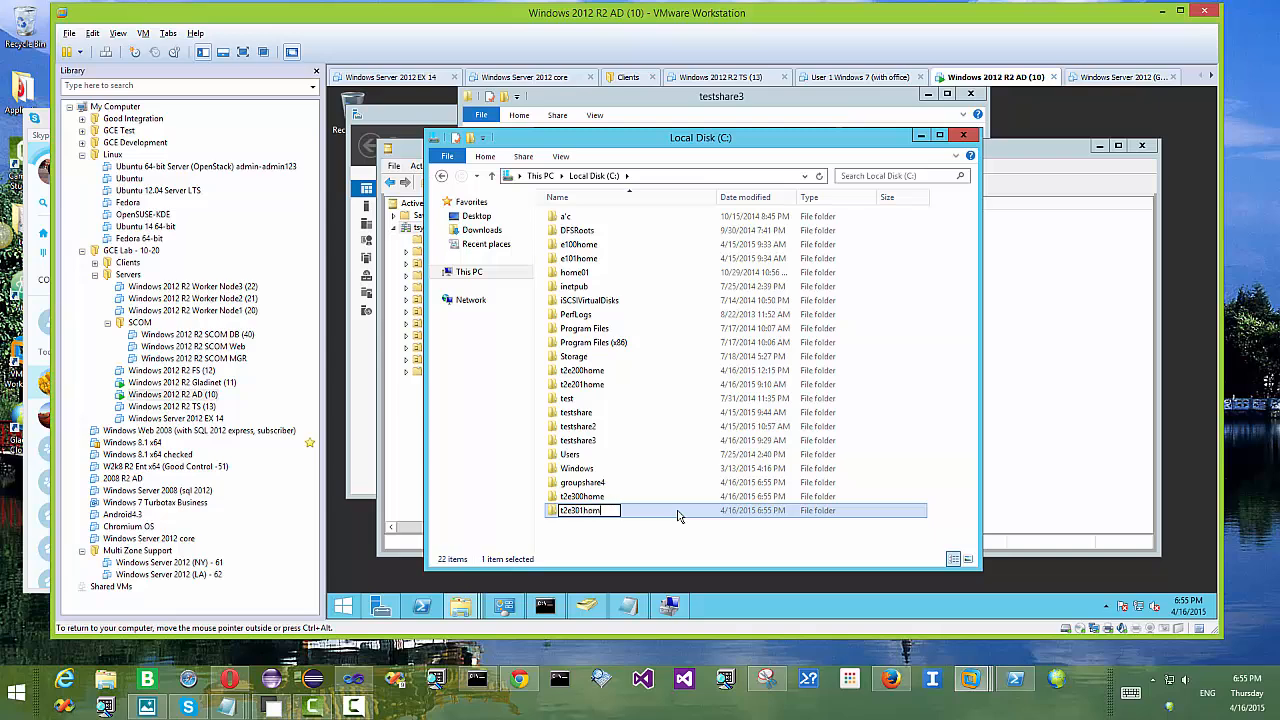
key(Return)
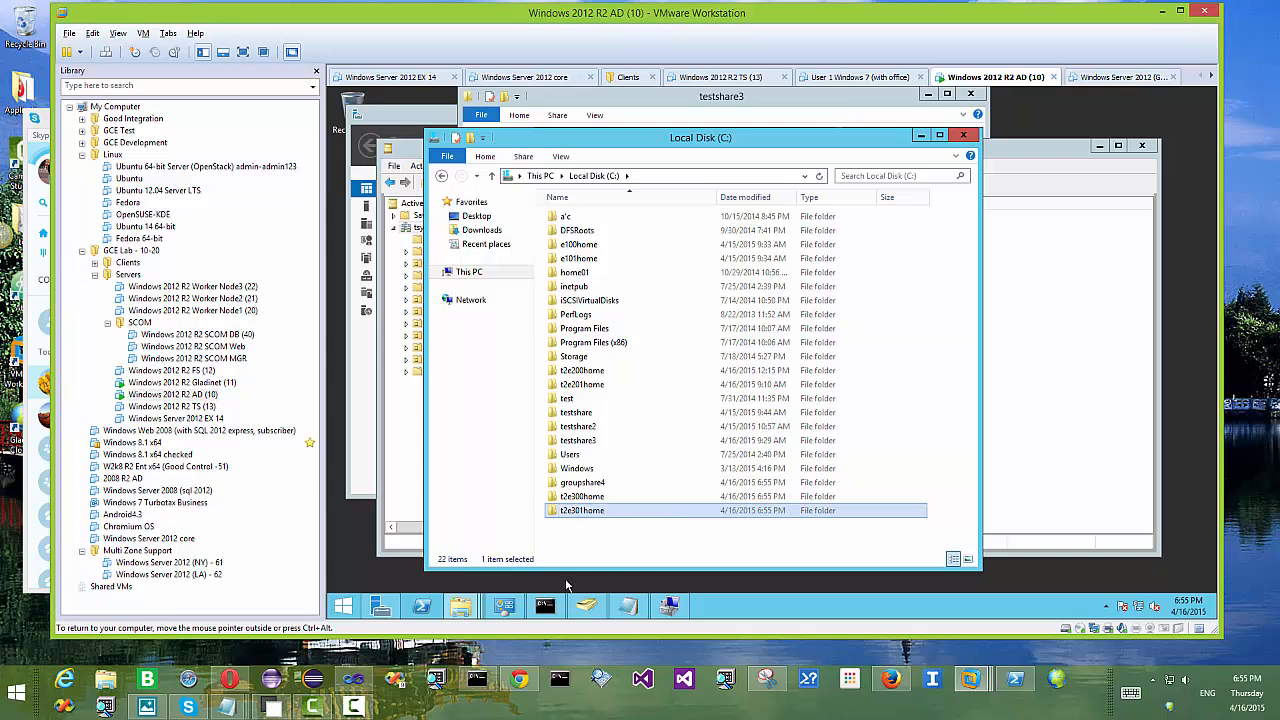
Step: In the t2e300home folder, save its directory listing as t2e300home.txt and verify it
click(545, 605)
text(c:)
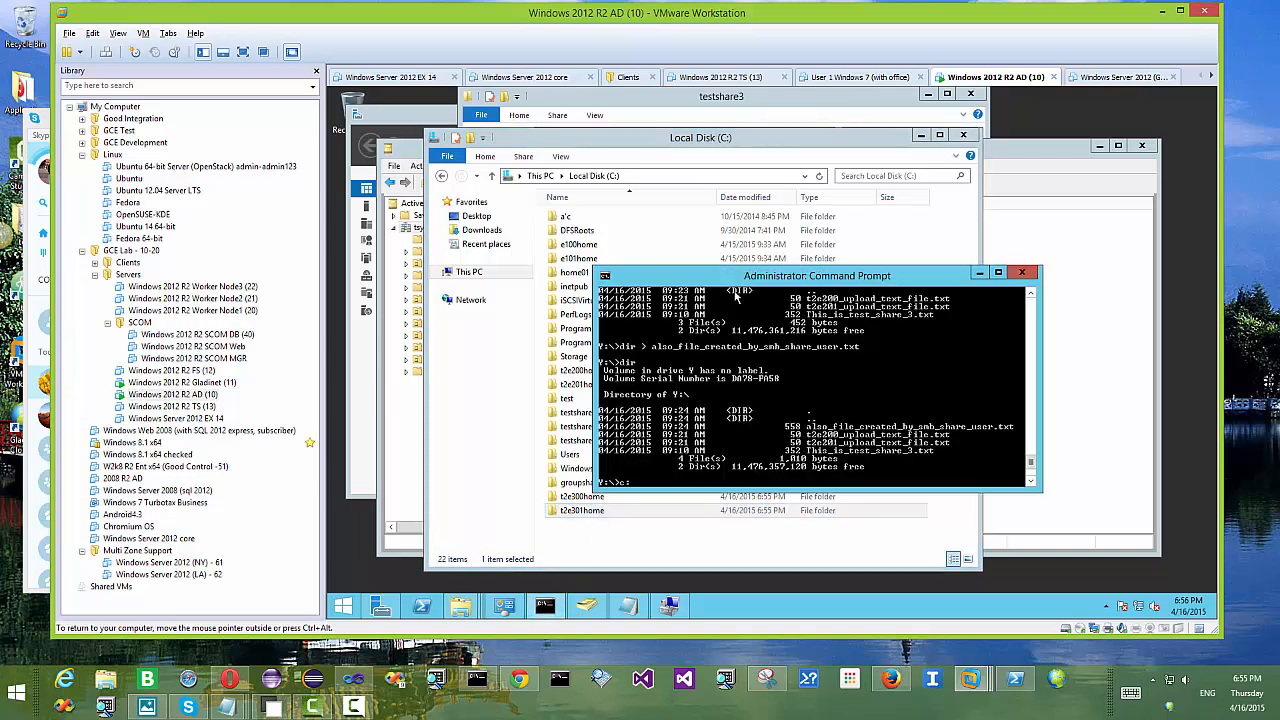
key(Return)
text(dir)
key(Return)
text(cd t)
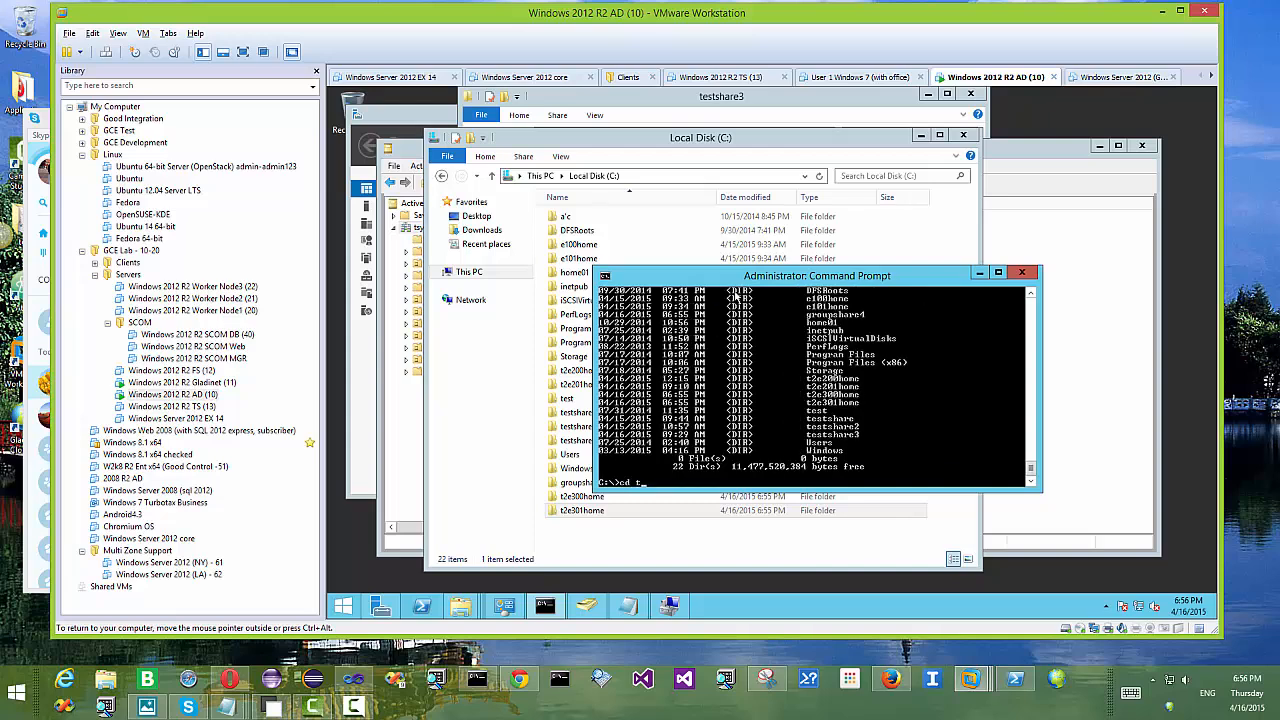
text(2e300home)
key(Return)
text(dir)
key(Return)
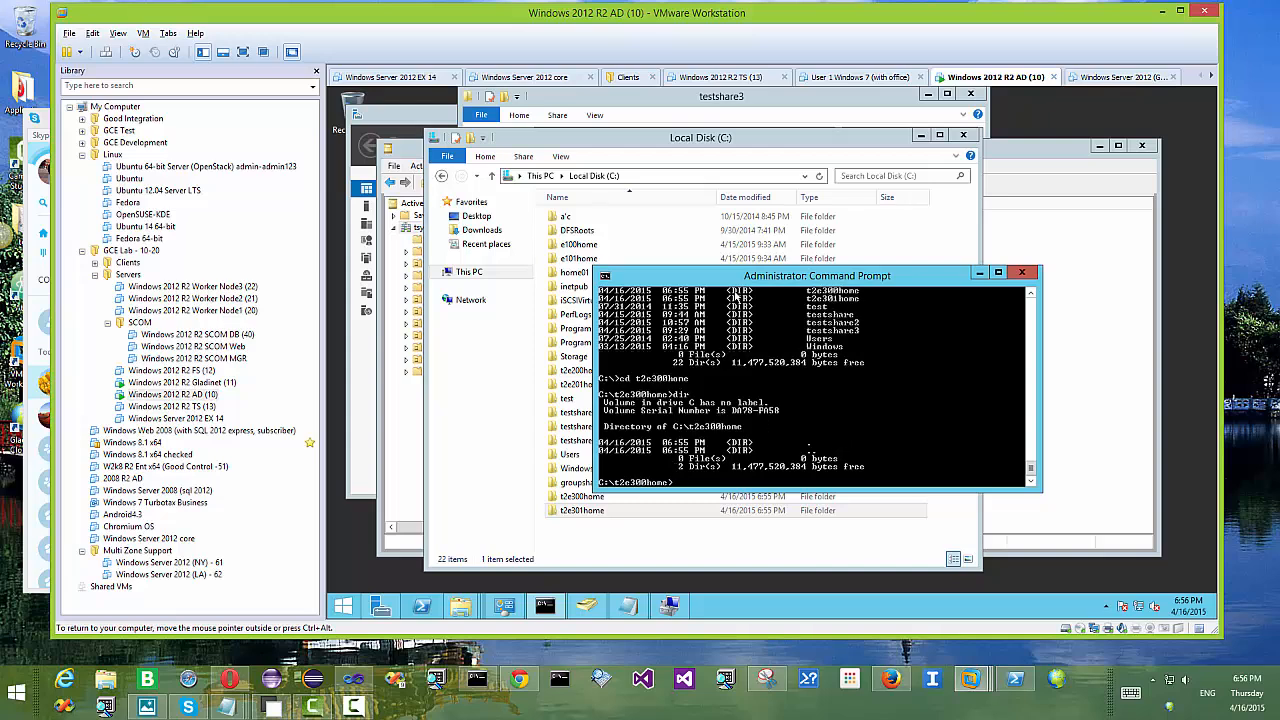
text(dir > t2e300home.txt)
key(Return)
text(dir)
key(Return)
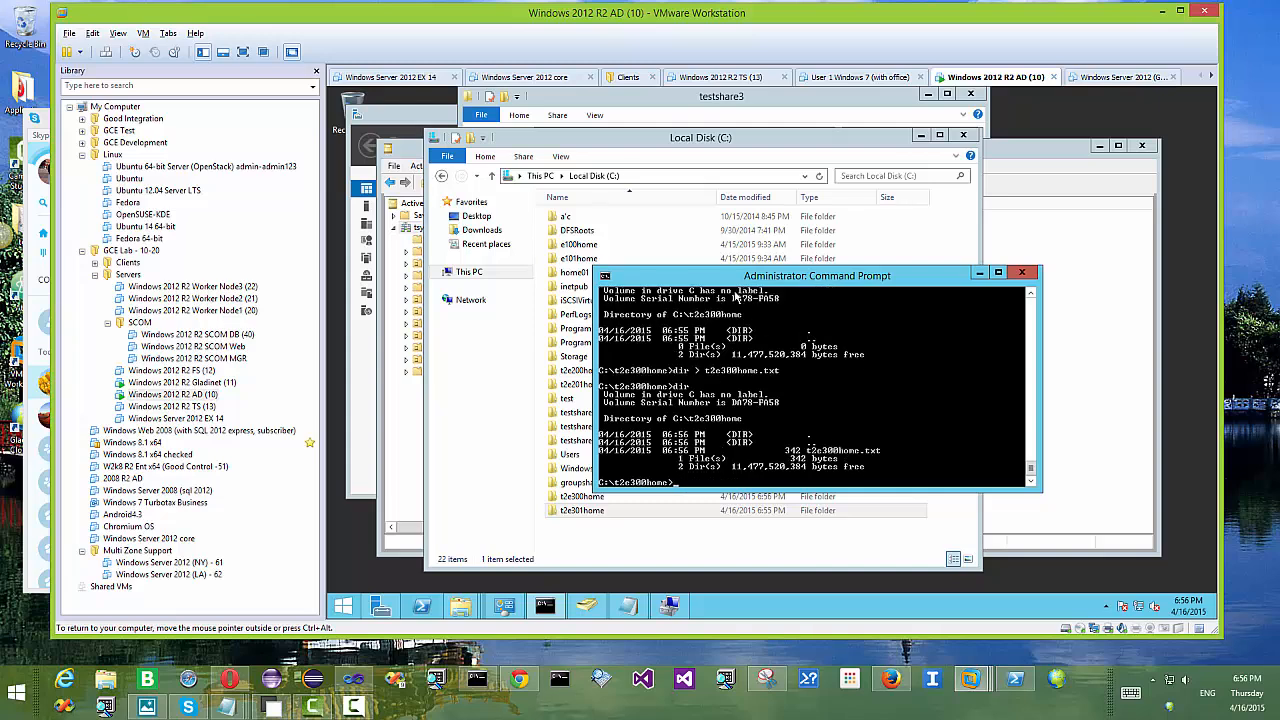
Step: In the t2e301home folder, save its directory listing as t2e301home.txt and verify it
text(cd ..)
key(Return)
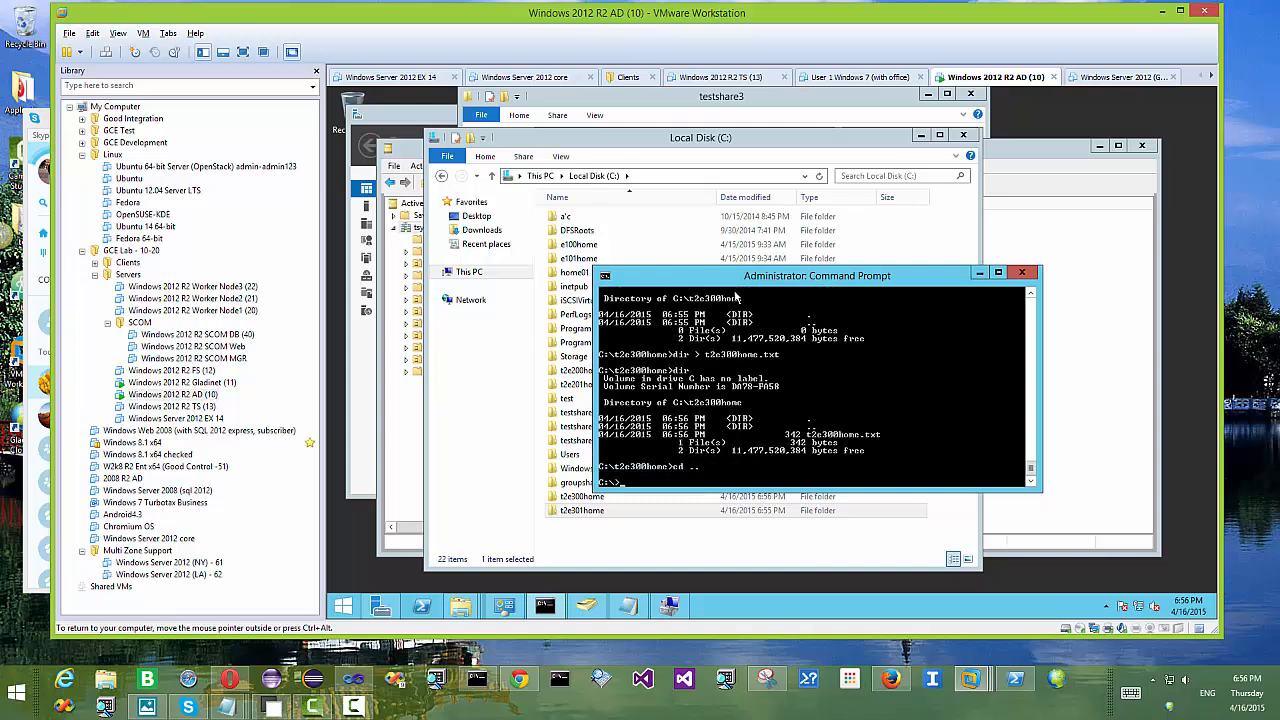
text(cd t2e301home)
key(Return)
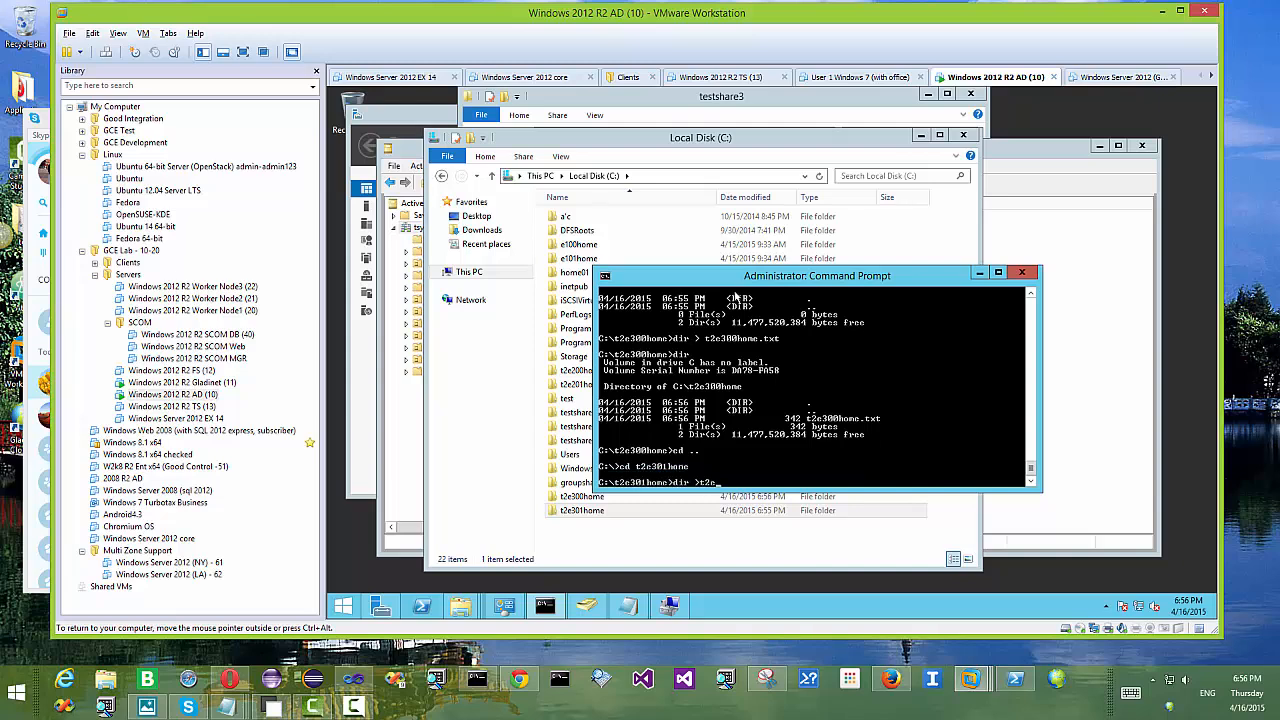
text(dir >t2e301home.txt)
key(Return)
text(dir)
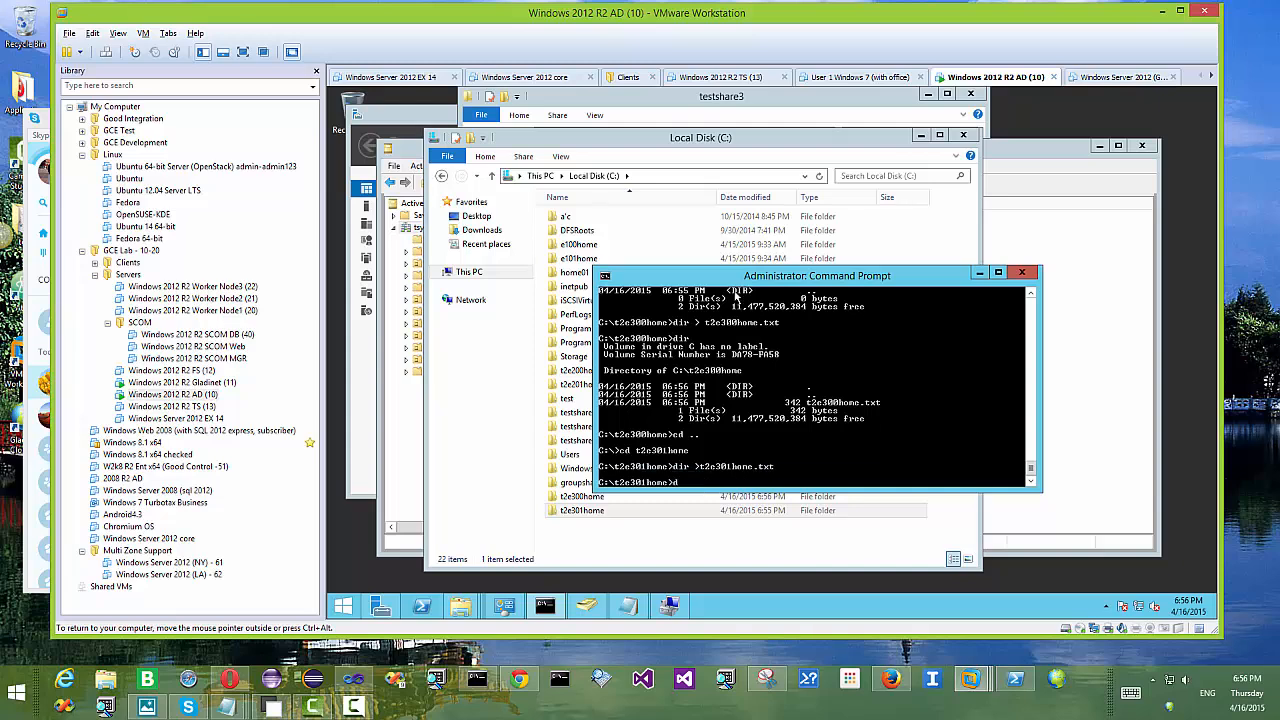
key(Return)
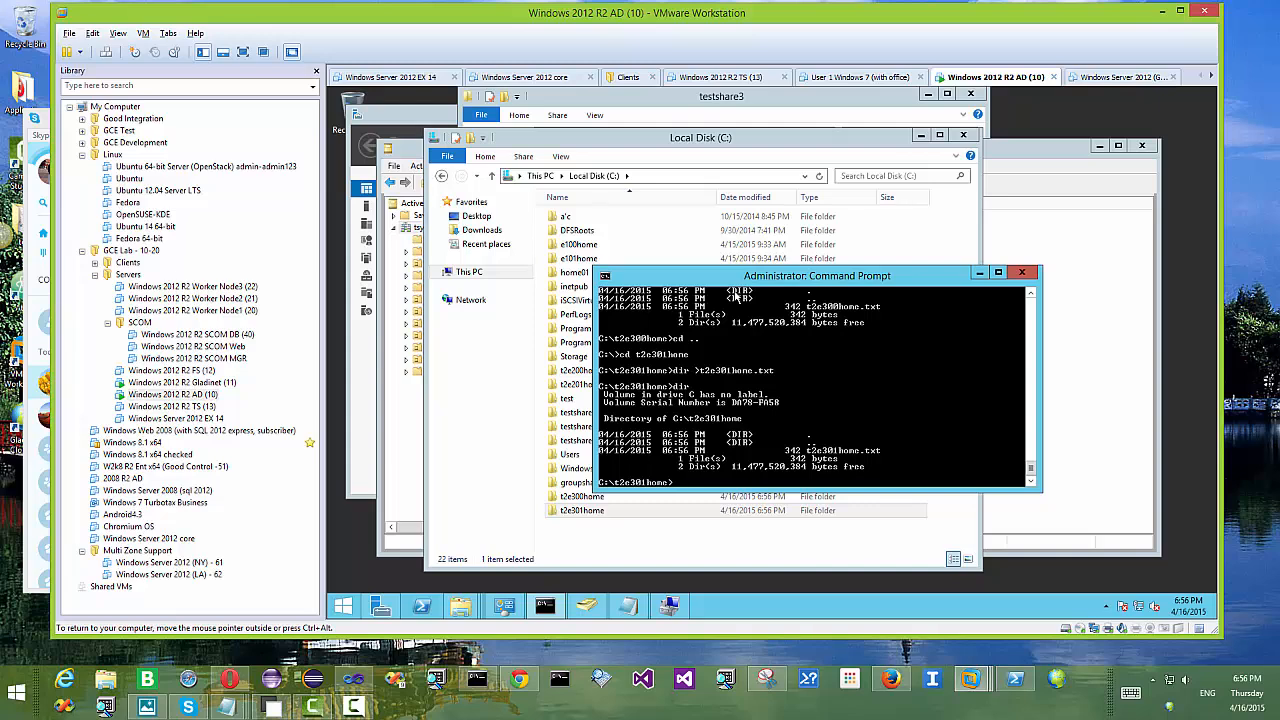
Step: In the groupshare4 folder, save its listing as groupshare4_root_folder.txt and verify it
text(cd ..)
key(Return)
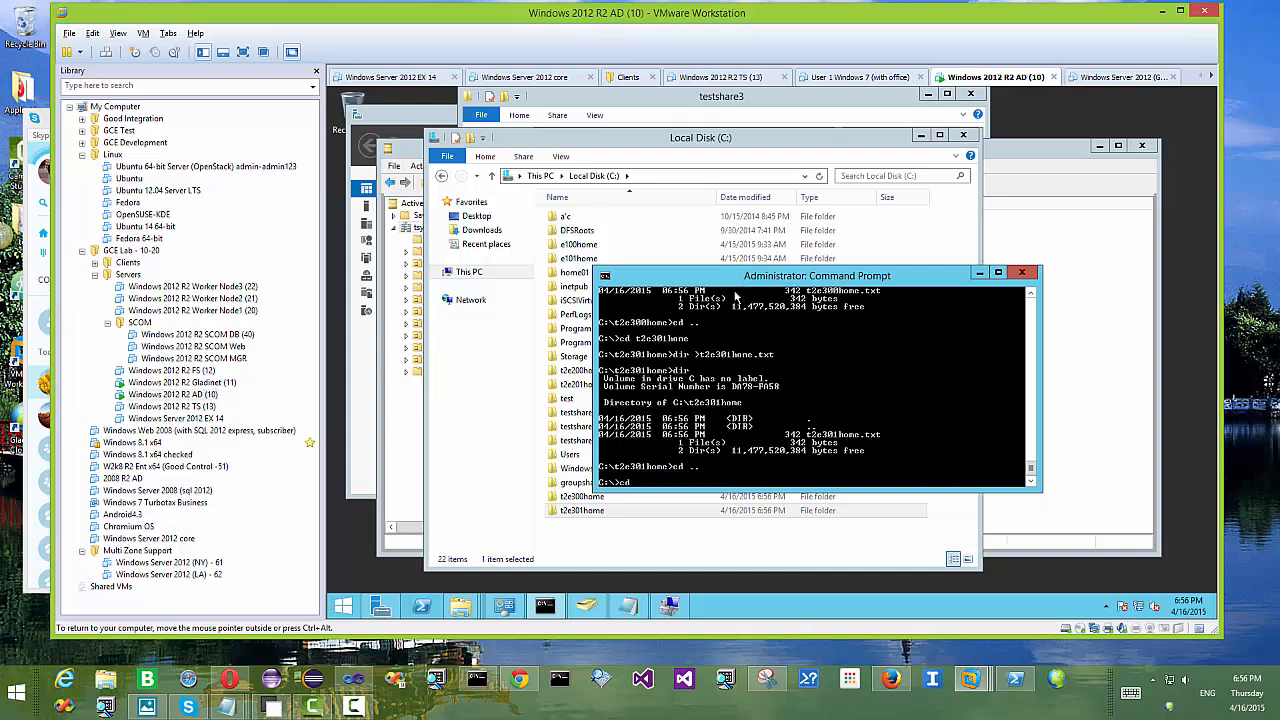
text(cd groupshare4)
key(Return)
text(dir)
key(Return)
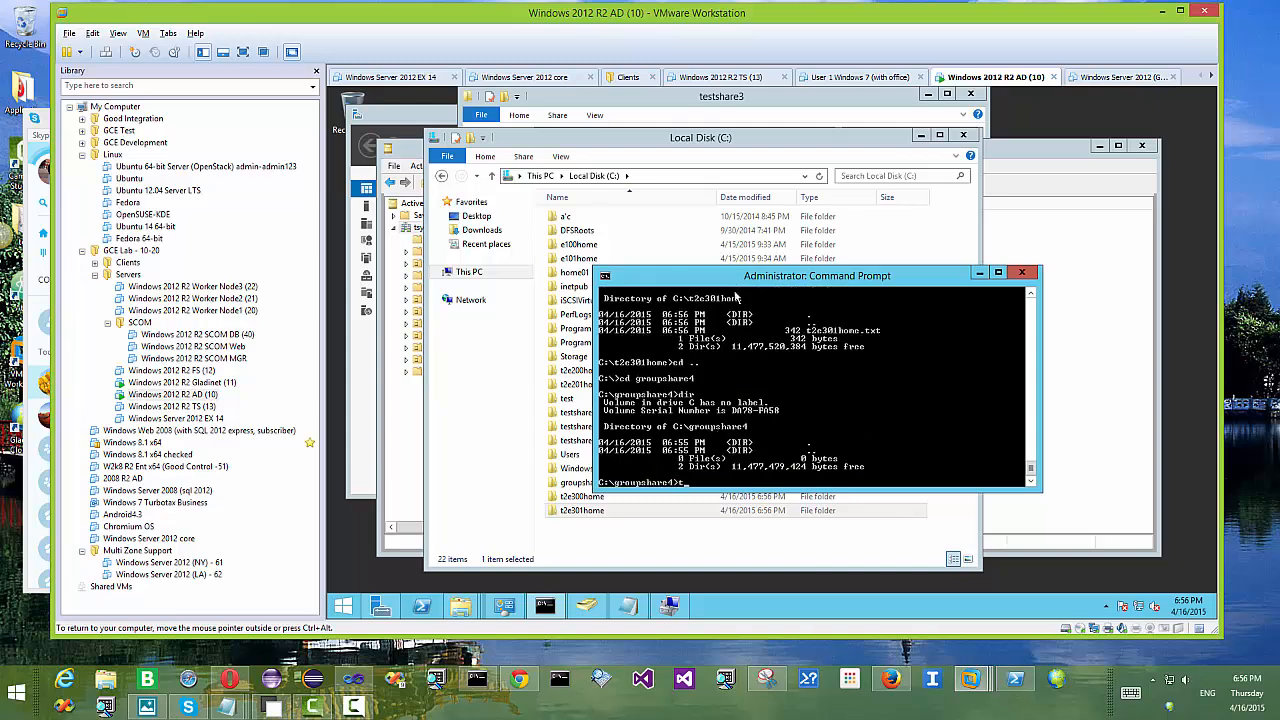
key(BackSpace)
text(dir > groupshare4_root_folder.txt)
key(Return)
text(dir)
key(Return)
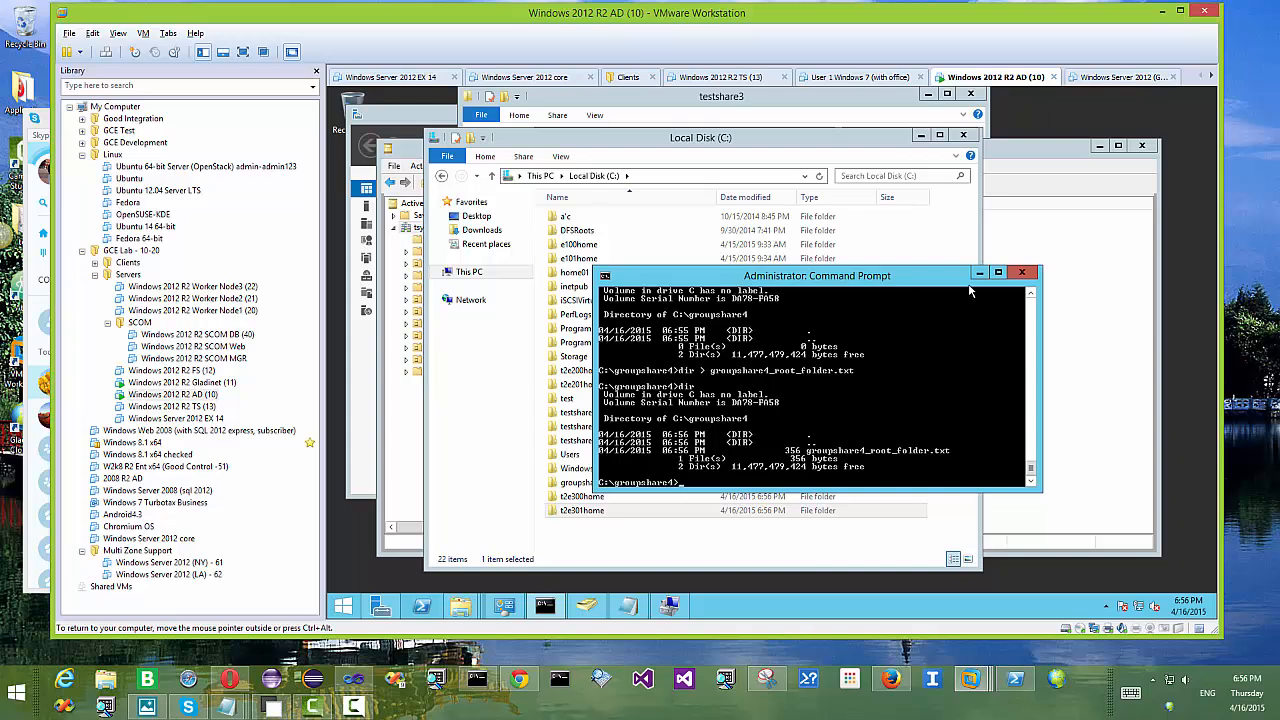
Step: Share the t2e300home folder with the t2 e300 user at Read/Write permission
click(1021, 272)
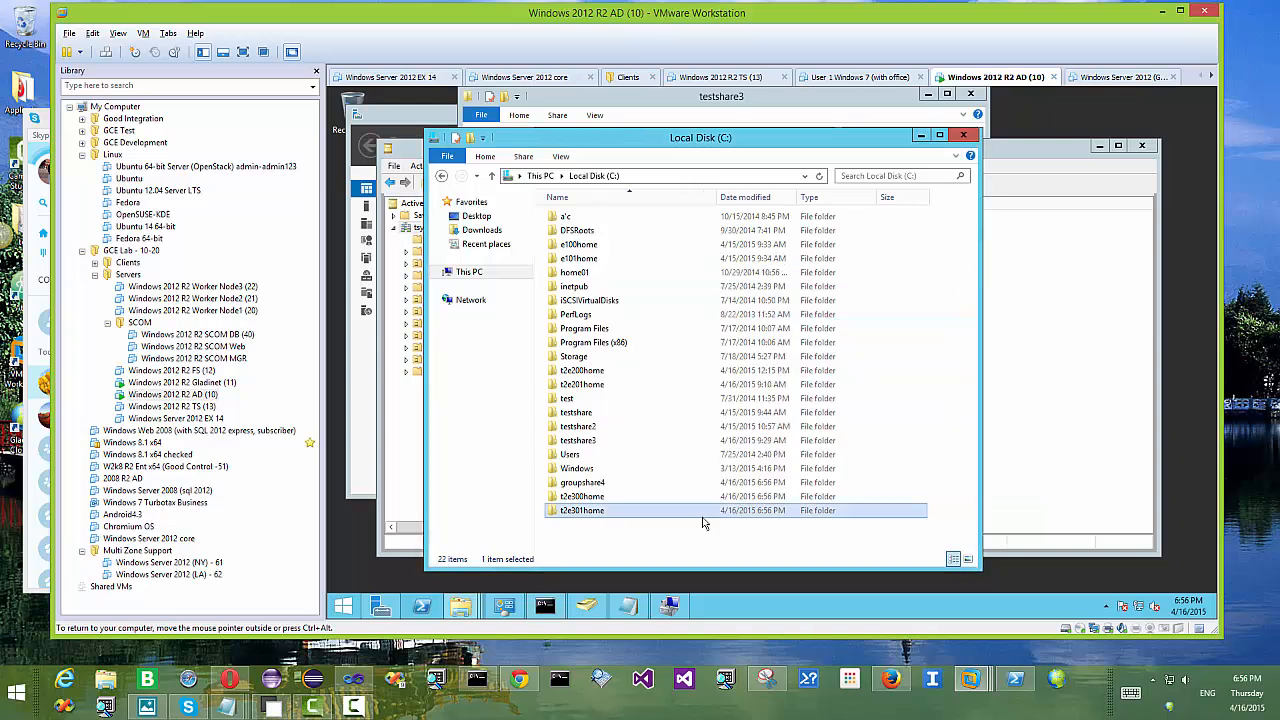
click(627, 499)
right_click(628, 503)
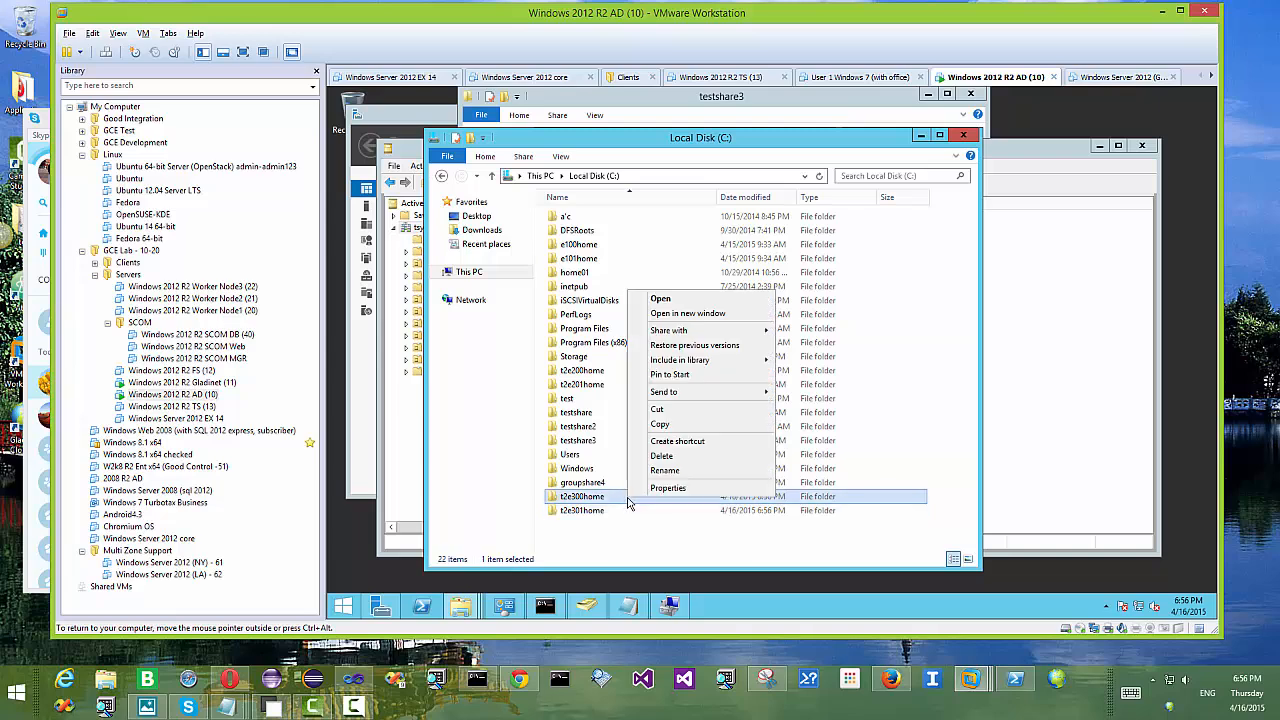
click(675, 490)
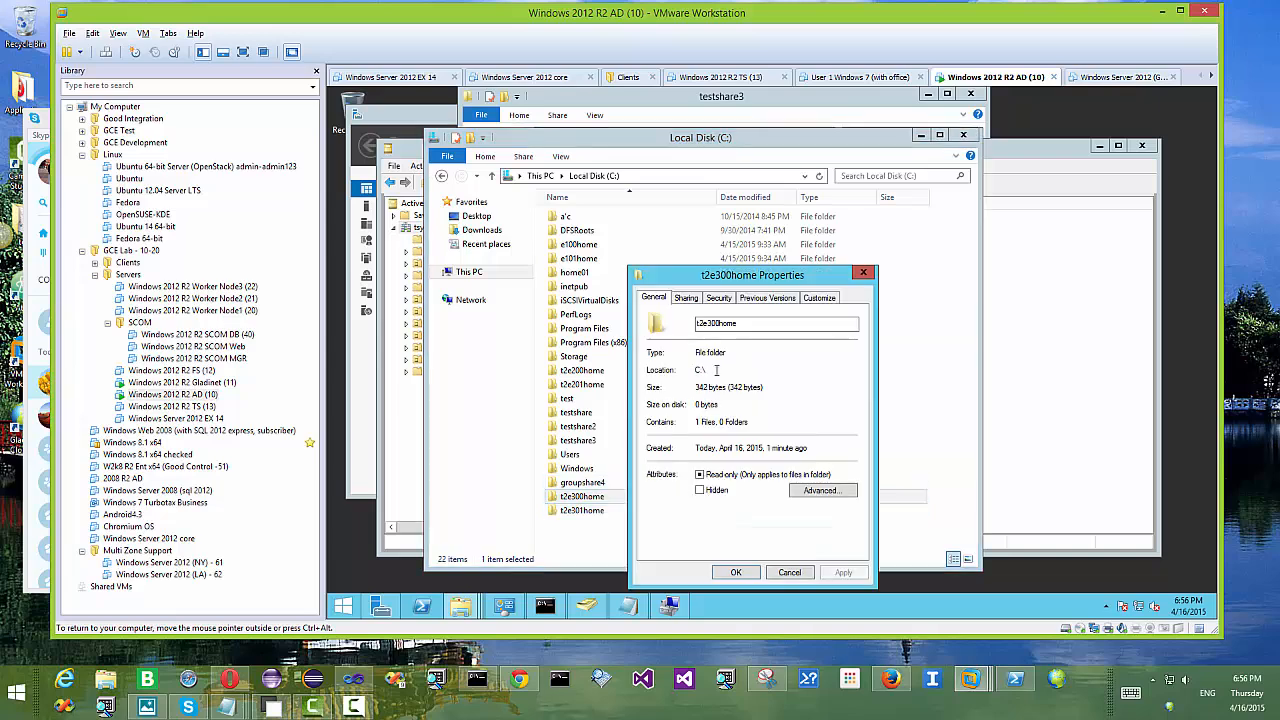
click(688, 300)
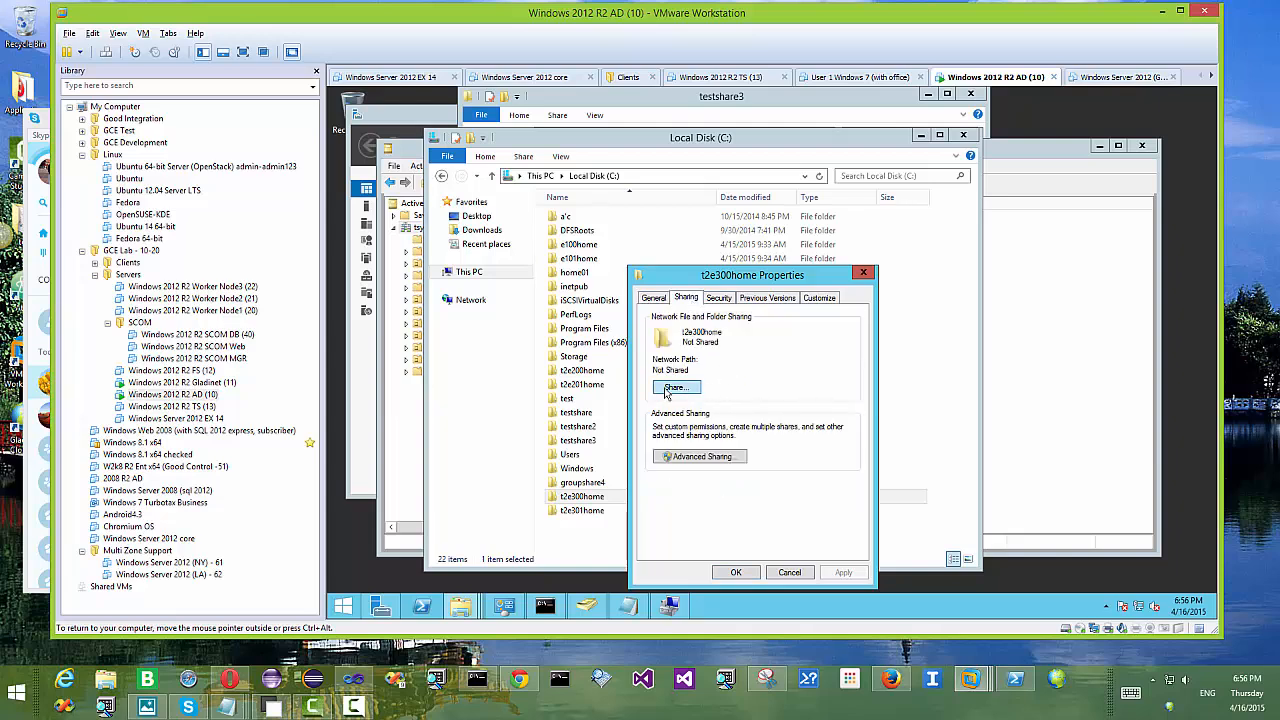
click(674, 388)
text(e)
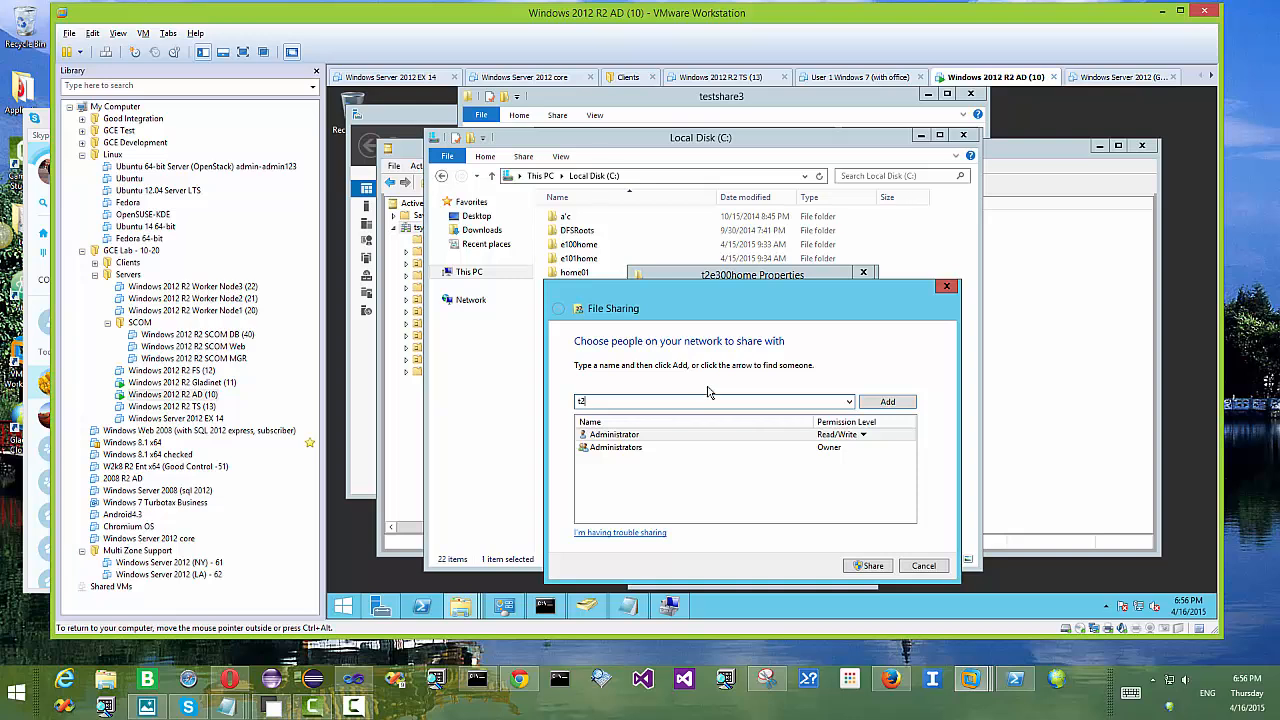
text(2e300)
click(886, 401)
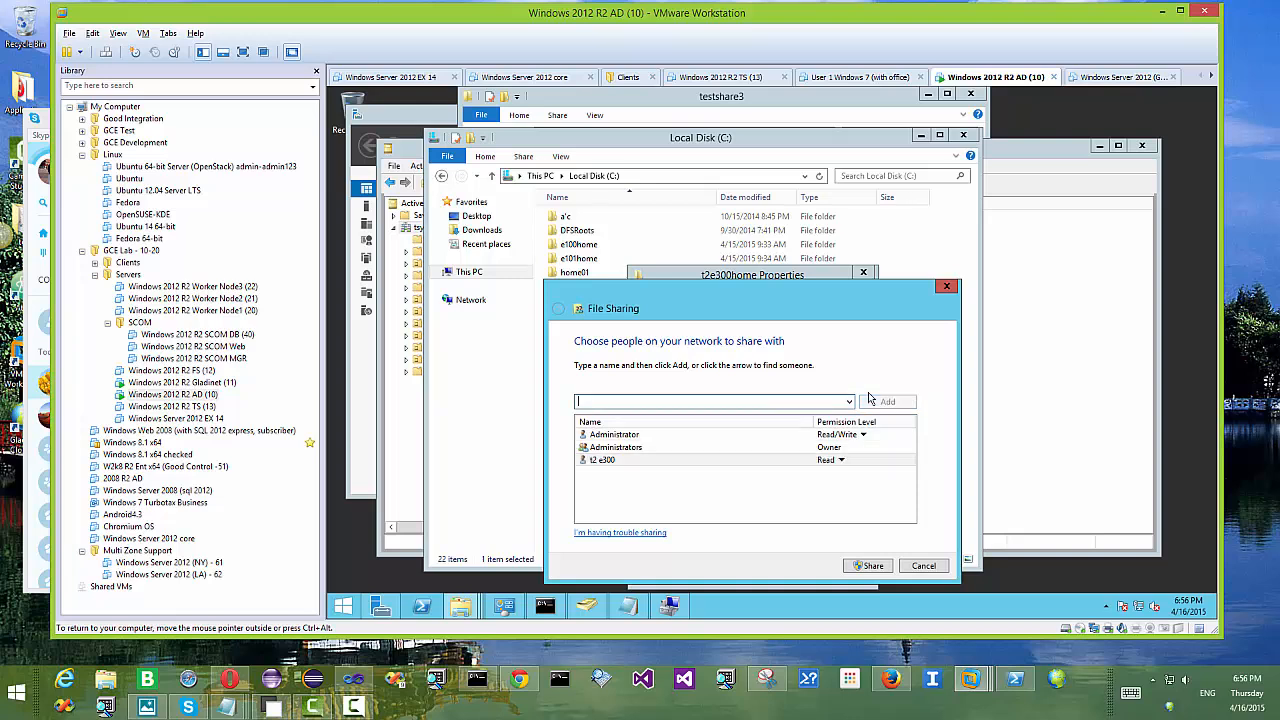
click(838, 460)
click(888, 480)
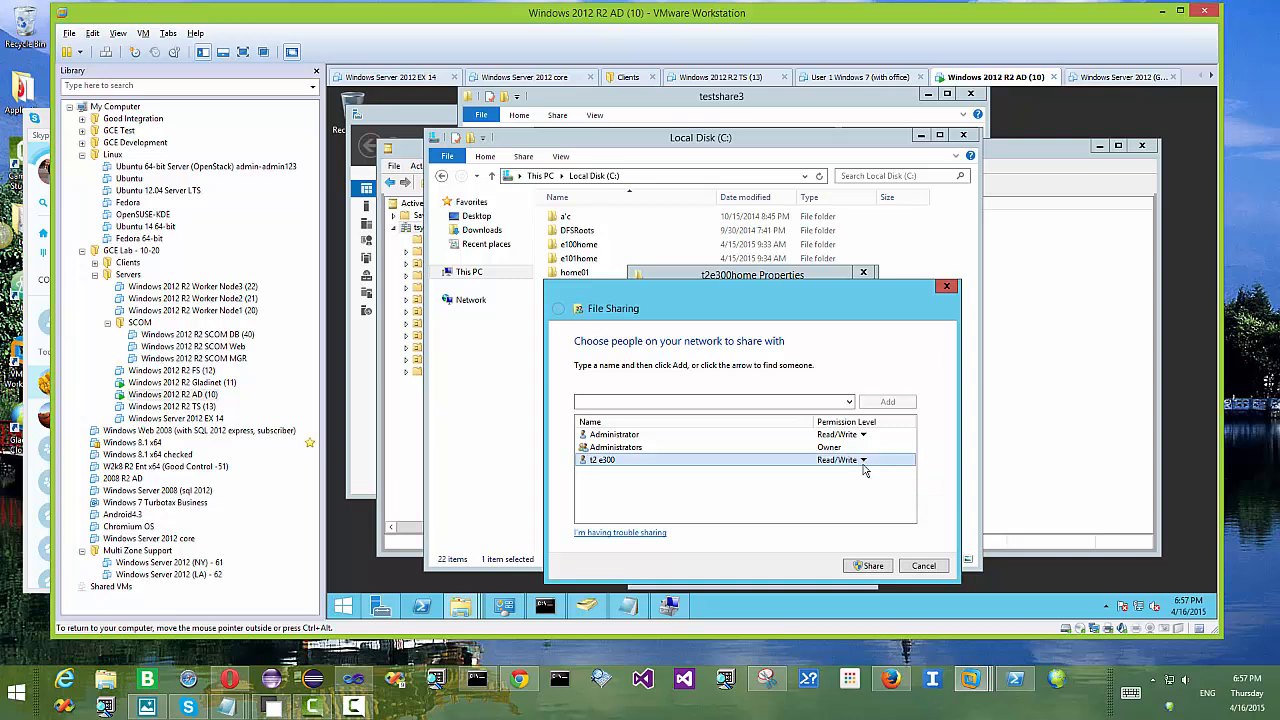
click(880, 570)
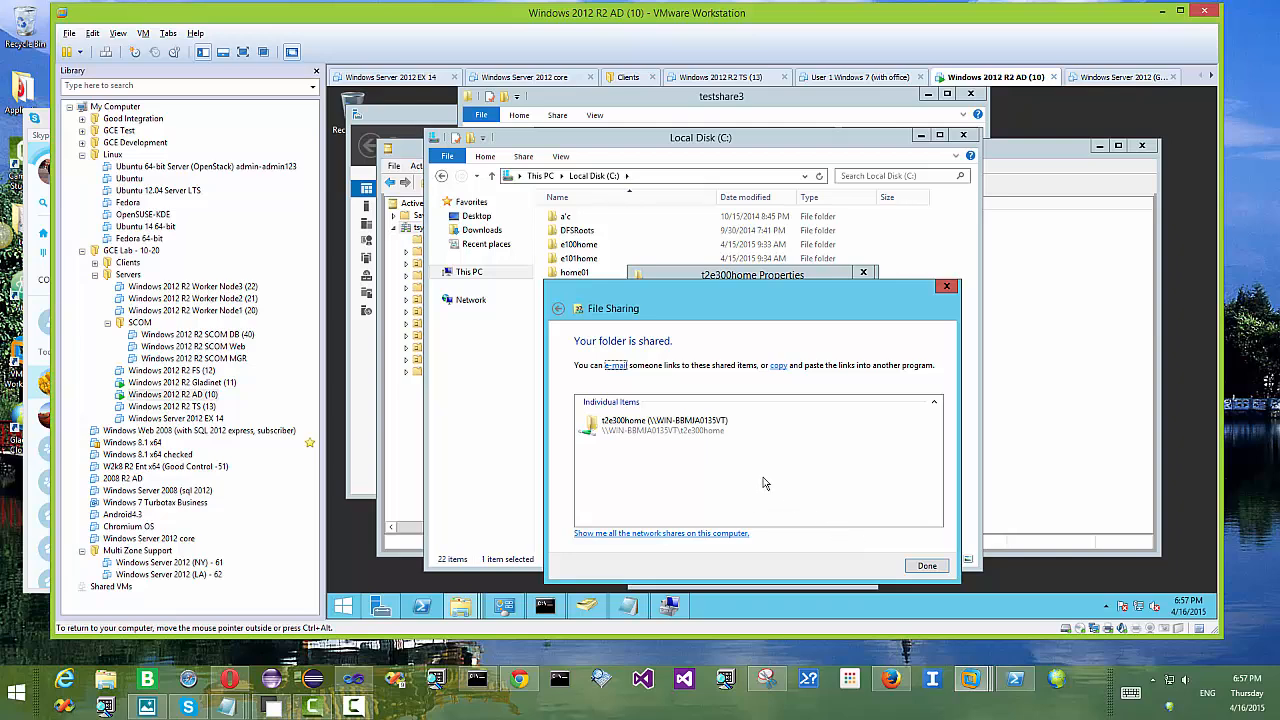
click(942, 571)
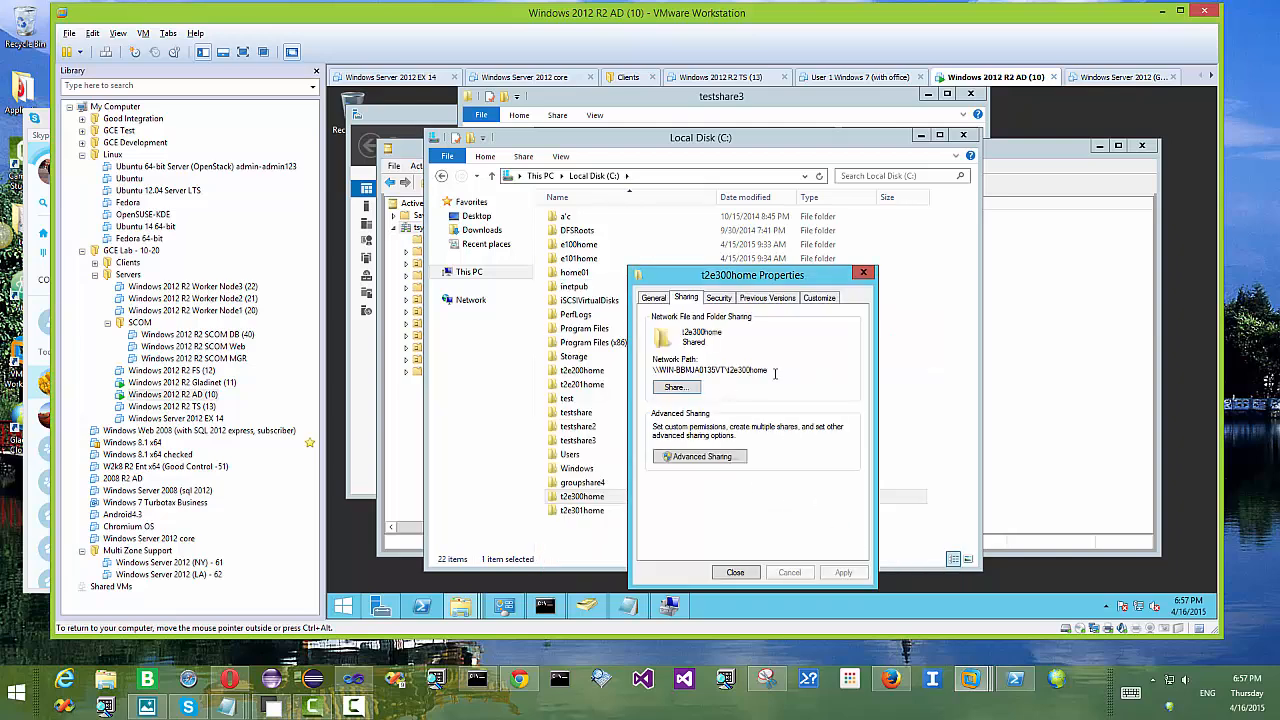
Step: Paste the t2e300home network path on a new Notepad line and close its Properties
drag(759, 370, 650, 371)
key(ctrl+c)
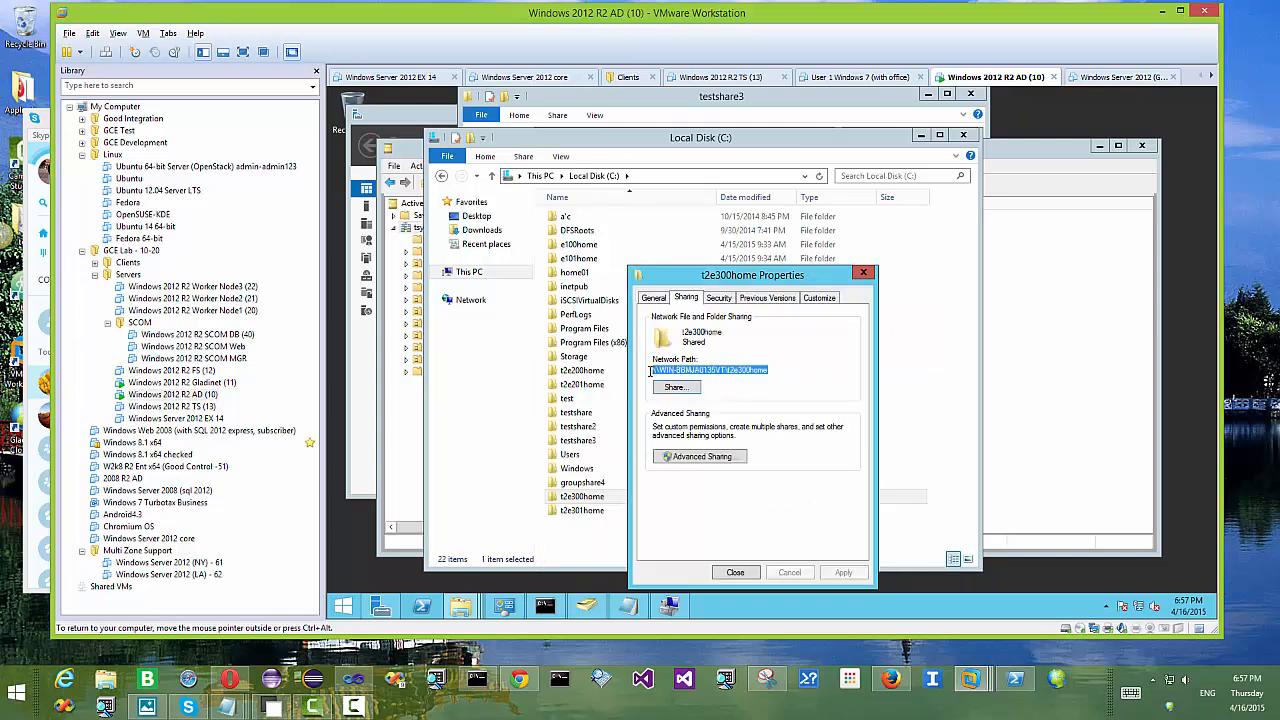
click(627, 606)
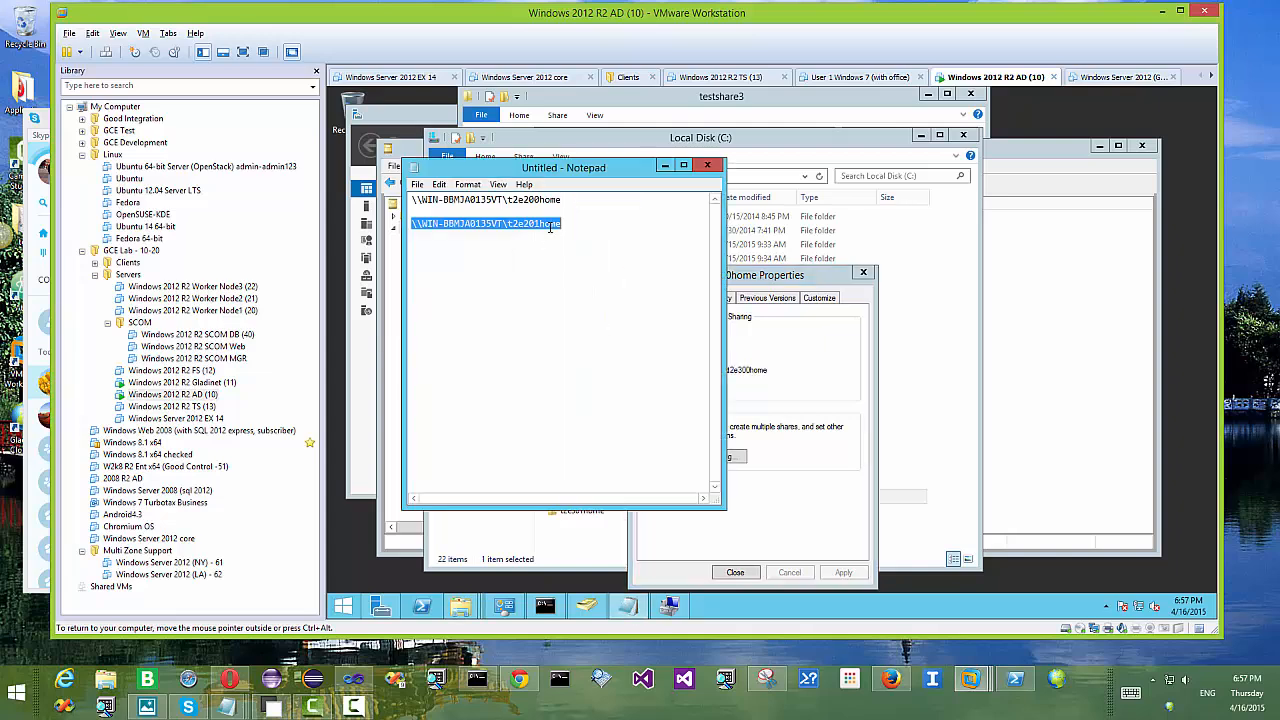
click(585, 226)
key(Return)
key(ctrl+v)
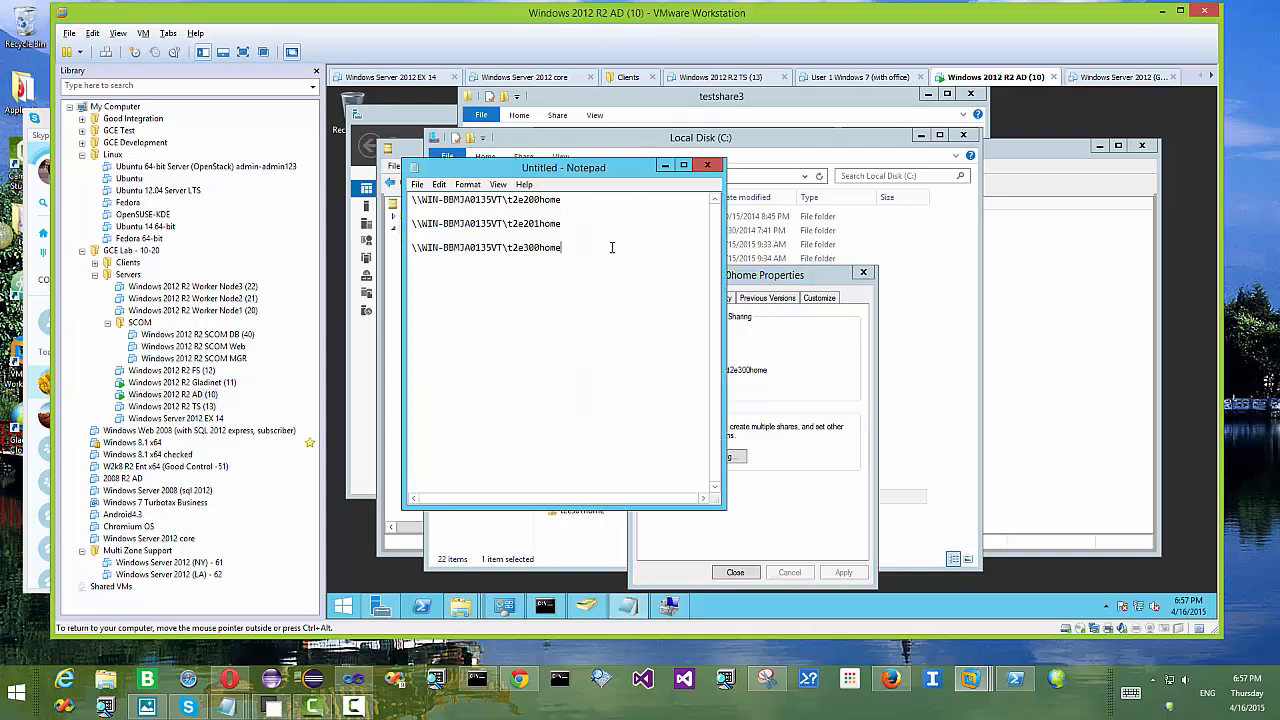
click(783, 343)
click(736, 572)
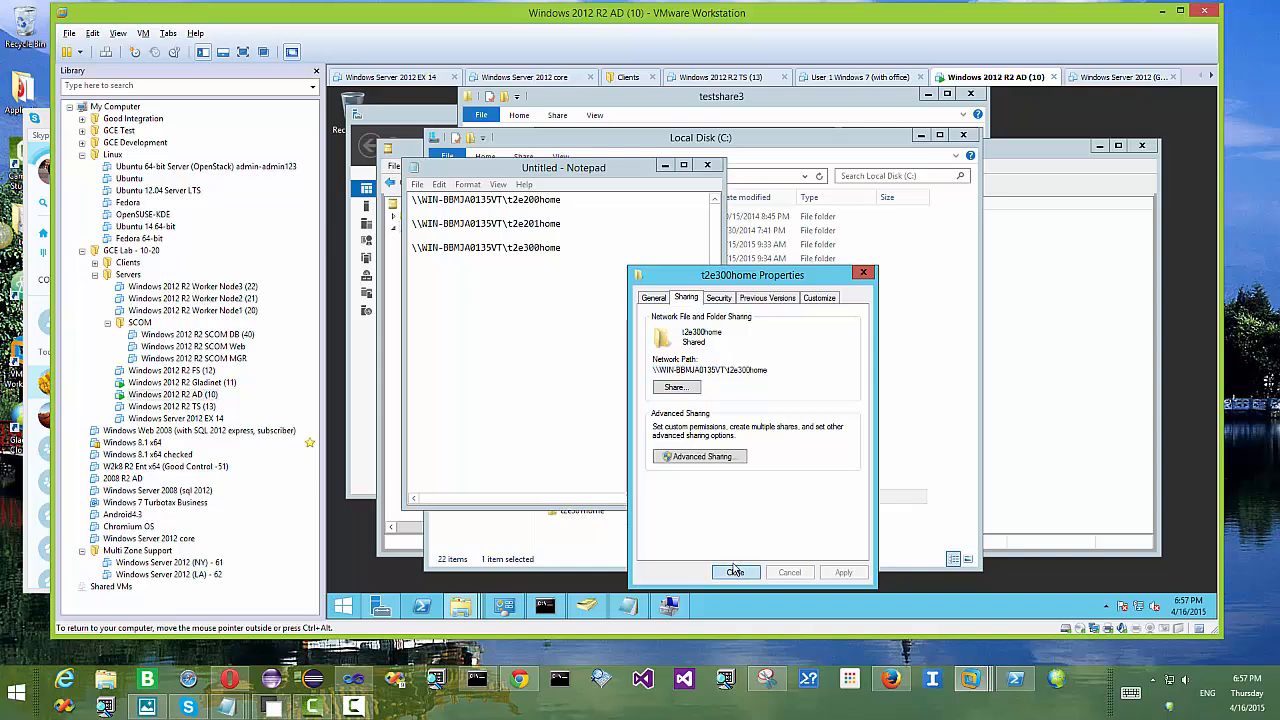
Step: Share the t2e301home folder with the t2 e301 user at Read/Write permission
click(680, 145)
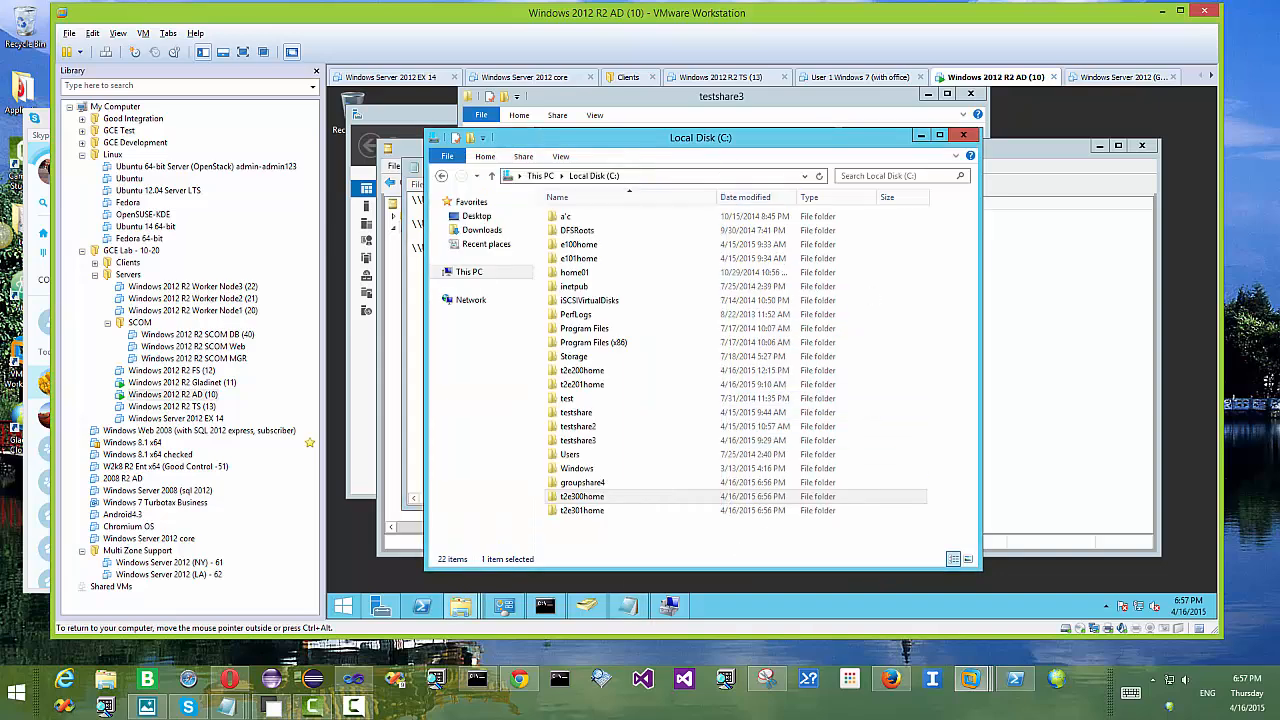
right_click(618, 510)
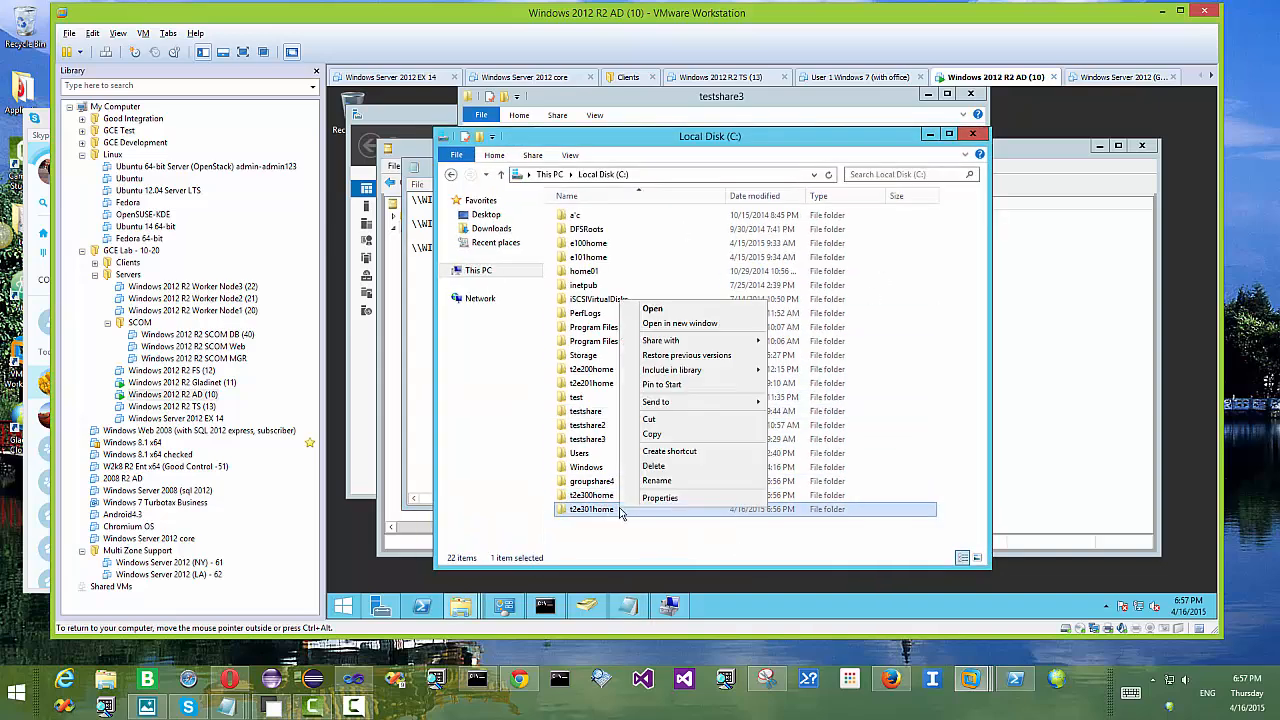
click(661, 498)
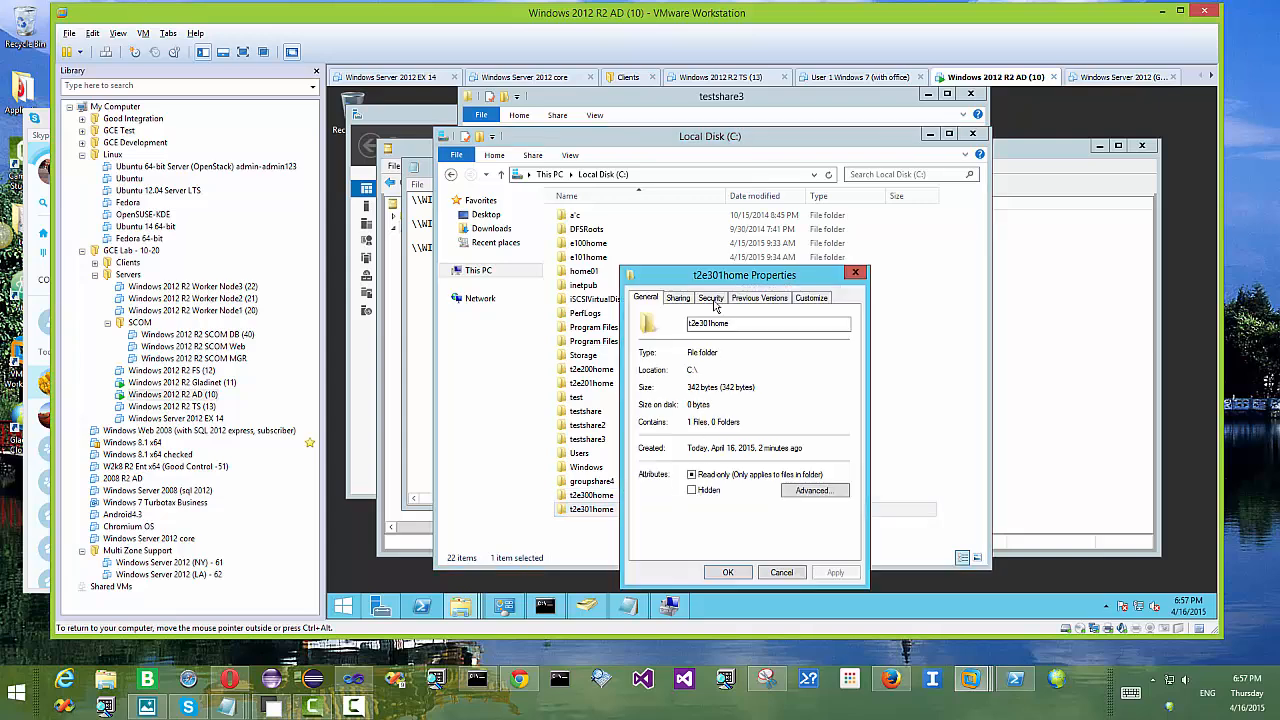
click(678, 298)
click(668, 389)
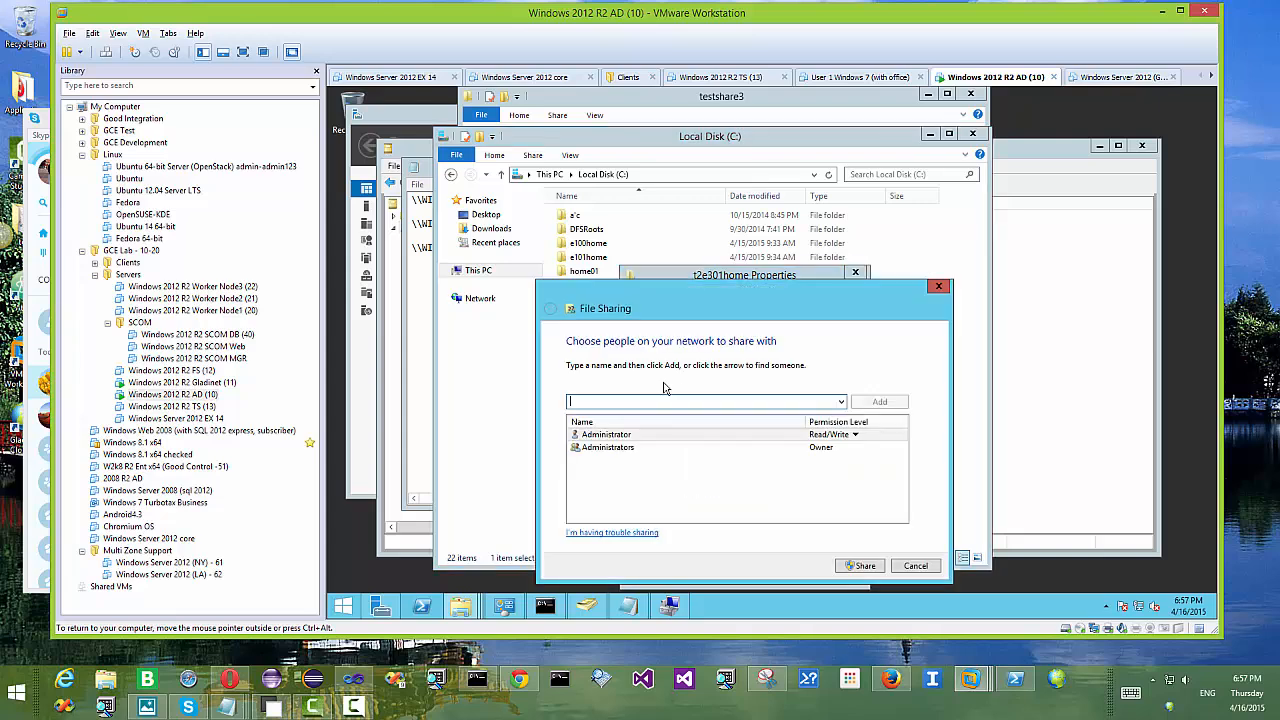
text(t)
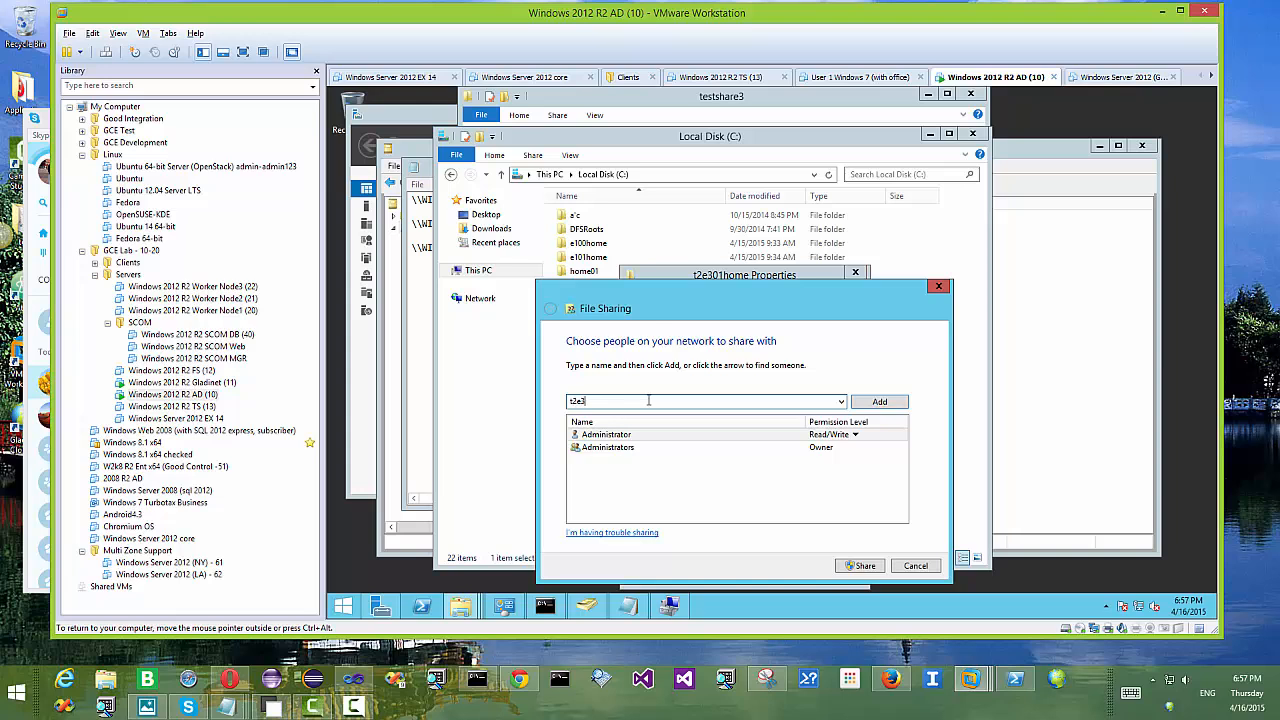
text(2 e301)
click(876, 402)
click(833, 461)
click(865, 477)
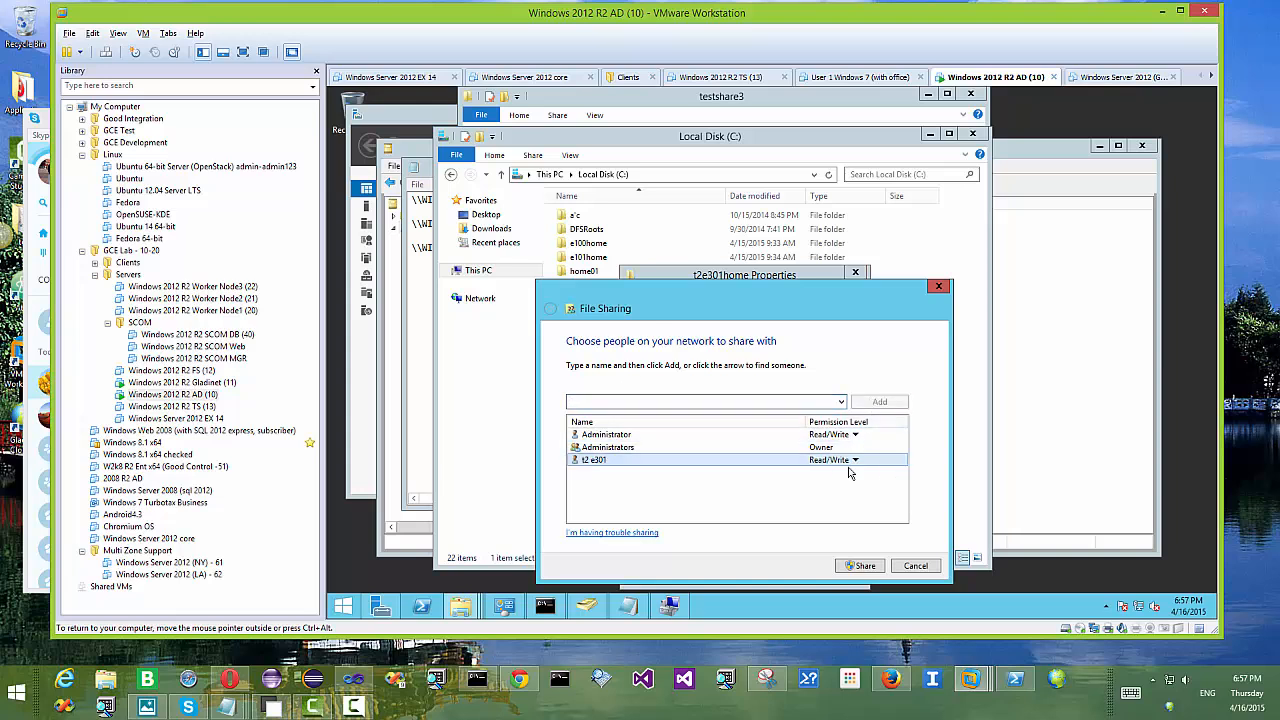
click(866, 570)
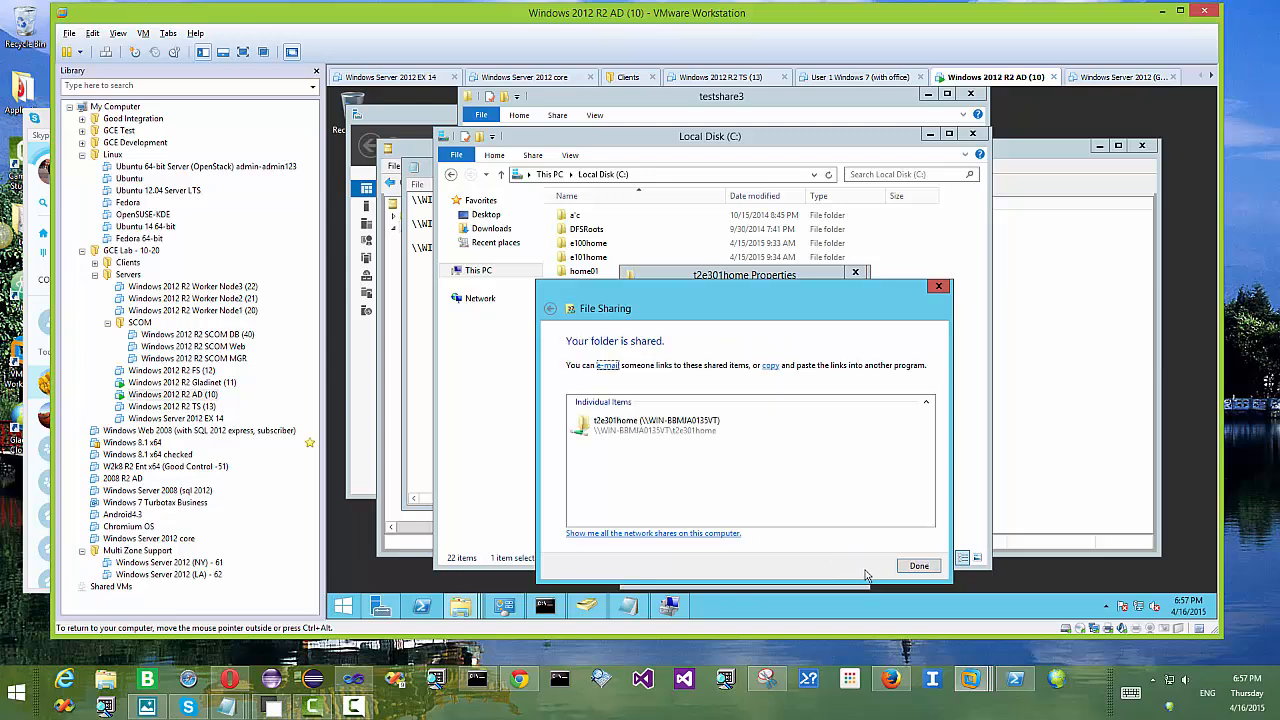
click(922, 568)
Step: Paste the t2e301home network path on a new Notepad line and close its Properties
drag(765, 371, 637, 369)
key(ctrl+c)
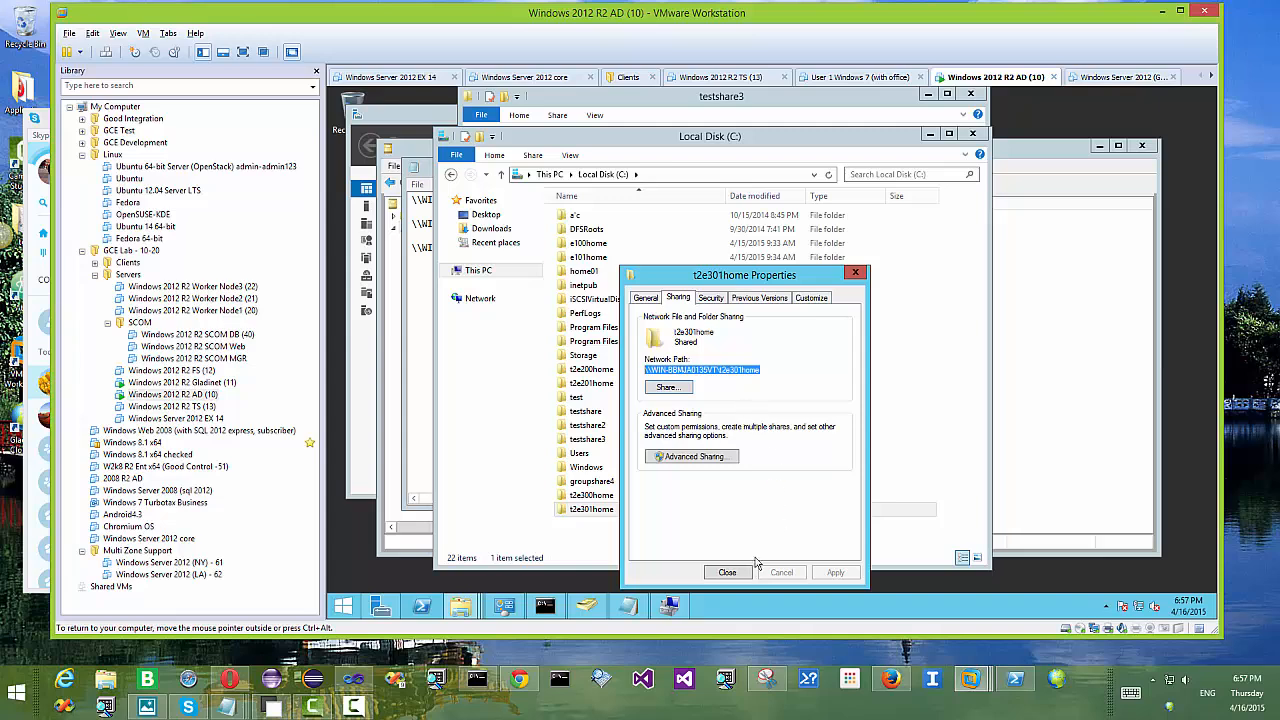
click(628, 606)
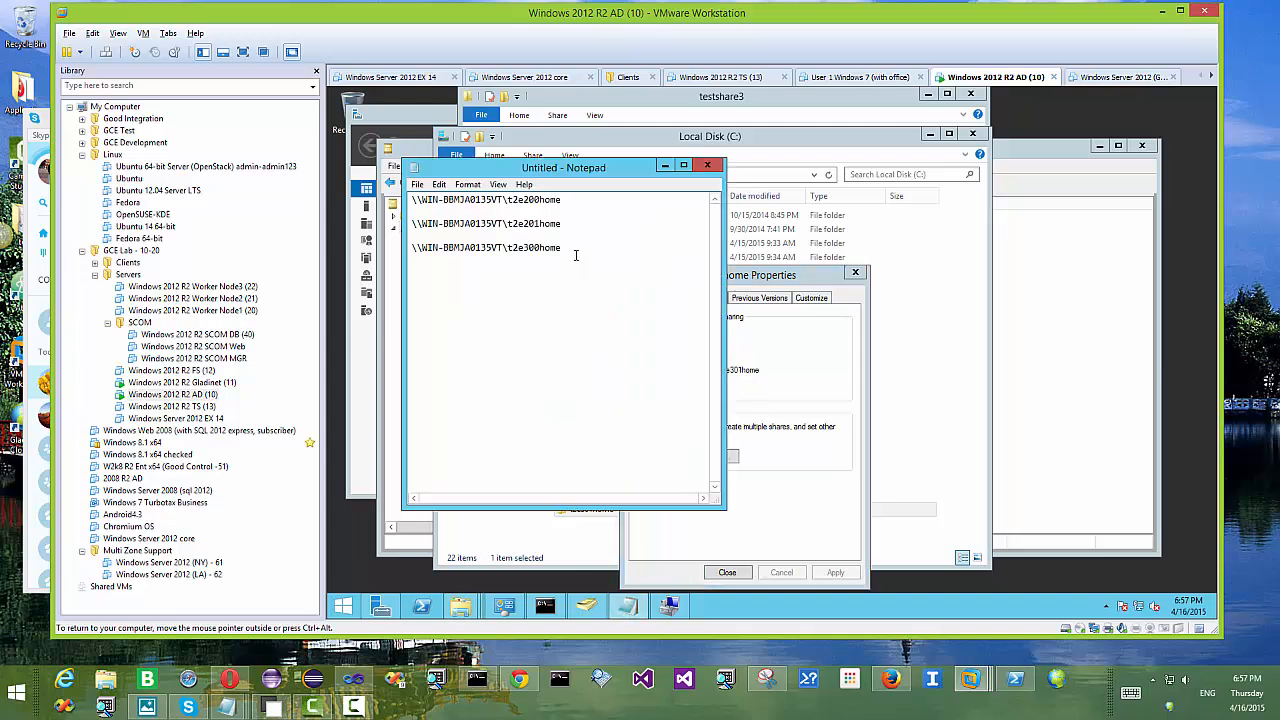
key(Return)
key(ctrl+v)
click(806, 446)
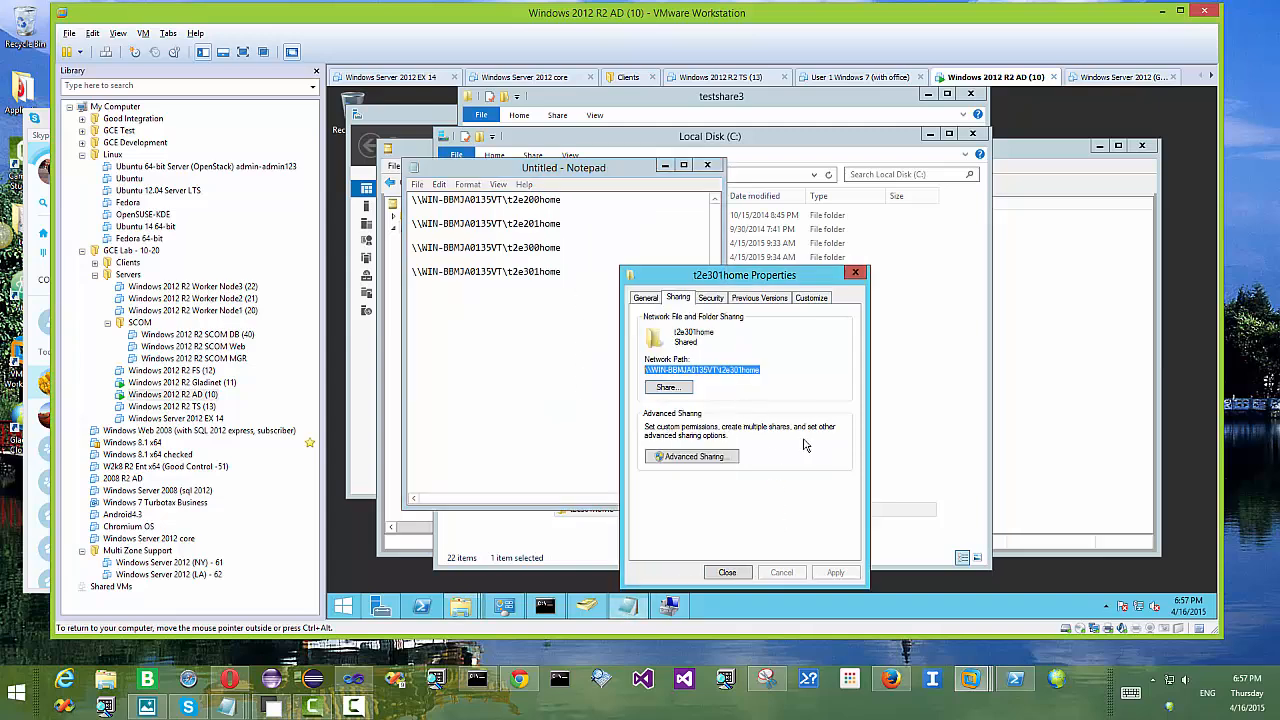
click(733, 575)
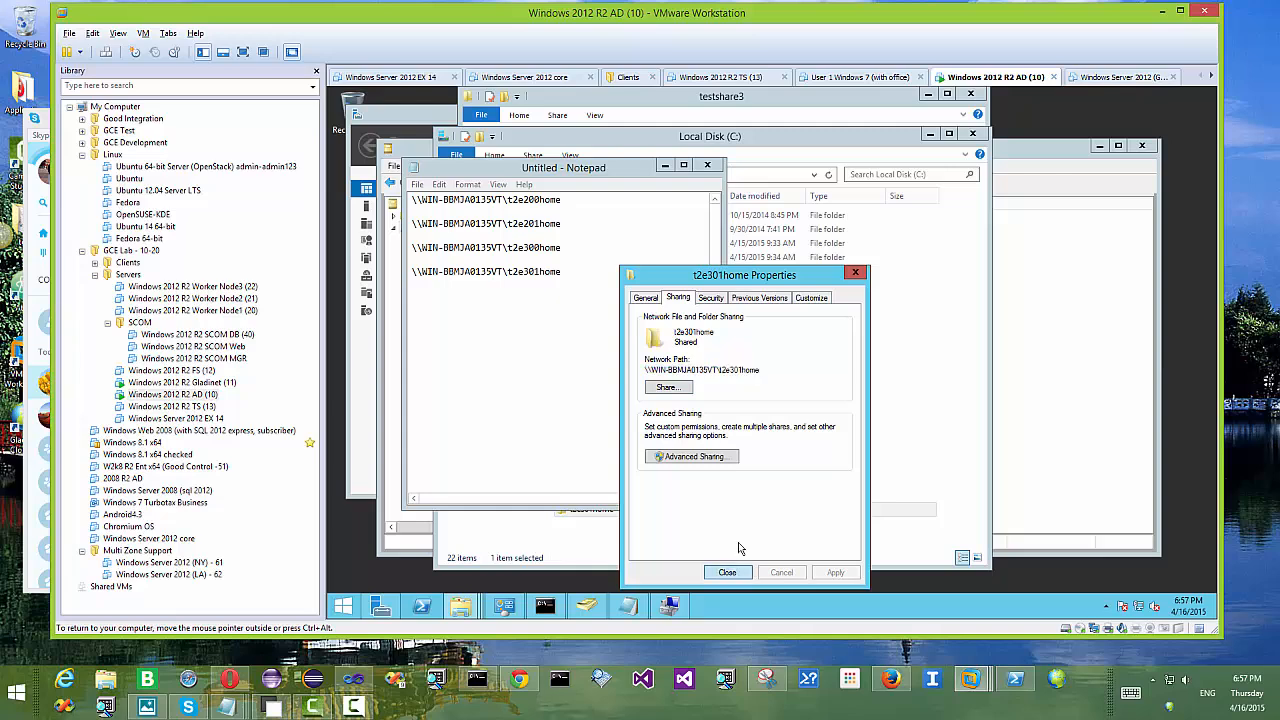
click(1040, 152)
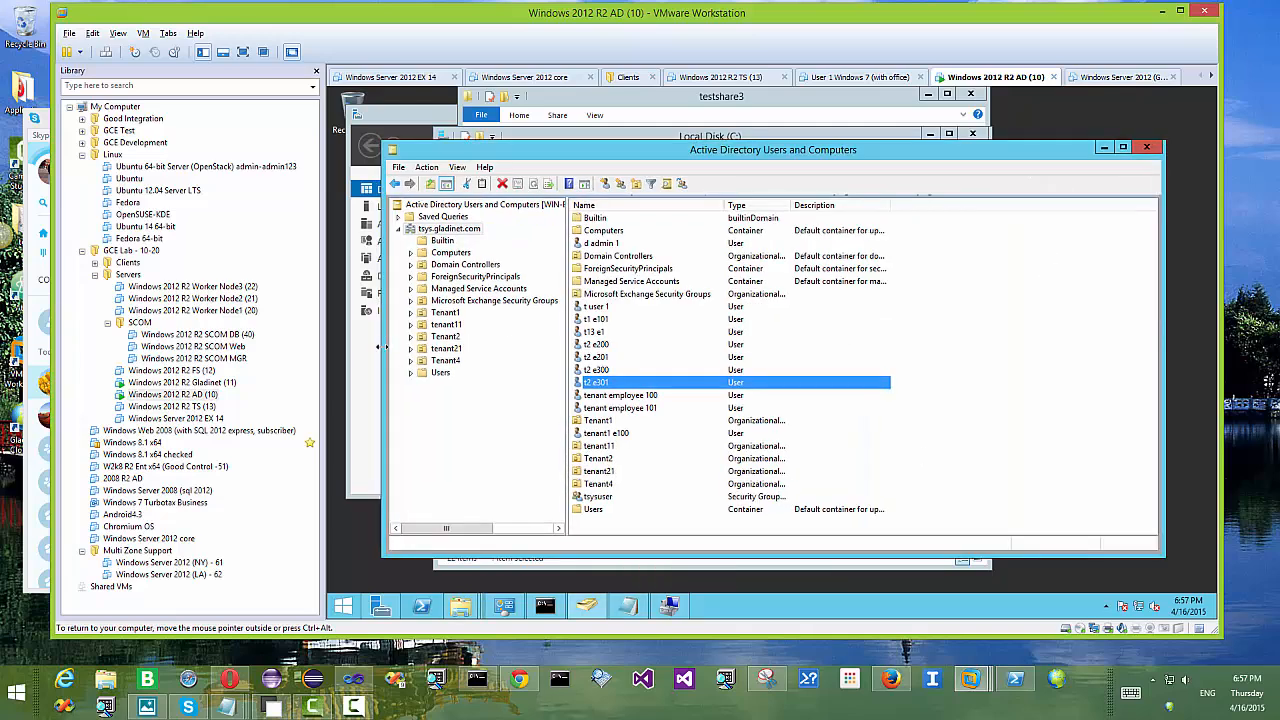
Step: Open the Profile tab of user t2 e300's Properties in AD Users and Computers
drag(383, 347, 563, 347)
click(805, 368)
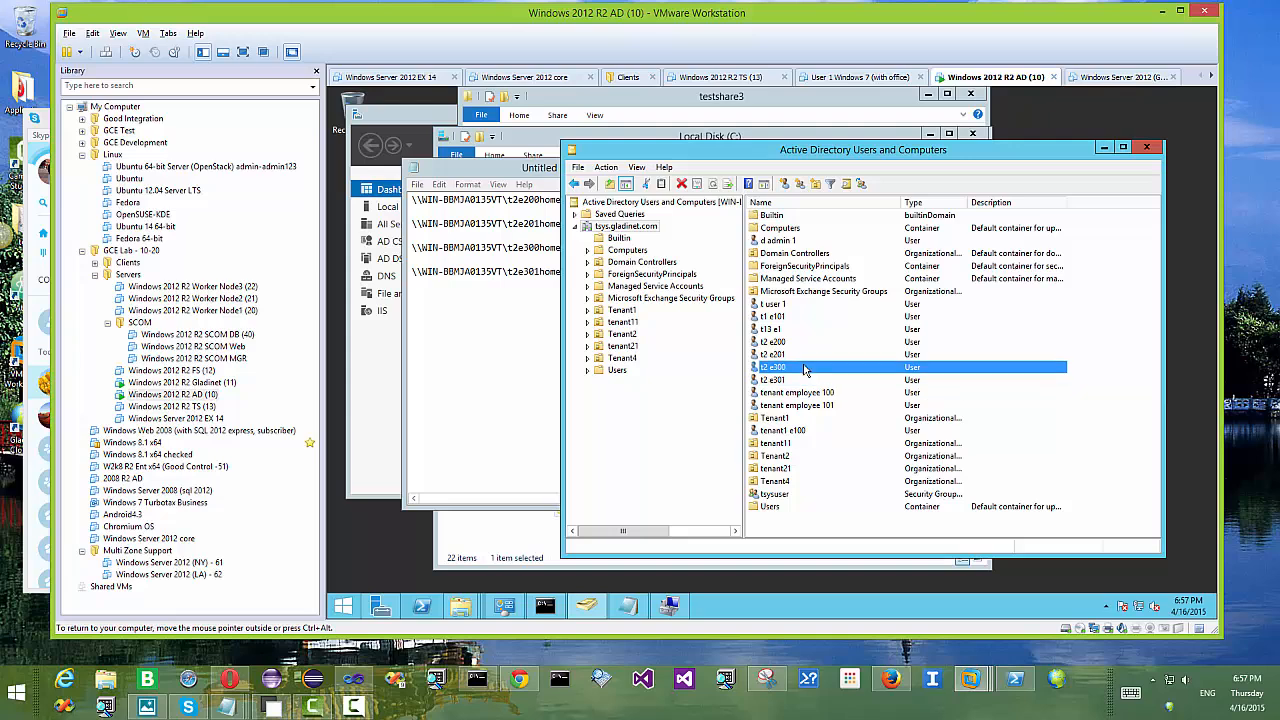
right_click(810, 375)
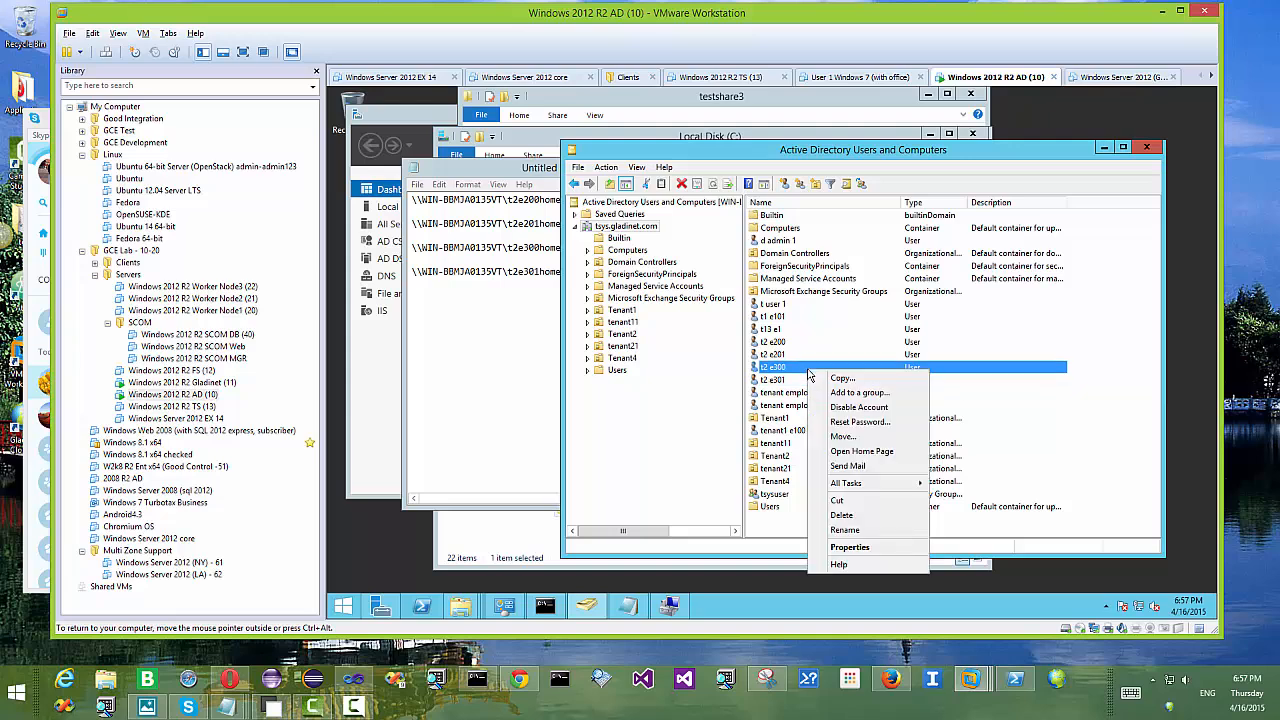
click(880, 552)
click(964, 174)
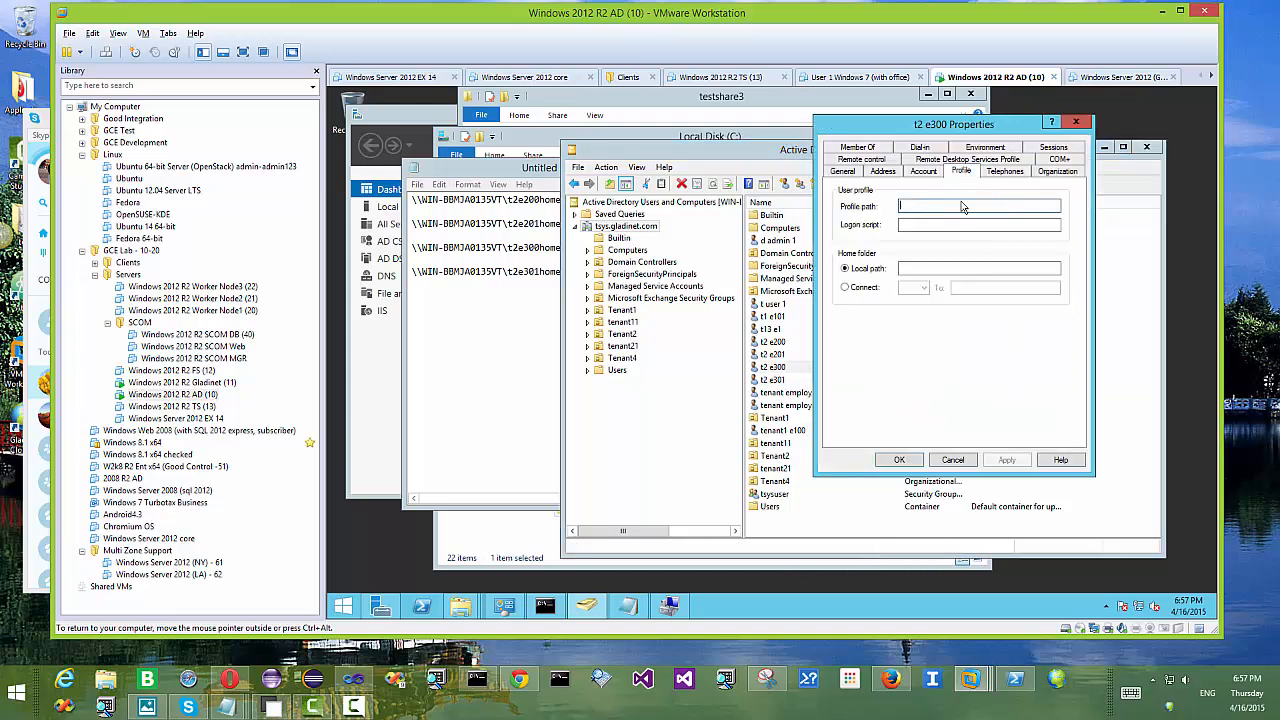
Step: Connect Z: to the t2e300home share path copied from Notepad, confirm the warning and save
click(857, 287)
click(968, 287)
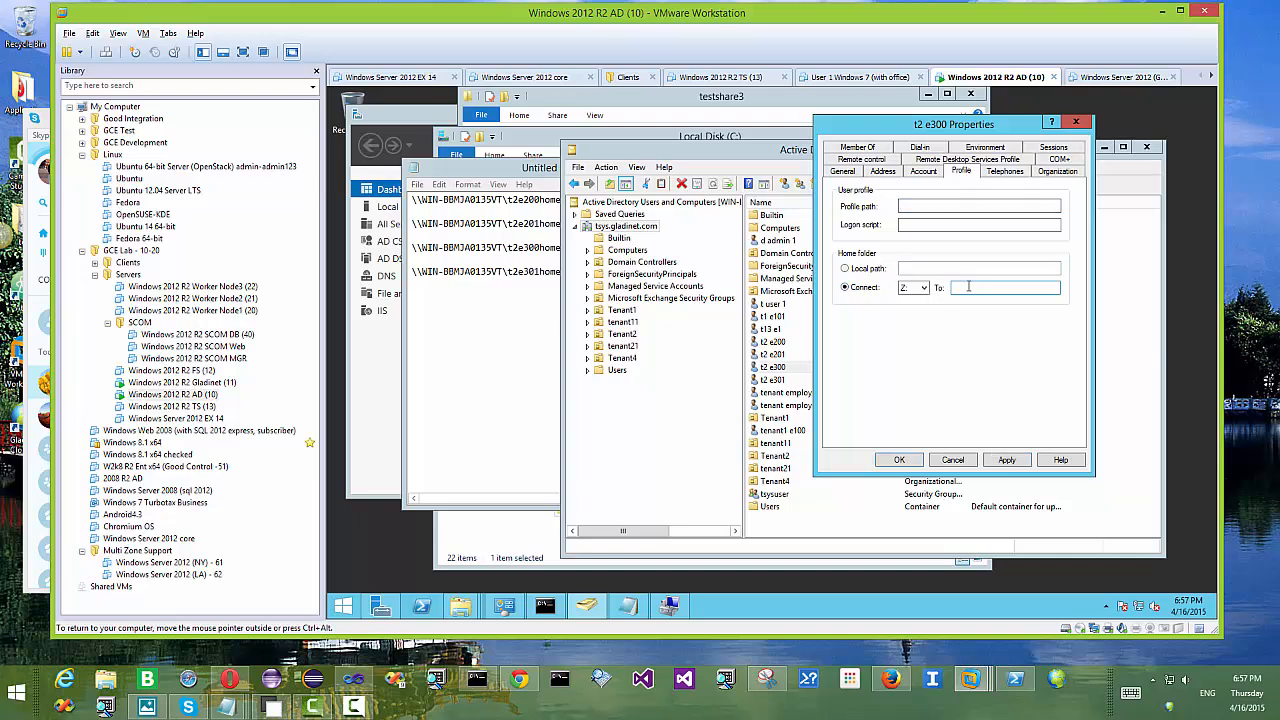
click(475, 286)
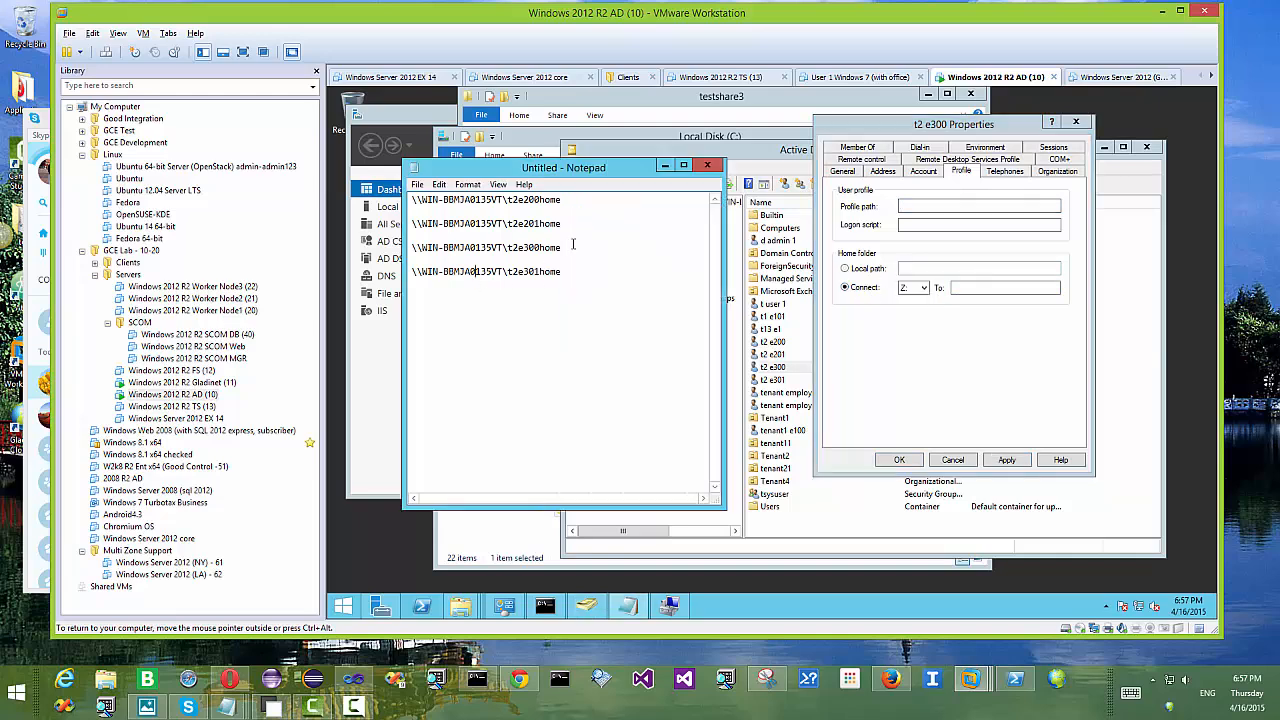
drag(561, 248, 370, 244)
key(ctrl+c)
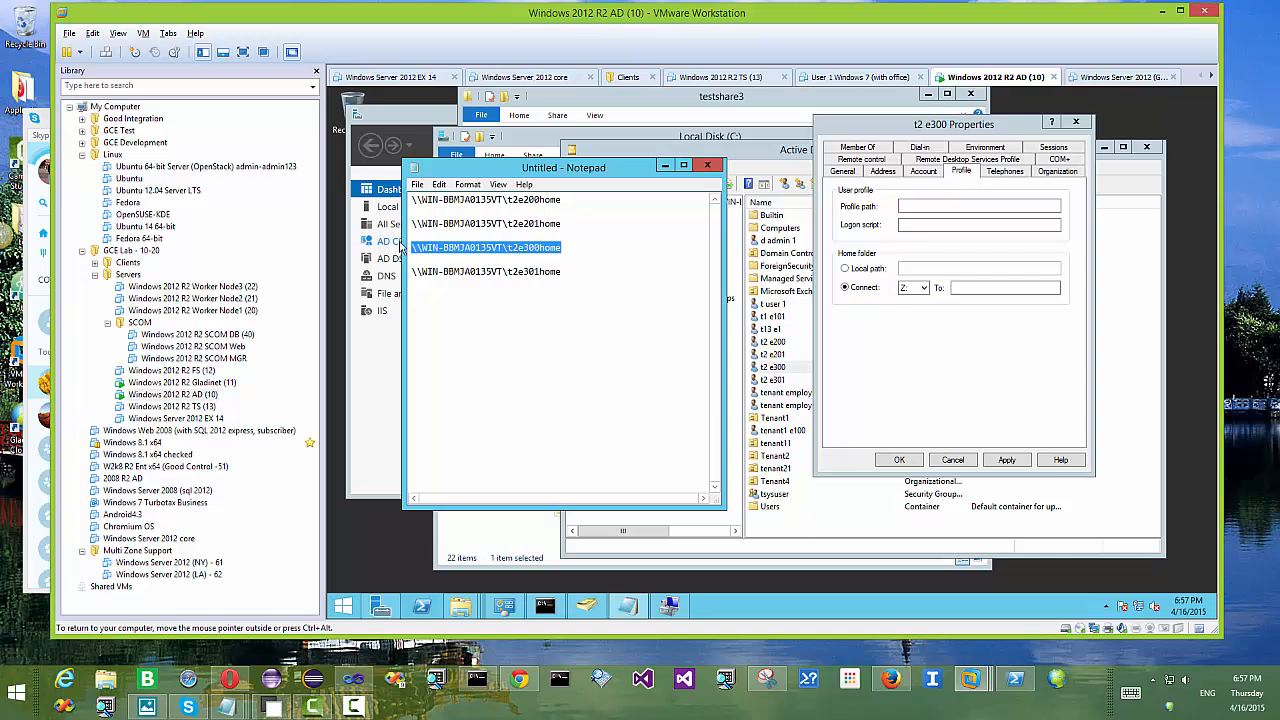
click(990, 287)
key(ctrl+v)
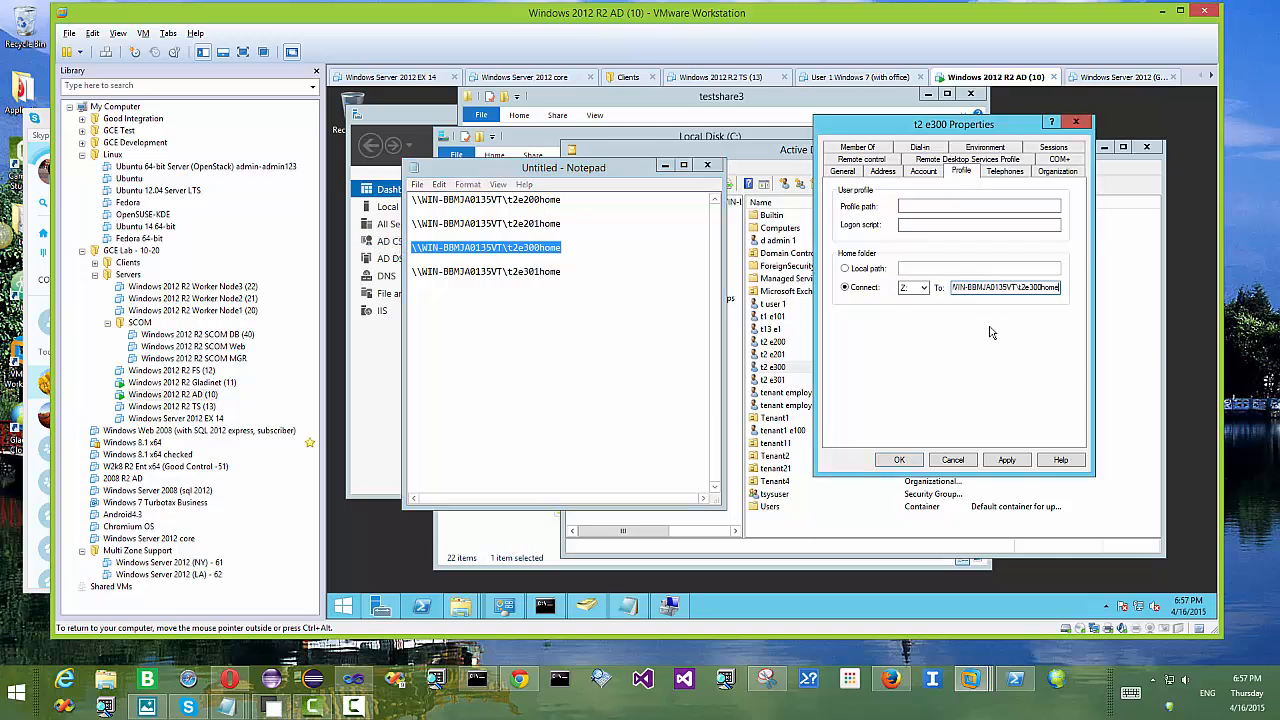
click(1006, 460)
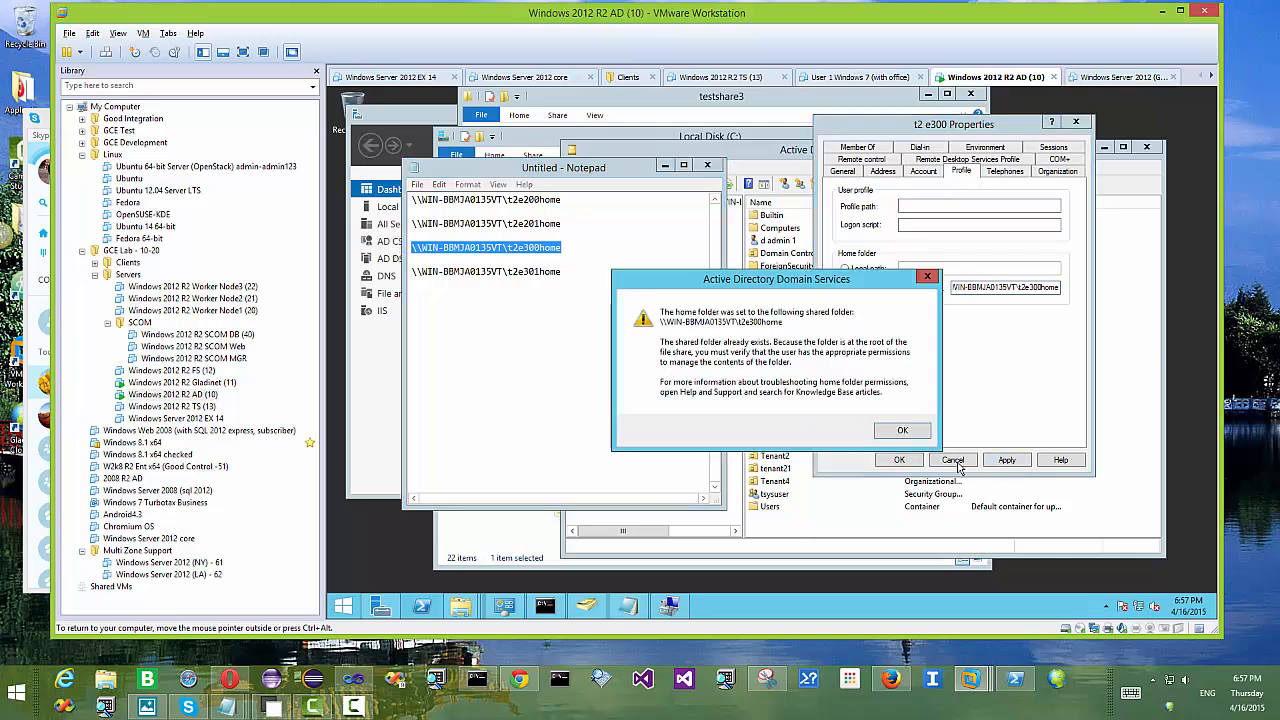
click(896, 432)
click(900, 460)
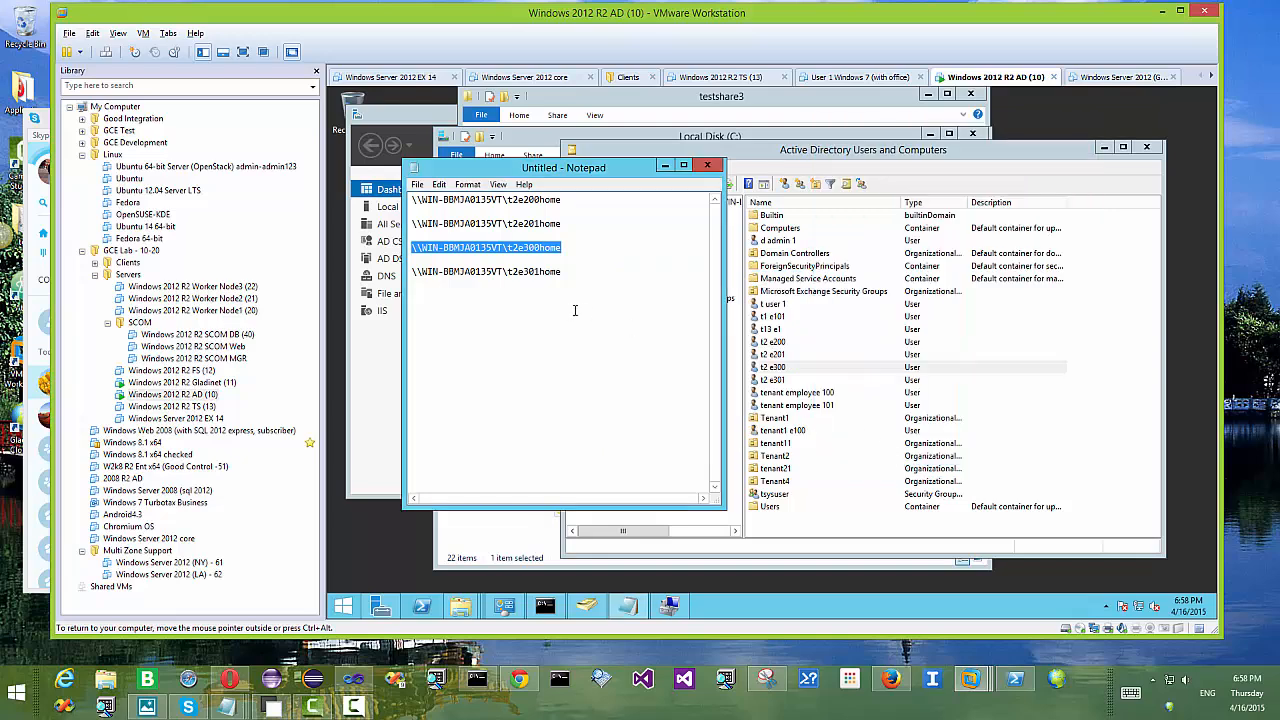
Step: Open the Profile tab of user t2 e301's Properties
click(782, 380)
right_click(816, 381)
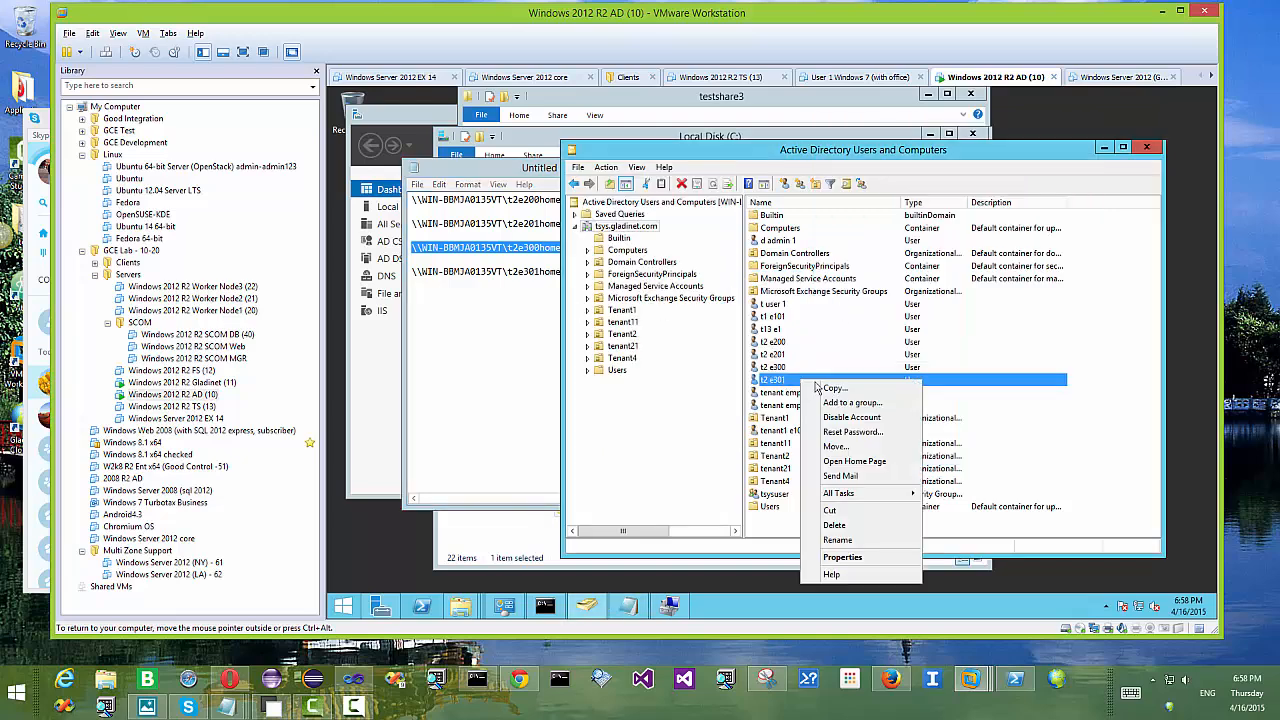
click(880, 557)
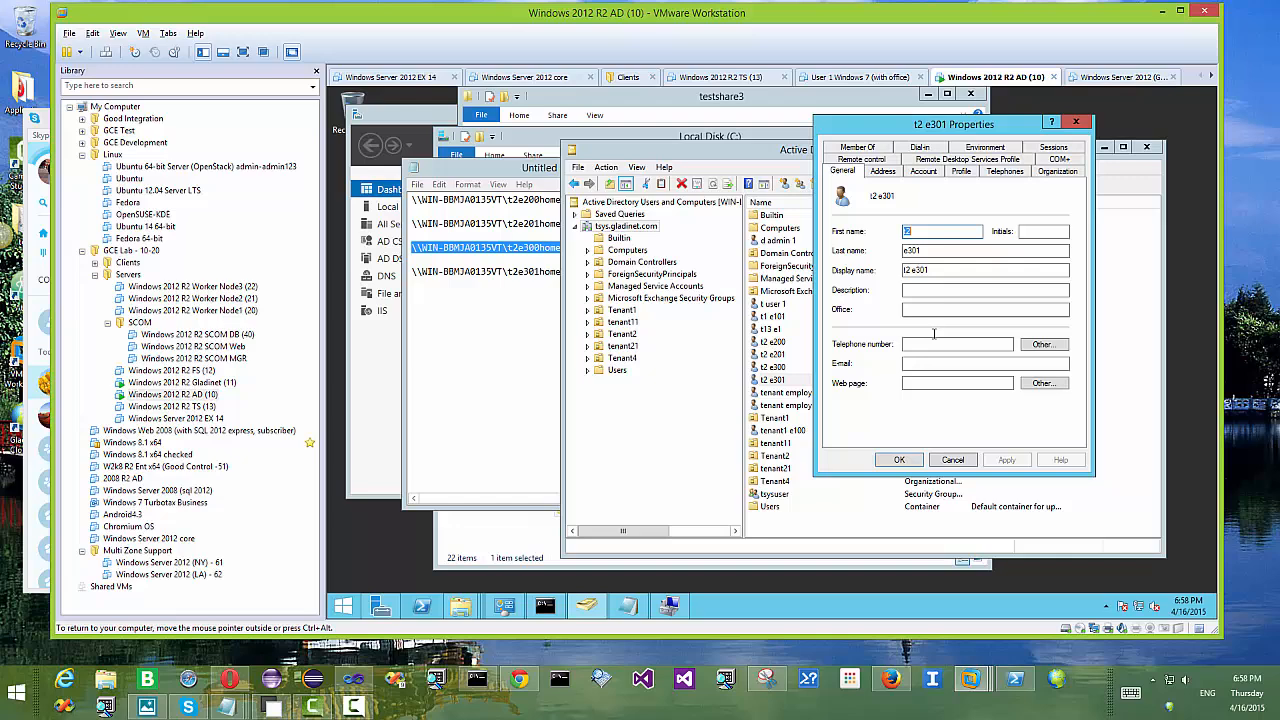
click(960, 171)
Step: Map Z: to the copied t2e301home path, confirm the warning, then show the C: drive folders
click(561, 271)
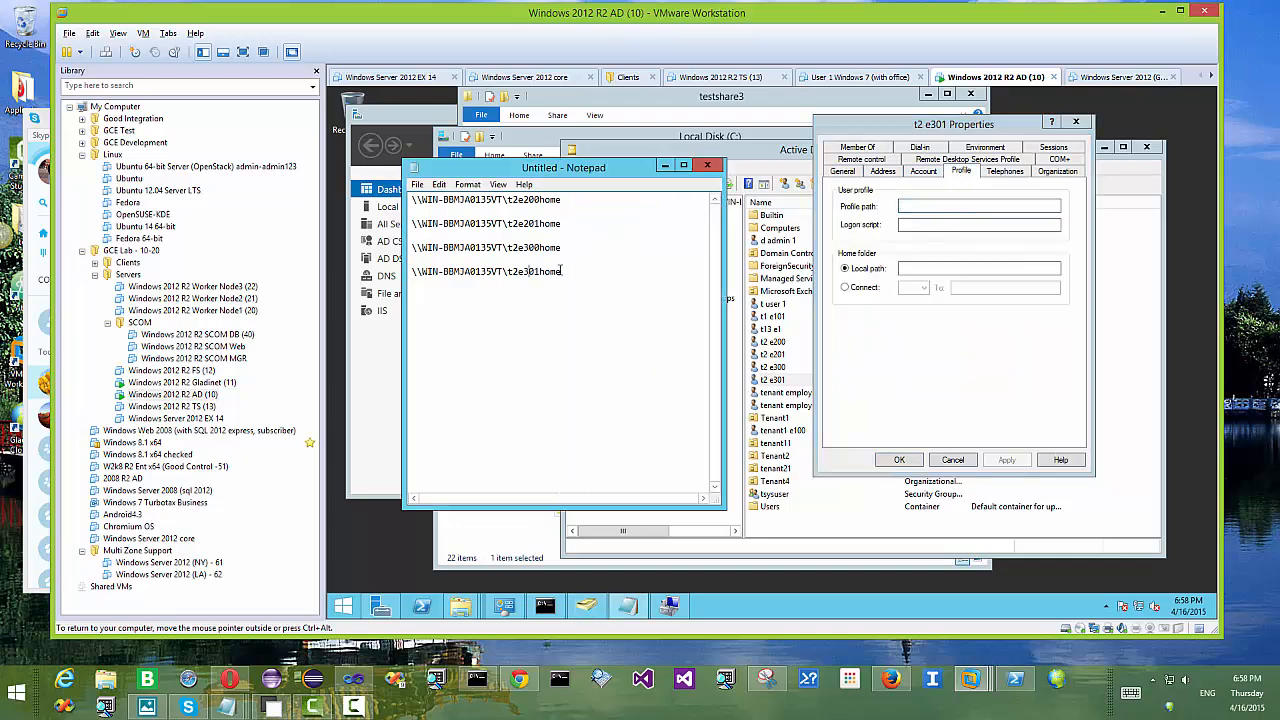
drag(563, 271, 402, 277)
key(ctrl+c)
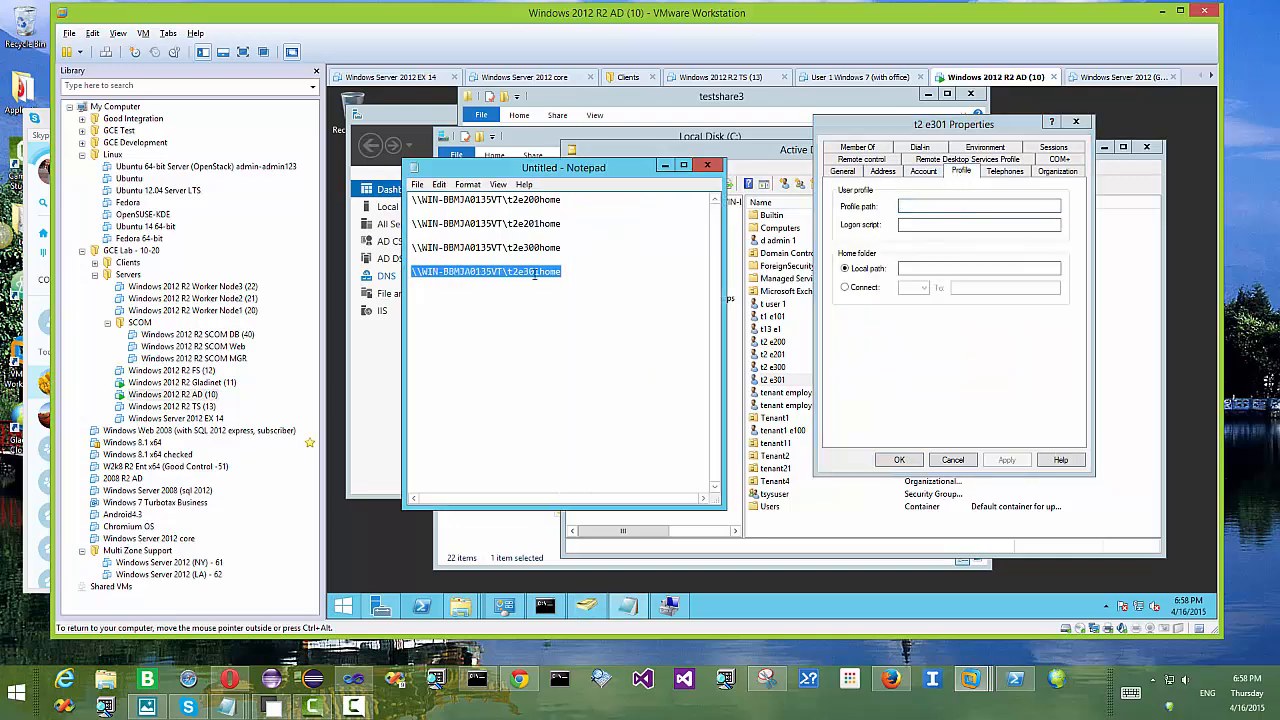
click(855, 291)
click(993, 287)
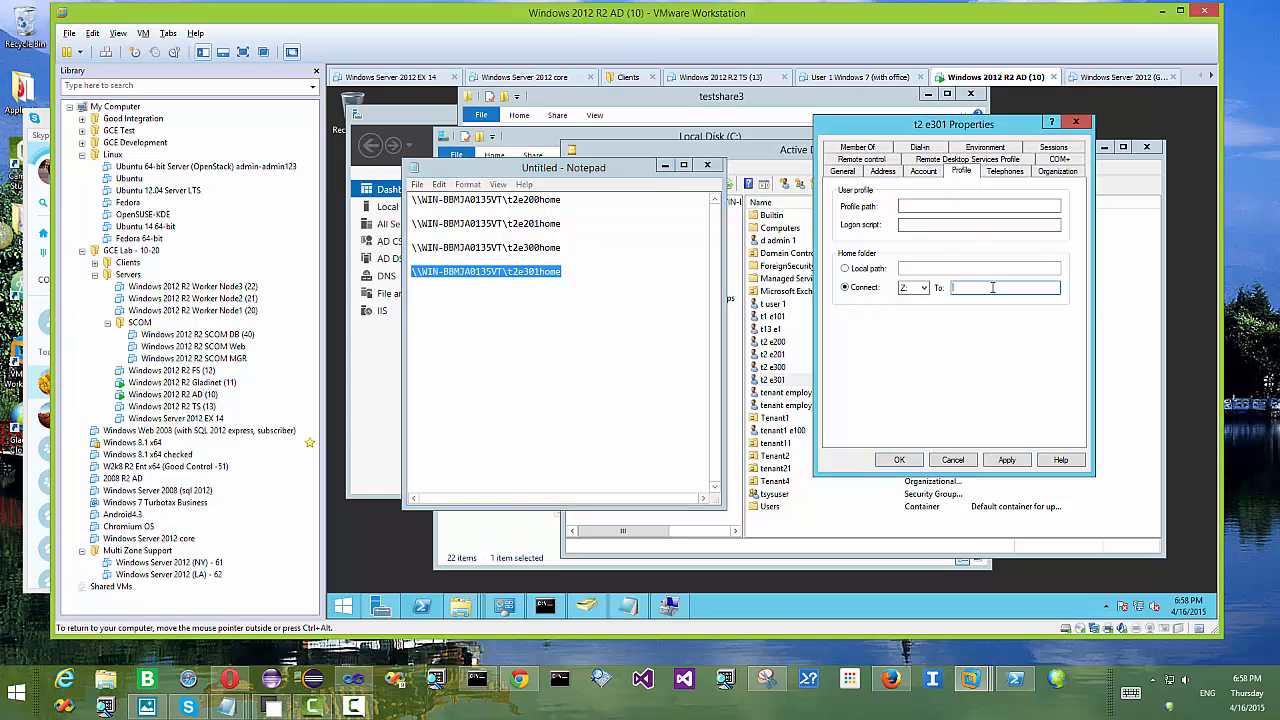
key(ctrl+v)
click(1006, 462)
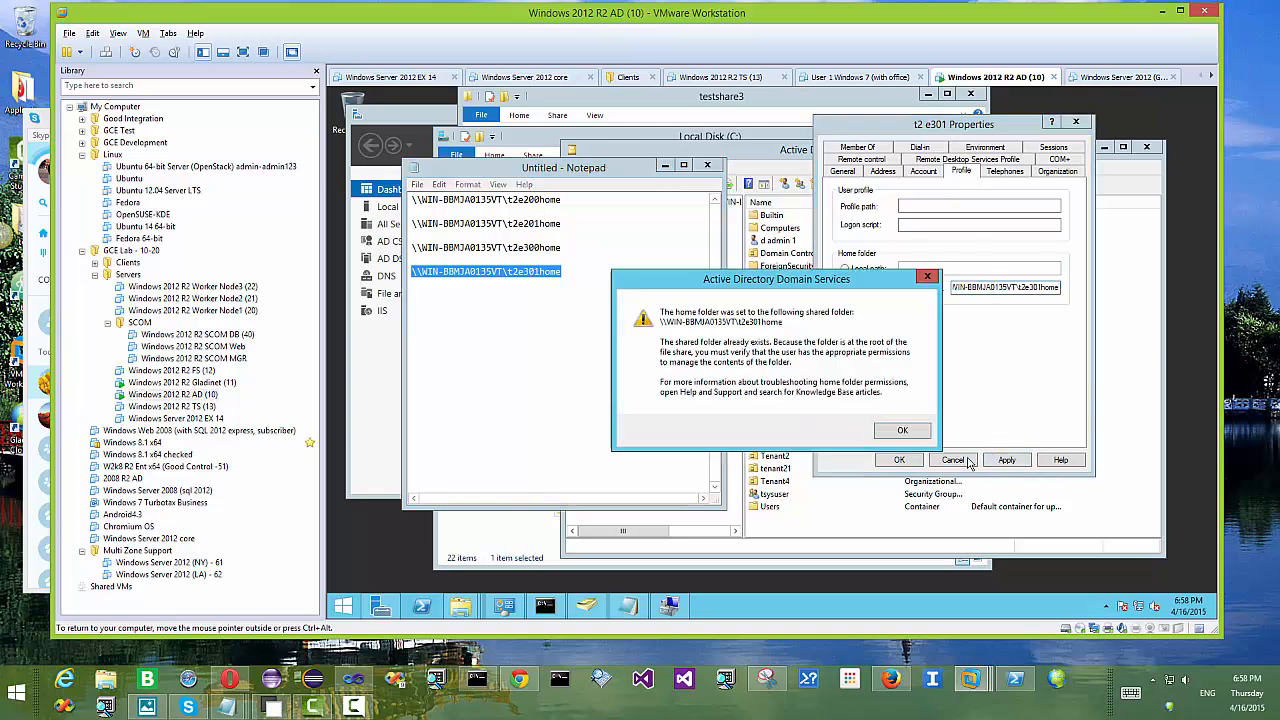
click(897, 431)
click(900, 460)
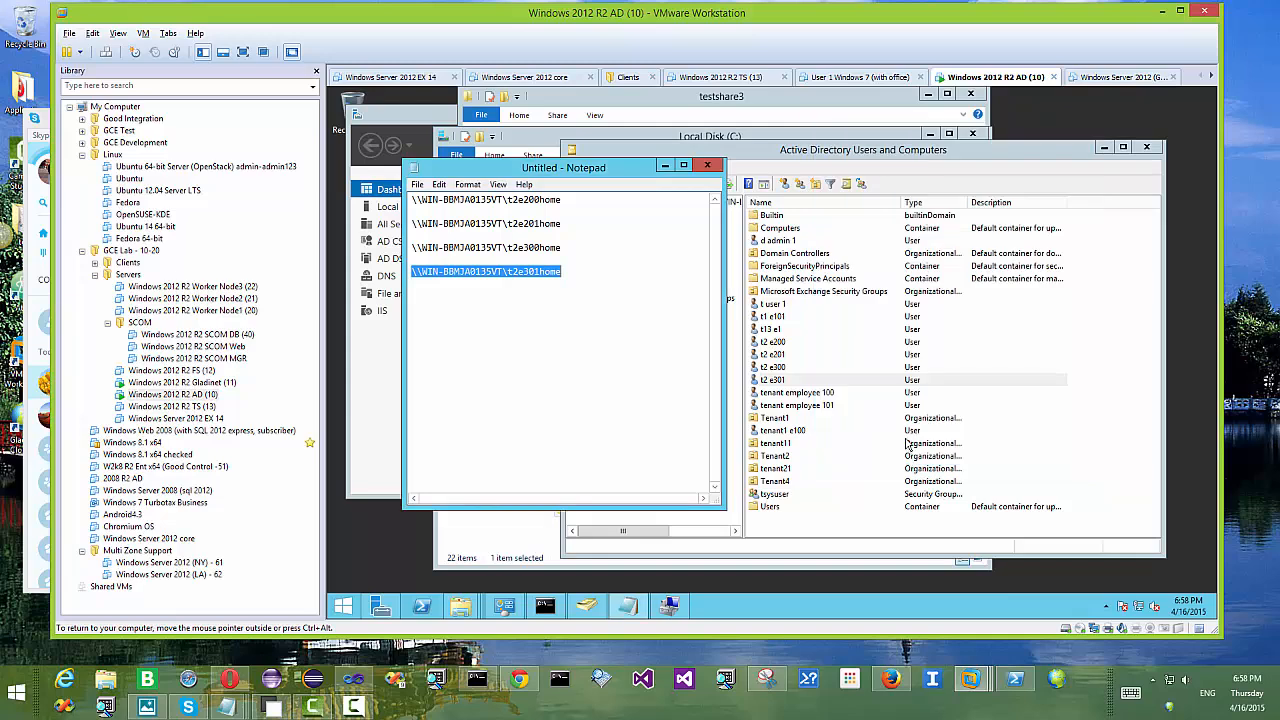
click(665, 166)
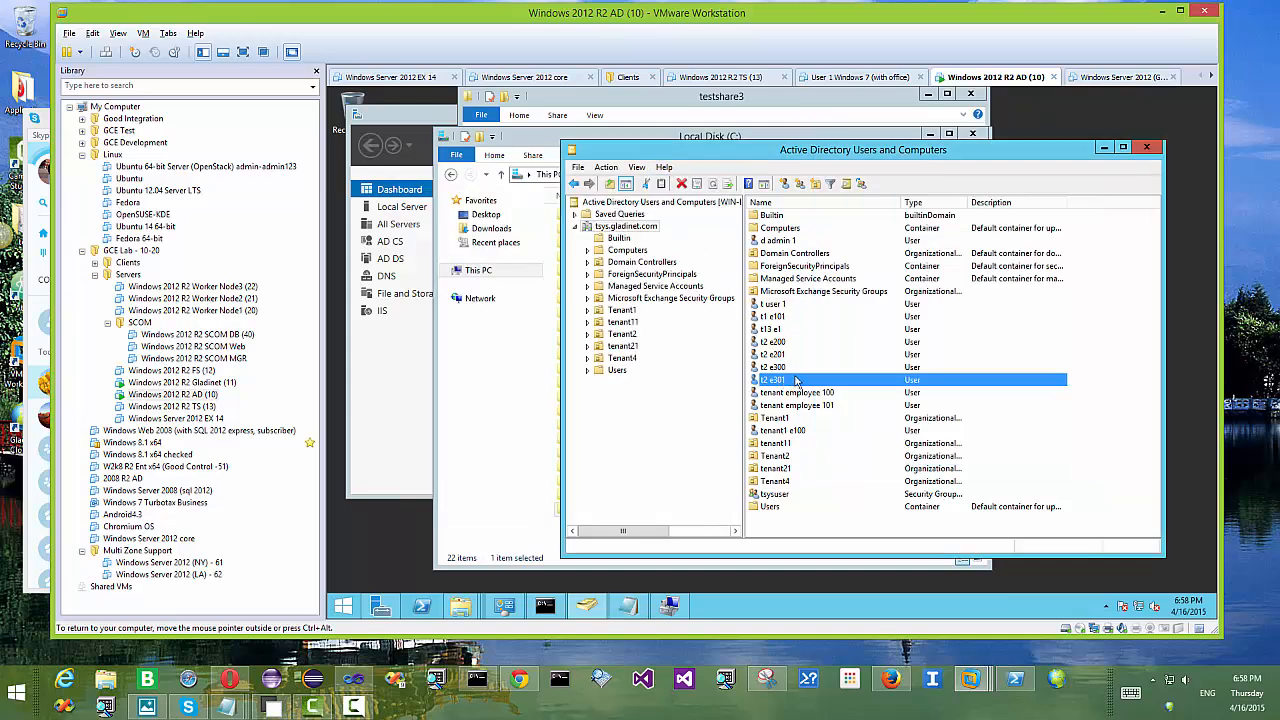
click(553, 152)
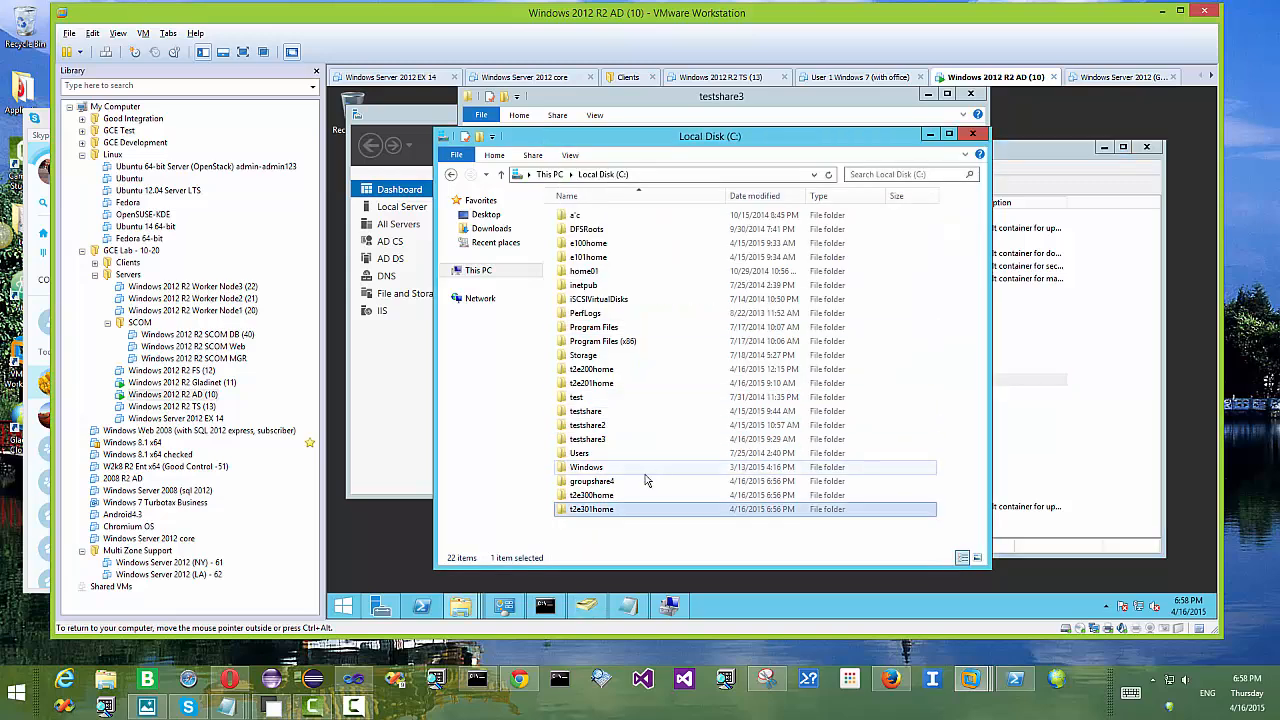
Step: Open the Share dialog from the Sharing tab of groupshare4's Properties
click(607, 484)
right_click(607, 484)
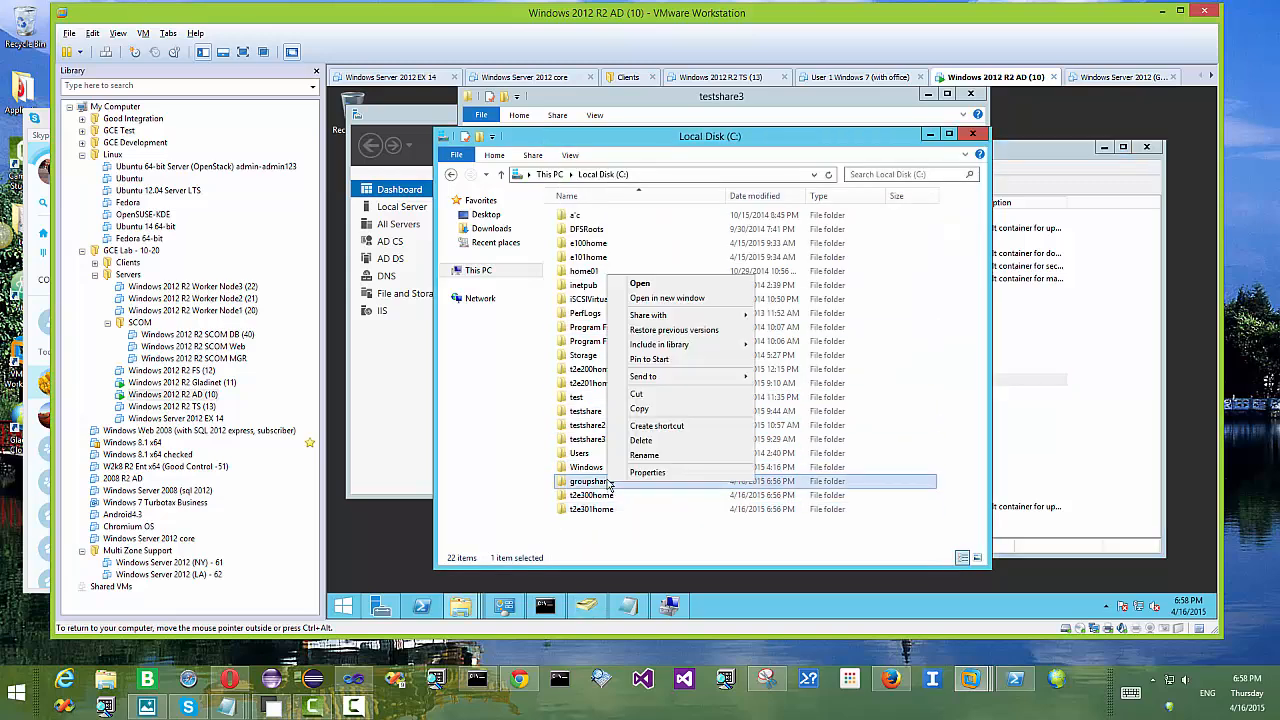
click(647, 472)
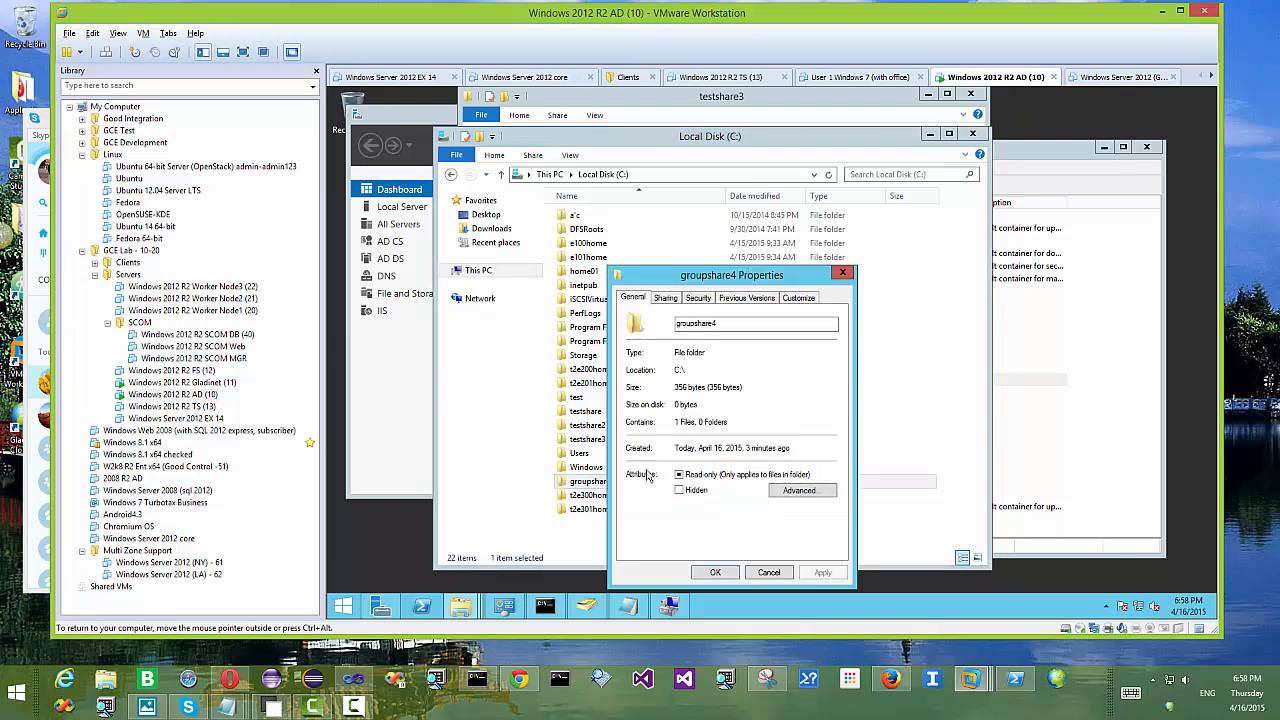
click(667, 300)
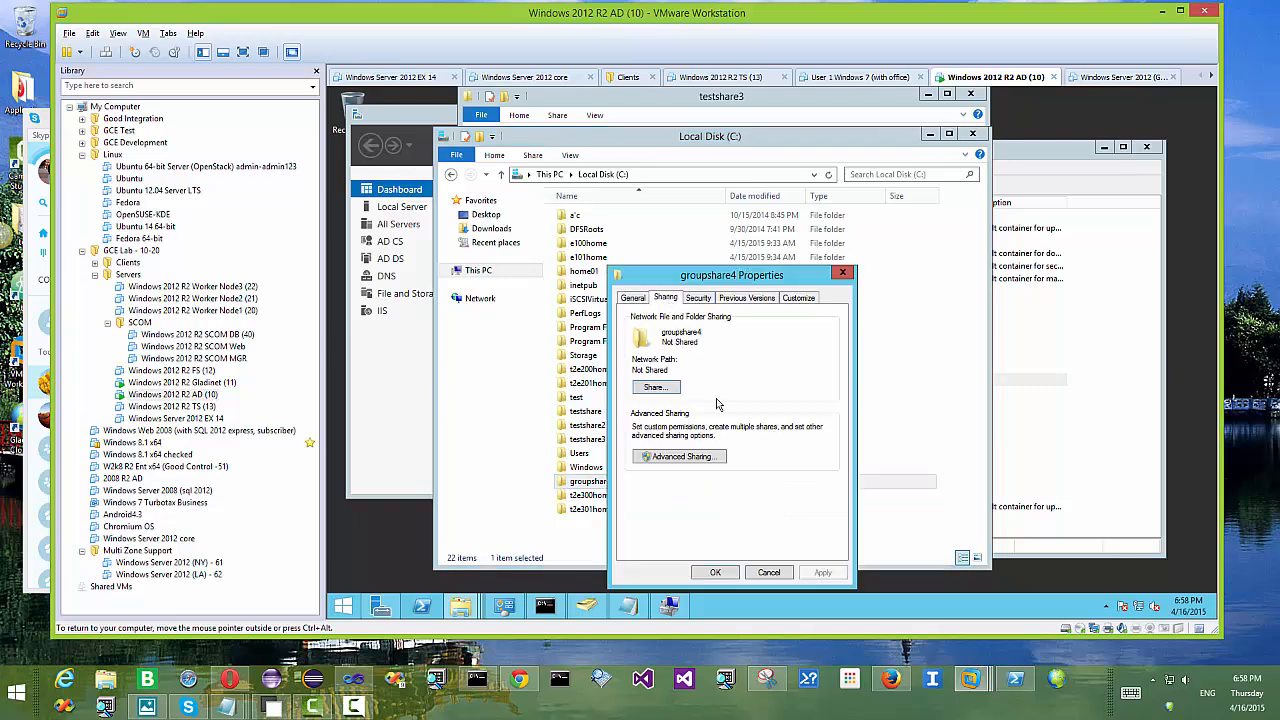
click(662, 390)
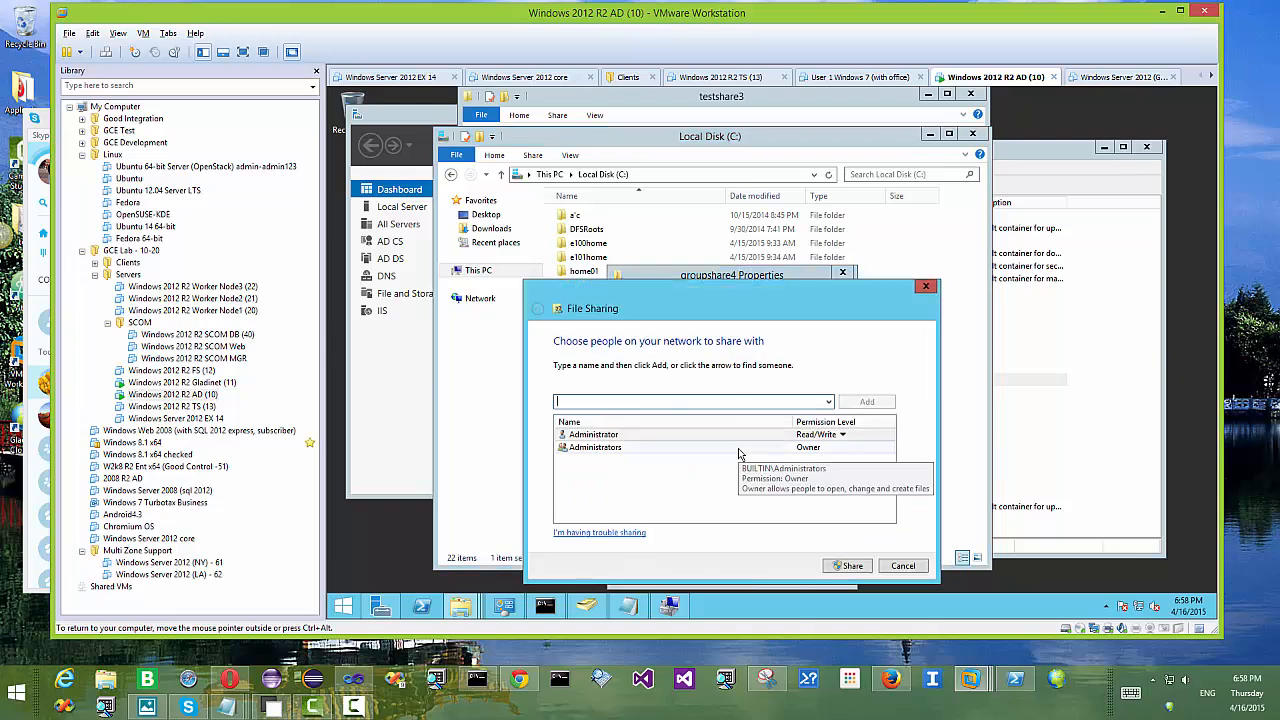
Step: Share groupshare4 with t2e300 and t2 e301 at Read/Write
text(t)
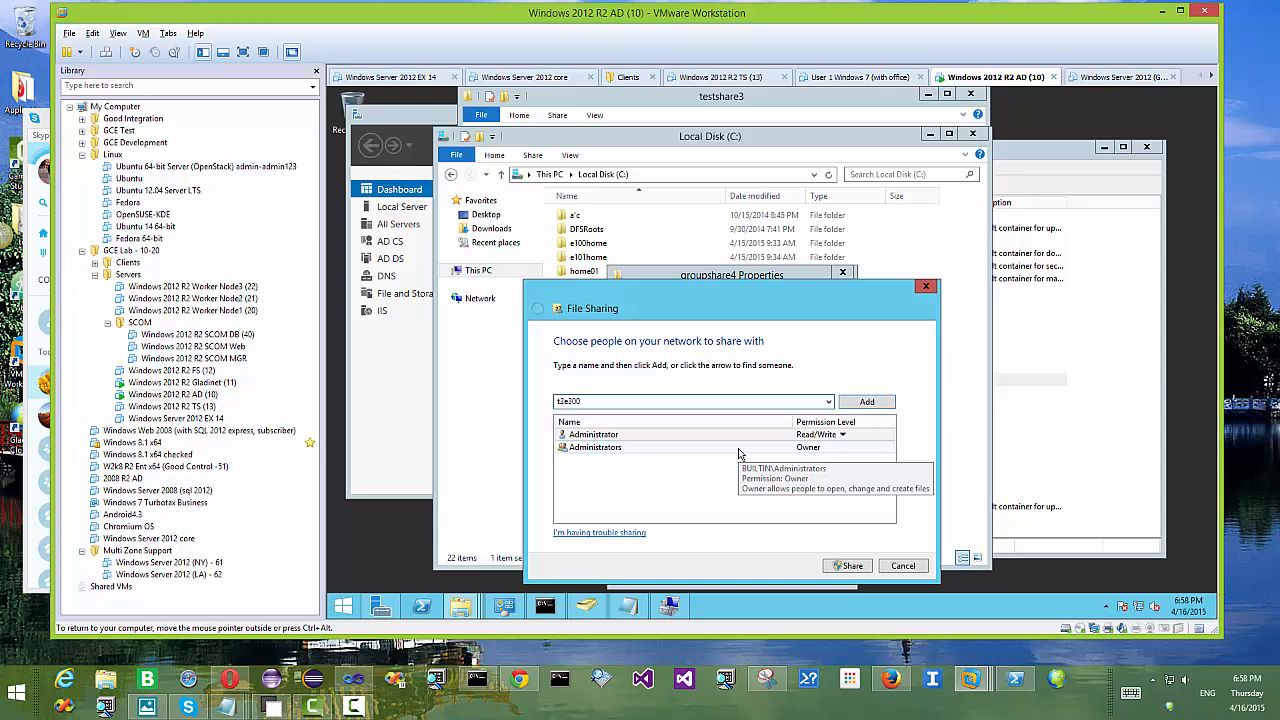
text(2e300)
click(862, 401)
click(818, 461)
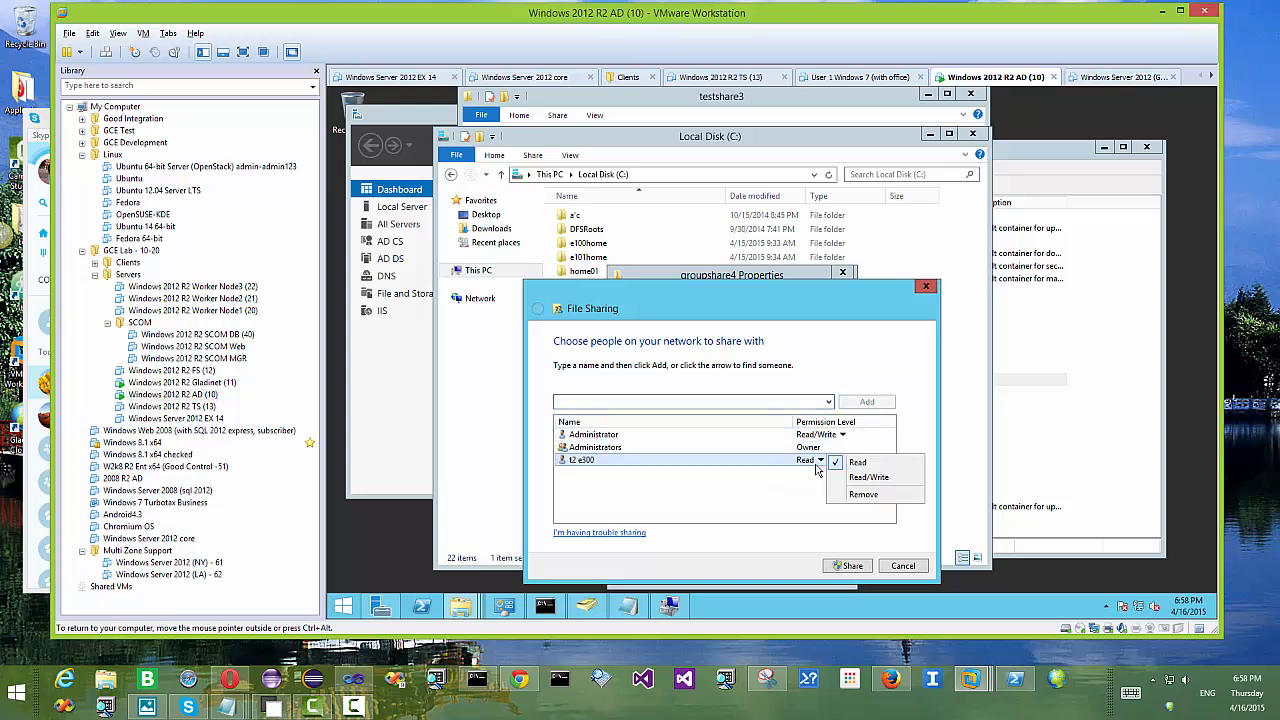
click(866, 477)
click(663, 402)
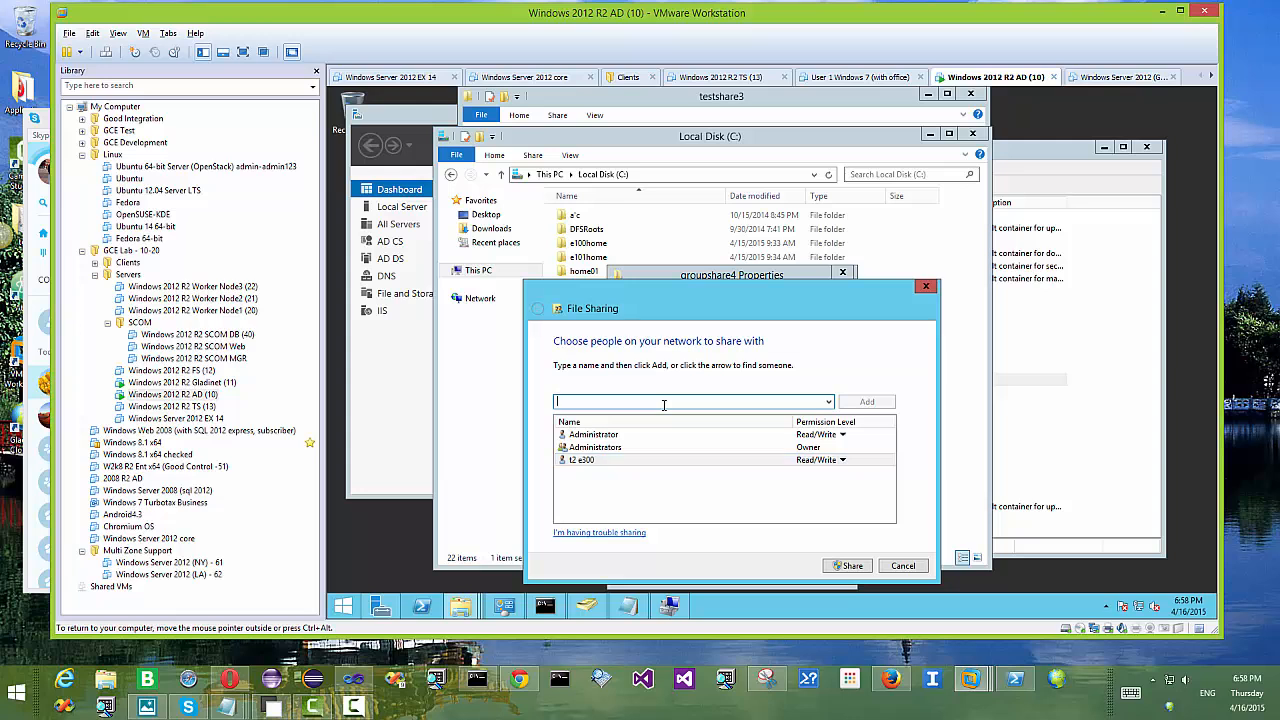
text(t2 e30)
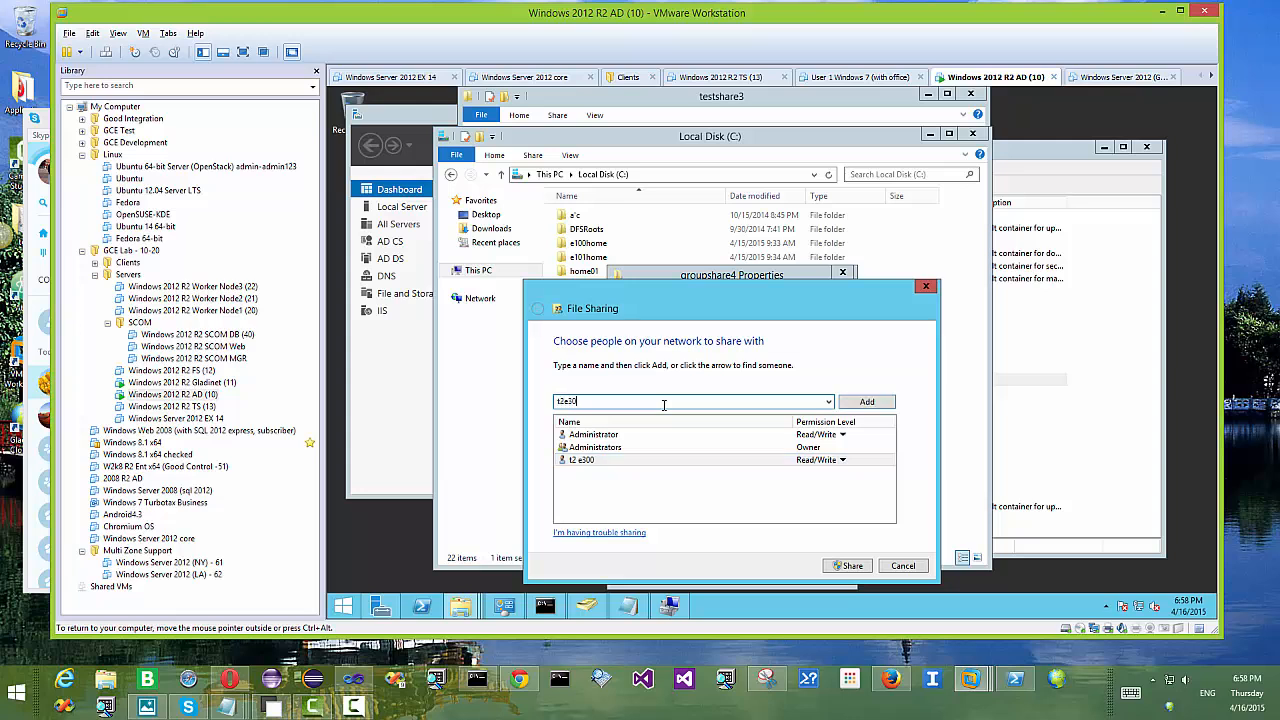
text(1)
click(866, 401)
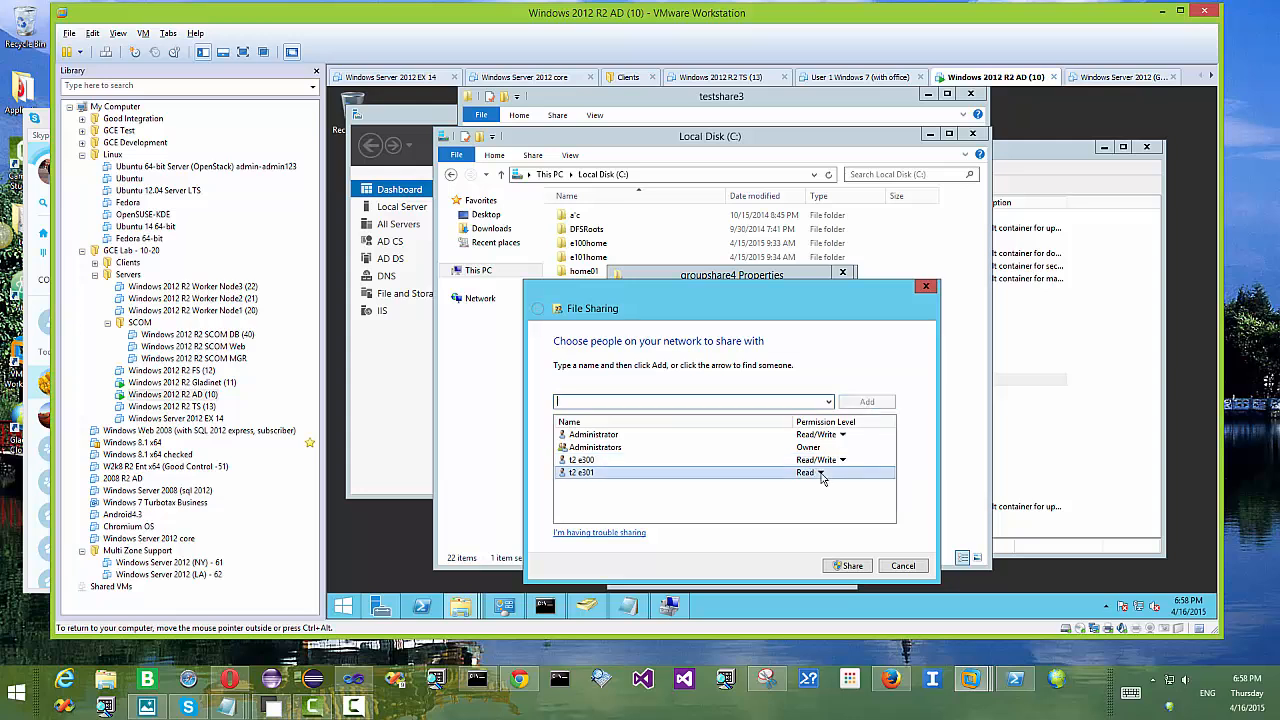
click(820, 472)
click(870, 490)
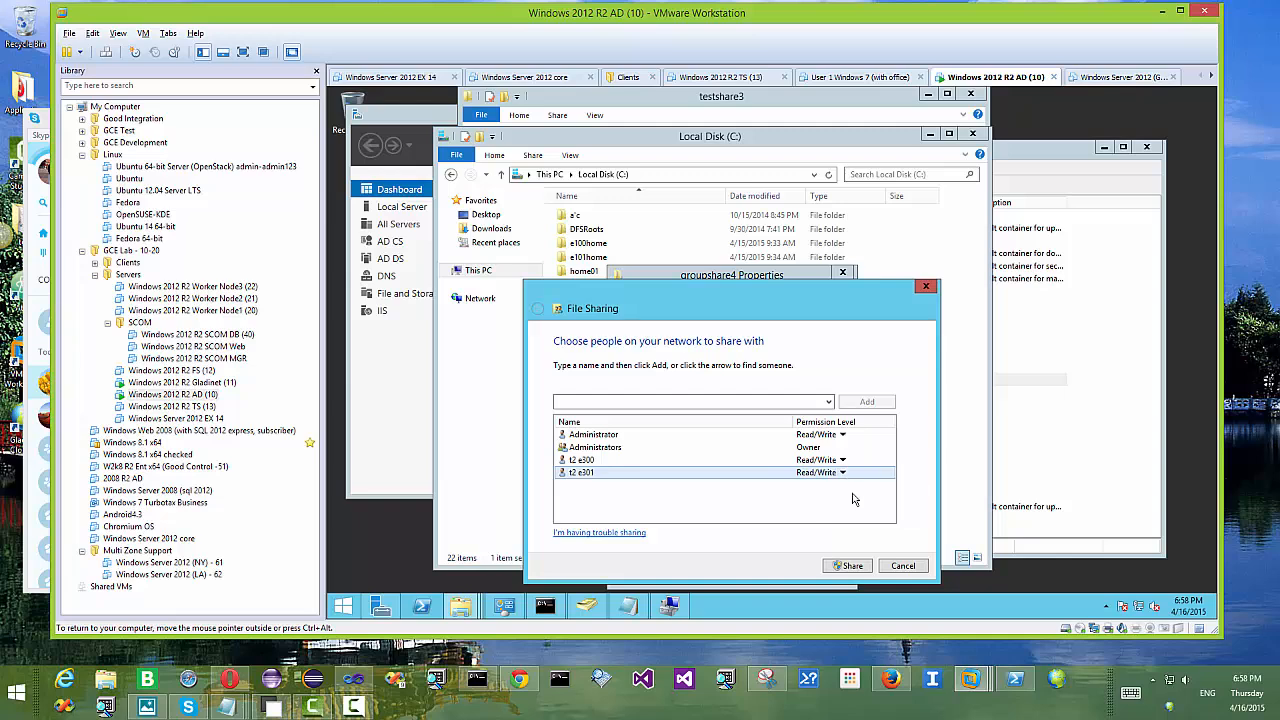
click(843, 565)
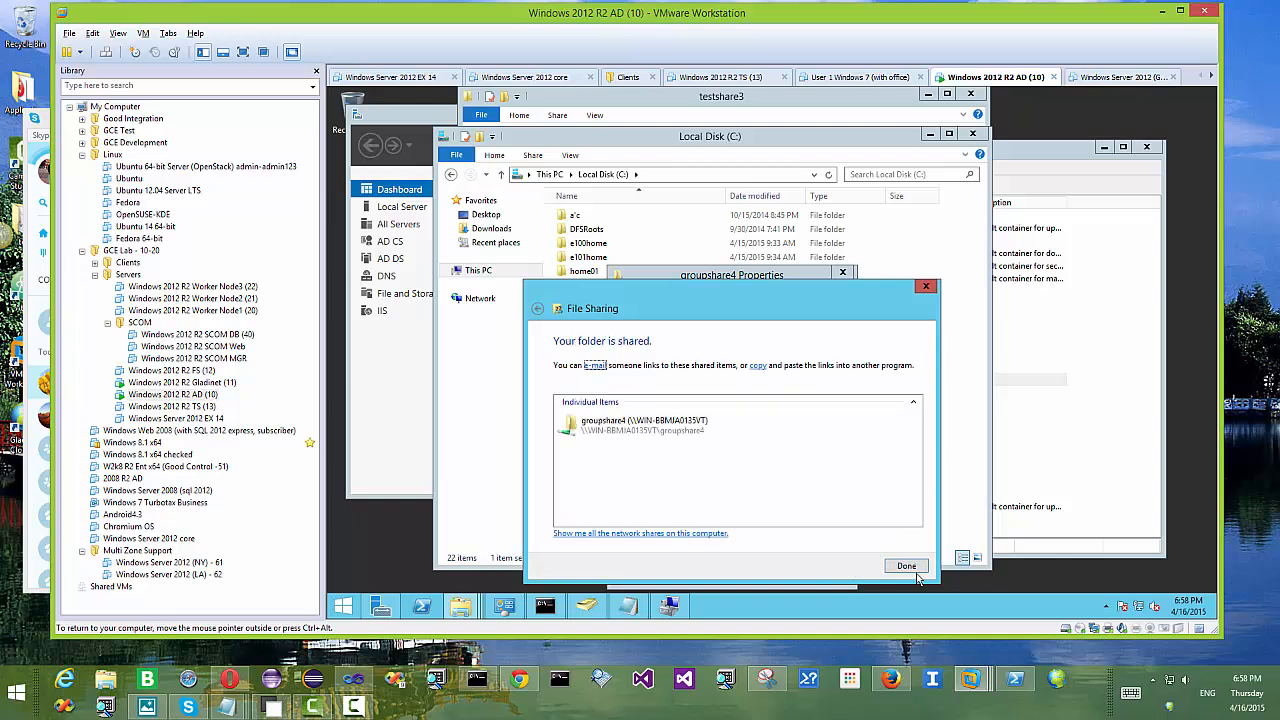
click(906, 566)
Step: Copy groupshare4's network path onto a new line in the Notepad list of share paths
drag(747, 370, 627, 372)
key(ctrl+c)
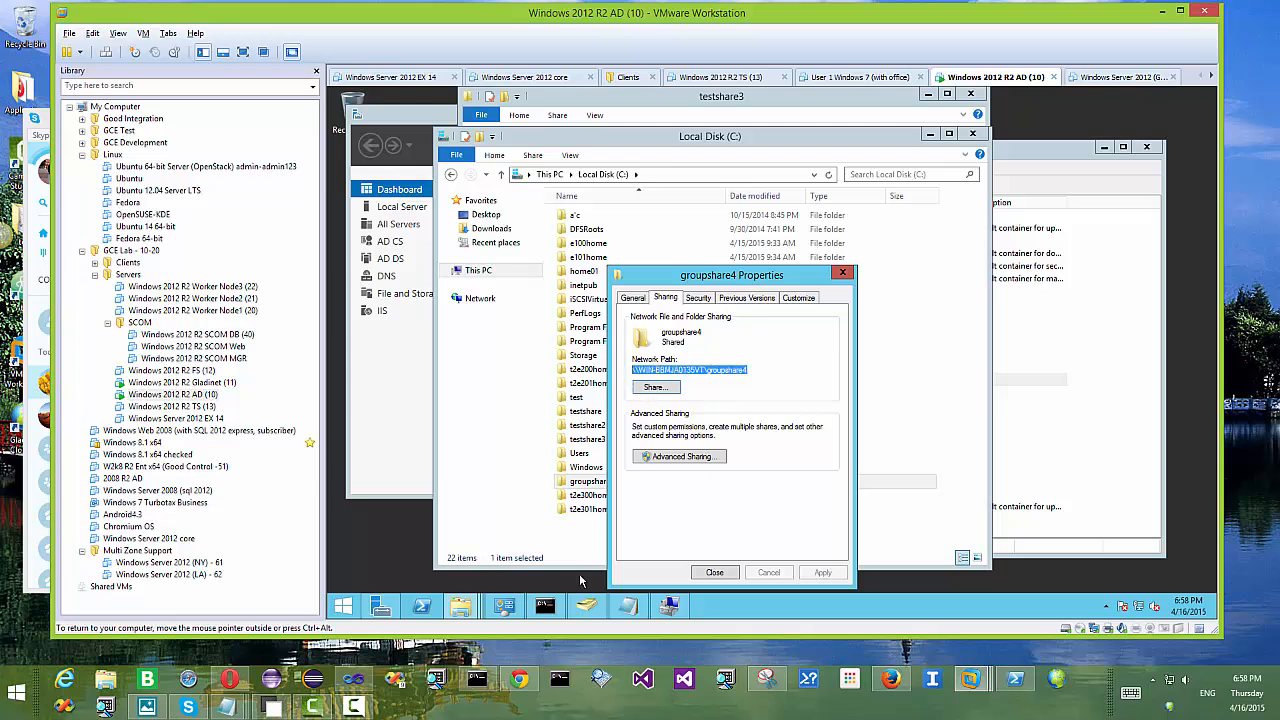
click(586, 605)
click(572, 274)
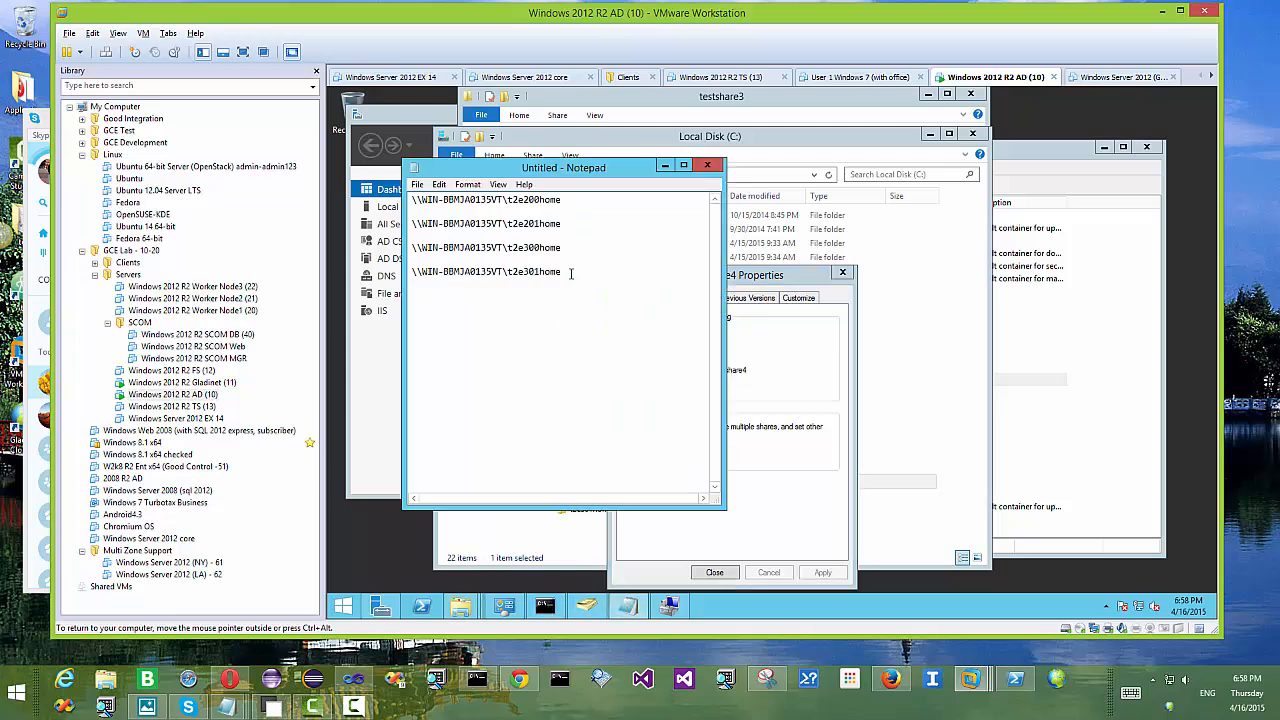
key(ctrl+v)
click(793, 420)
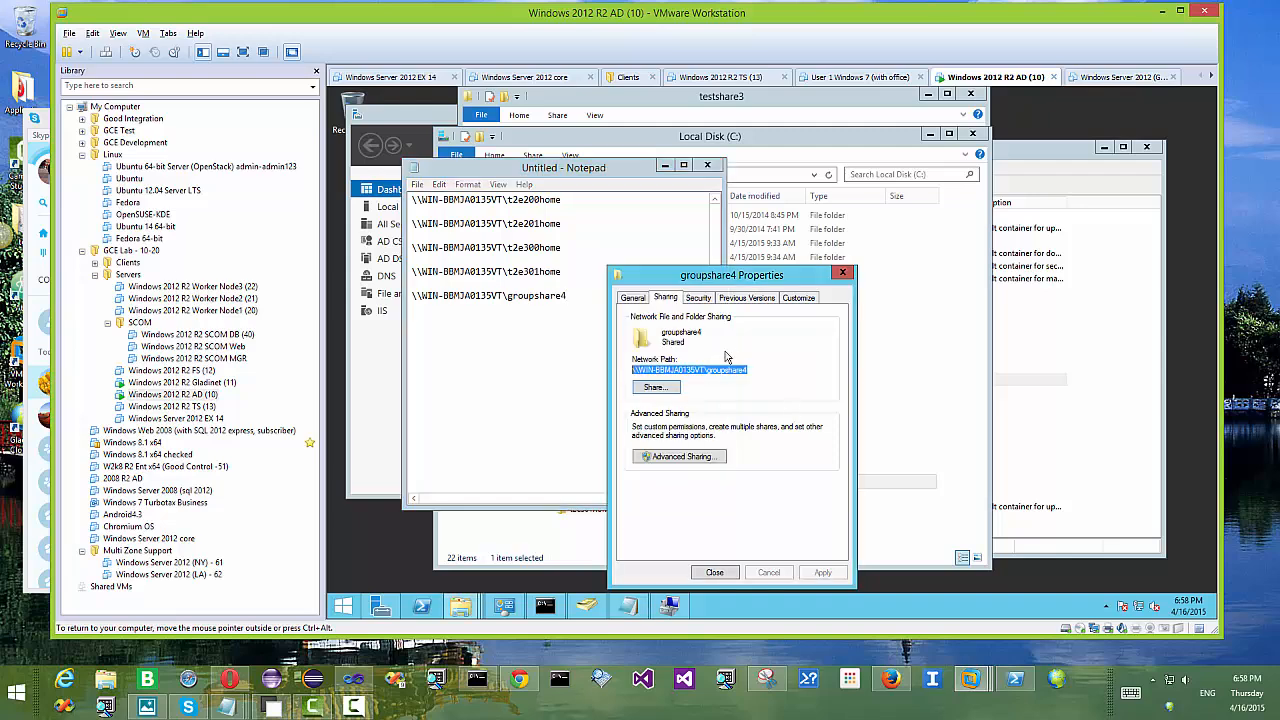
Step: Replace Everyone in groupshare4's share permissions with t2e300 at Full Control
click(680, 457)
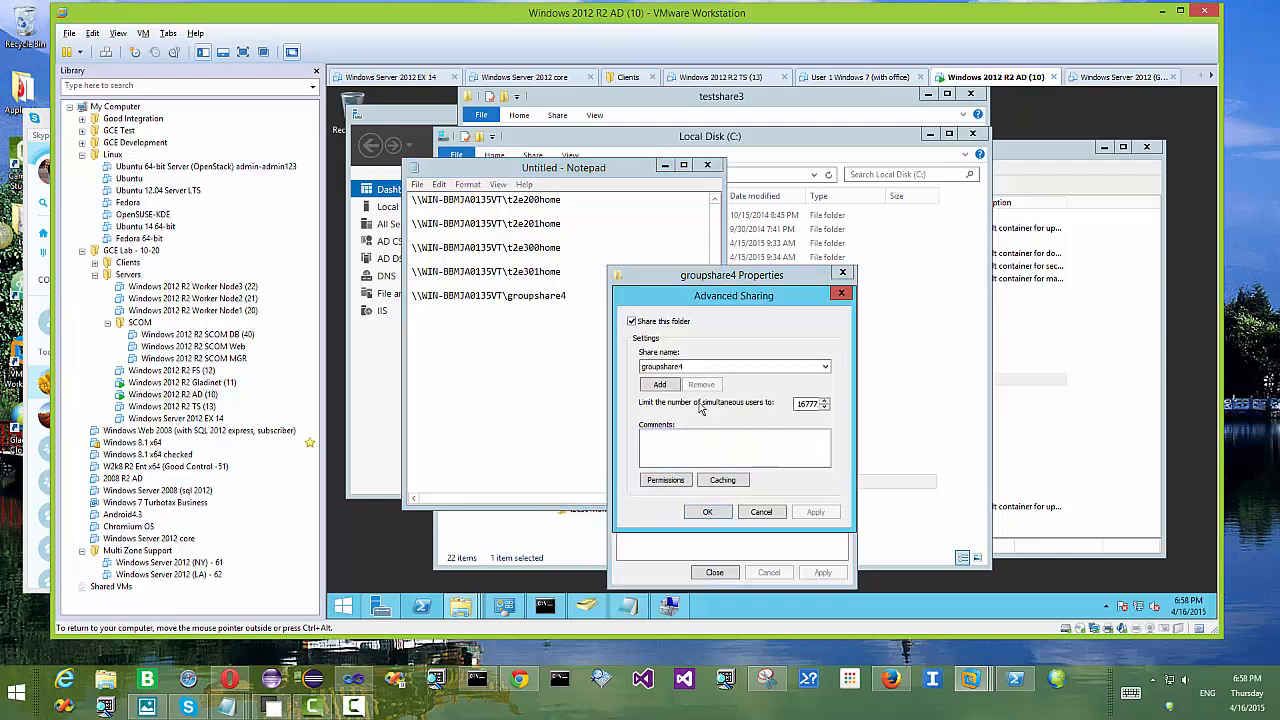
click(666, 485)
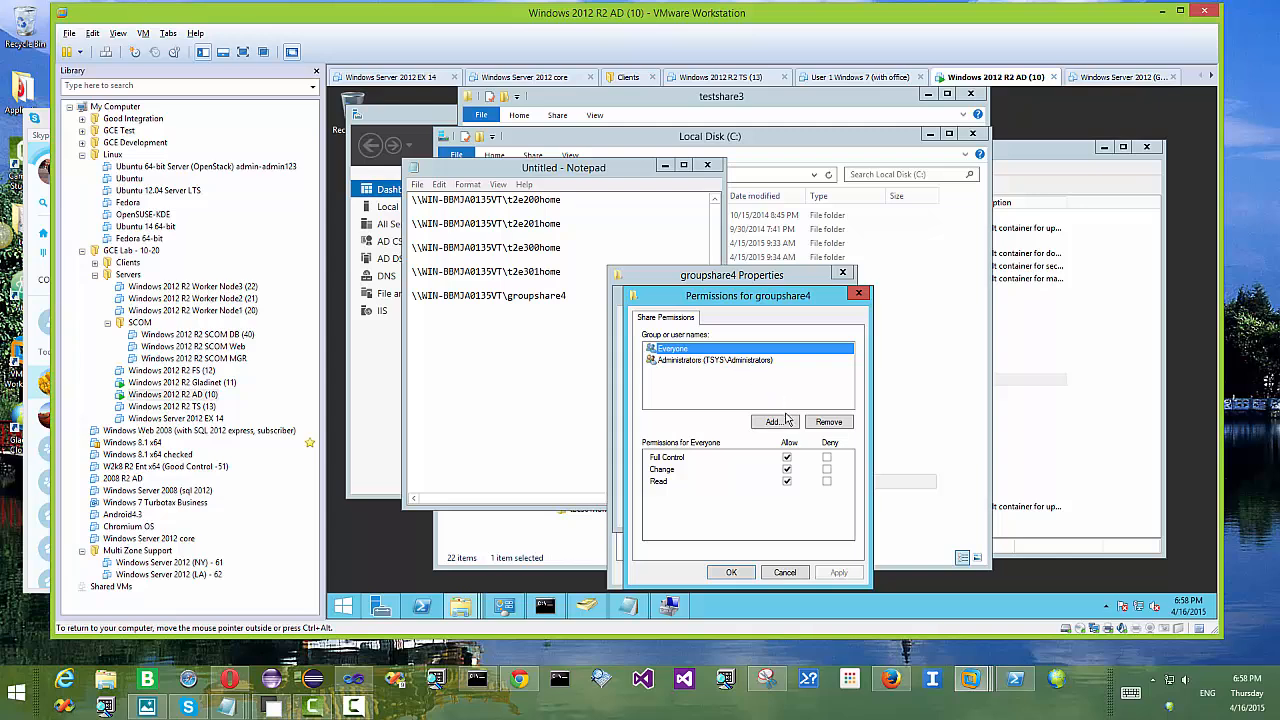
click(838, 422)
click(776, 424)
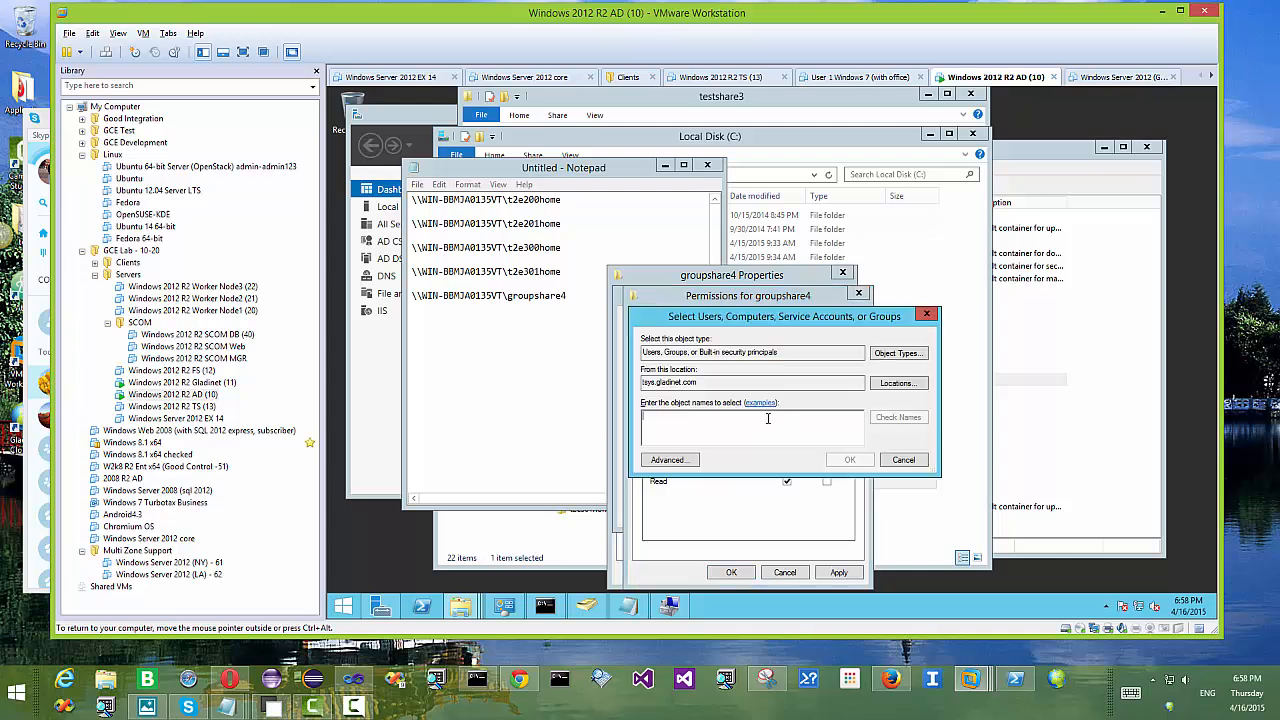
text(t2e3)
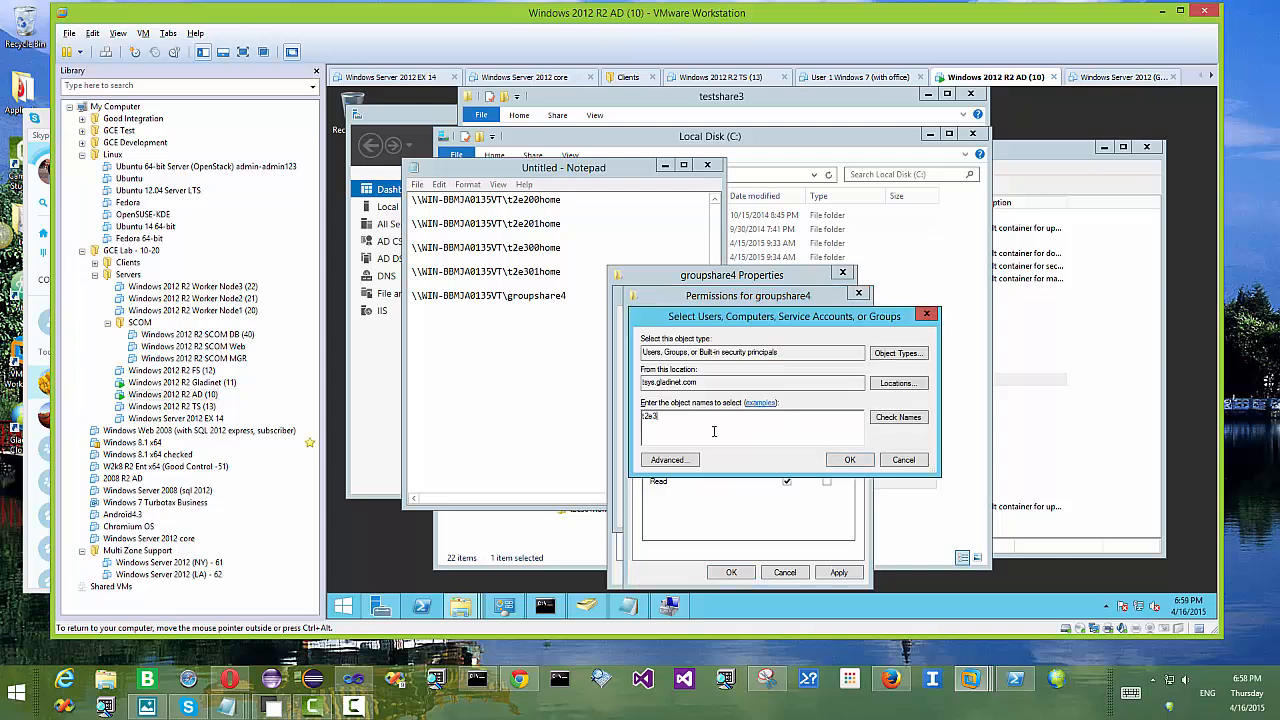
text(00)
click(891, 424)
click(849, 461)
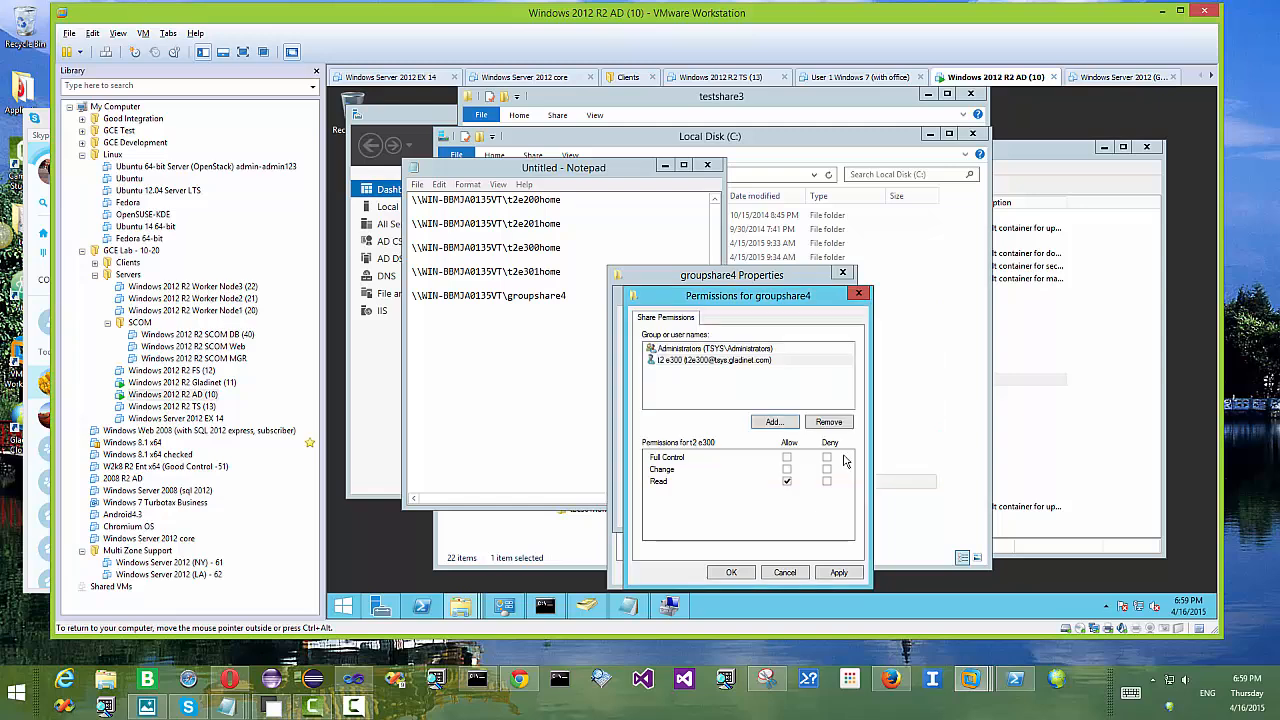
click(786, 458)
Step: Add t2e301 with Full Control, then apply and close Advanced Sharing
click(775, 423)
text(t2e301)
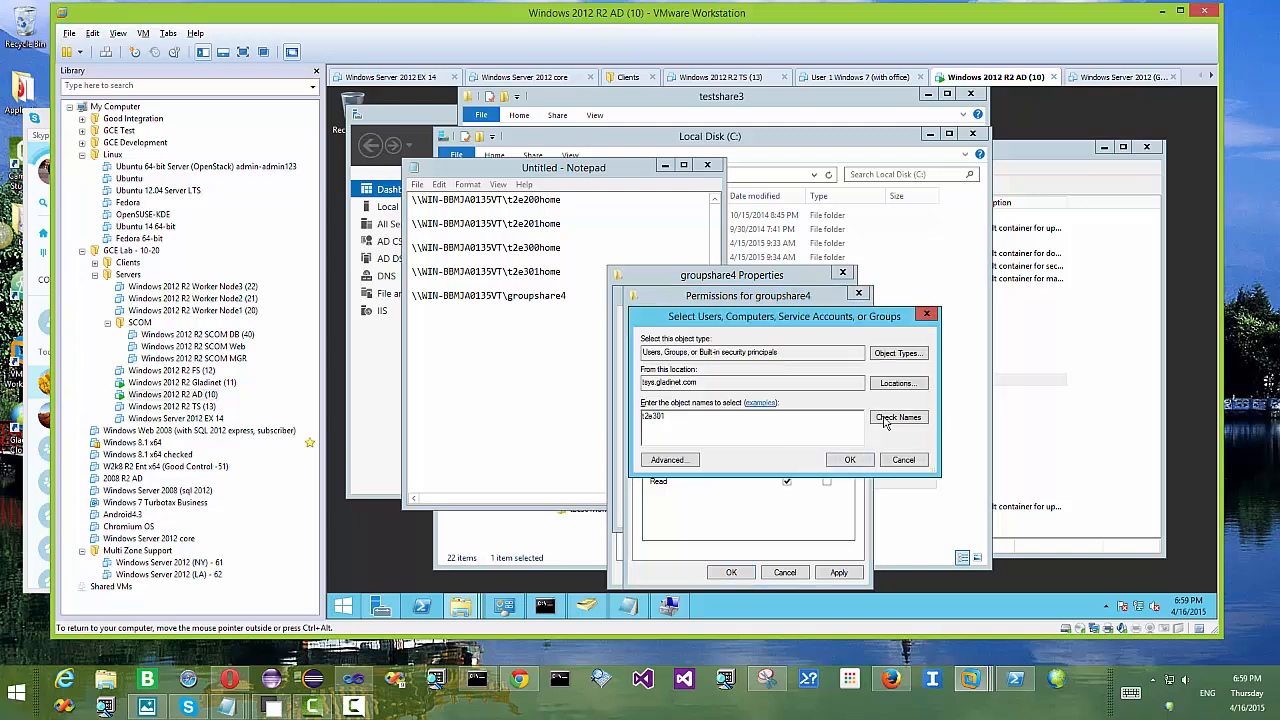
click(885, 421)
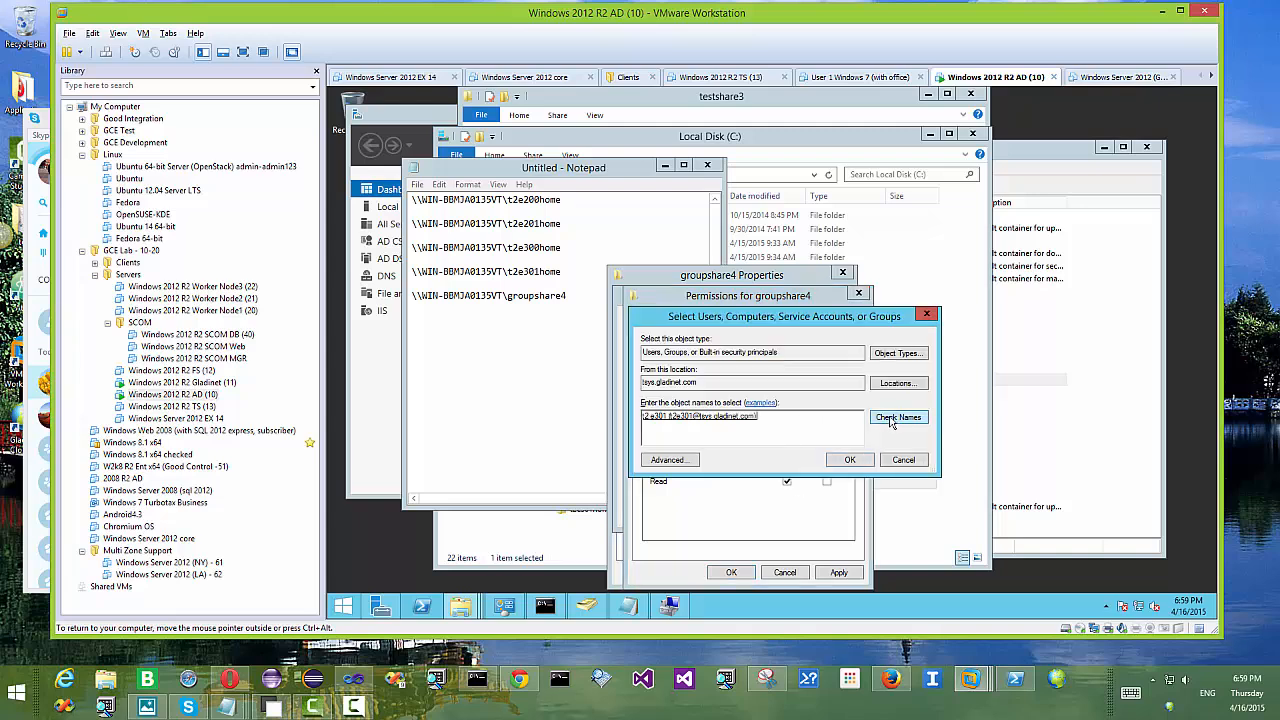
click(849, 462)
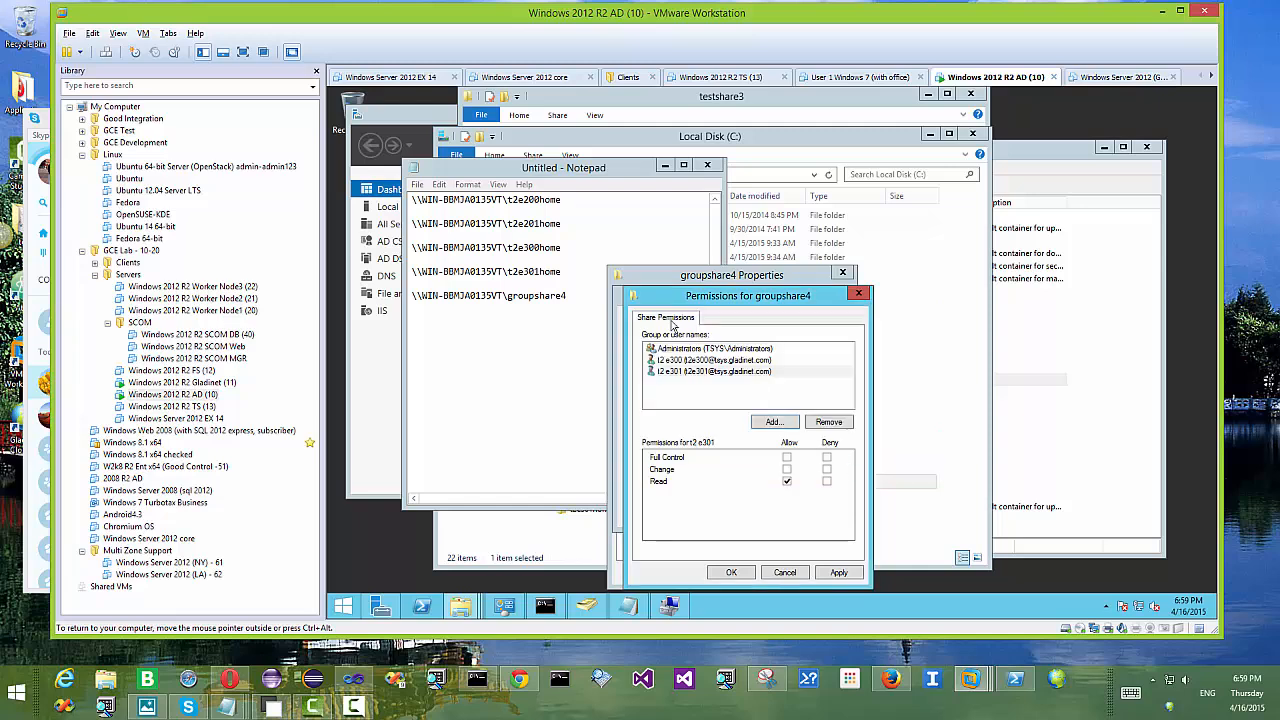
click(787, 458)
click(713, 371)
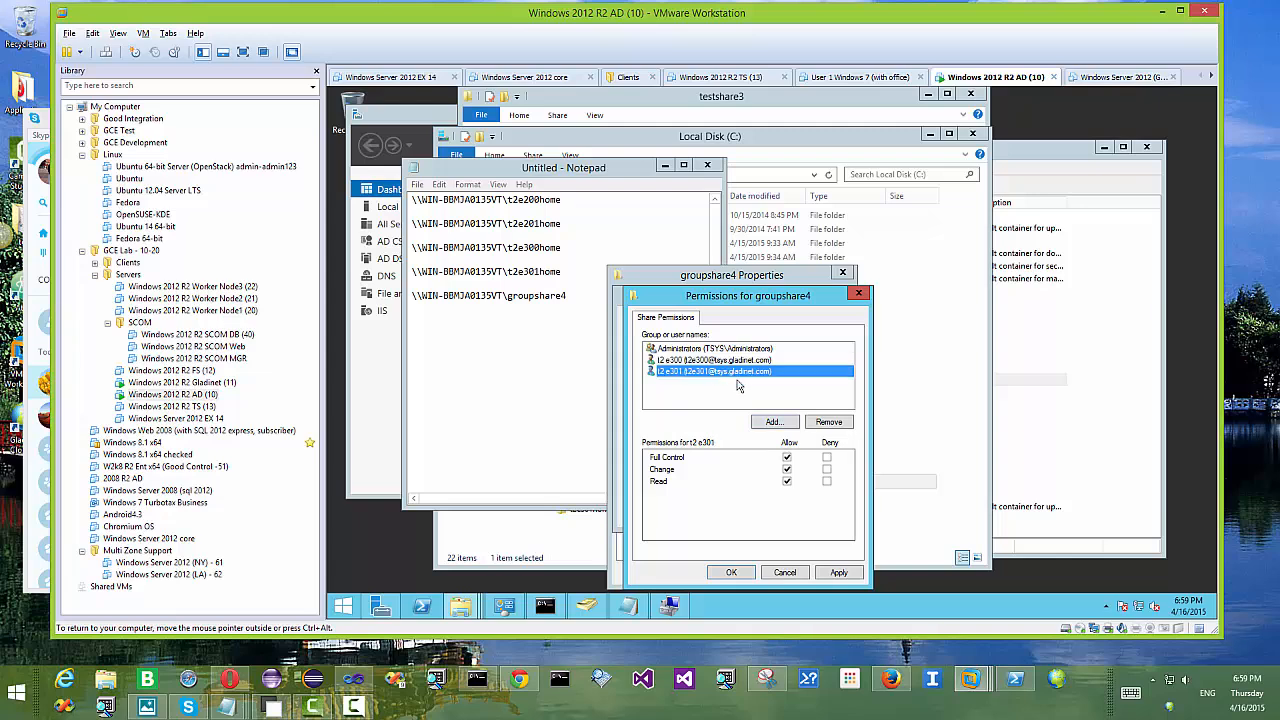
click(838, 574)
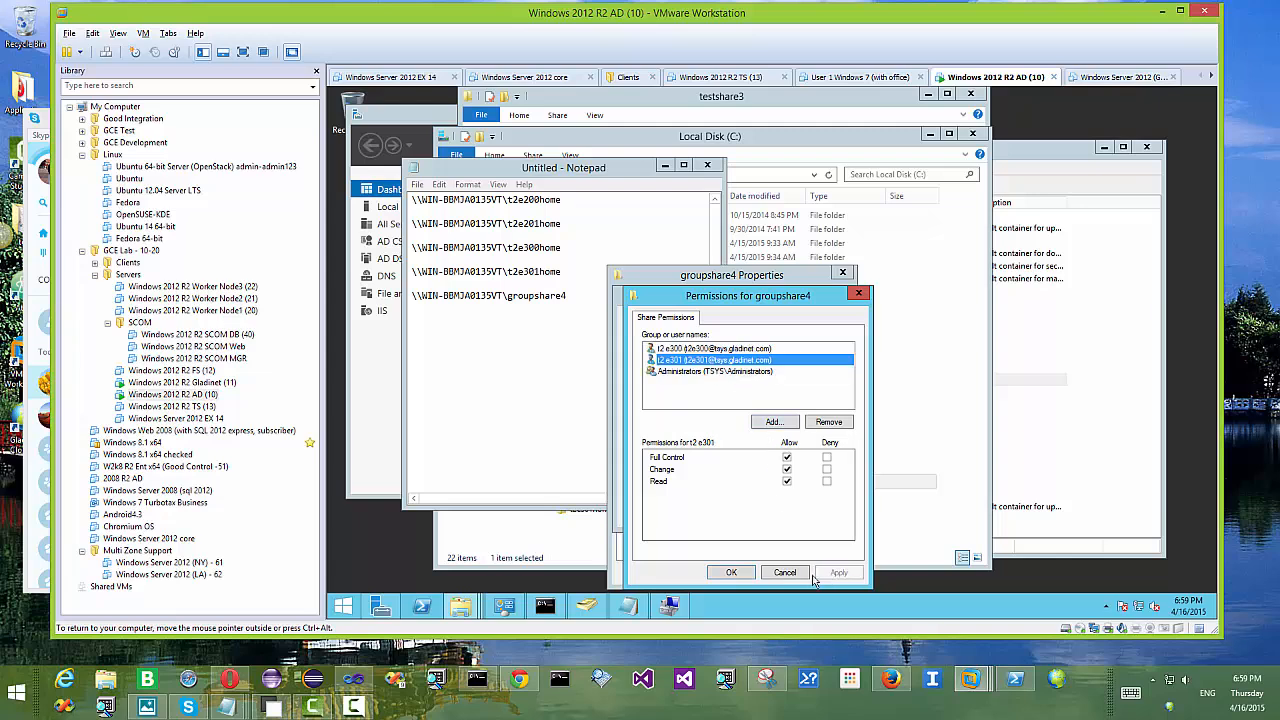
click(733, 574)
click(712, 513)
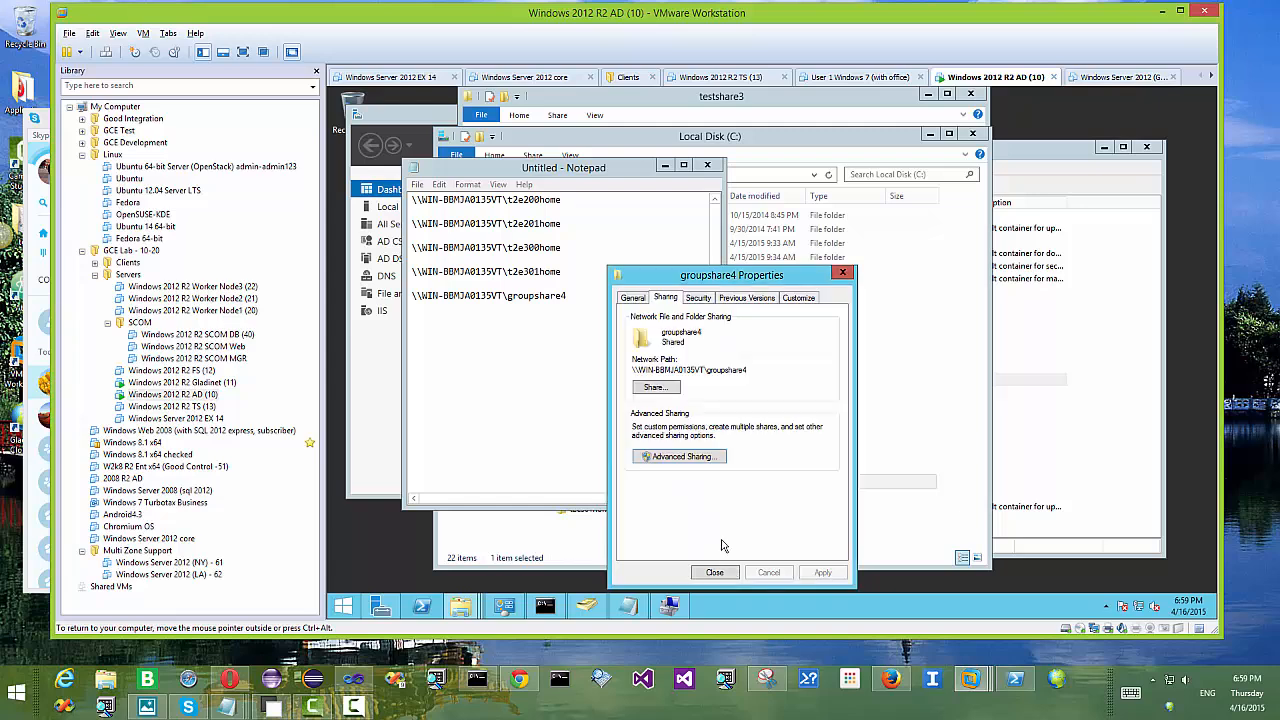
Step: Recheck groupshare4's share permissions, then close the groupshare4 Properties dialog
click(698, 461)
click(667, 482)
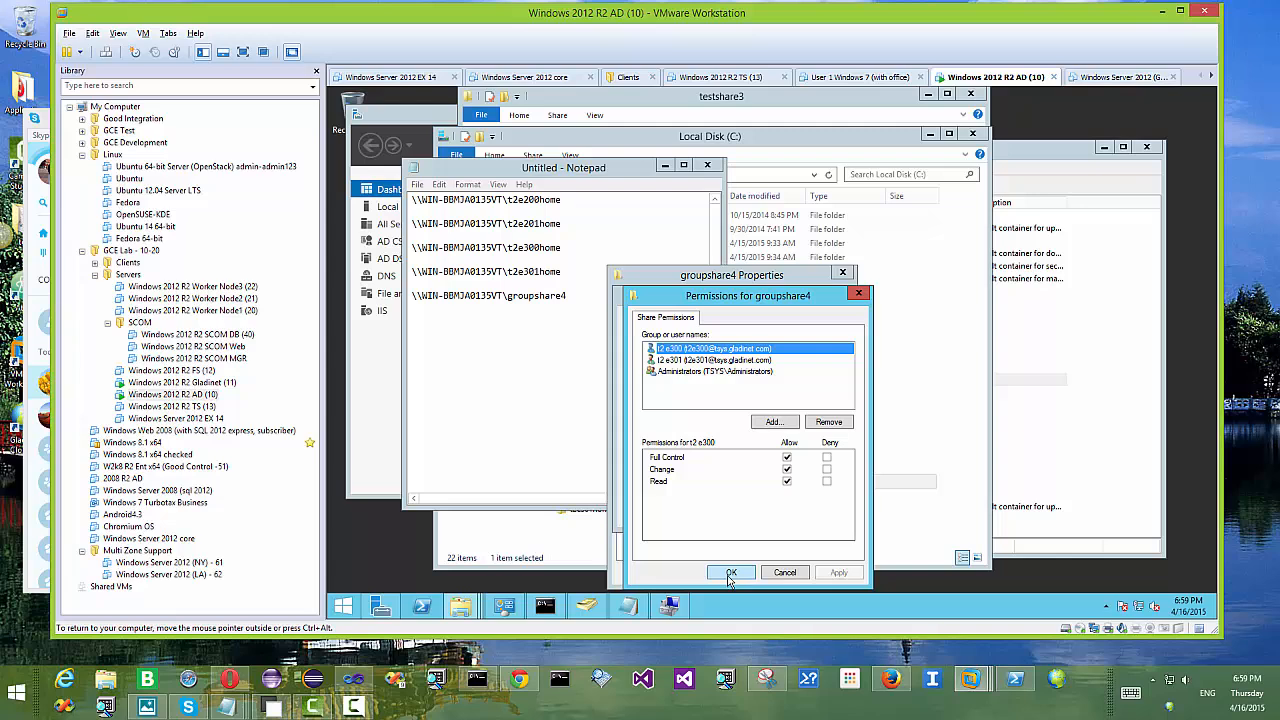
click(731, 575)
click(712, 514)
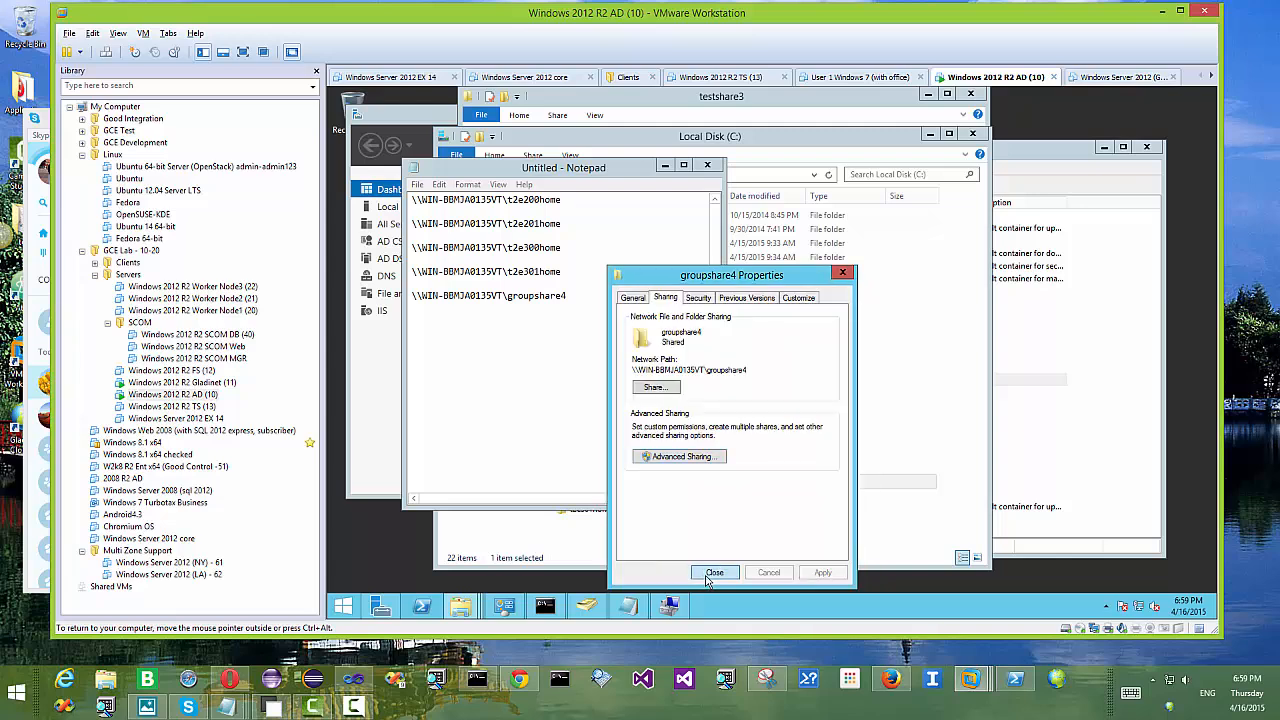
click(714, 573)
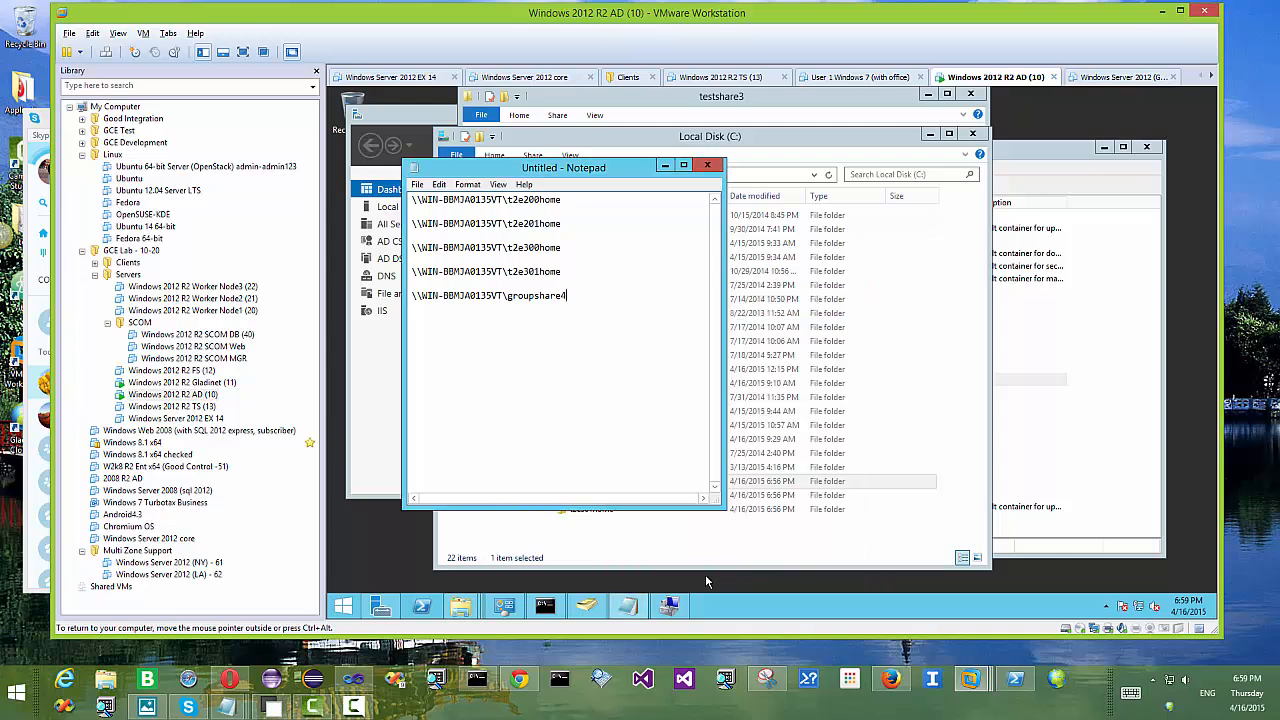
Step: Select the t2e300home, t2e301home and groupshare4 folders in Local Disk (C:)
drag(841, 139, 849, 139)
click(606, 495)
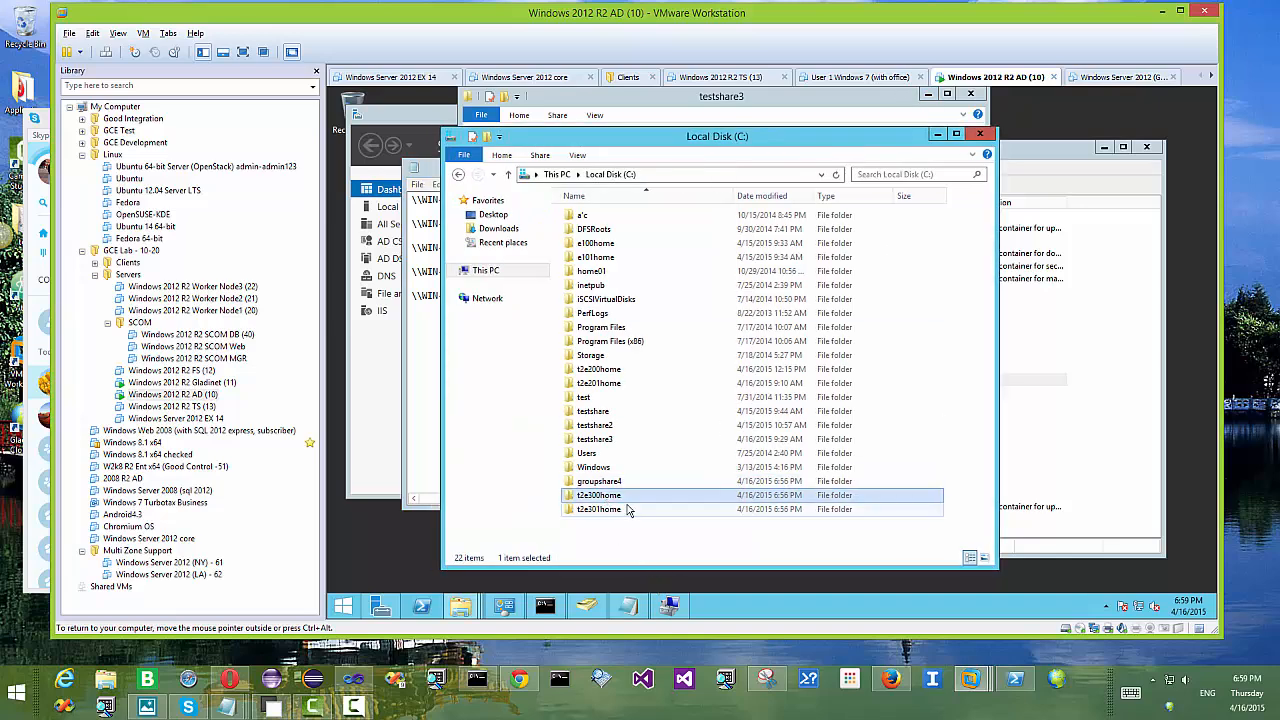
click(620, 510)
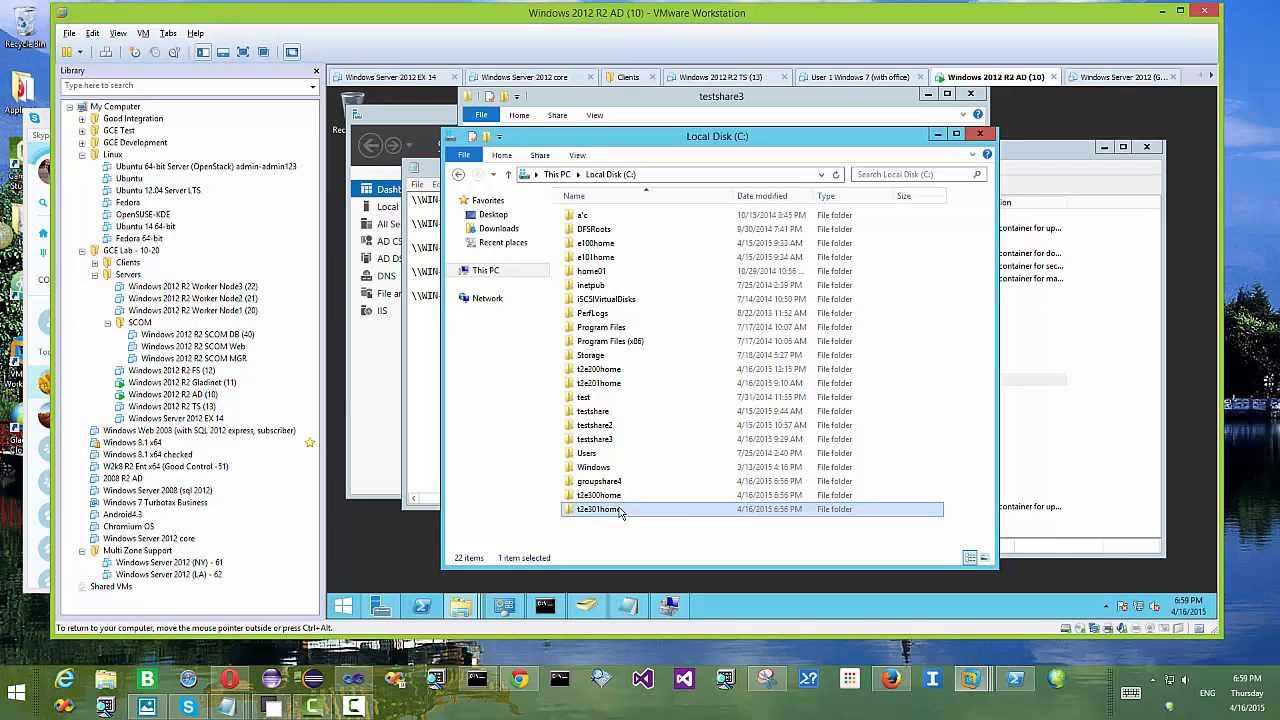
click(621, 482)
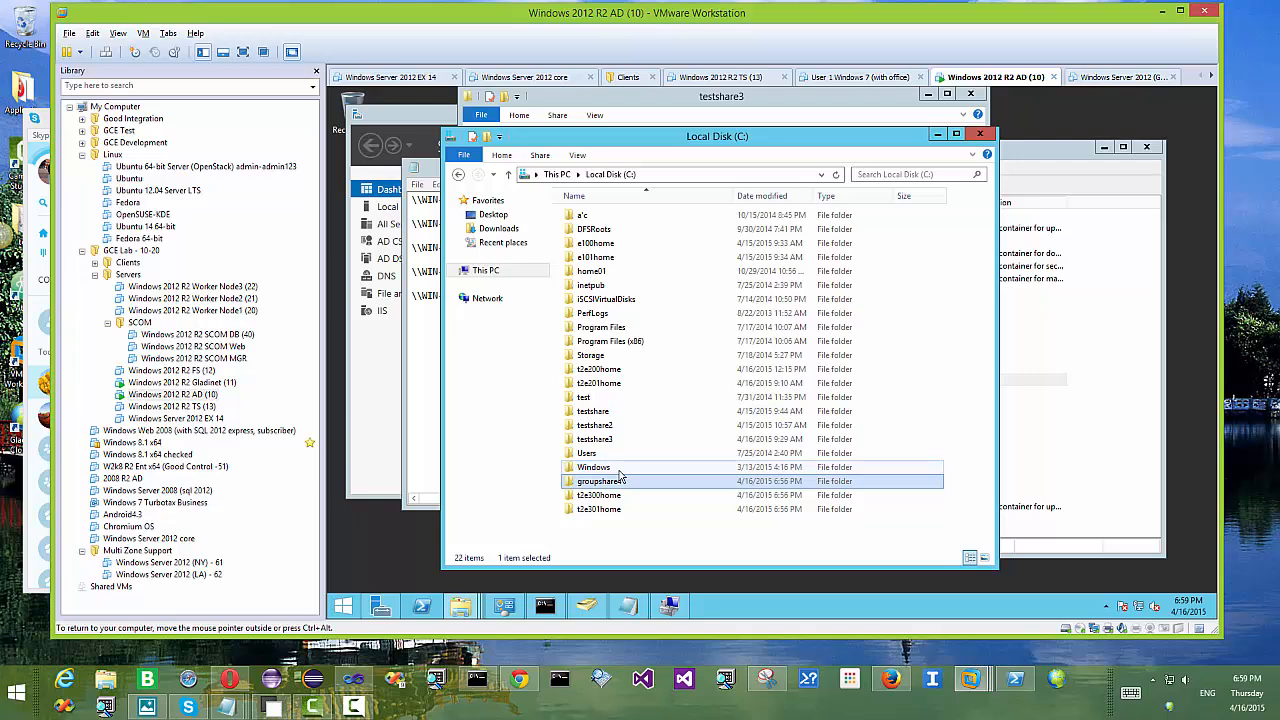
Step: Open Advanced > Active Directory Settings in the Gladinet Cloud Management Console
click(520, 683)
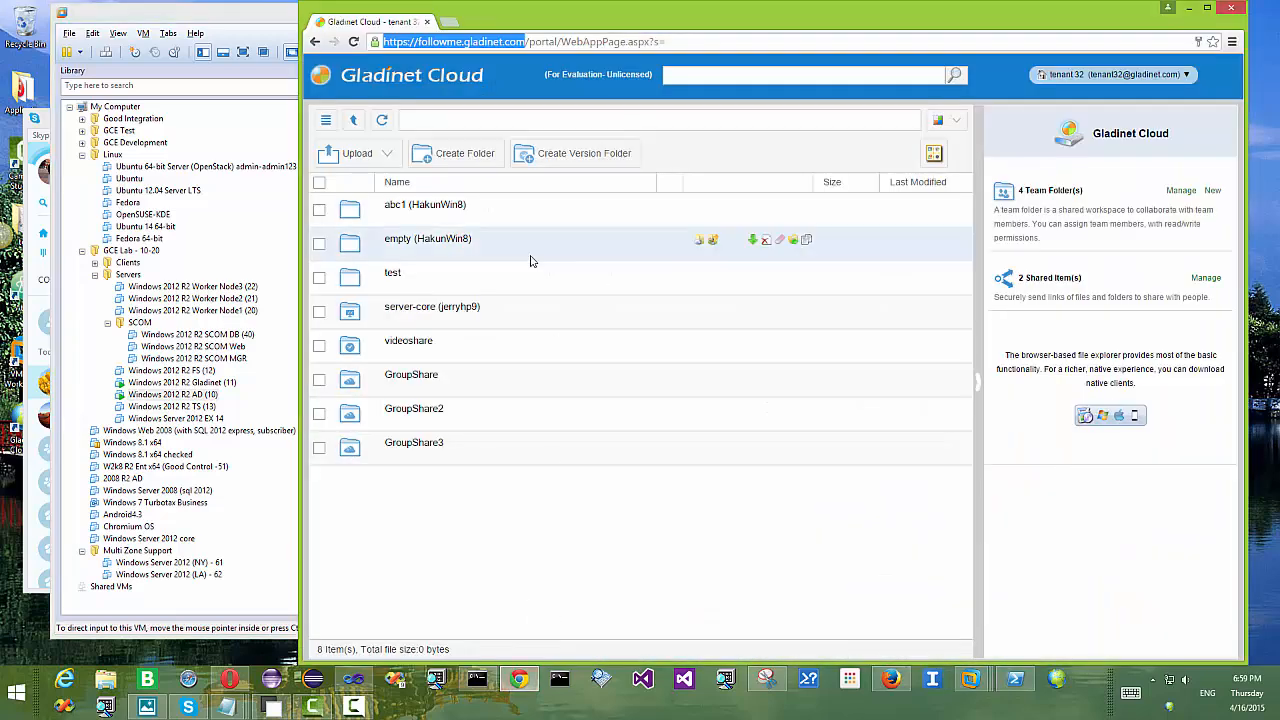
click(1136, 75)
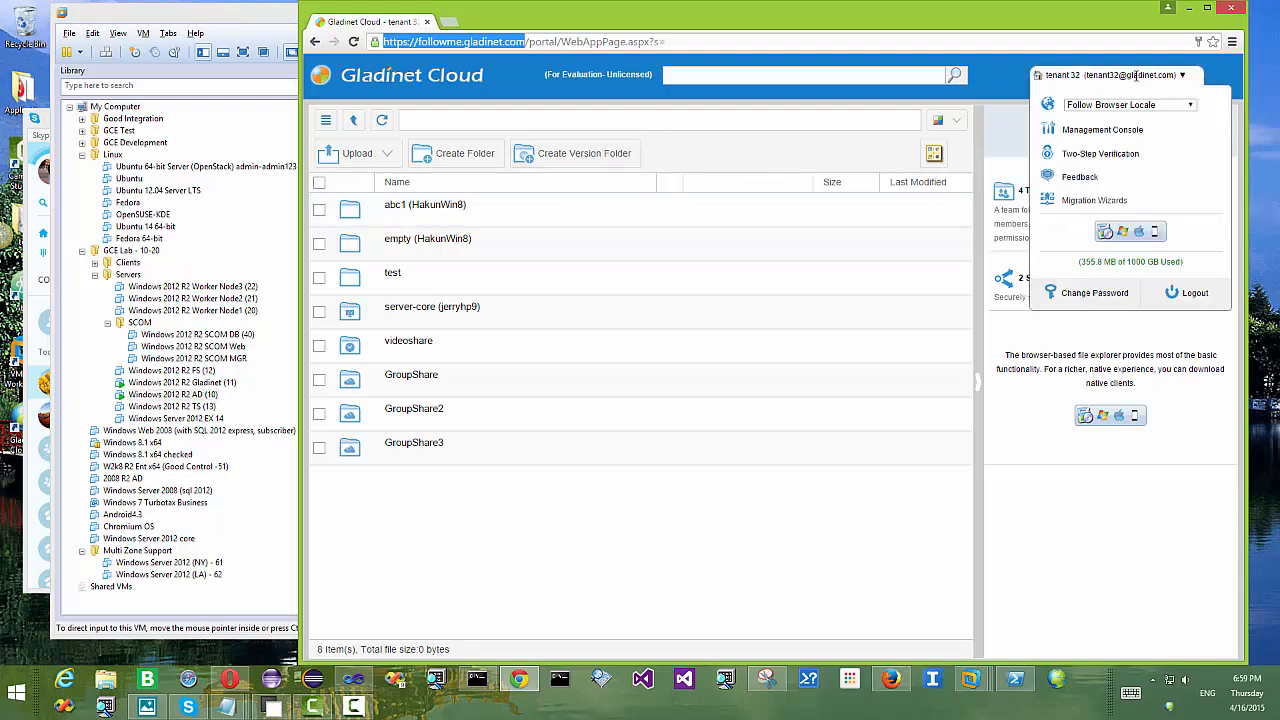
click(1092, 131)
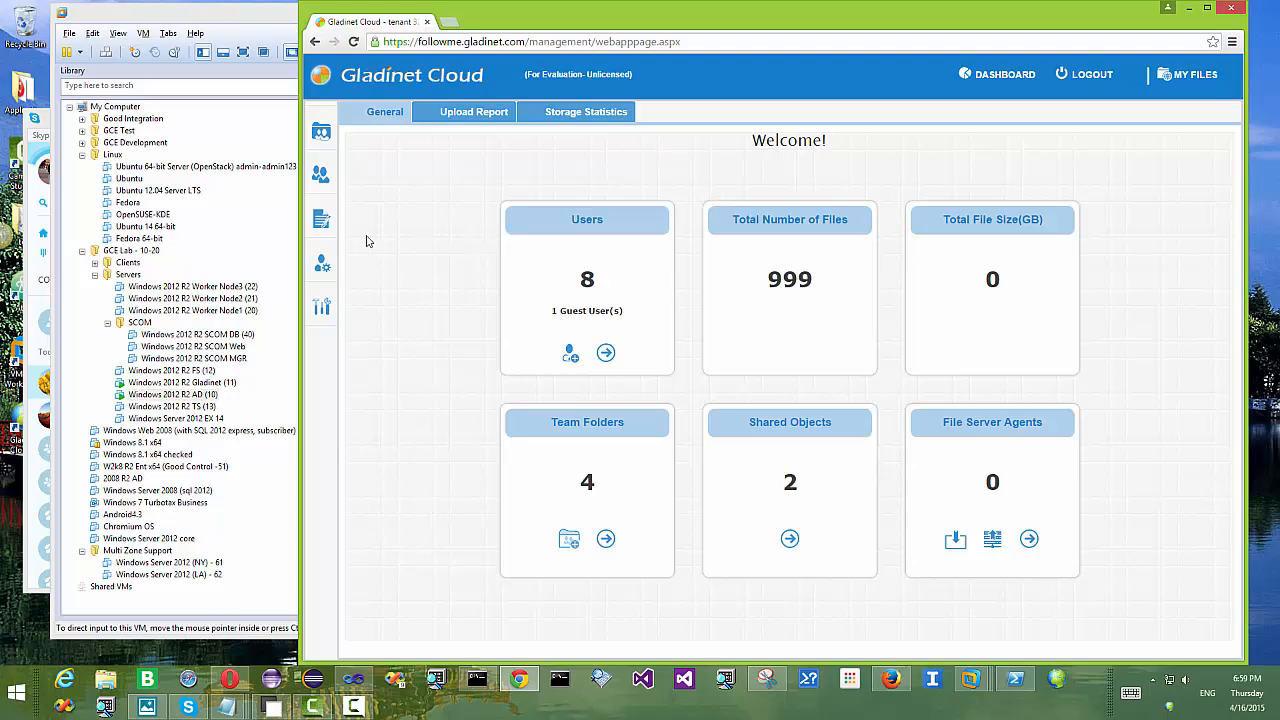
click(360, 312)
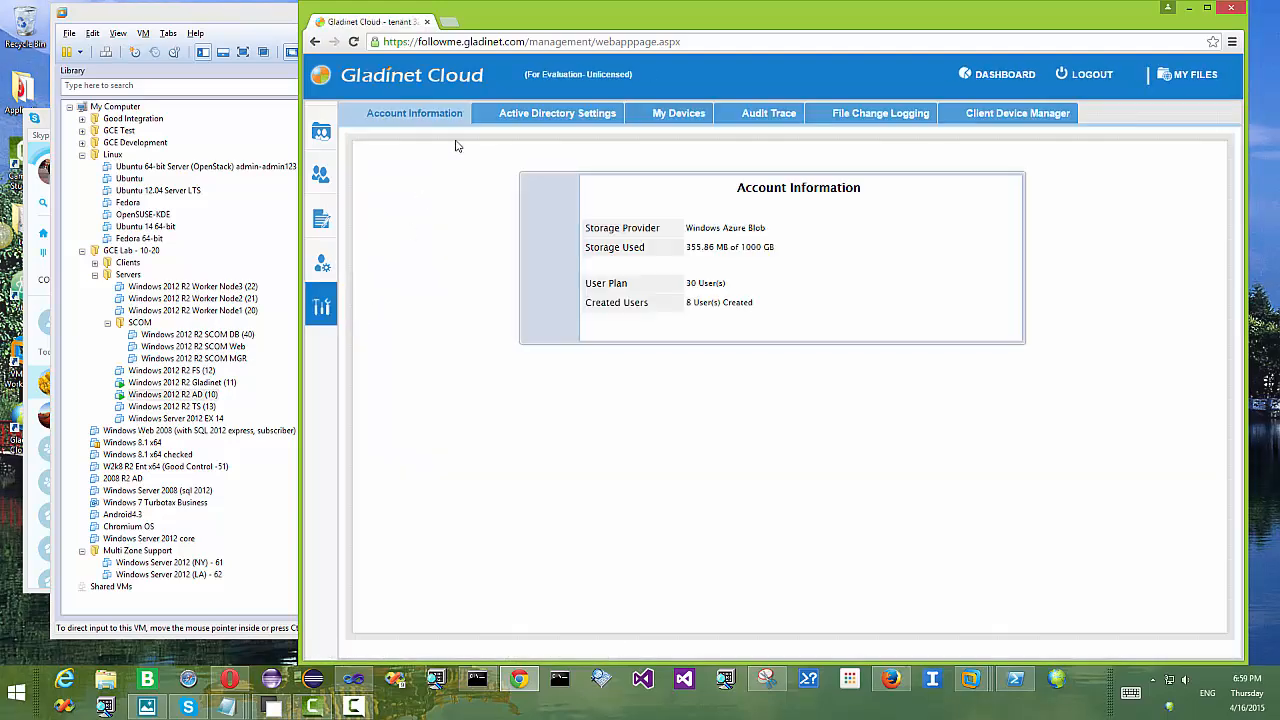
click(515, 113)
Step: Review the enabled AD integration and Publish user's home drive option, then open User Manager
drag(527, 195, 380, 194)
scroll(643, 231, down, 1)
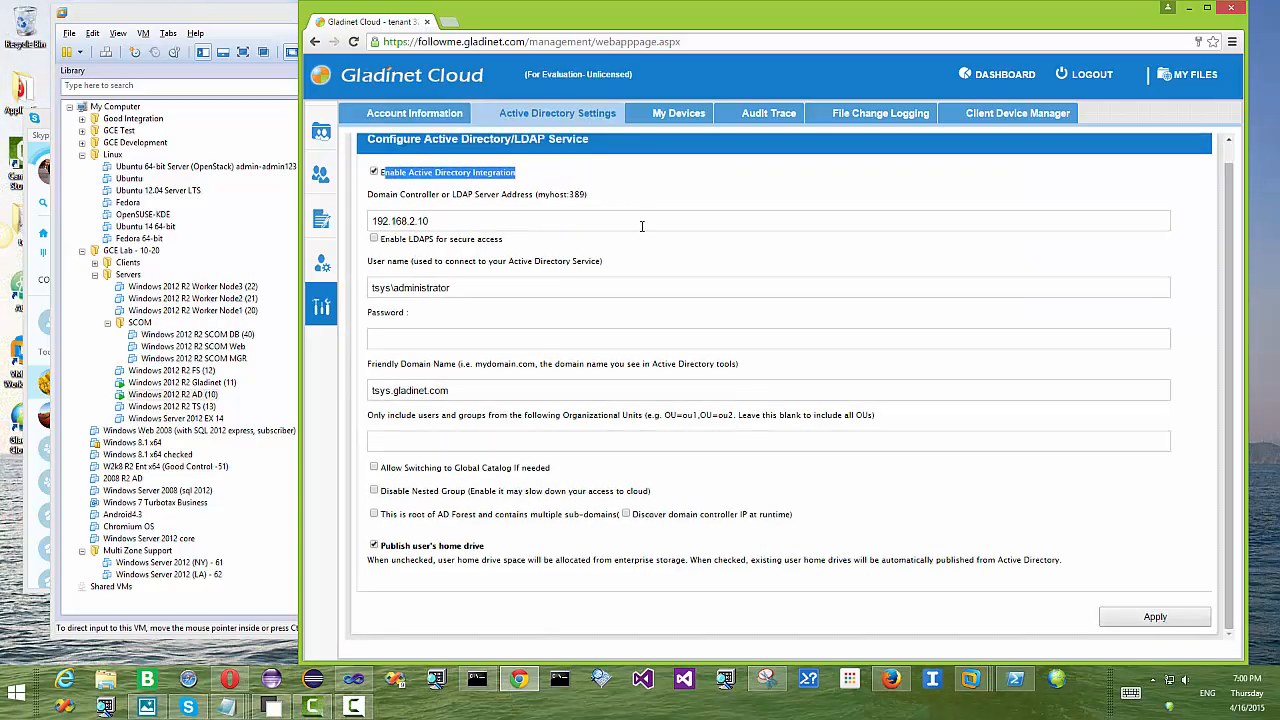
drag(484, 552, 389, 555)
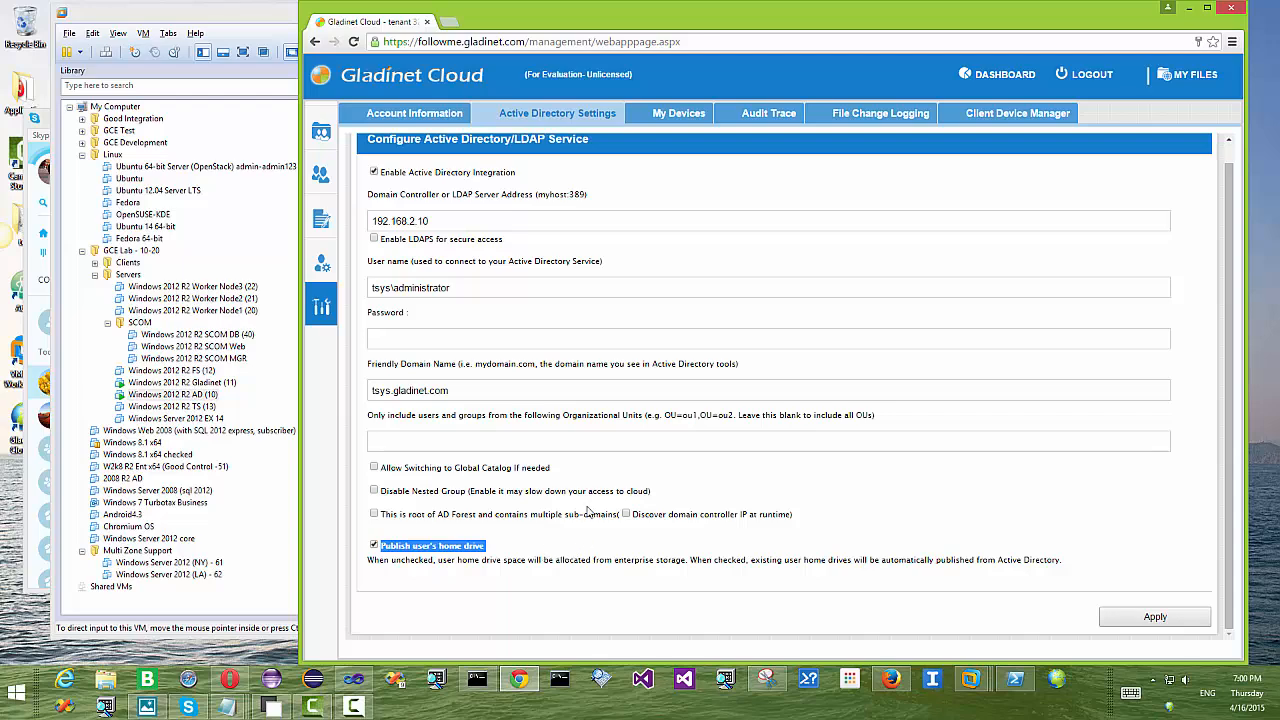
mouse_move(344, 197)
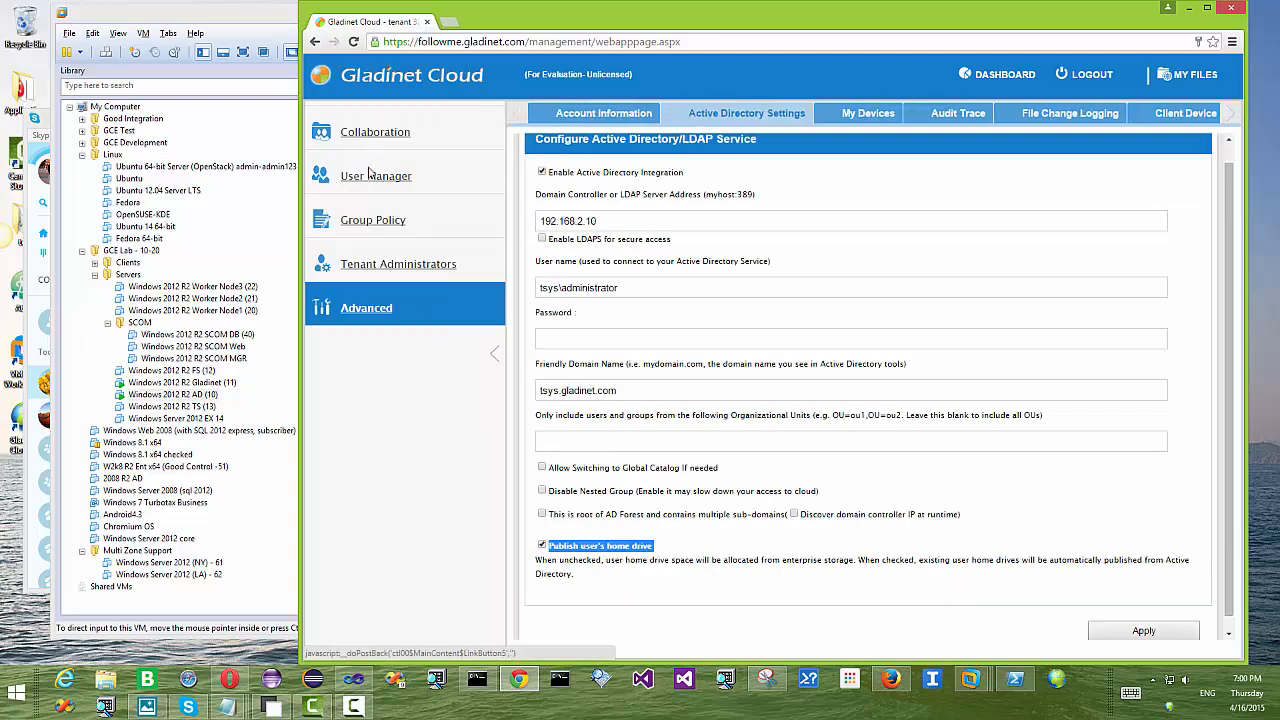
click(370, 180)
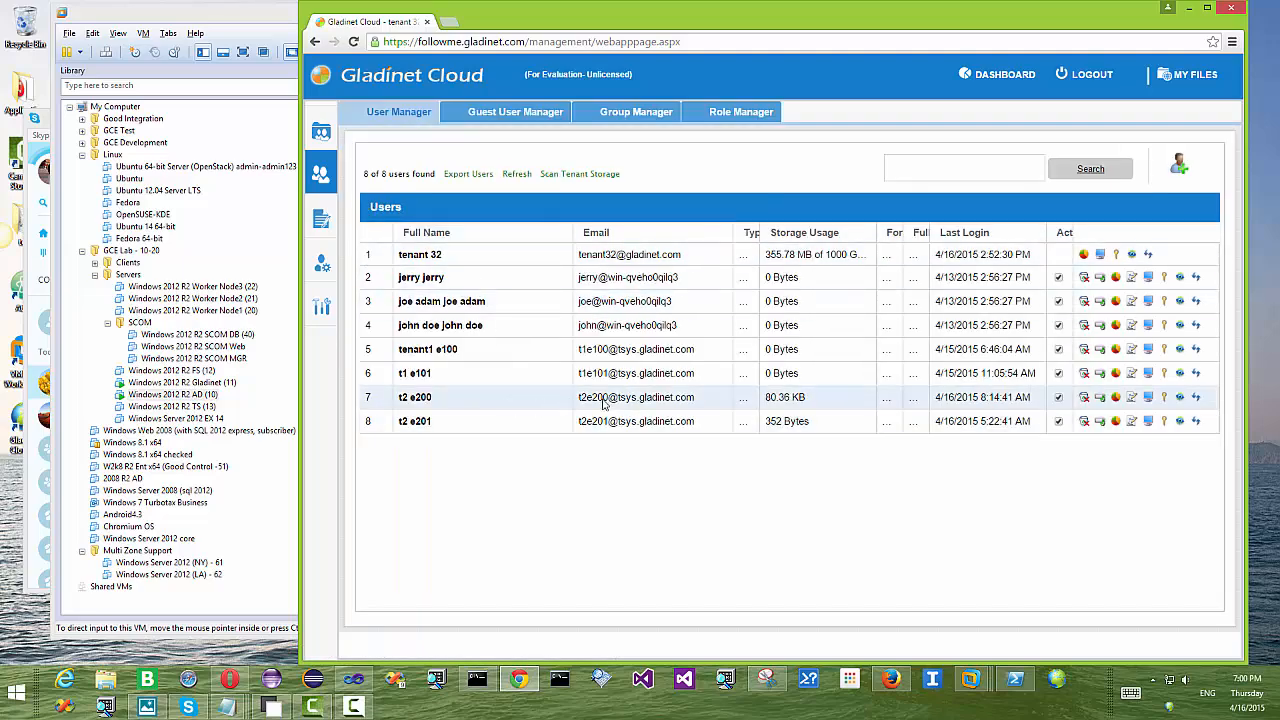
Step: Start a new team folder named GroupShare4 by converting an existing file share
mouse_move(330, 172)
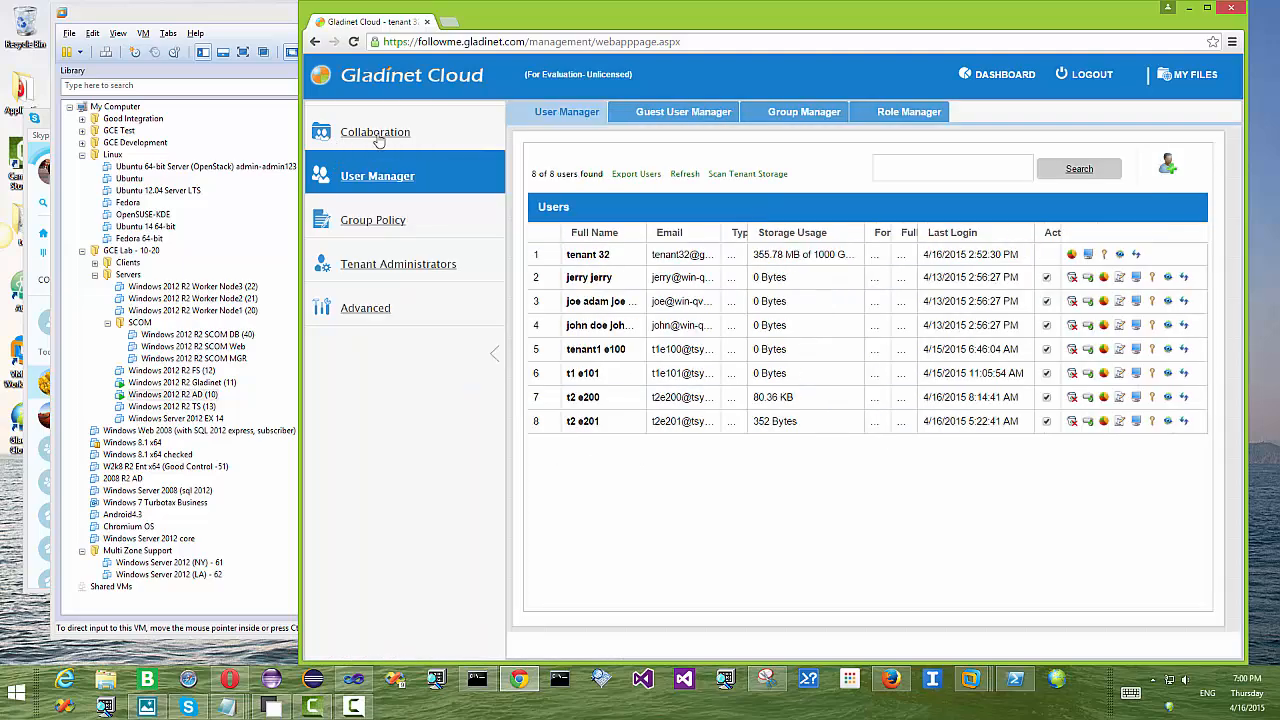
click(386, 134)
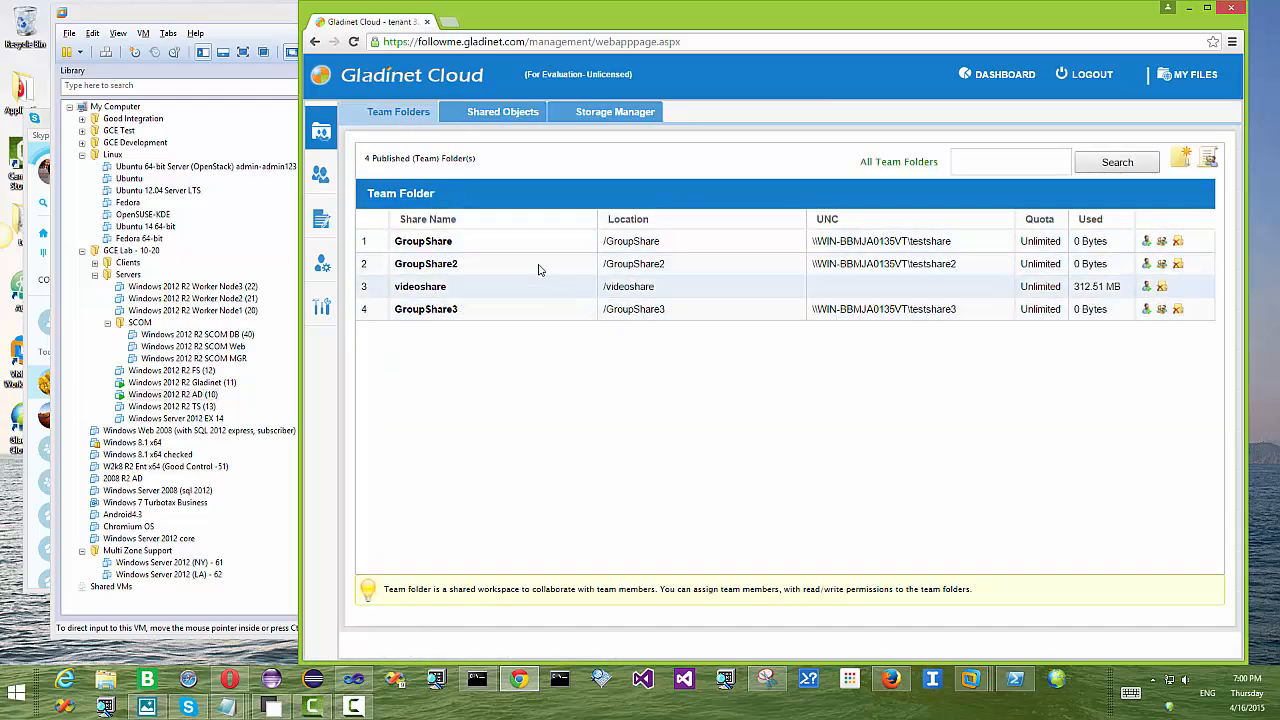
click(1183, 162)
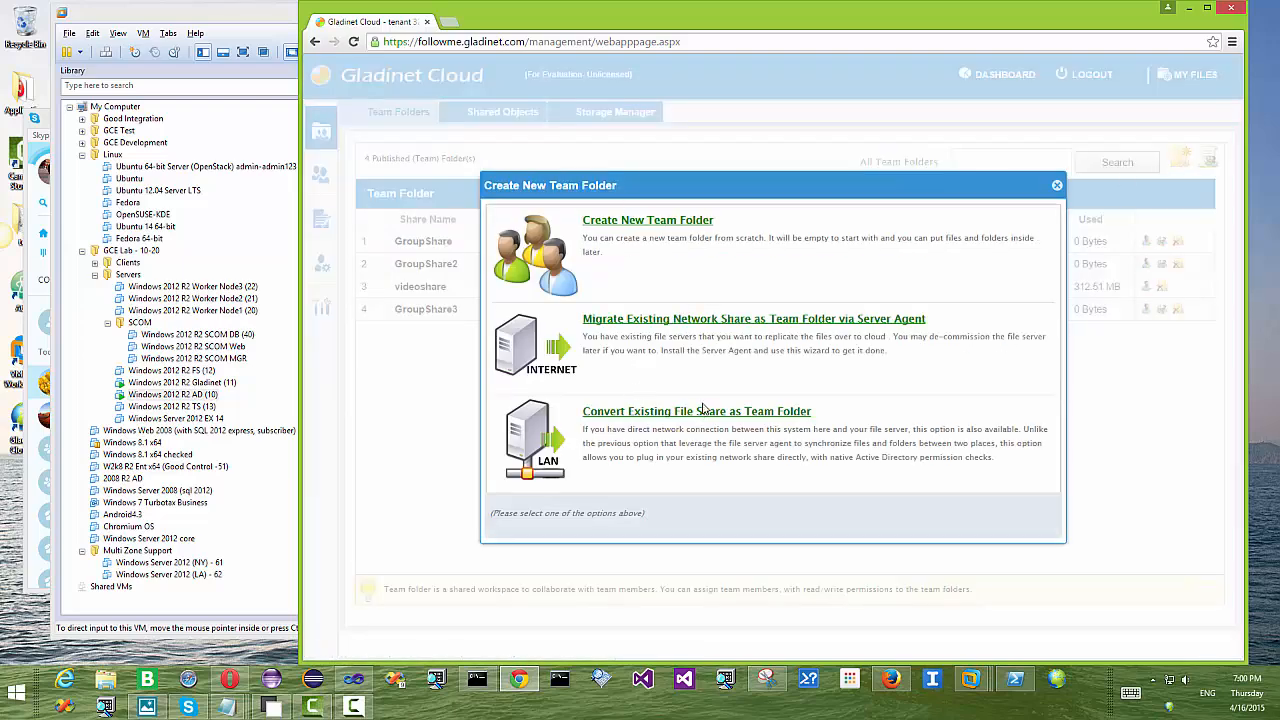
drag(812, 413, 584, 413)
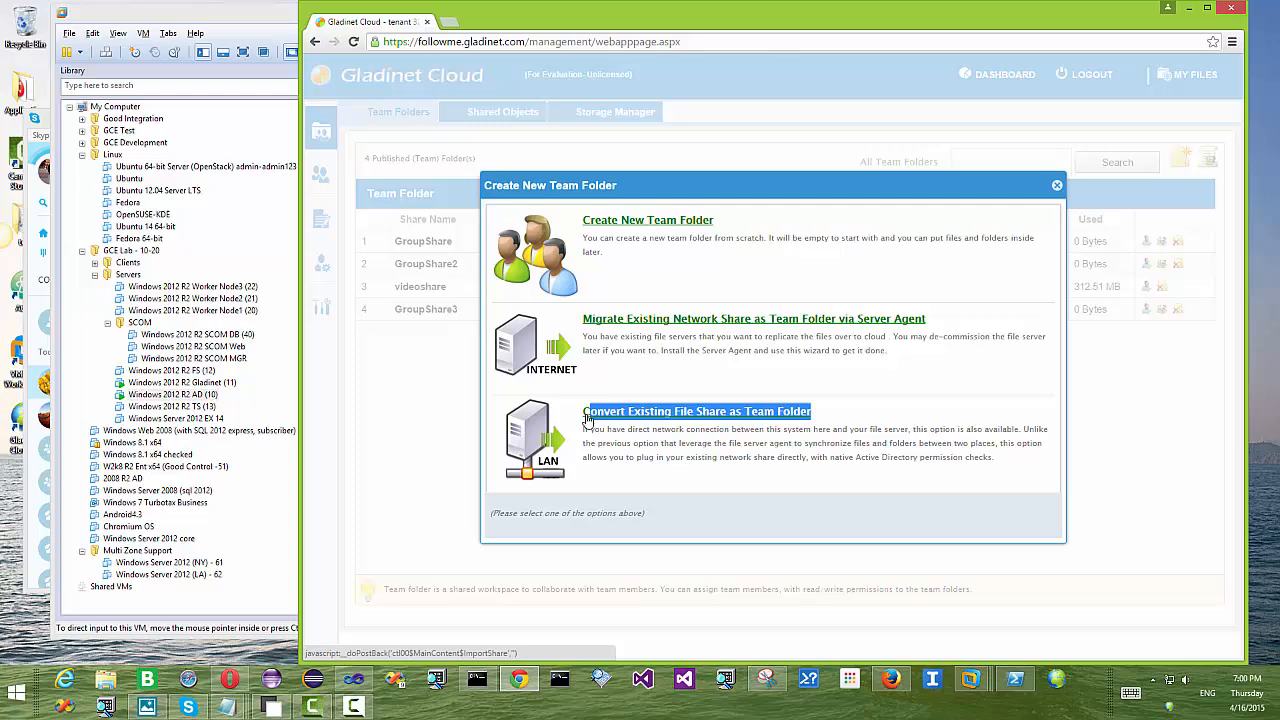
click(731, 415)
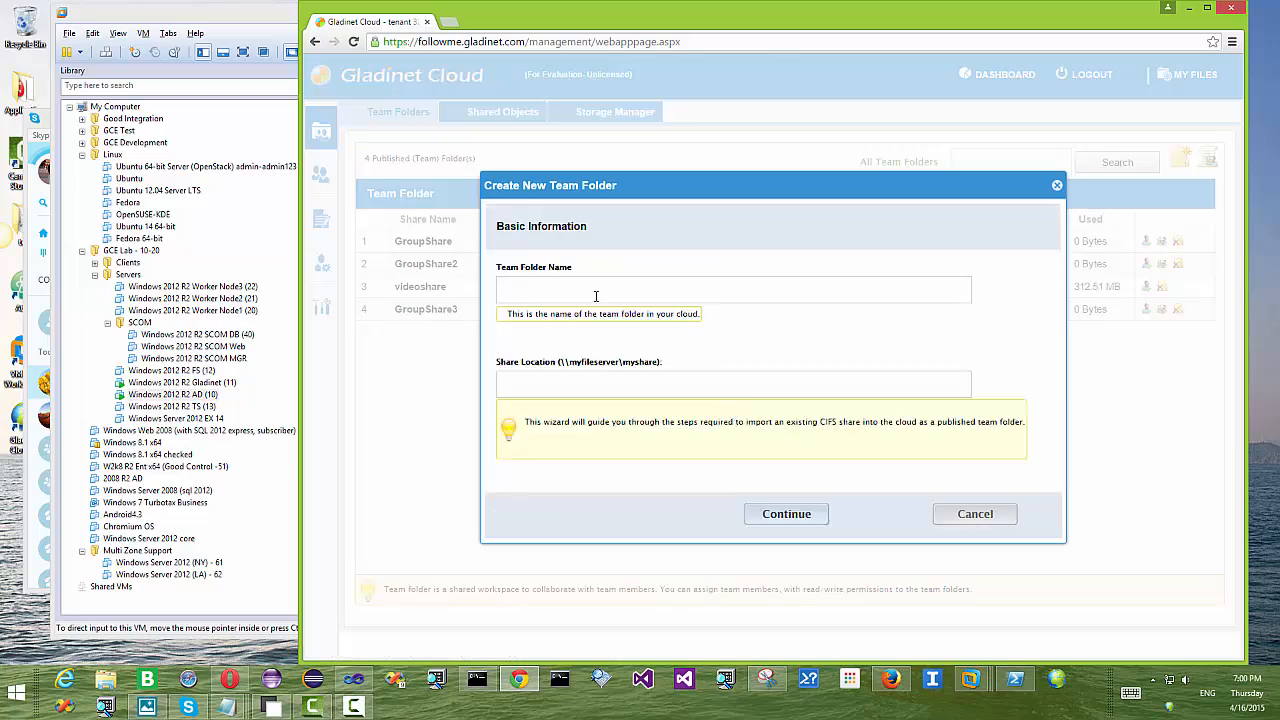
text(GroupSha)
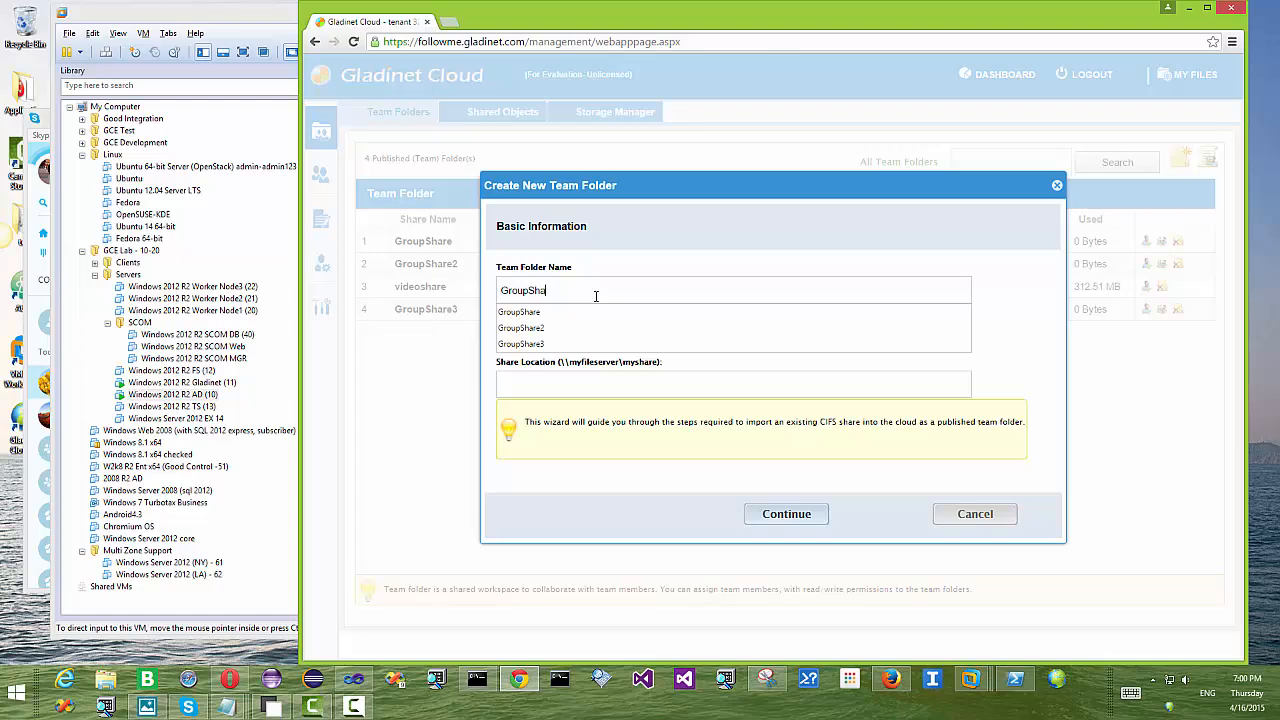
text(re4)
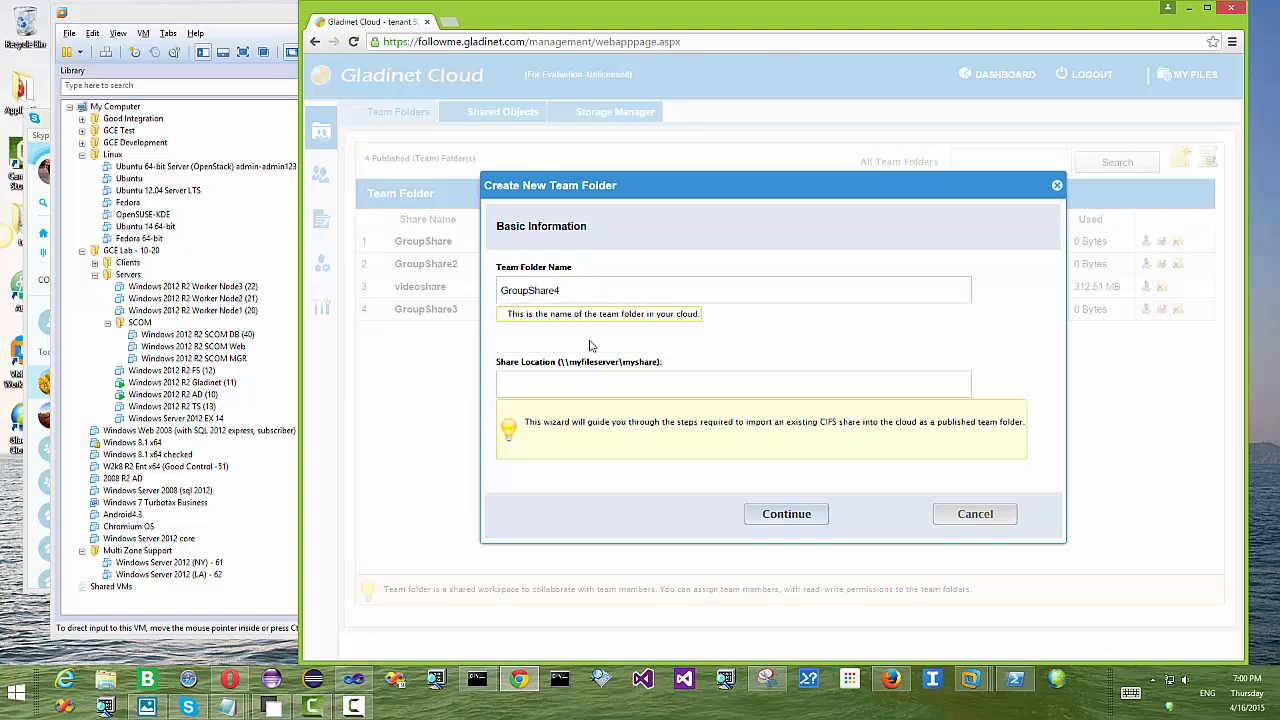
Step: Paste the groupshare4 network path from Notepad as the share location and continue
click(260, 5)
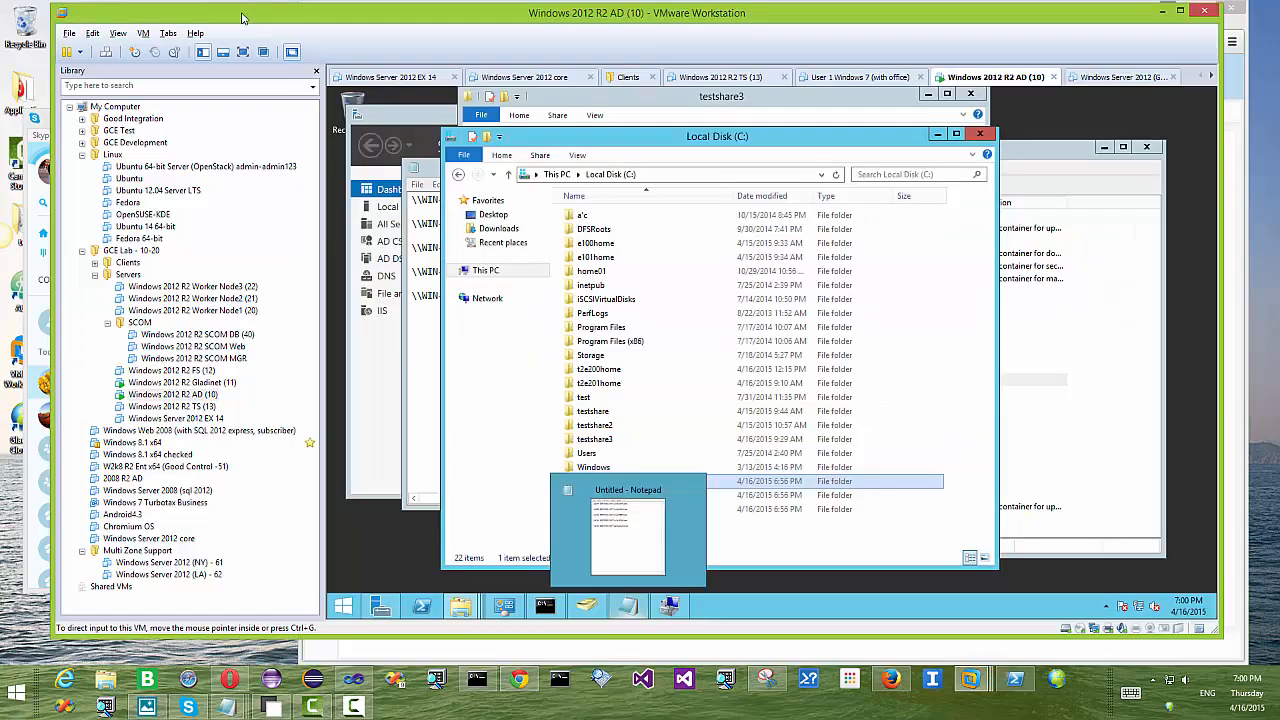
click(628, 607)
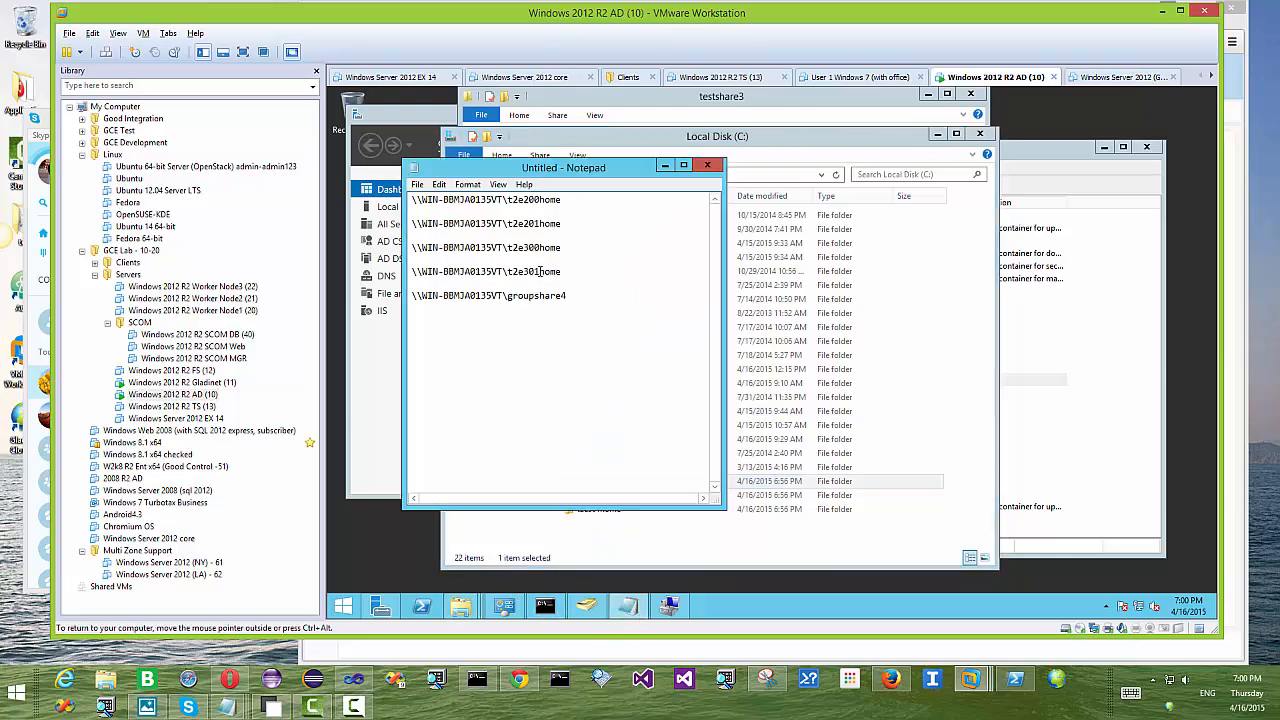
drag(573, 295, 390, 292)
key(ctrl+c)
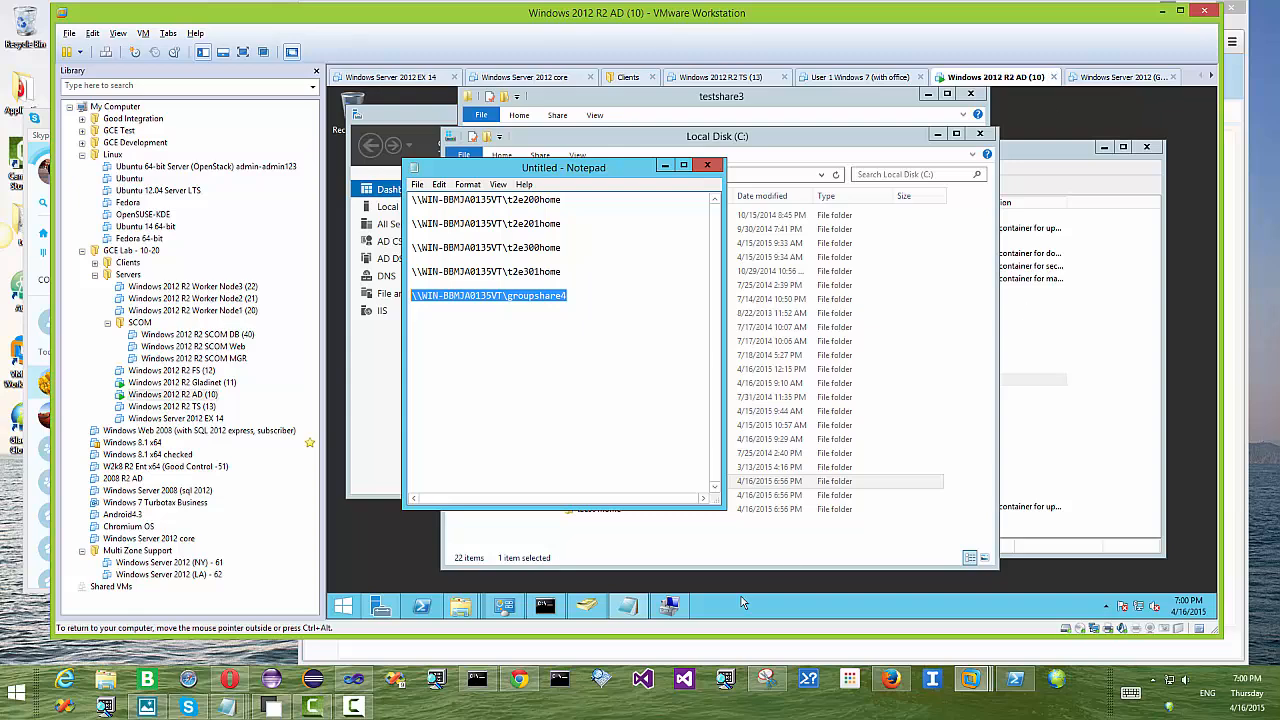
click(519, 680)
key(ctrl+v)
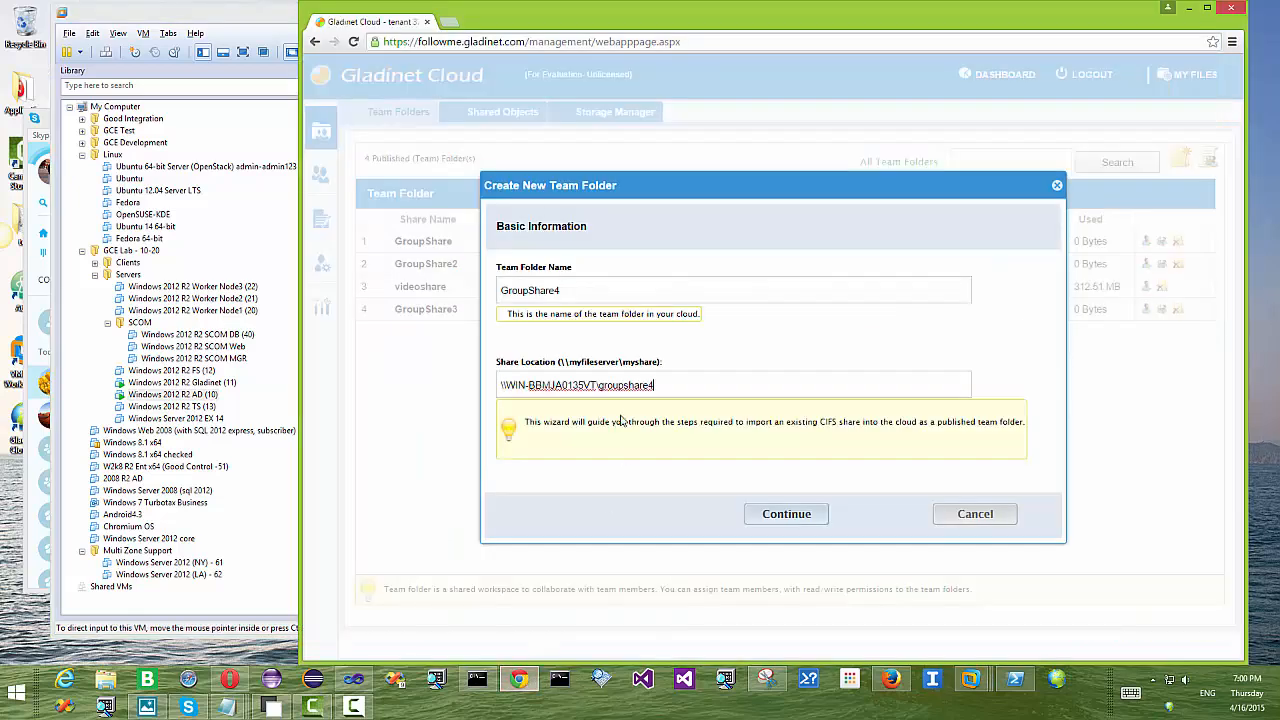
click(805, 516)
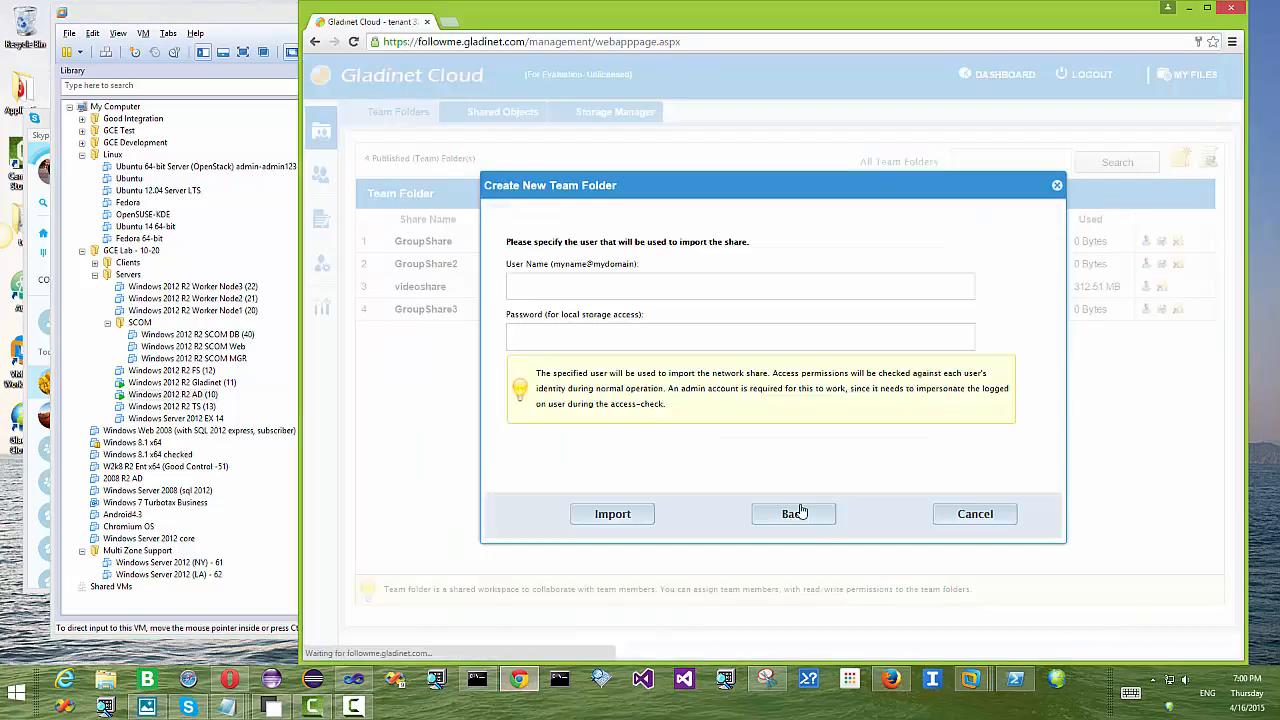
Step: Enter the administrator account's user name and password, import, and save the password in Chrome
click(578, 288)
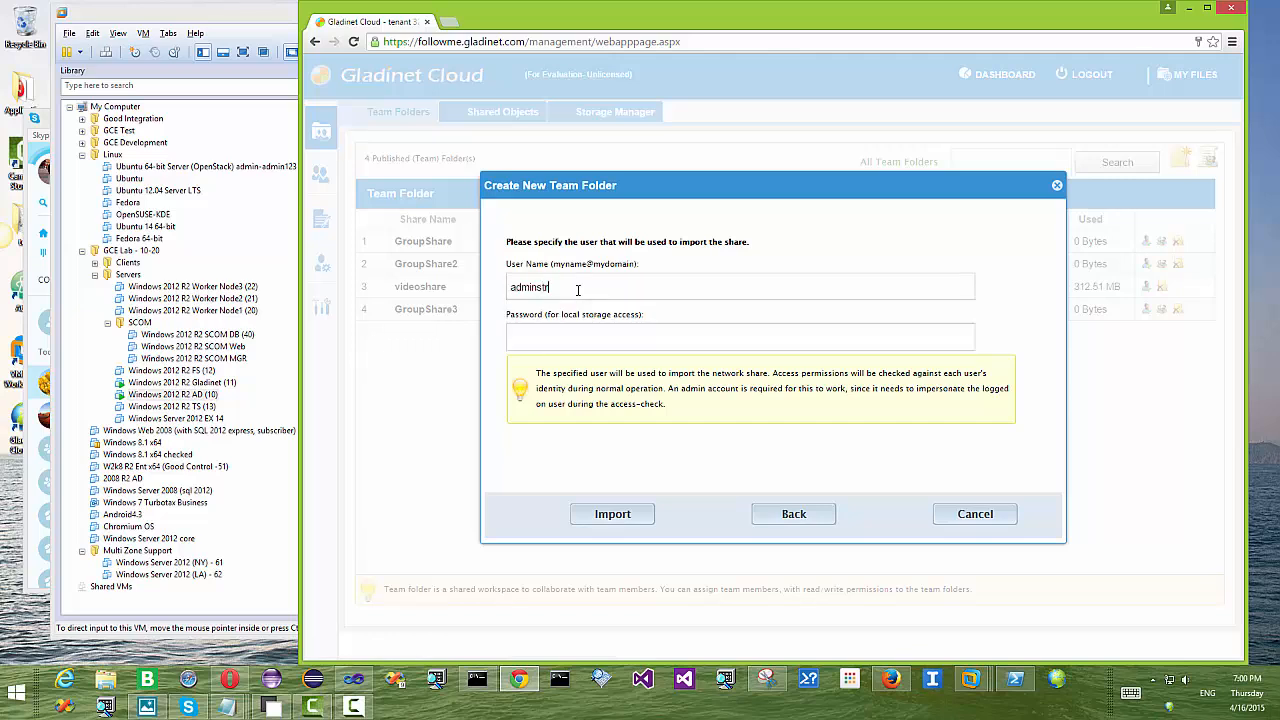
click(606, 336)
click(614, 520)
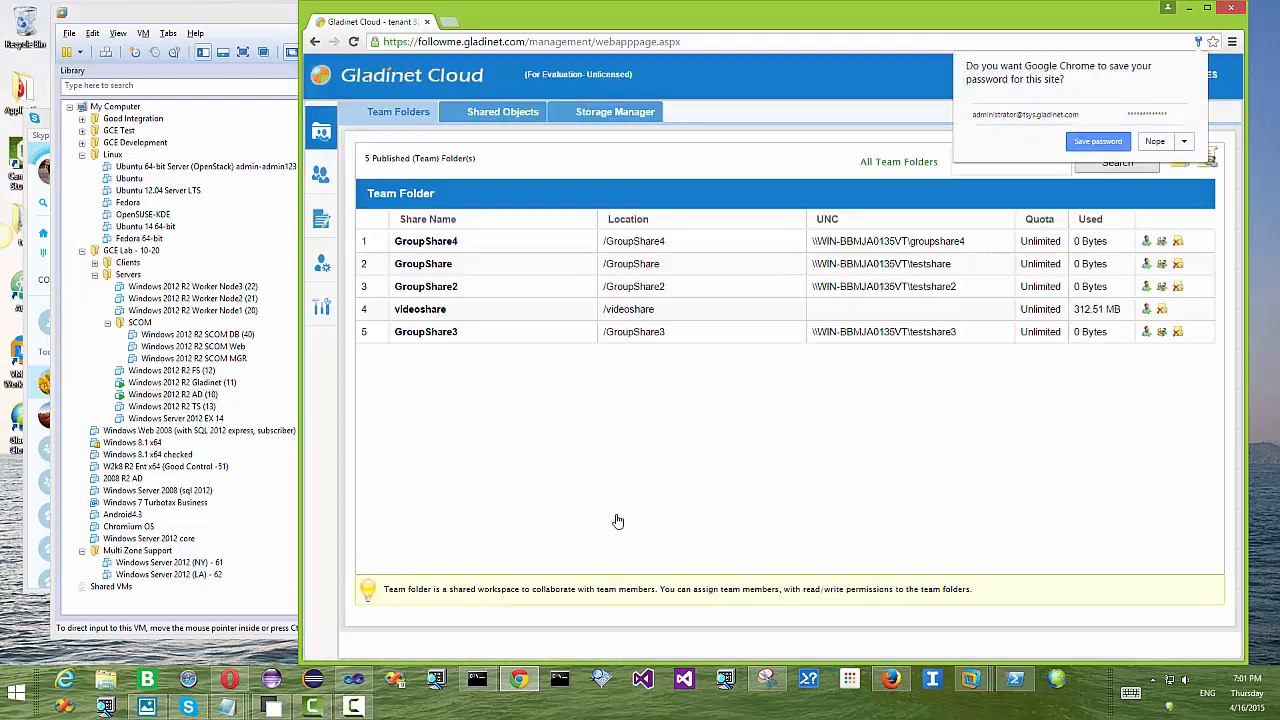
click(1092, 145)
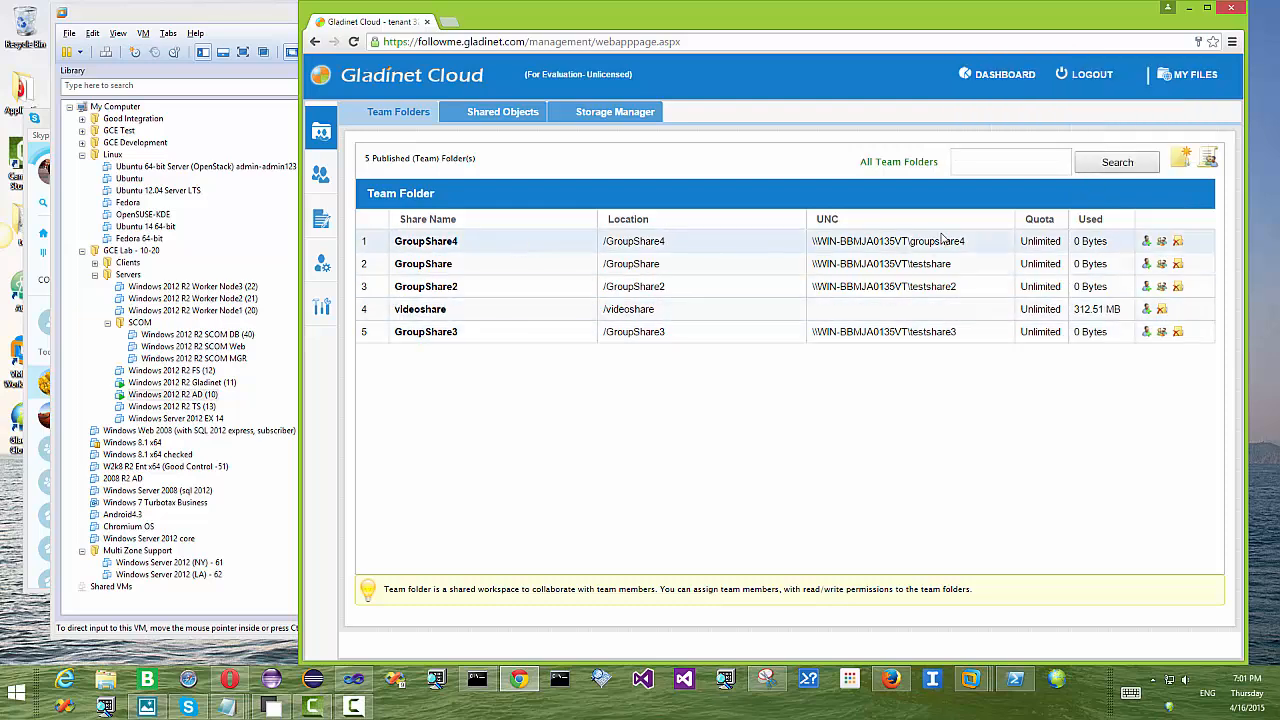
Step: Check GroupShare4's member settings without changes, view the User Manager list, then switch to Opera
click(975, 244)
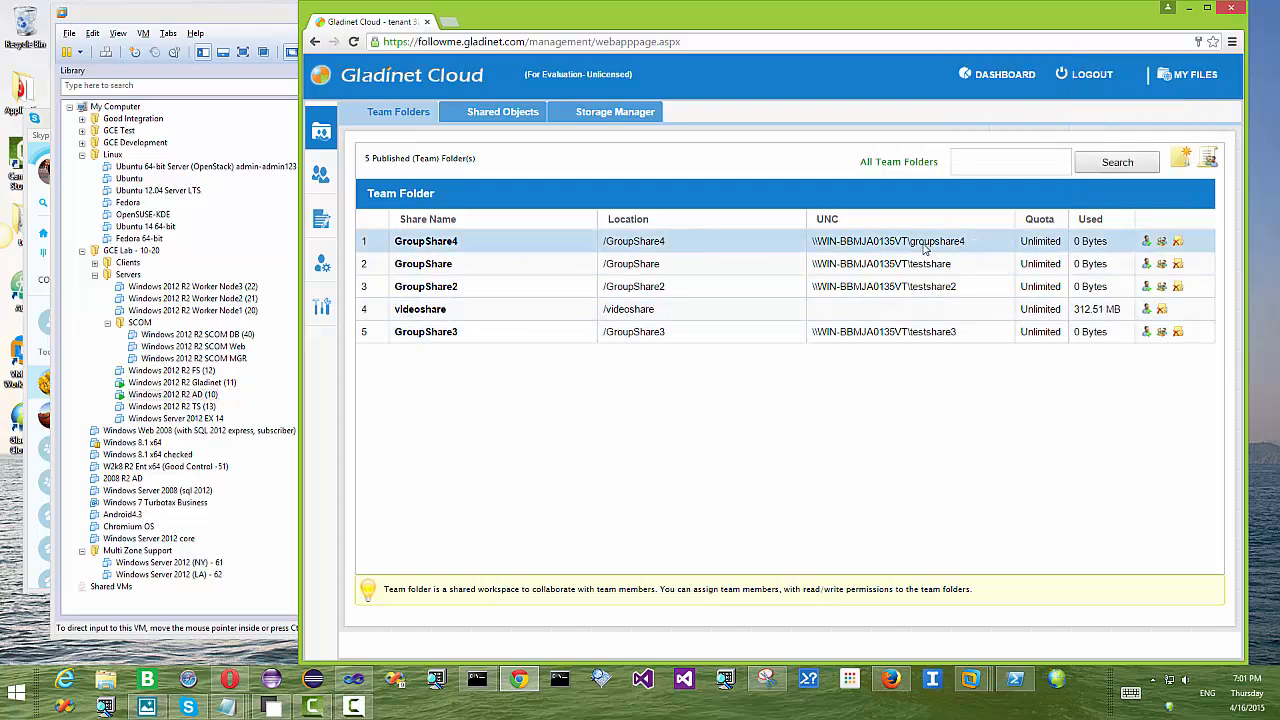
click(1146, 243)
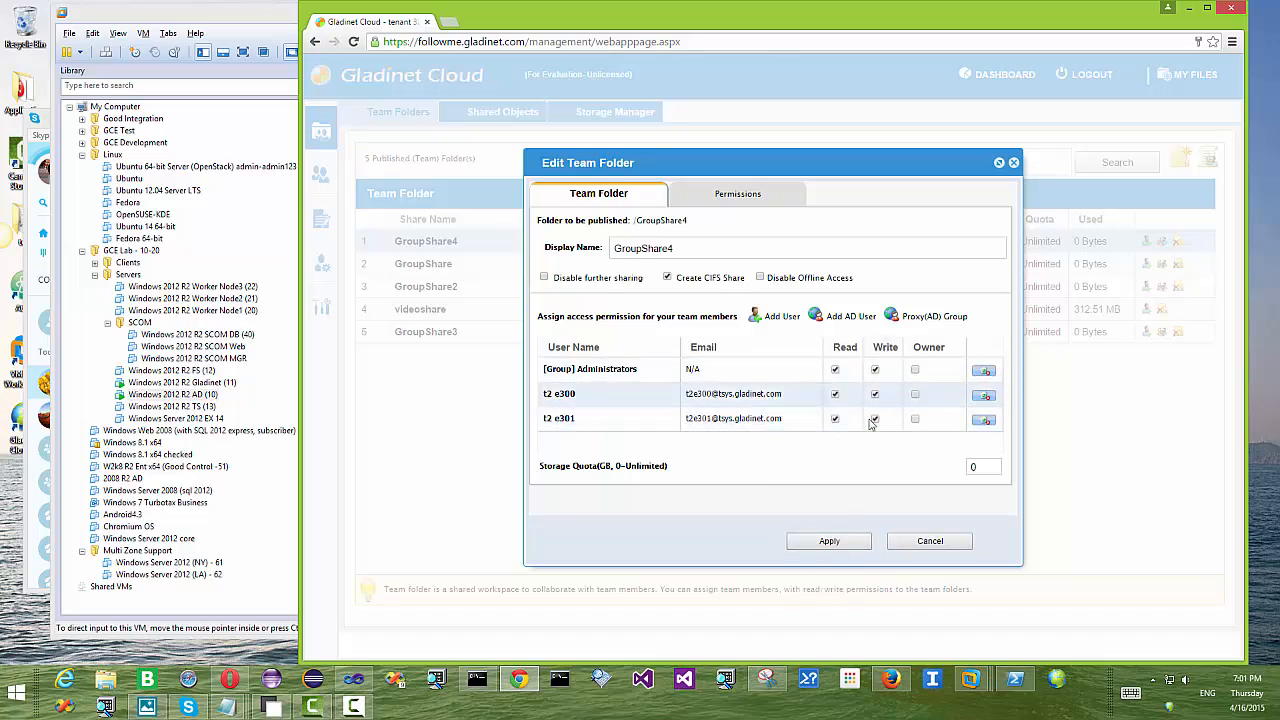
click(938, 545)
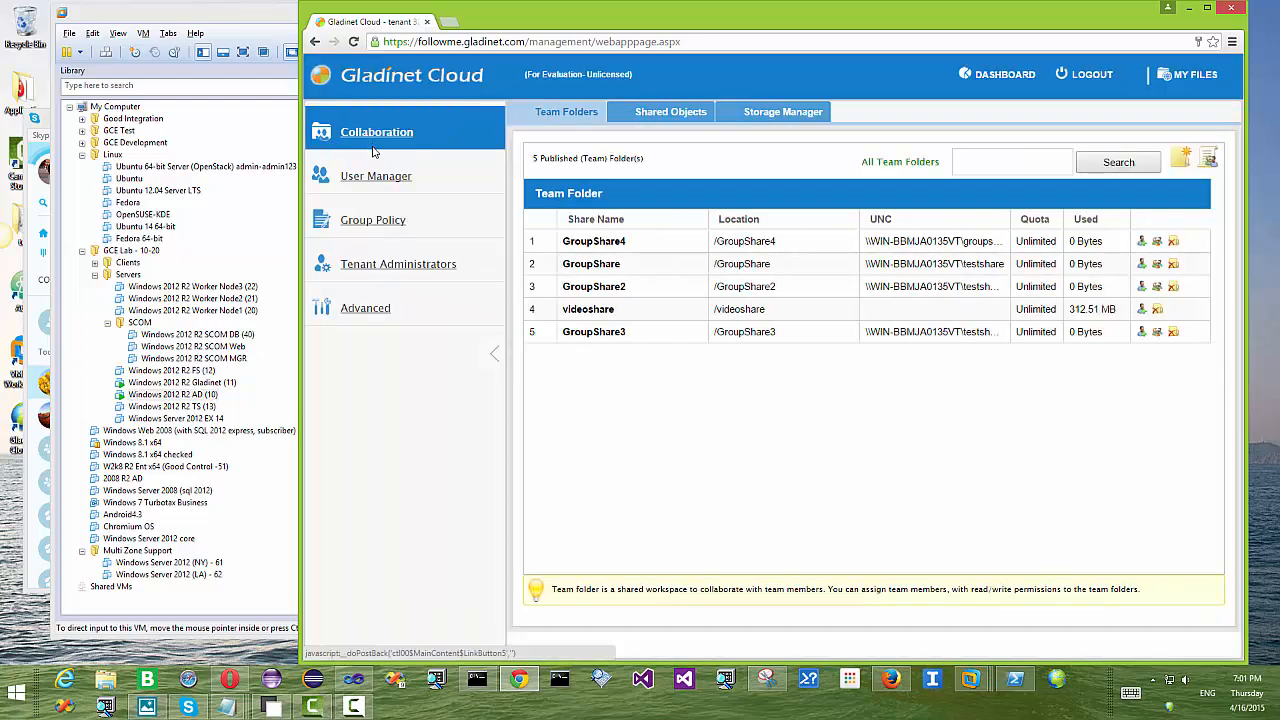
click(378, 177)
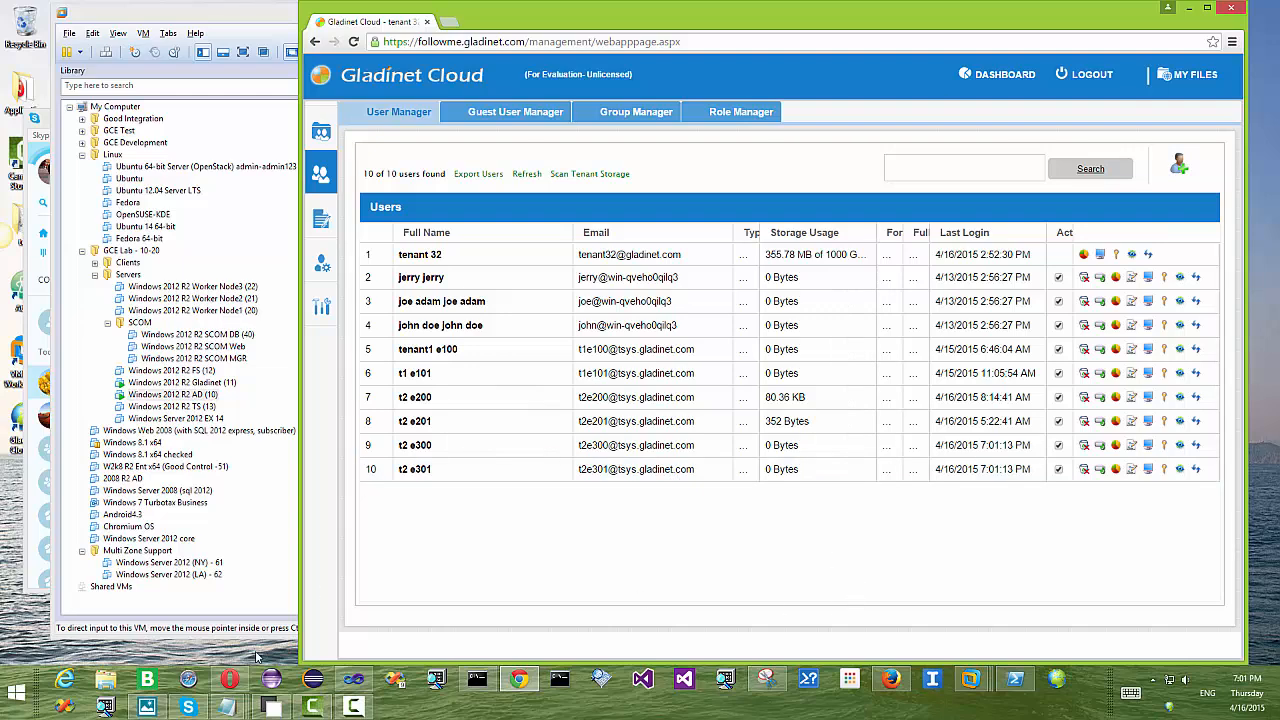
click(230, 679)
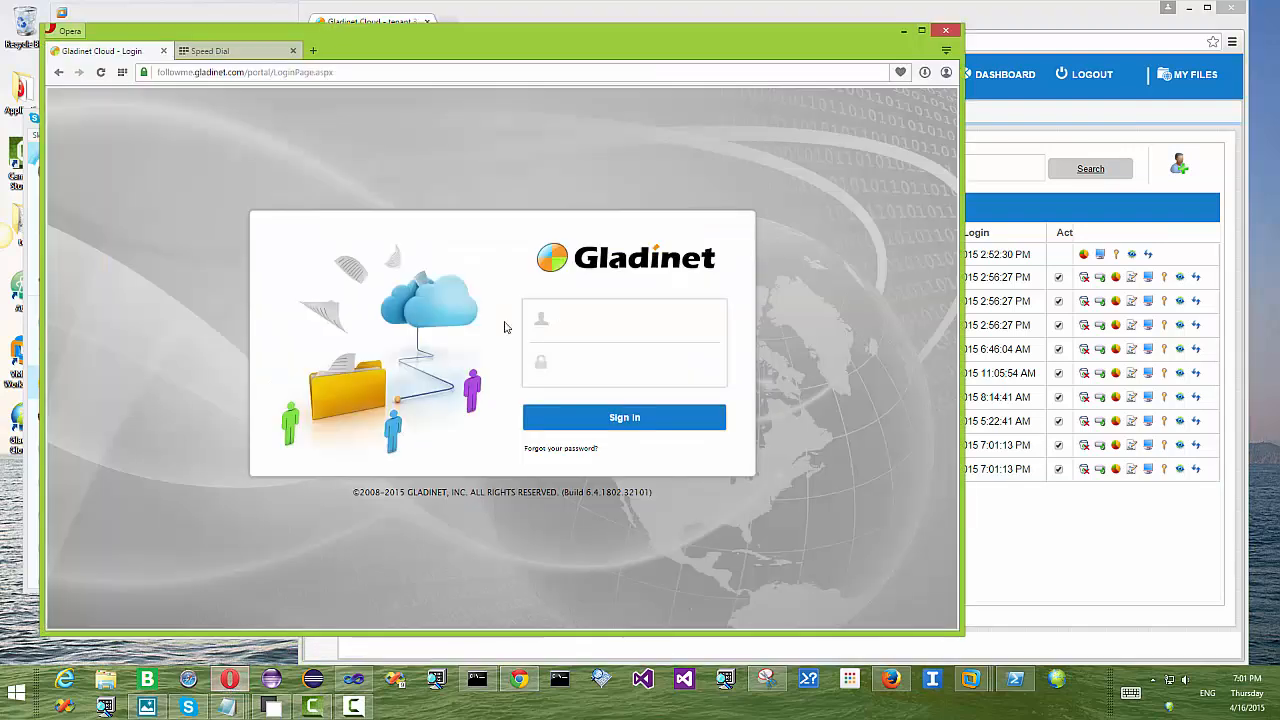
Step: Sign in to the Opera portal with the t2 e300 test user's email and password
drag(247, 72, 157, 72)
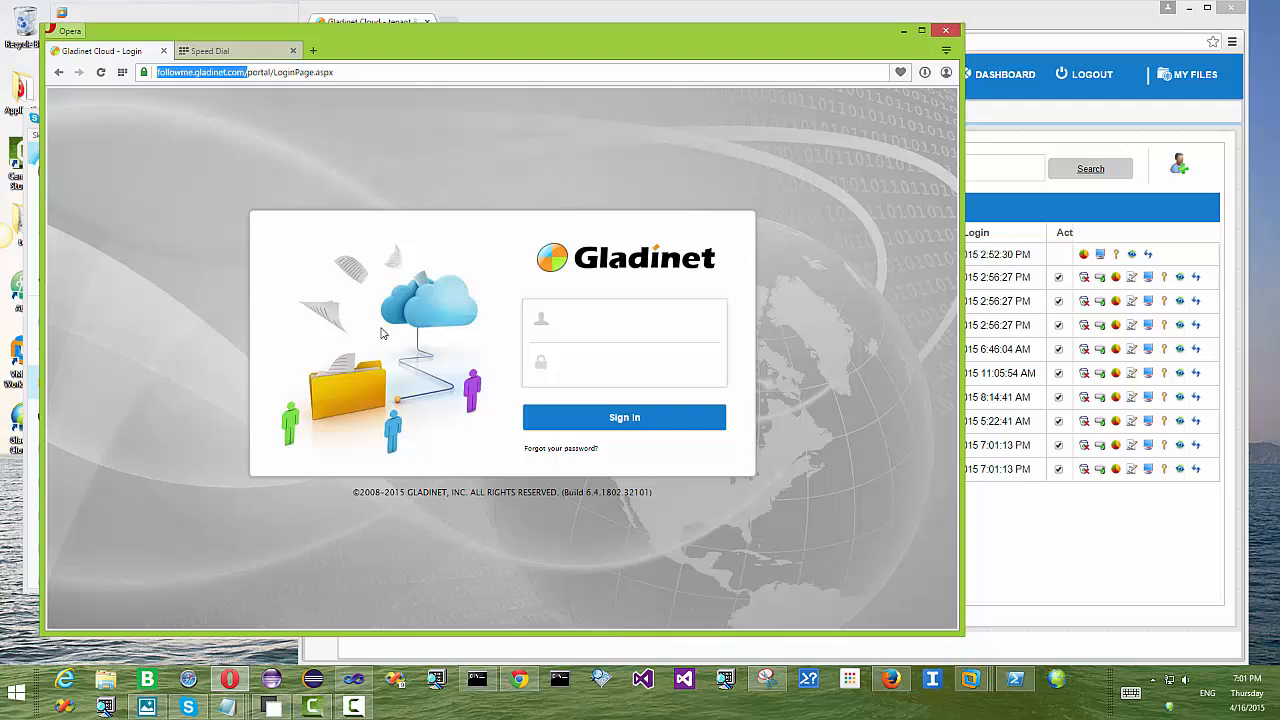
click(604, 323)
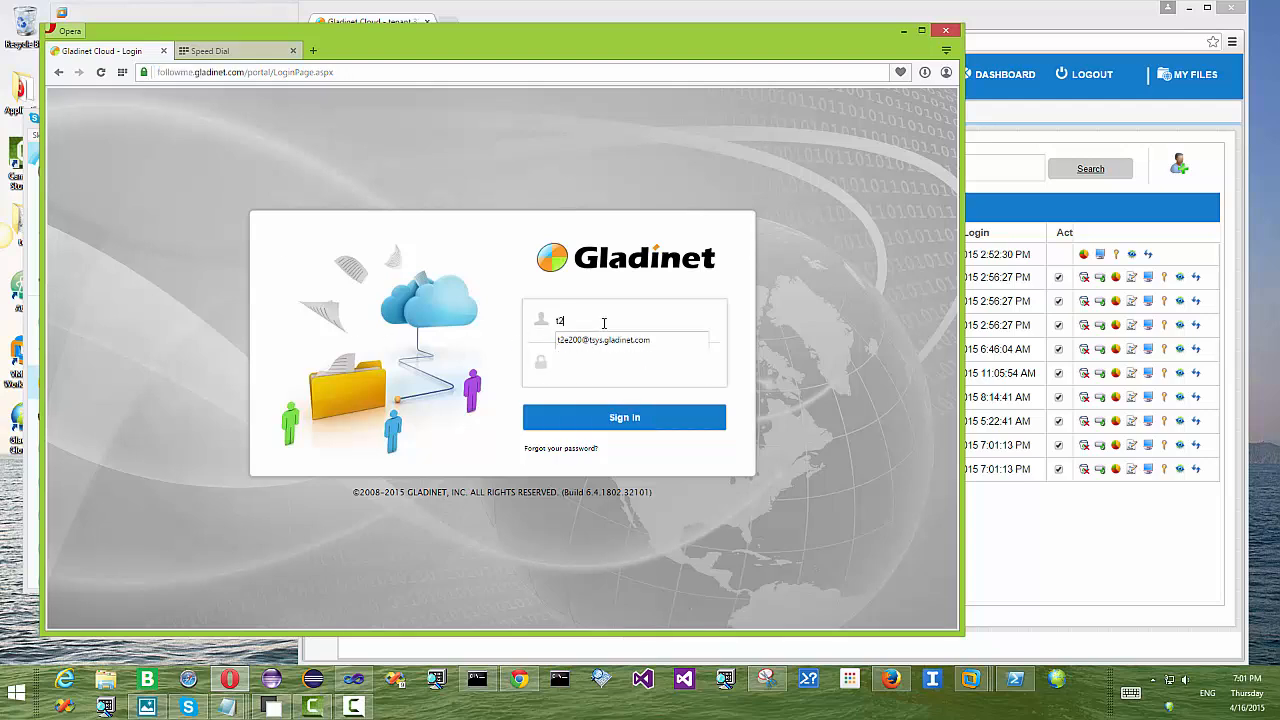
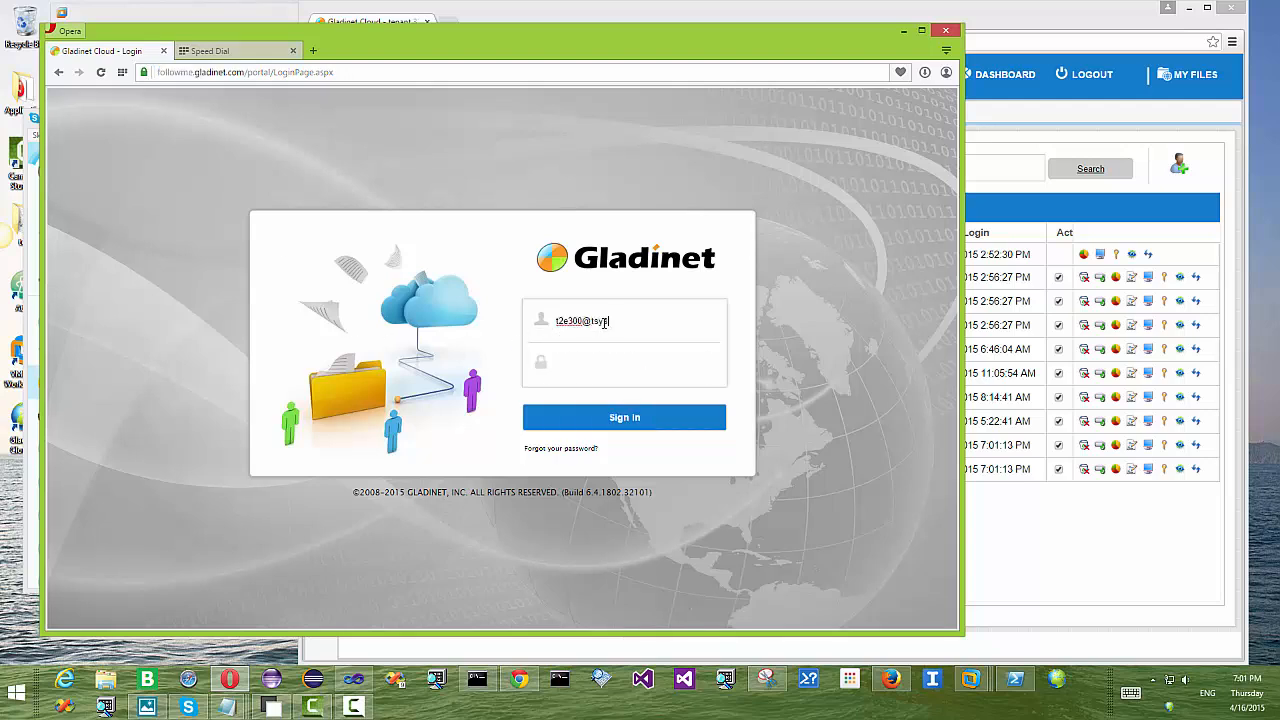
text(••)
click(624, 418)
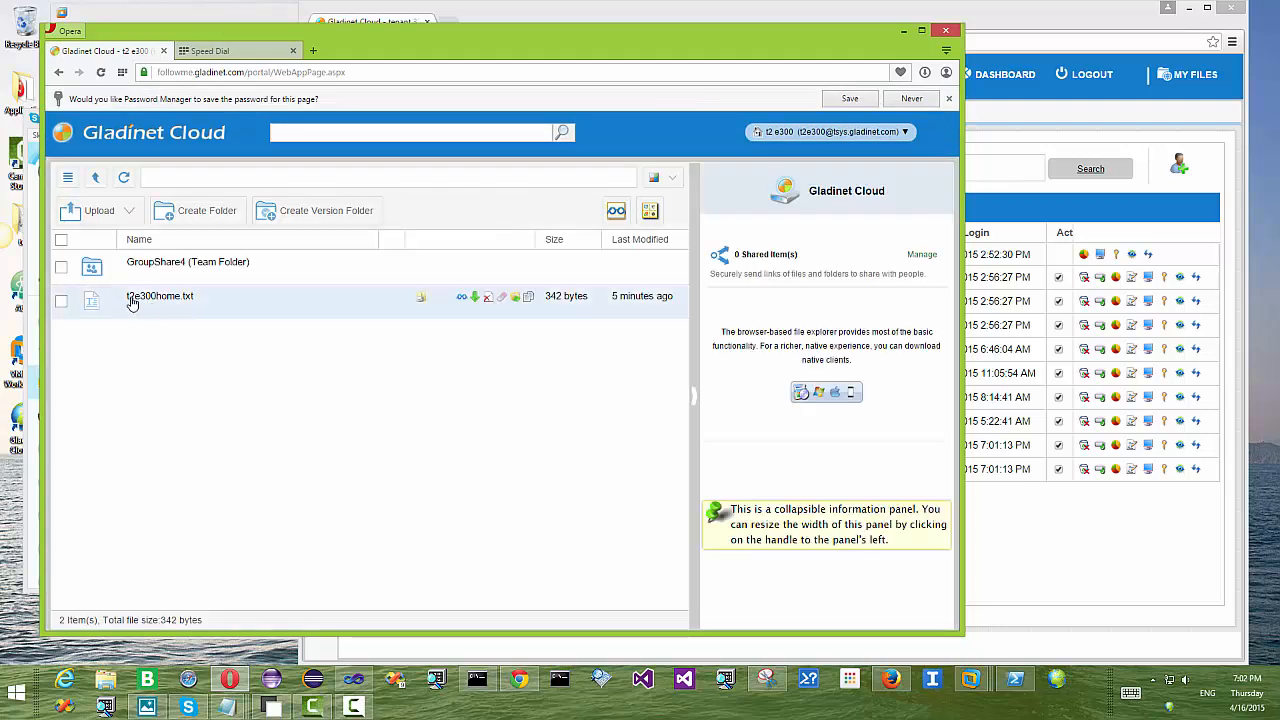
Step: Open the GroupShare4 team folder and switch the portal theme to Mauve
click(220, 264)
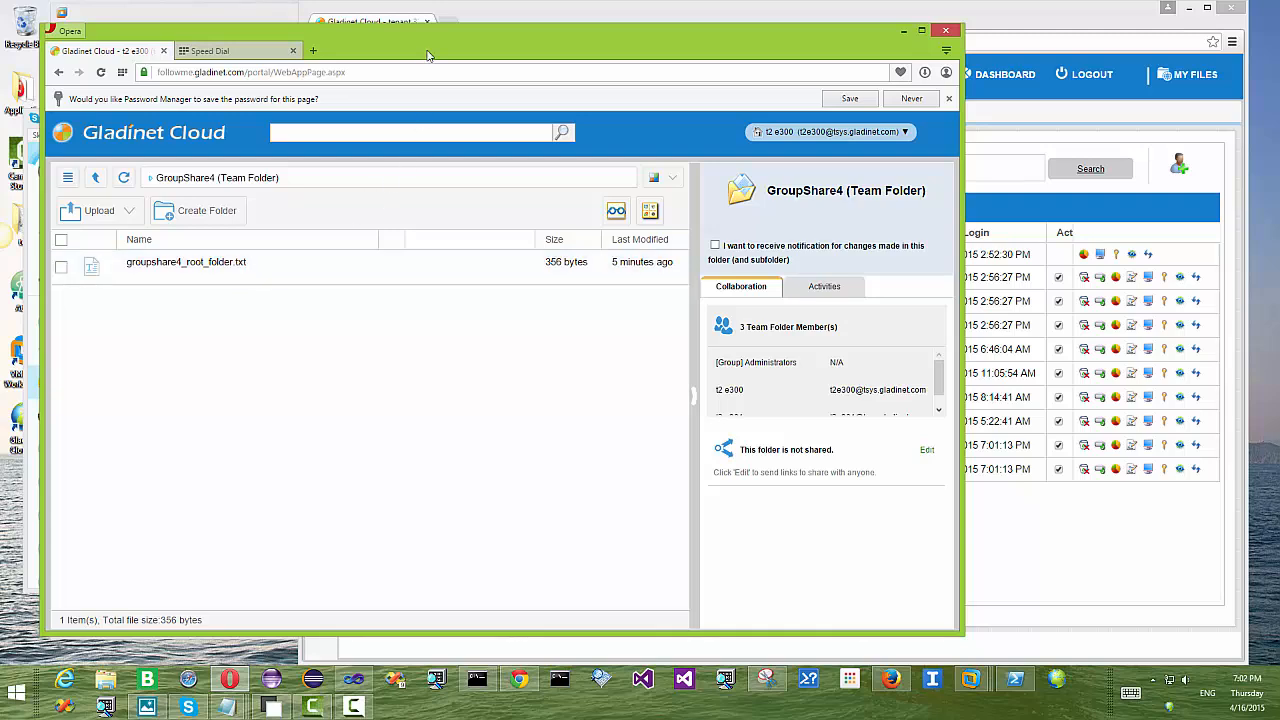
drag(427, 55, 572, 52)
click(818, 177)
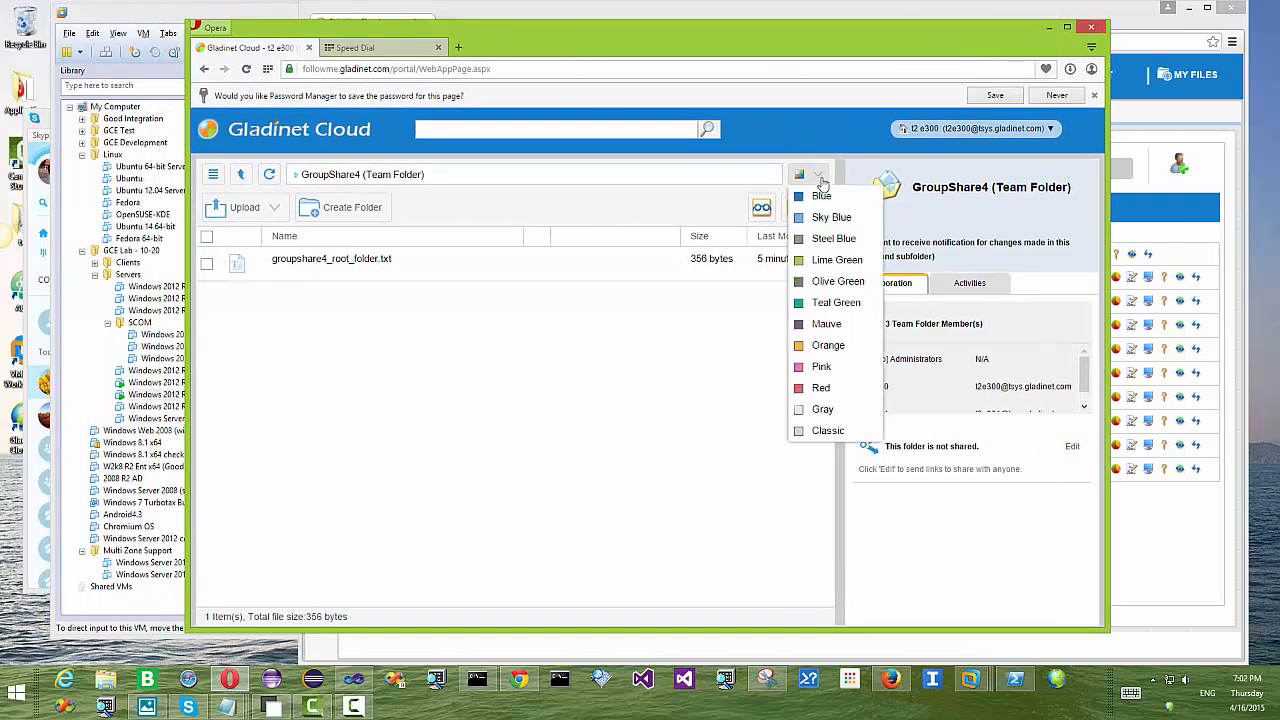
click(826, 325)
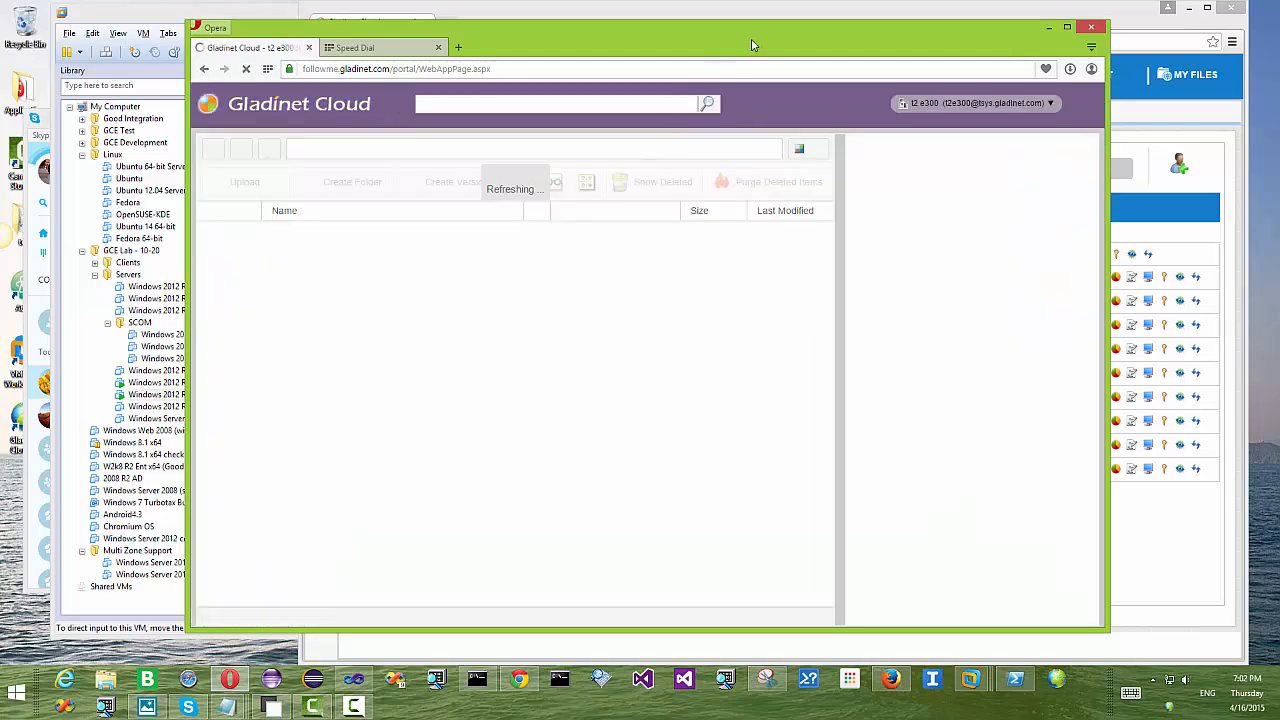
drag(754, 45, 631, 45)
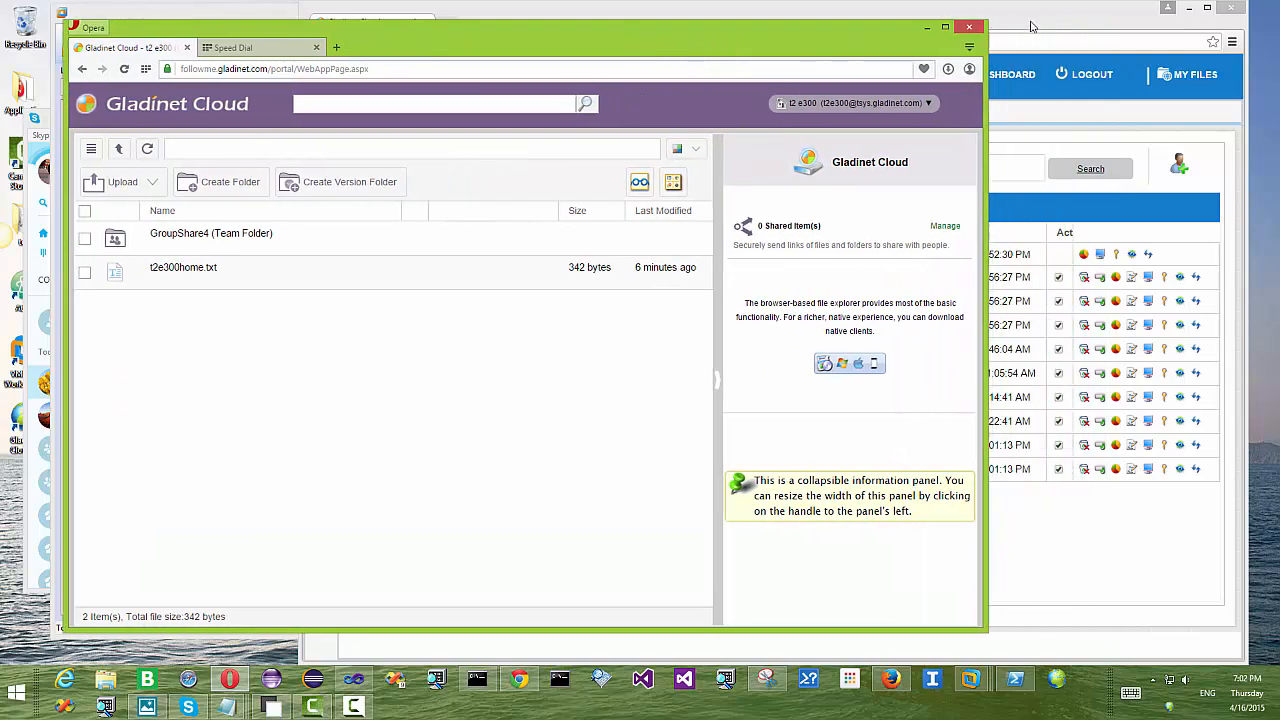
Step: Reopen GroupShare4 in the test user's portal, then bring up a This PC window
click(1048, 25)
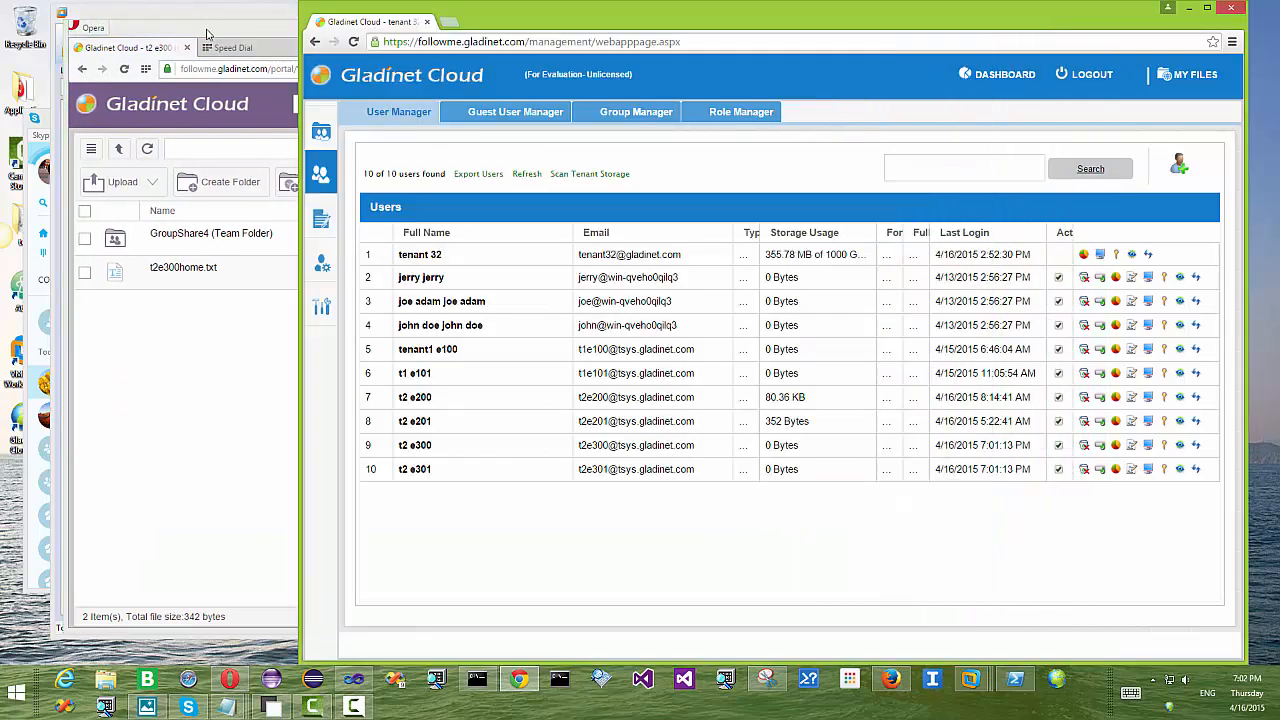
click(210, 35)
click(789, 104)
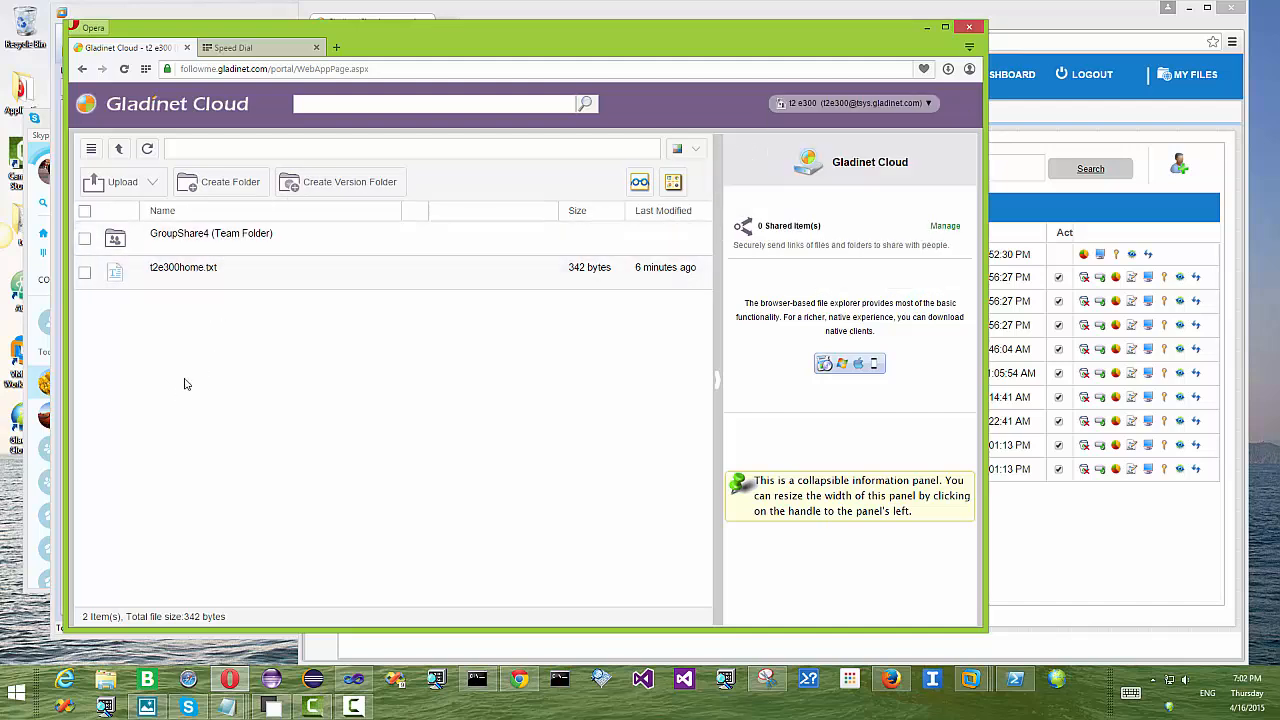
double_click(192, 236)
drag(398, 47, 538, 52)
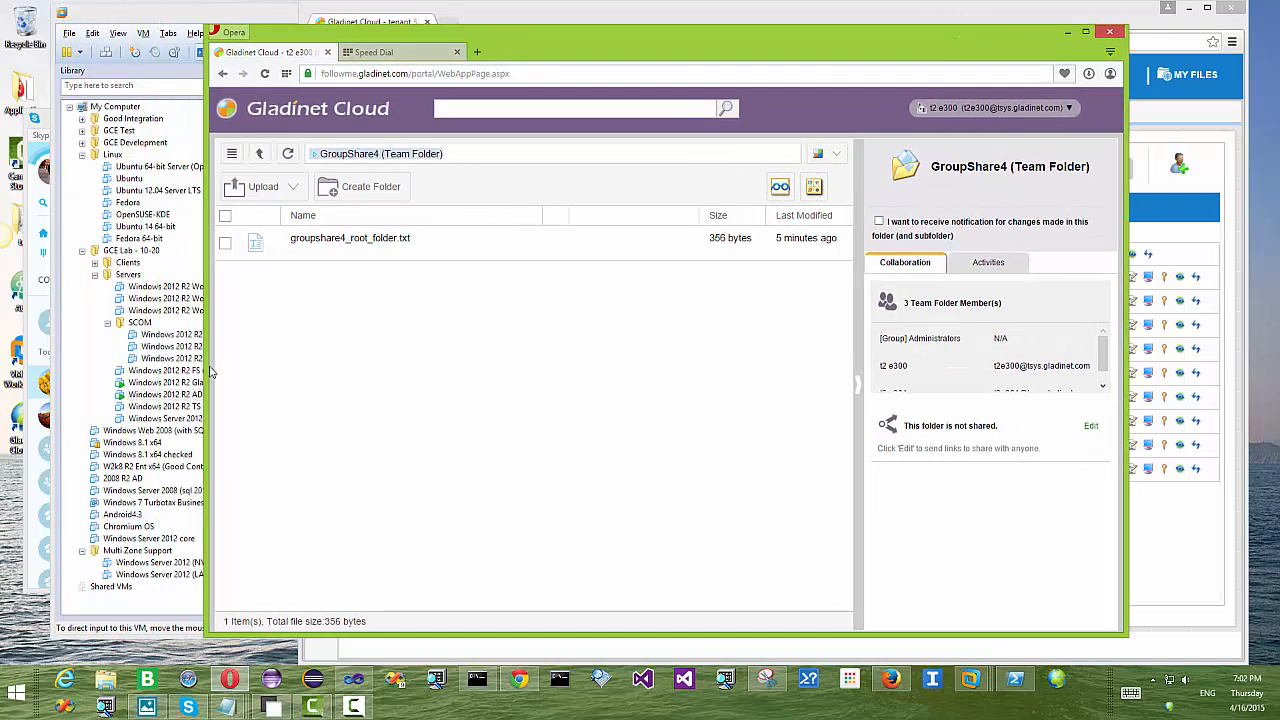
click(107, 684)
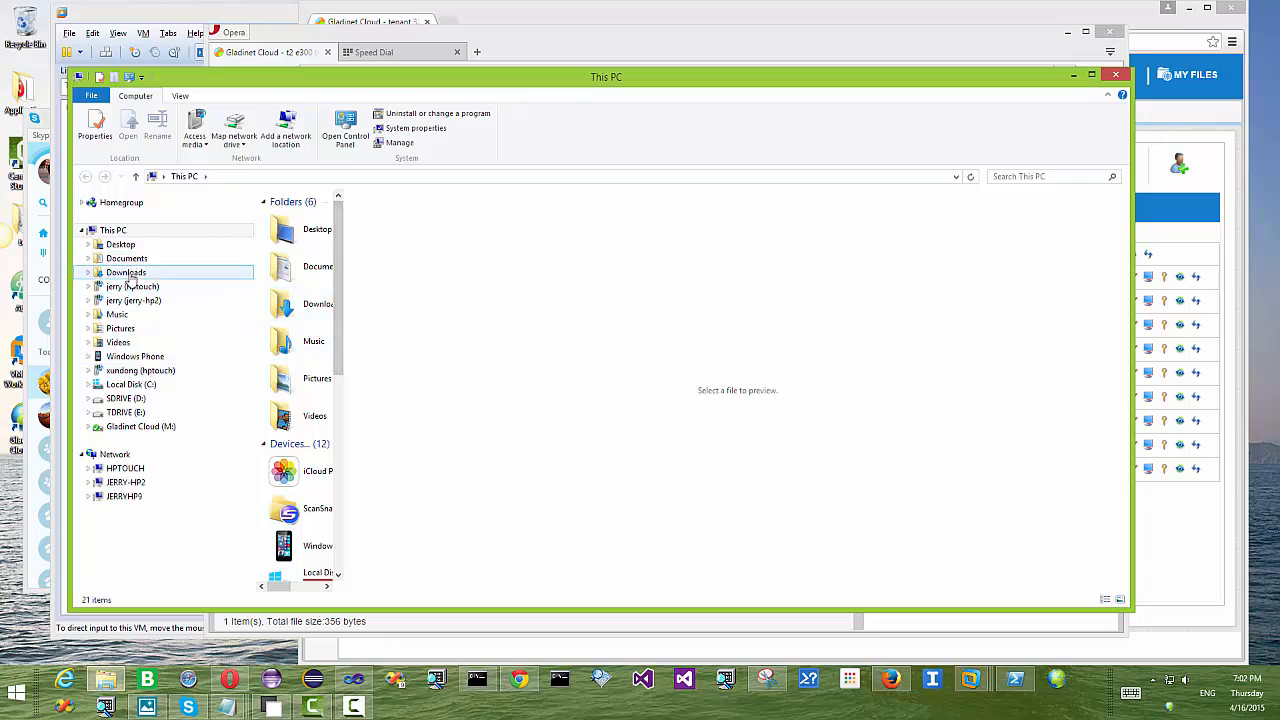
Step: Drag install1.png, install2.png and install3.png from Pictures\server-core onto the portal's GroupShare4 list
click(124, 329)
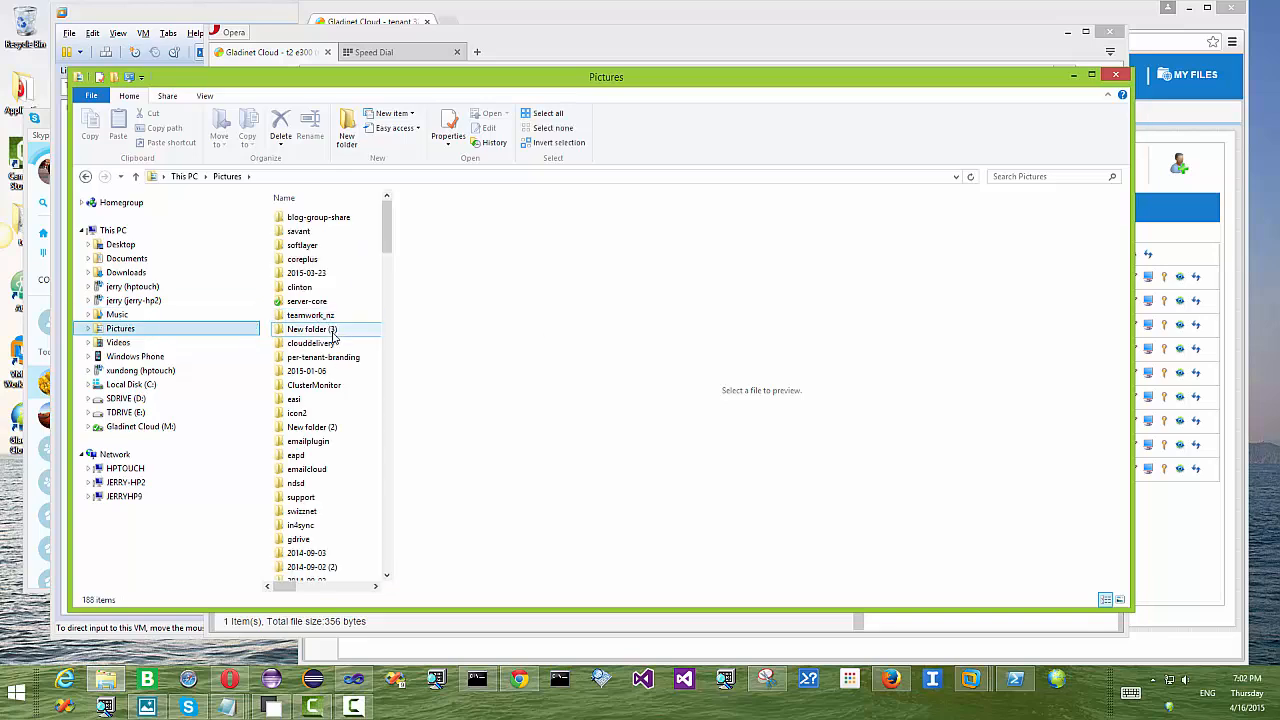
click(322, 302)
double_click(333, 309)
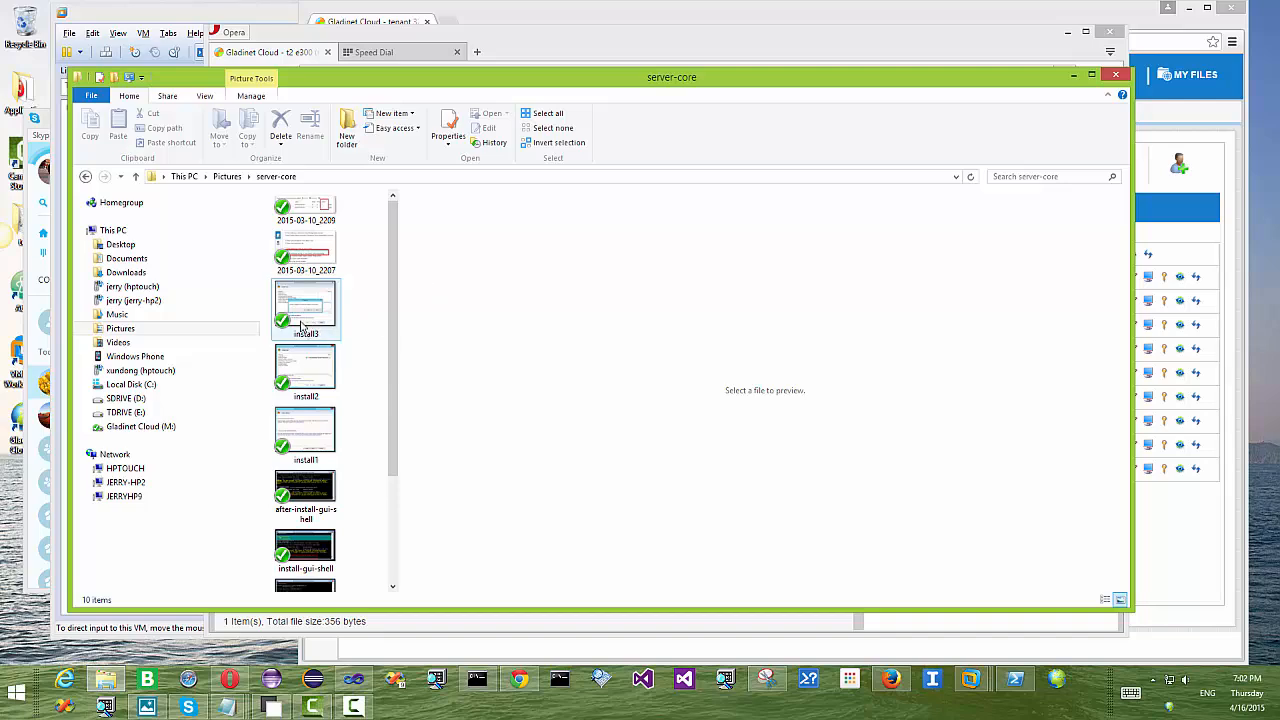
click(300, 325)
shift+click(305, 430)
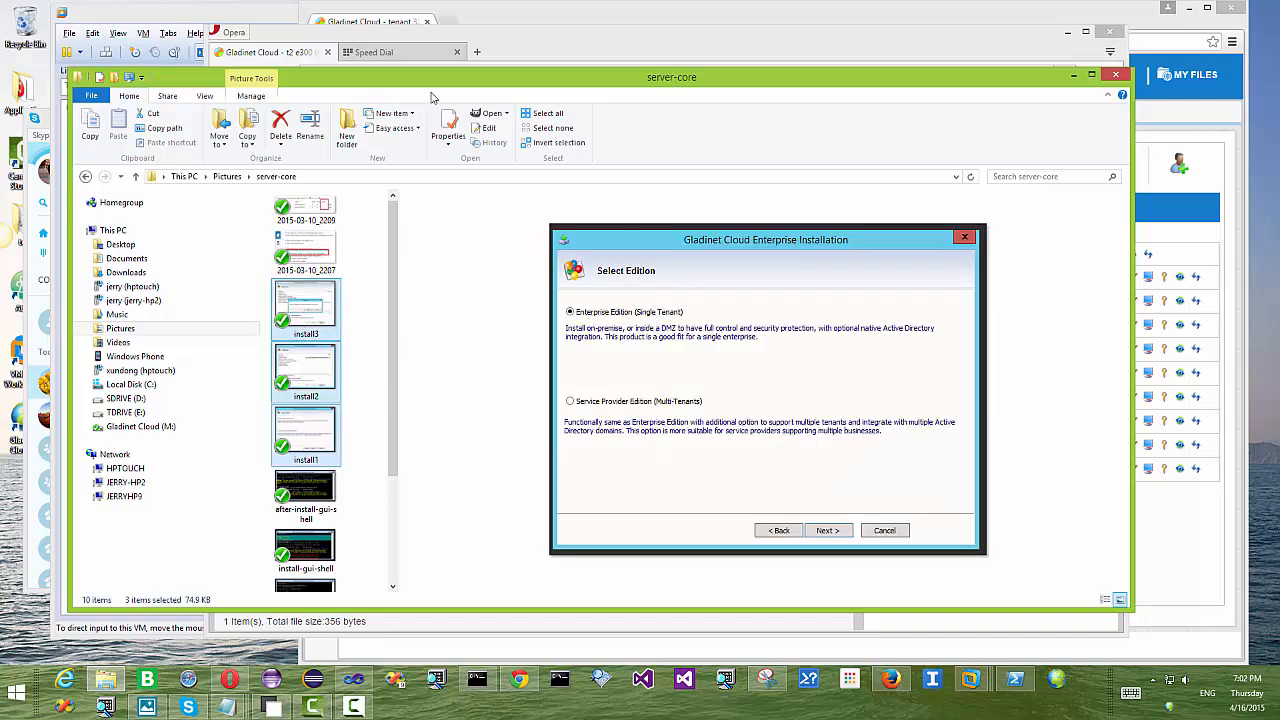
drag(434, 80, 369, 357)
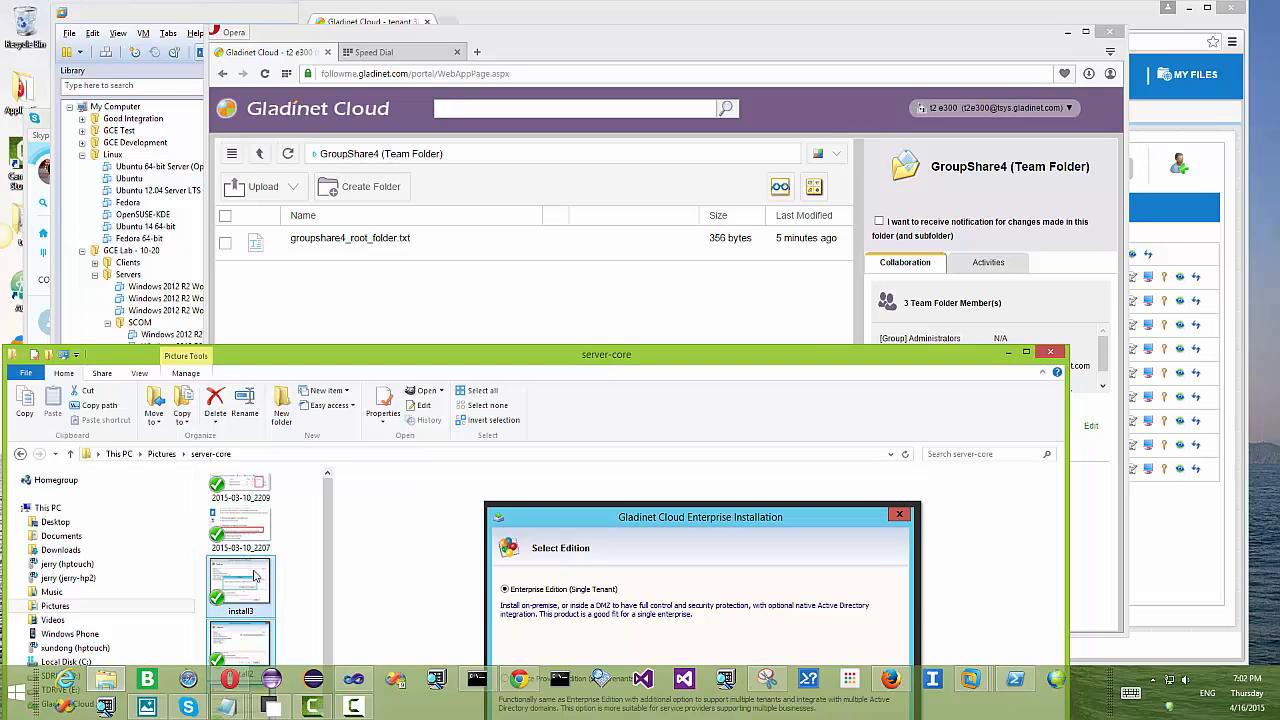
drag(254, 577, 349, 300)
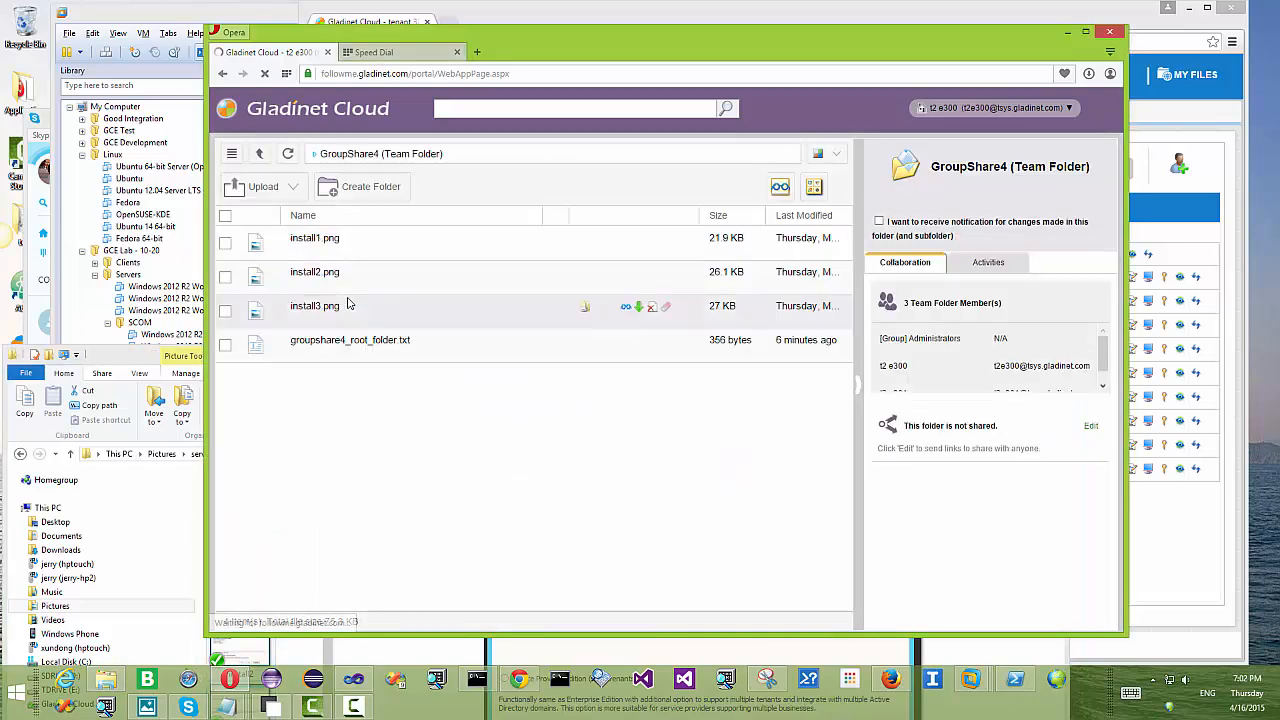
drag(610, 24, 432, 40)
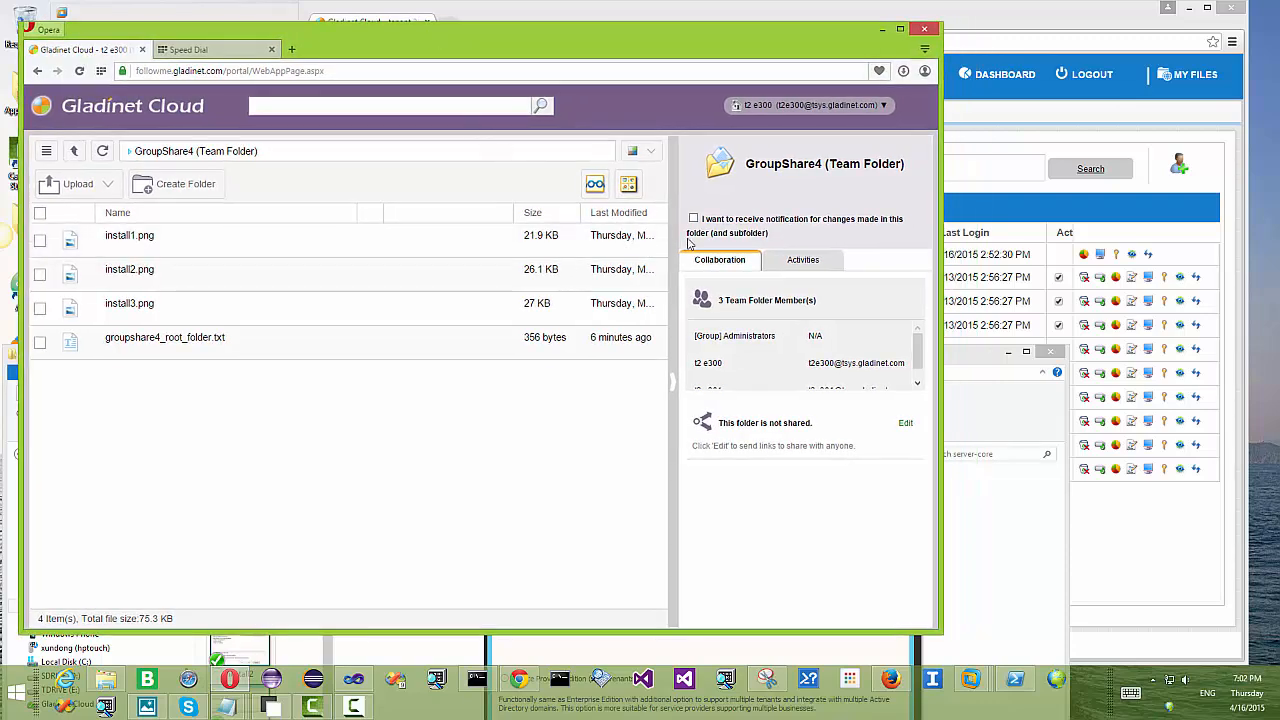
Step: In Firefox, sign in to Gladinet Cloud with the second user's e-mail and password, declining password saving
click(898, 688)
click(1007, 321)
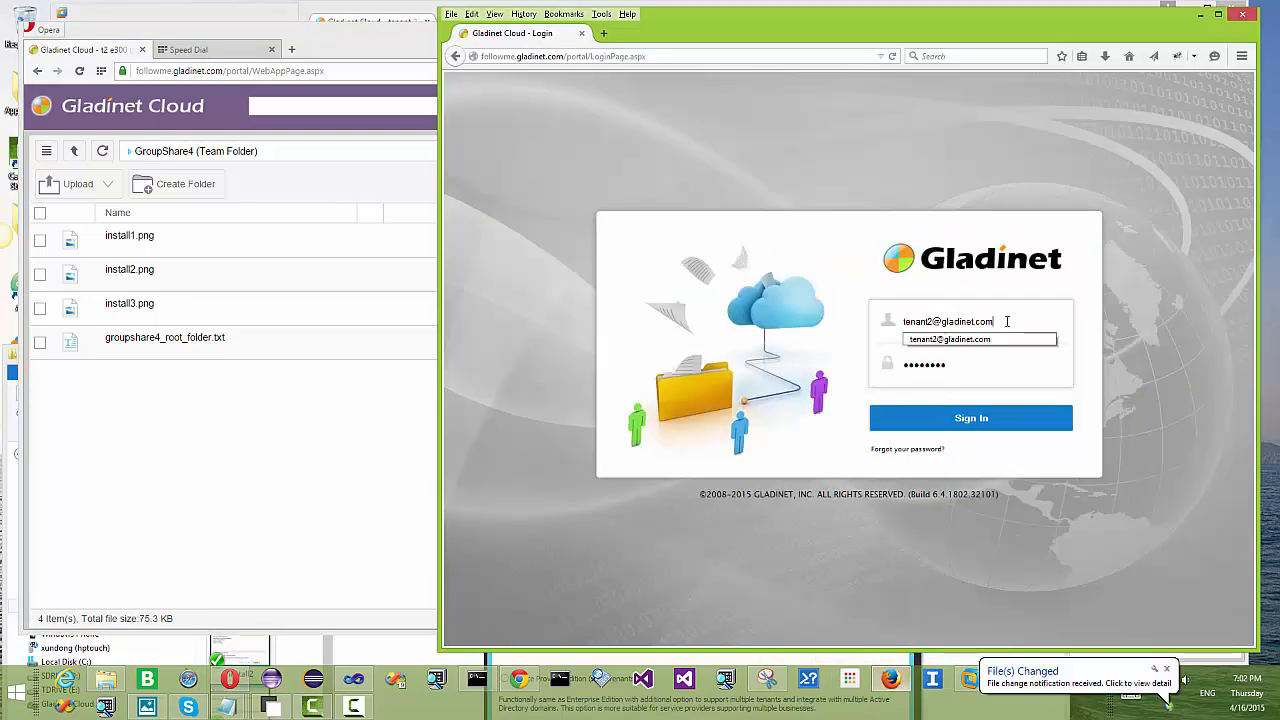
key(ctrl+a)
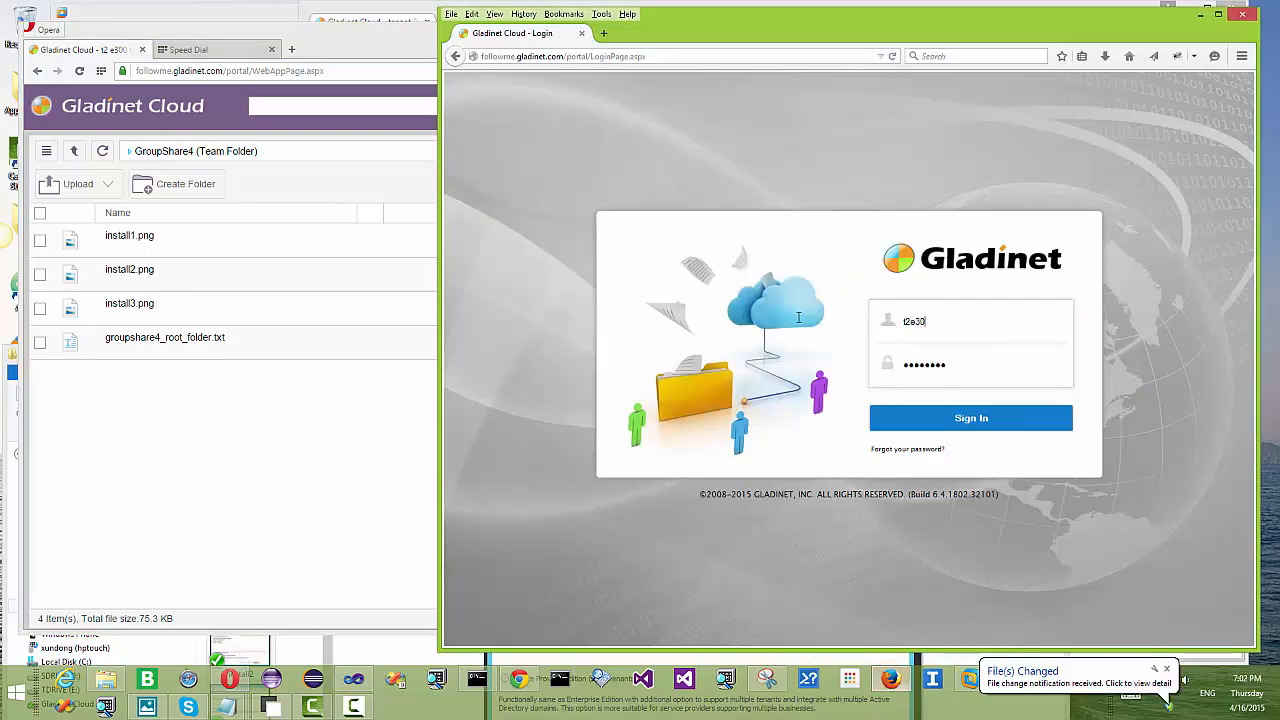
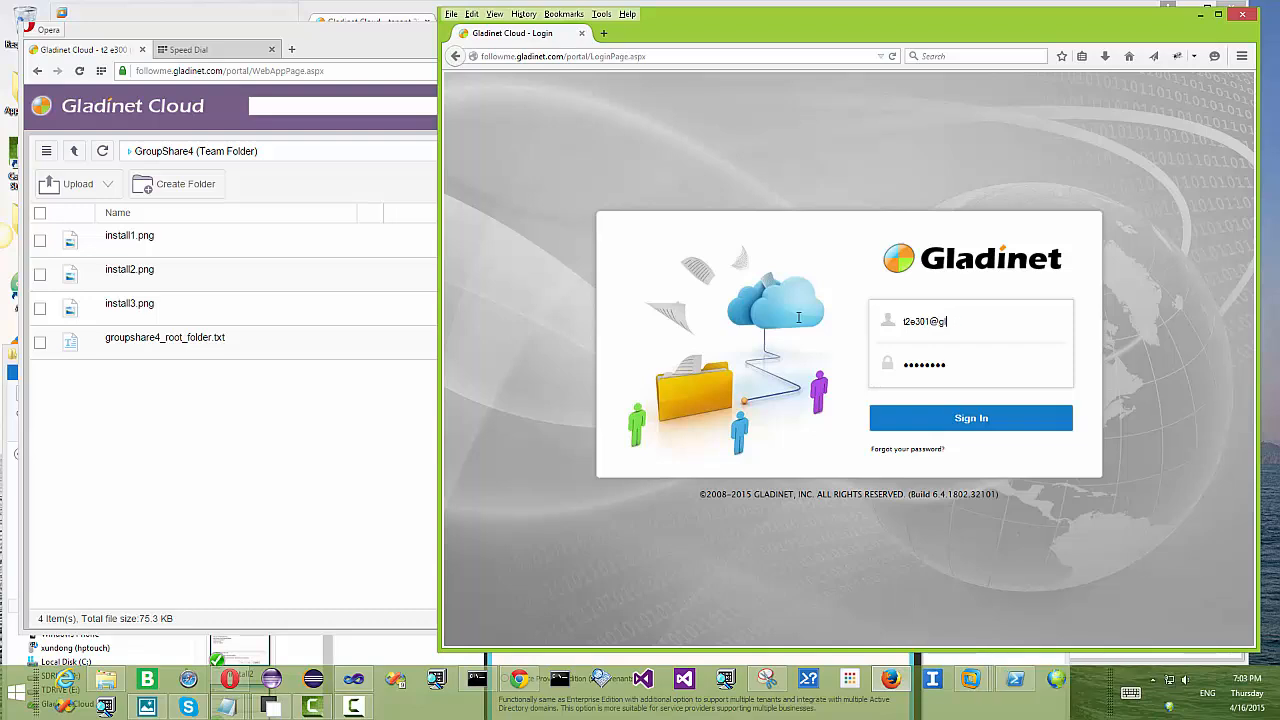
key(Tab)
text(••)
click(978, 423)
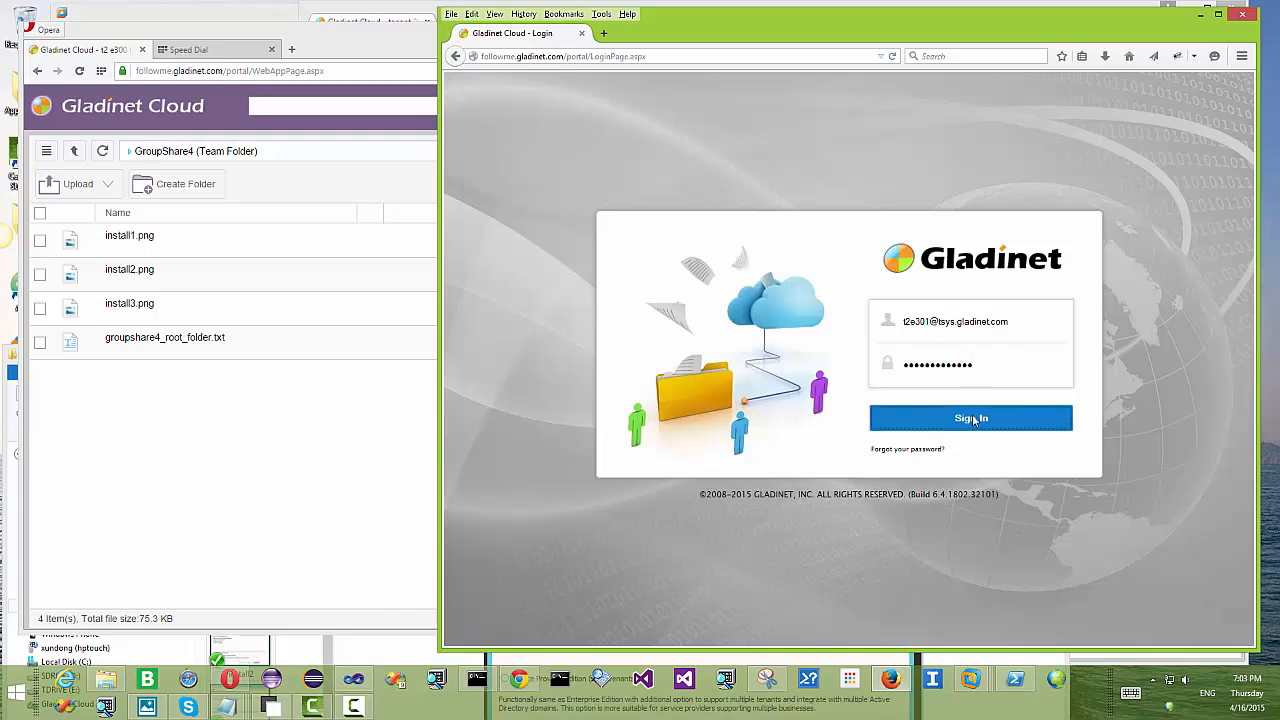
click(663, 120)
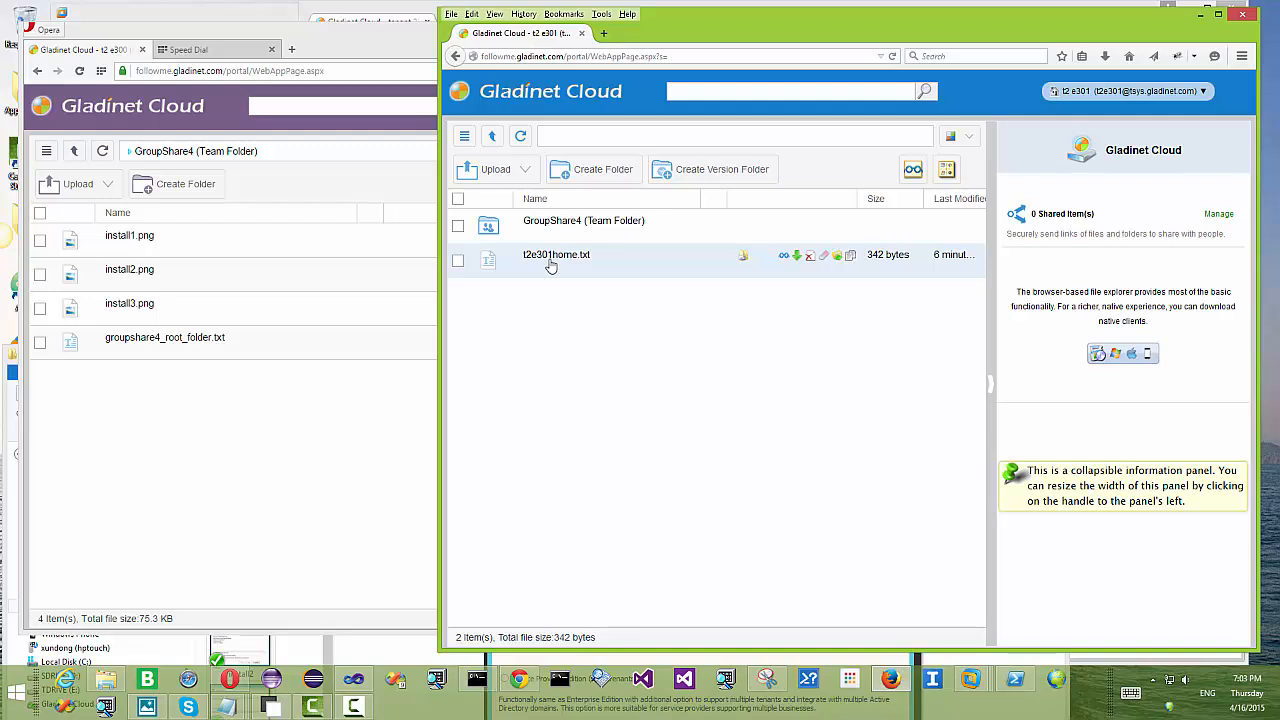
Step: Switch the theme to Olive Green and create a folder named FolderByE301 inside GroupShare4
click(973, 140)
click(971, 248)
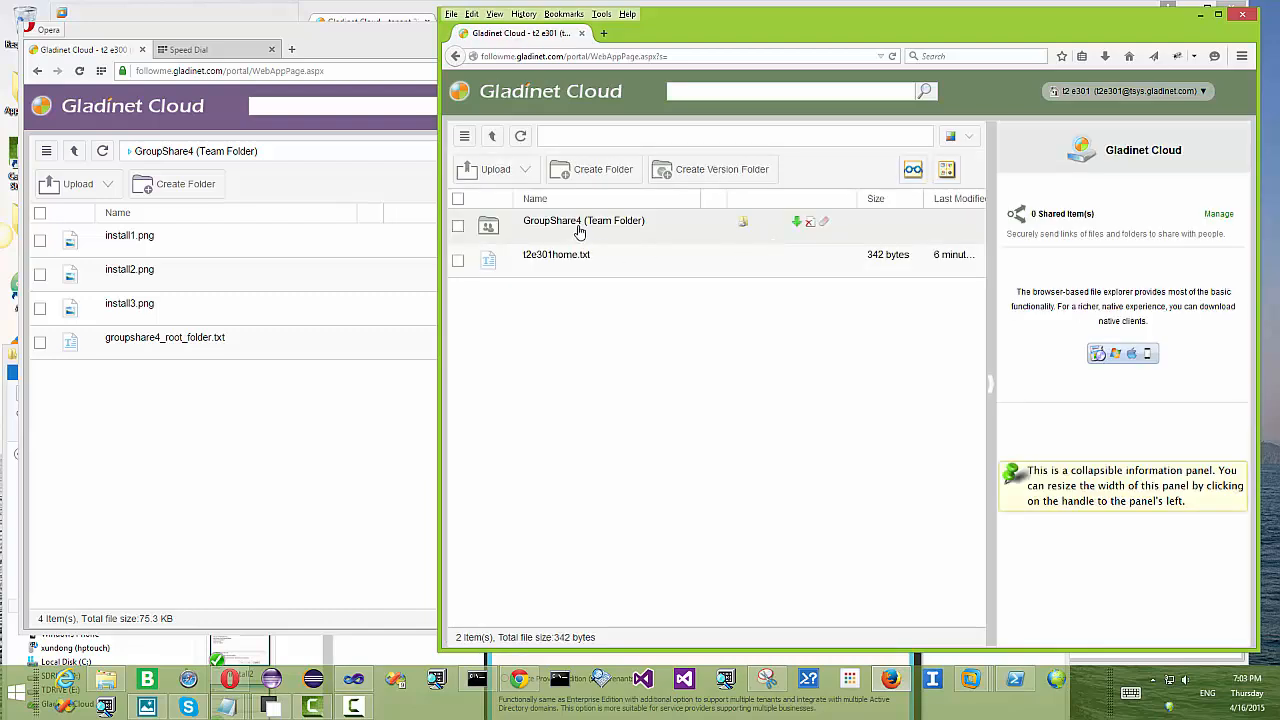
click(578, 222)
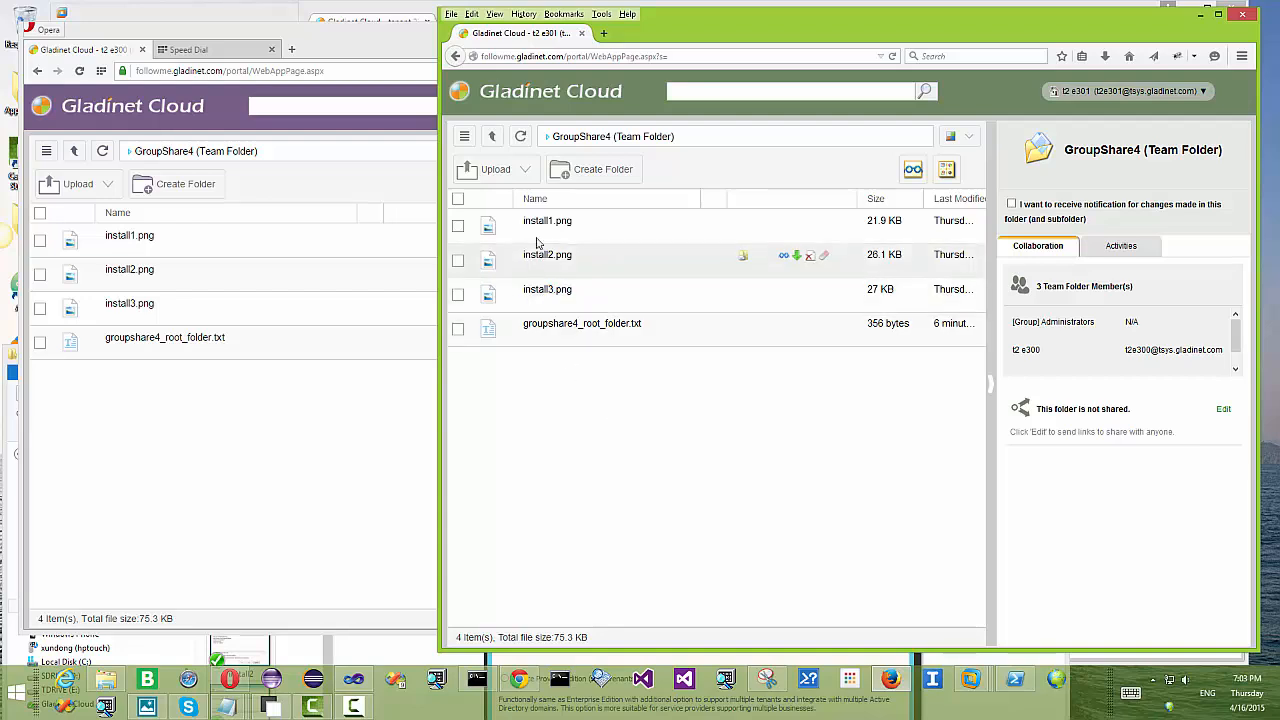
click(600, 169)
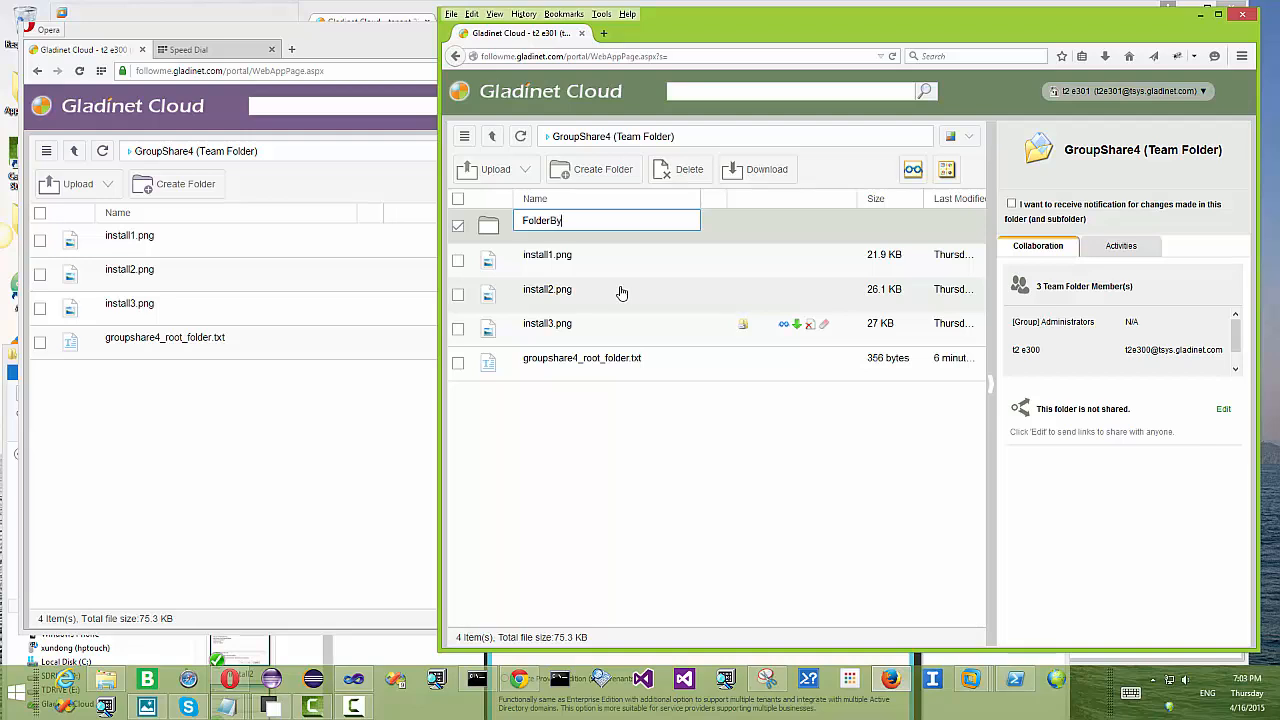
key(Return)
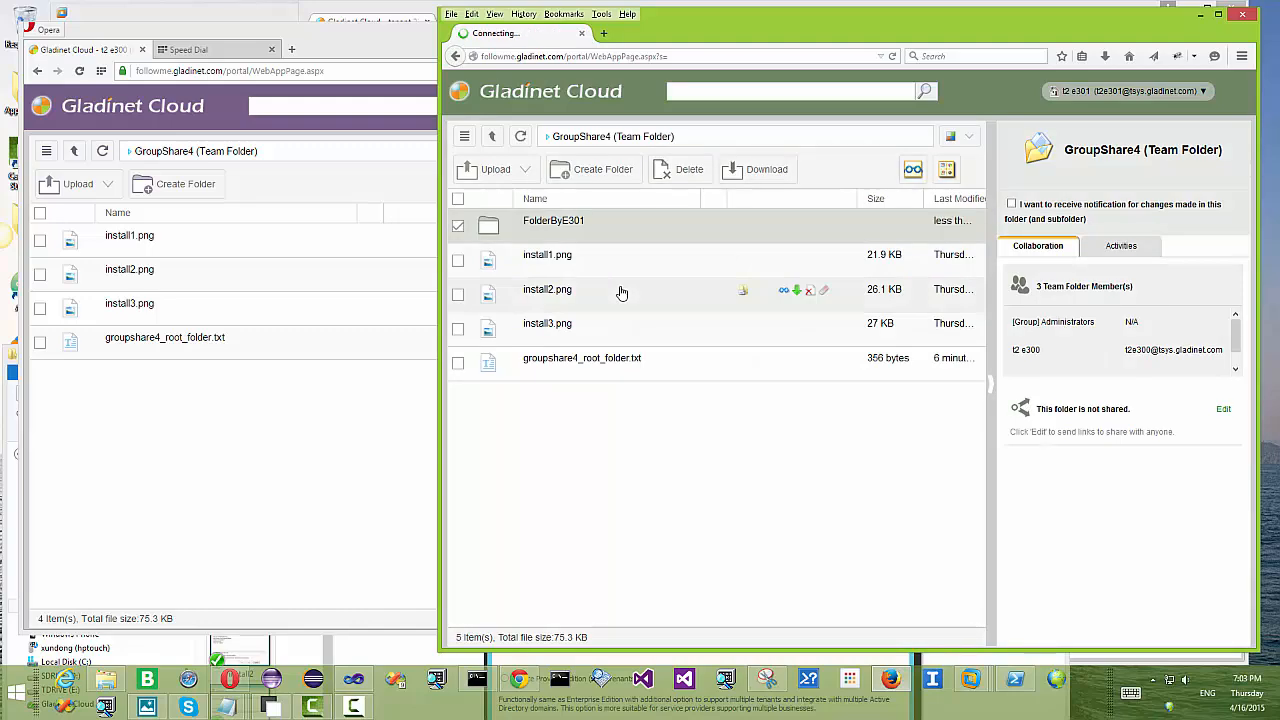
Step: Refresh the first user's Opera session to confirm FolderByE301 appears there too
click(295, 393)
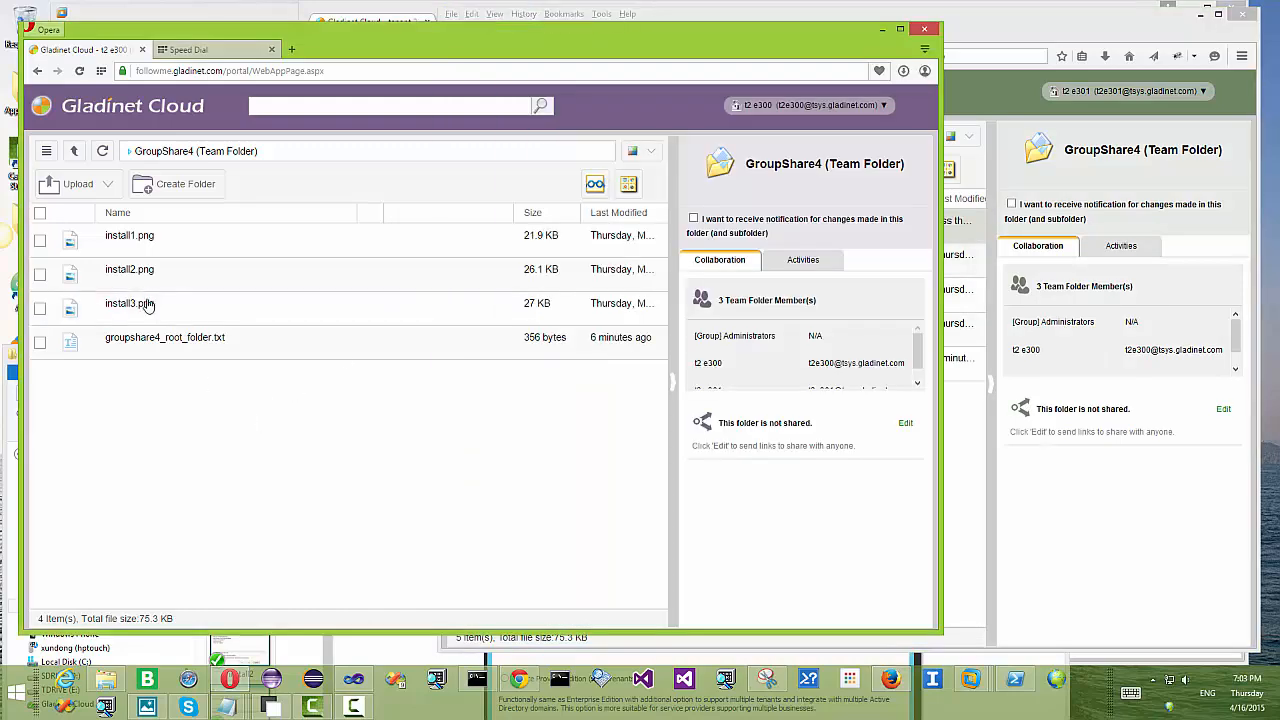
click(102, 151)
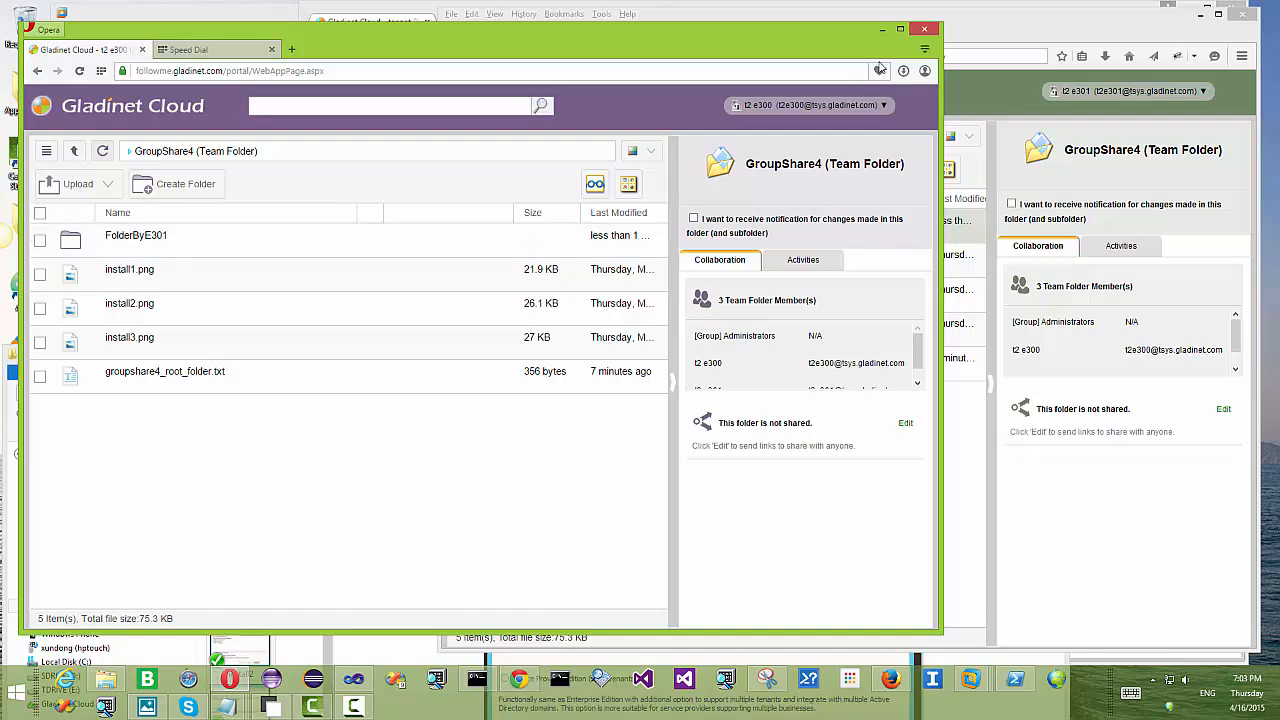
click(1020, 37)
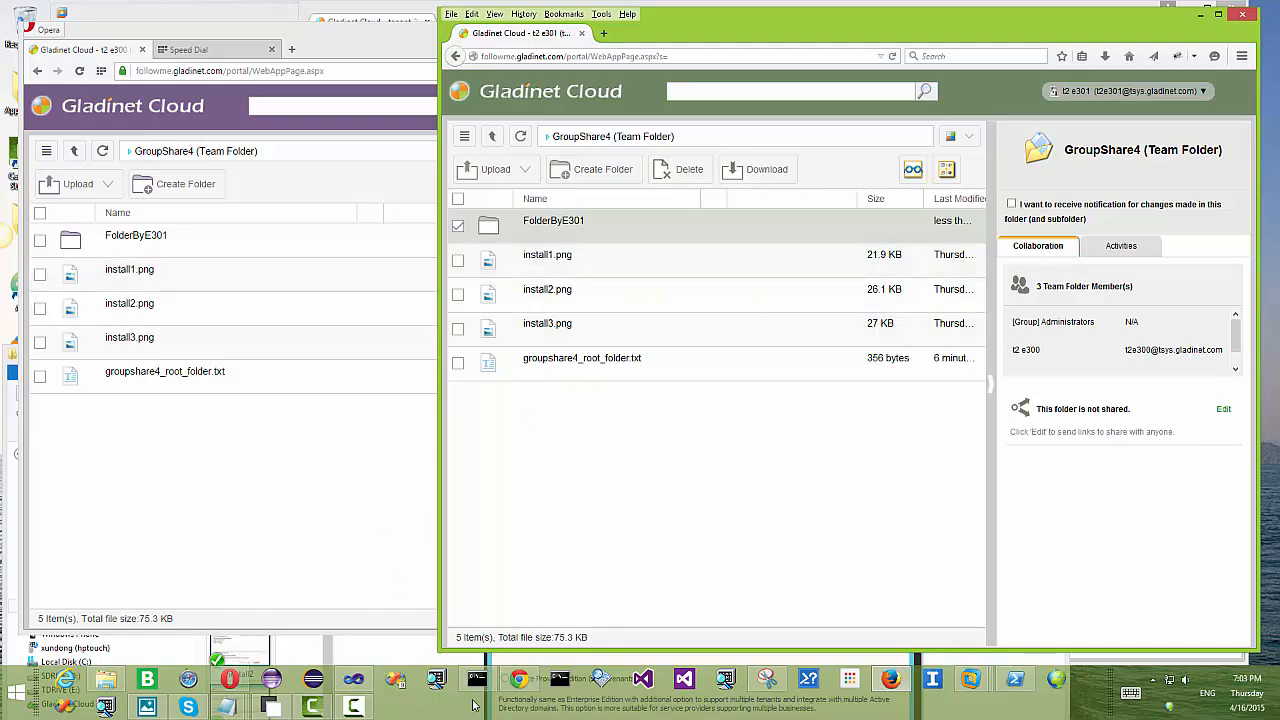
click(970, 680)
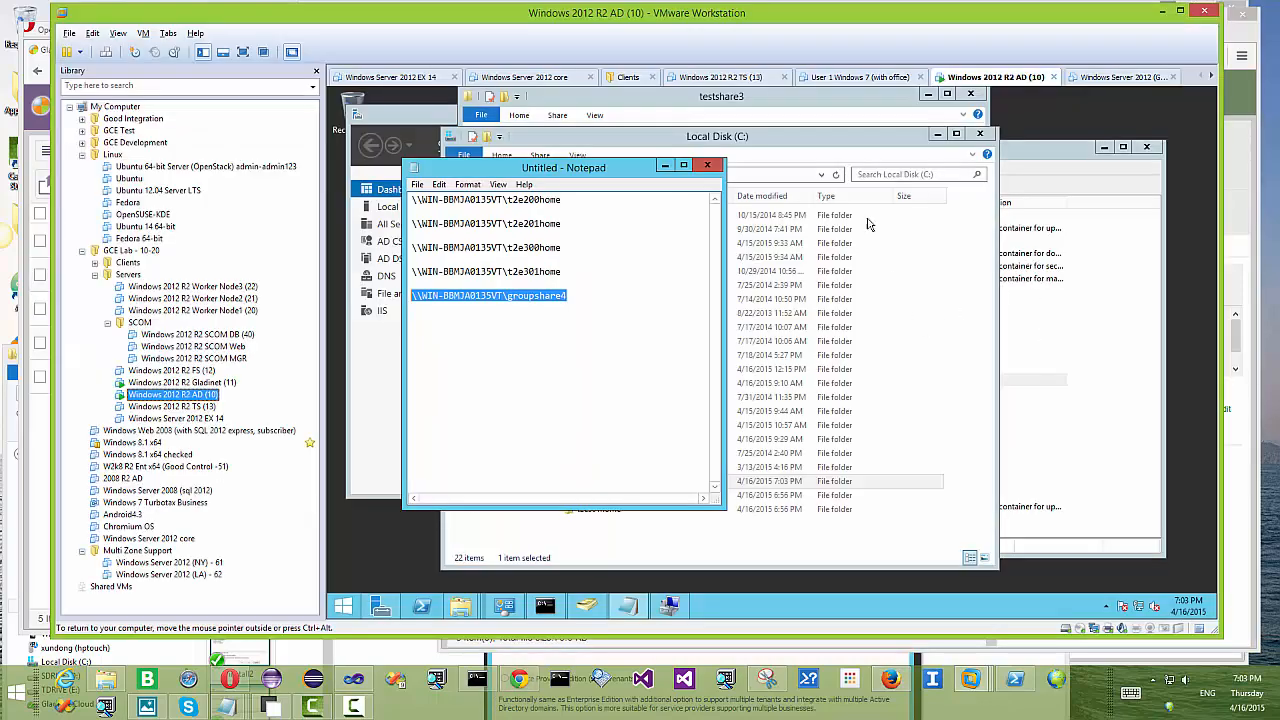
Step: Open C:\groupshare4 on the server and create a new folder named E301OnlyFolder
click(828, 155)
double_click(613, 487)
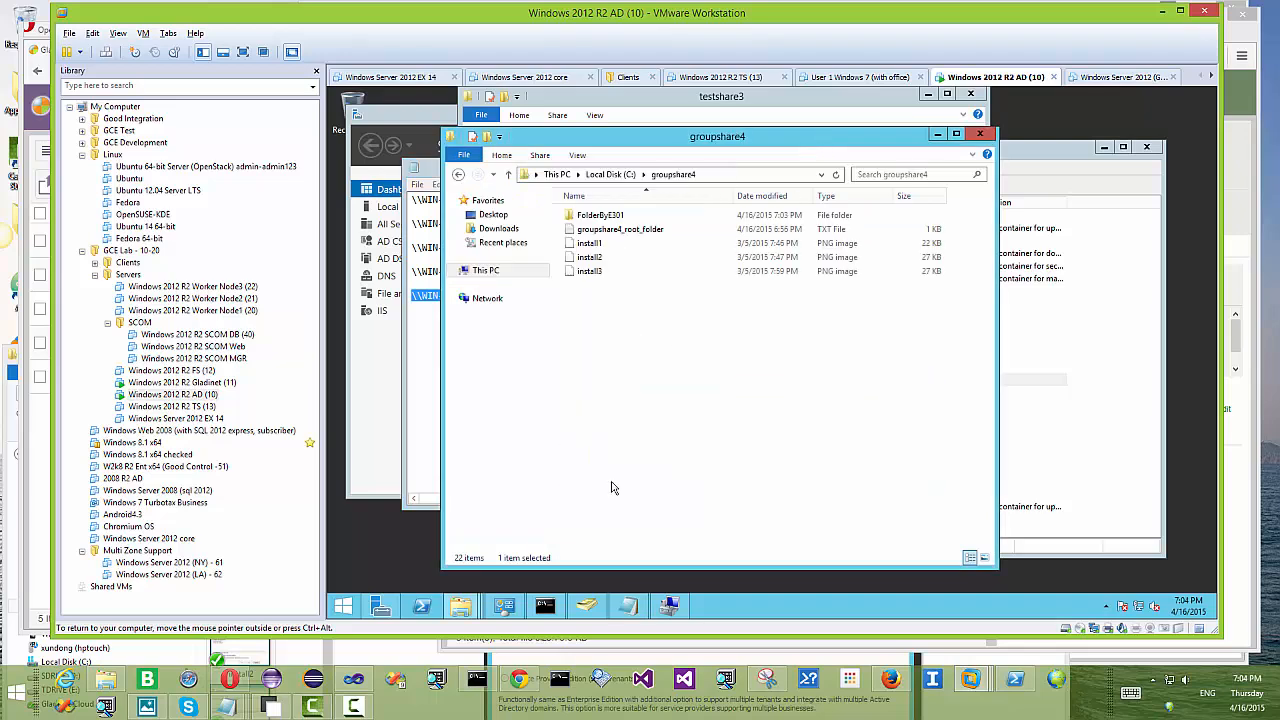
right_click(605, 324)
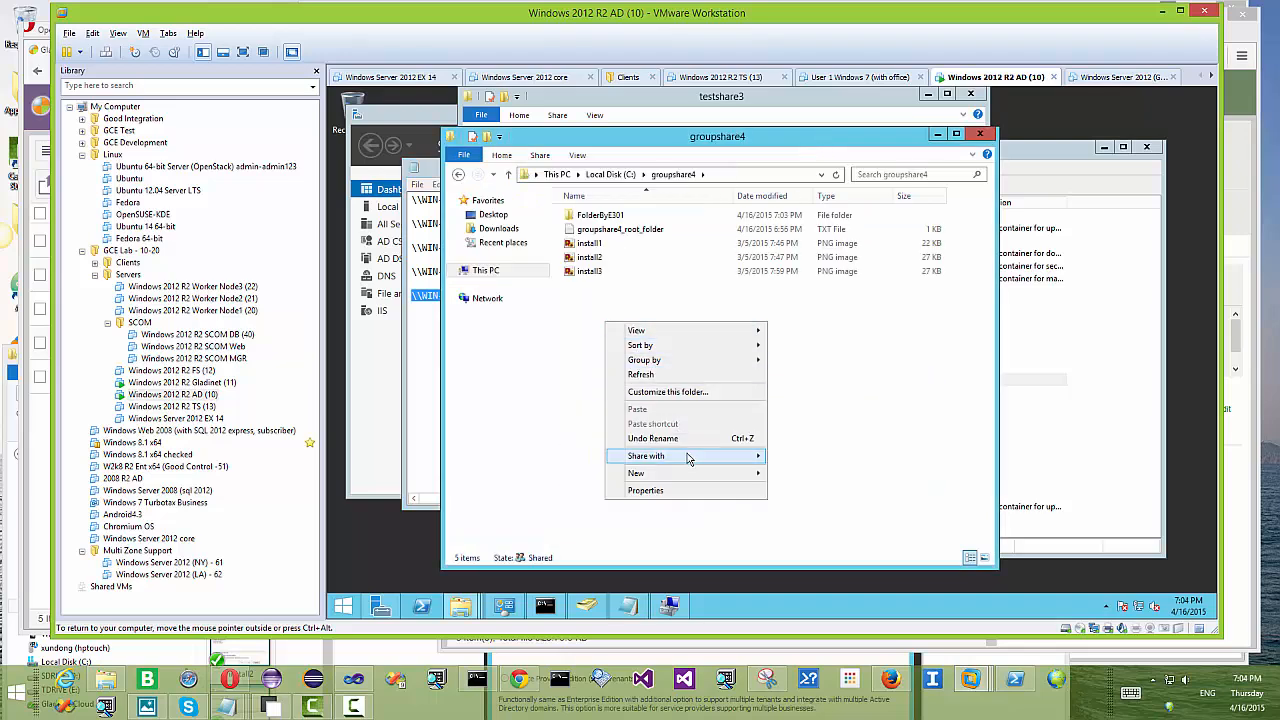
mouse_move(702, 477)
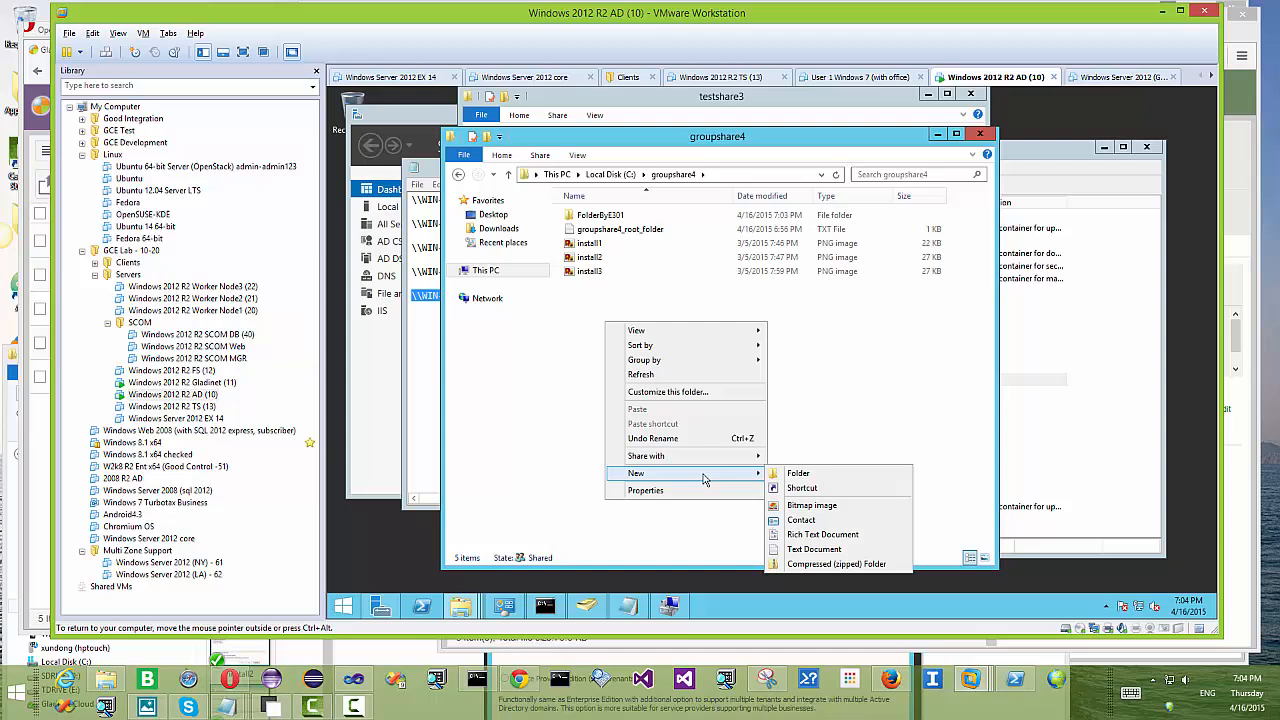
click(815, 477)
text(E301)
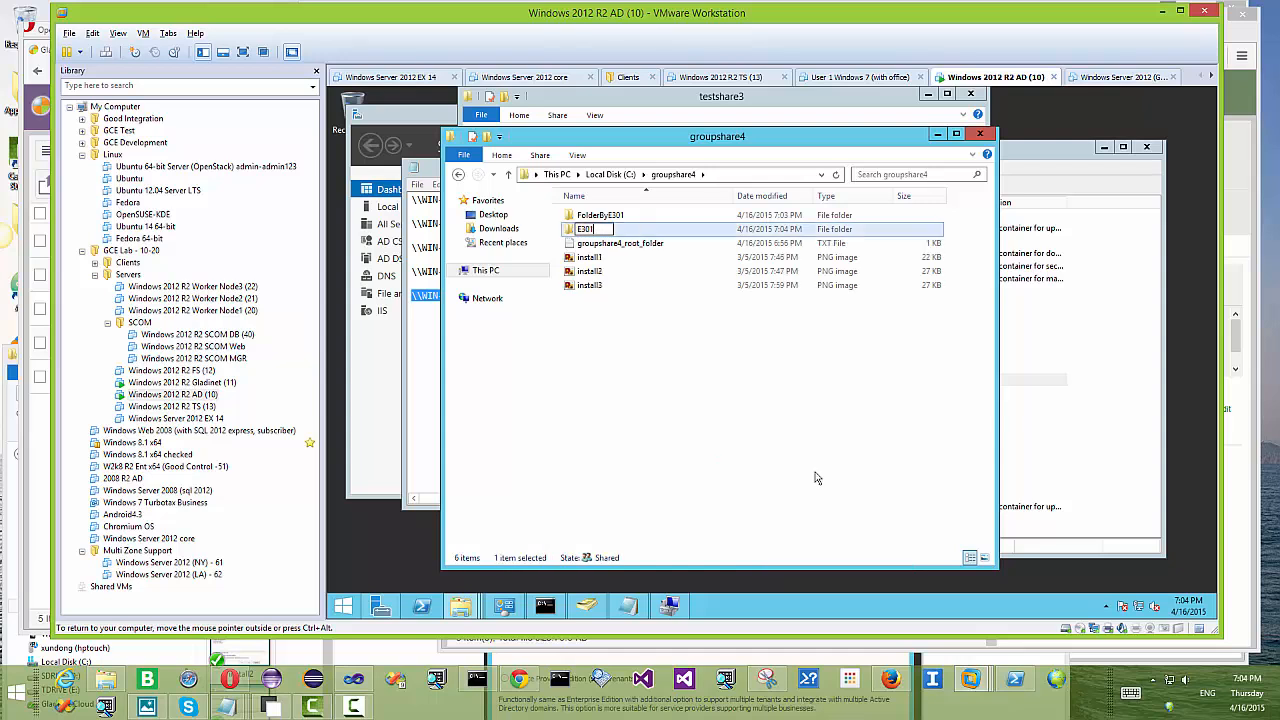
text(OnlyFolder)
key(Return)
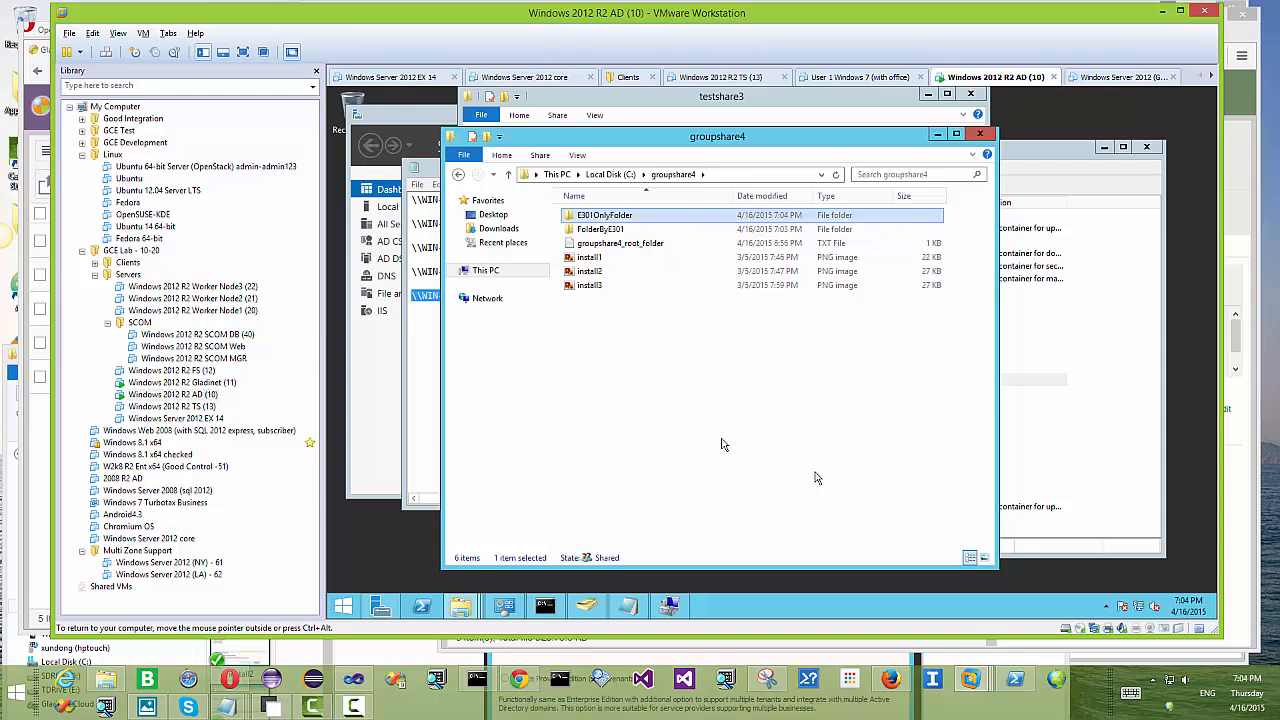
Step: Create a second new folder named E300OnlyFolder in groupshare4
right_click(647, 340)
mouse_move(757, 490)
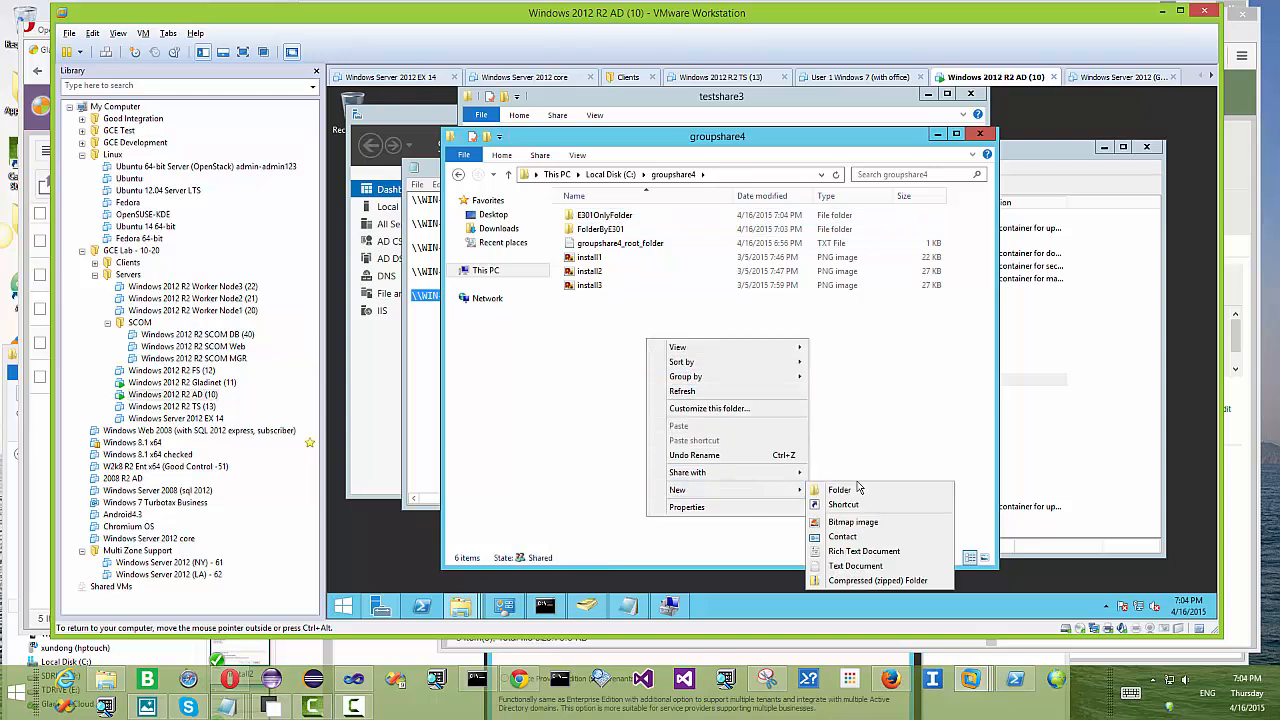
click(857, 489)
text(E30)
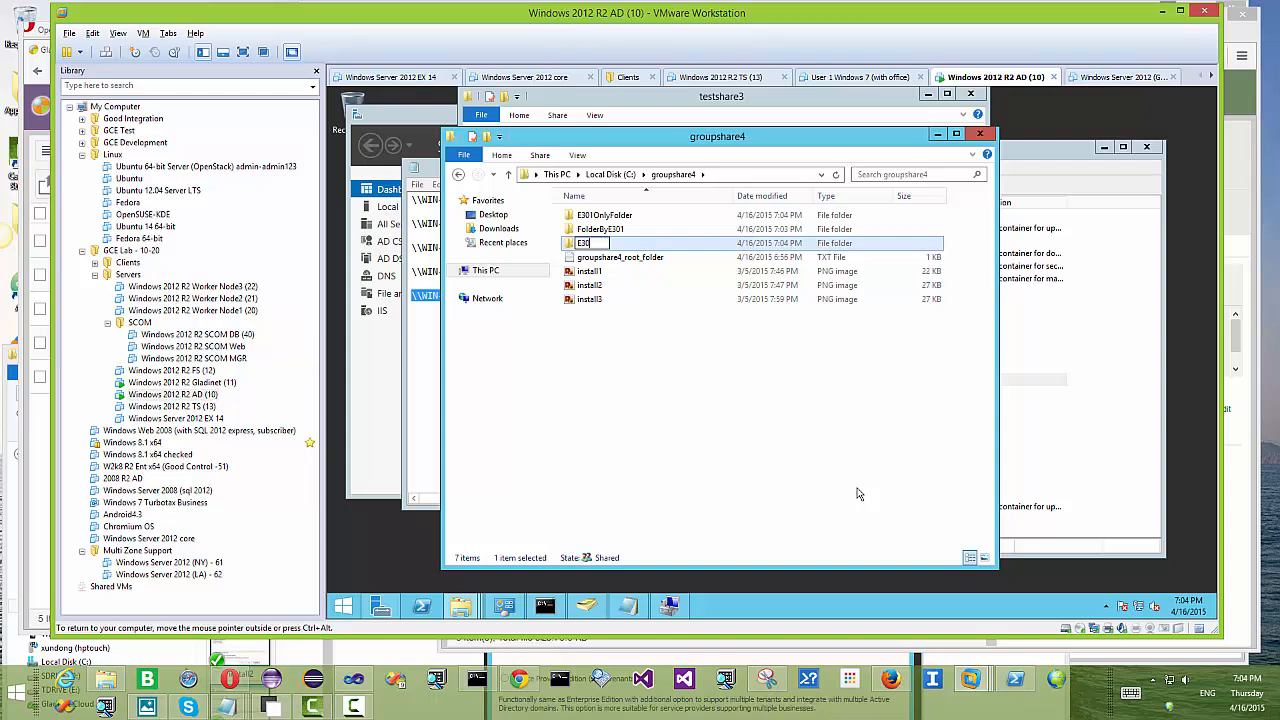
text(0OnlyFolder)
key(Return)
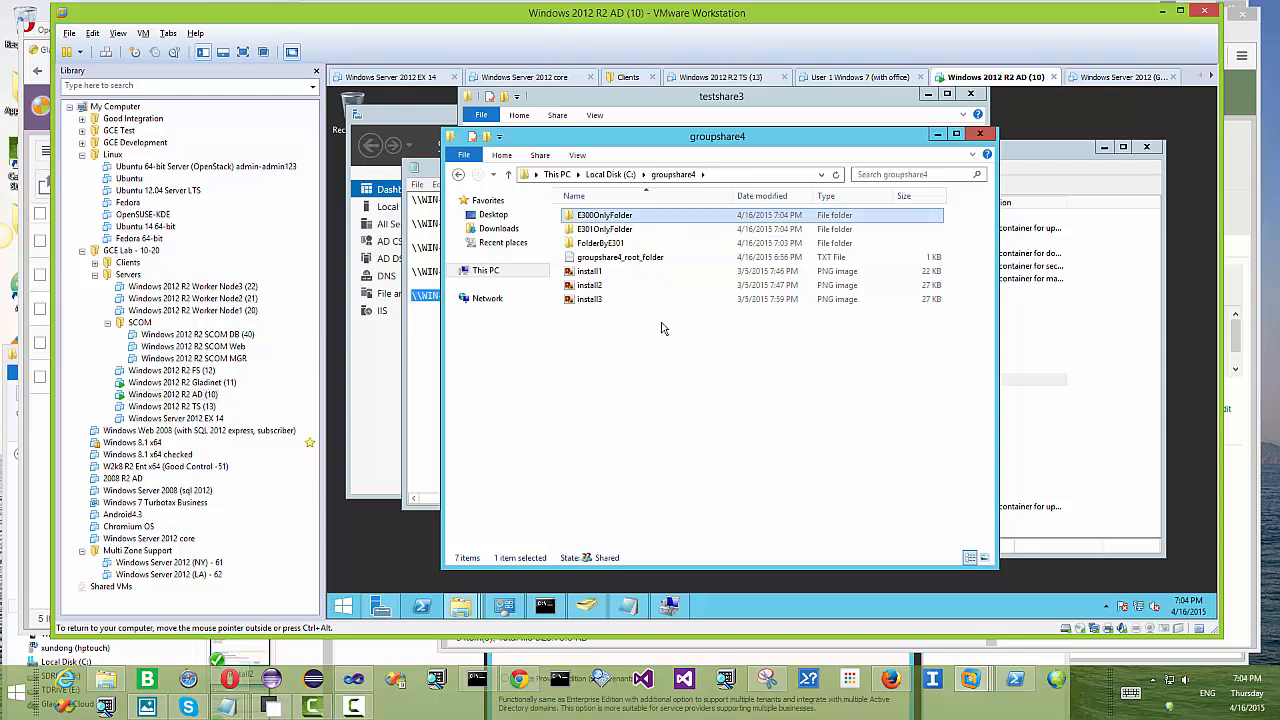
Step: Disable permission inheritance on E300OnlyFolder, converting inherited entries to explicit permissions
right_click(628, 216)
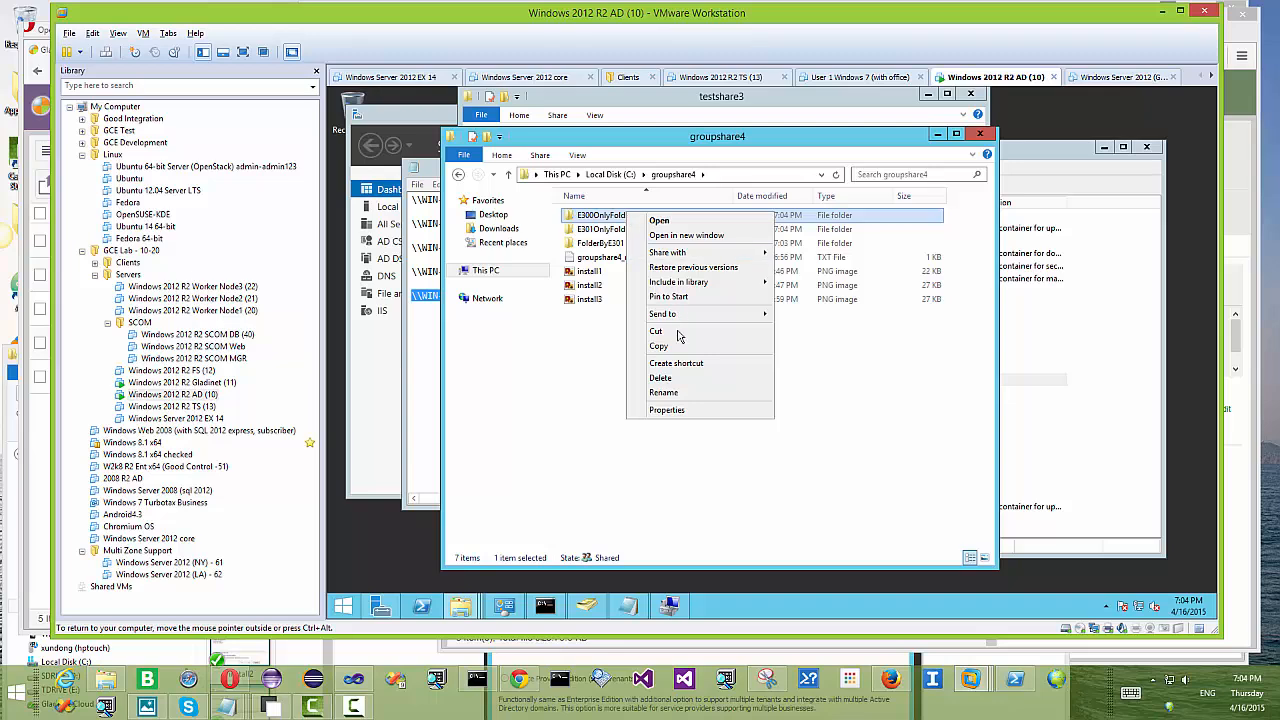
click(686, 409)
click(718, 245)
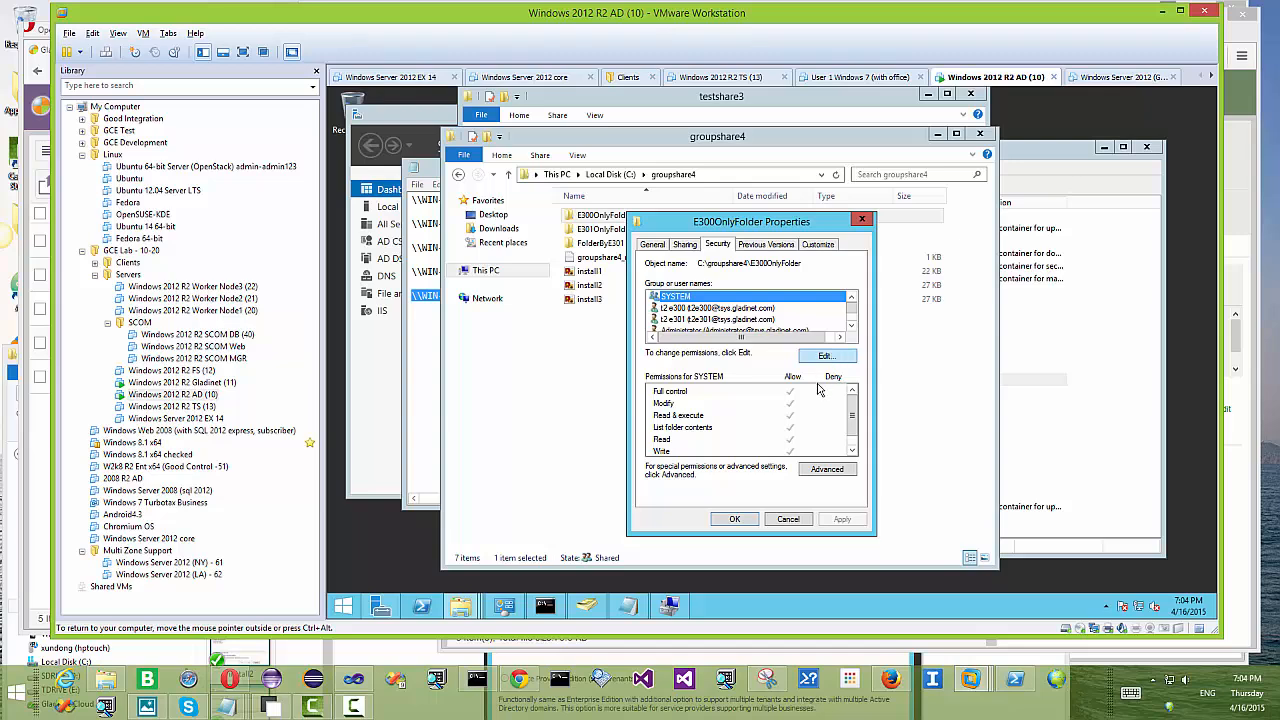
click(830, 470)
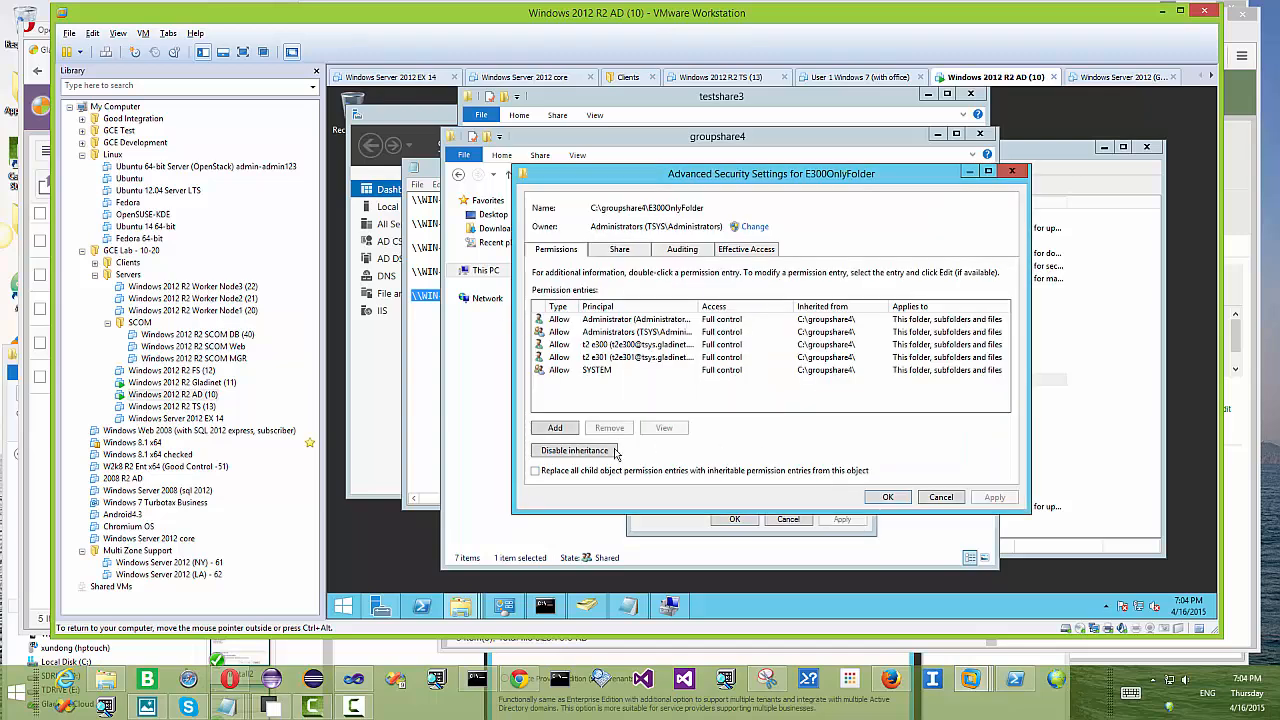
click(578, 455)
click(776, 327)
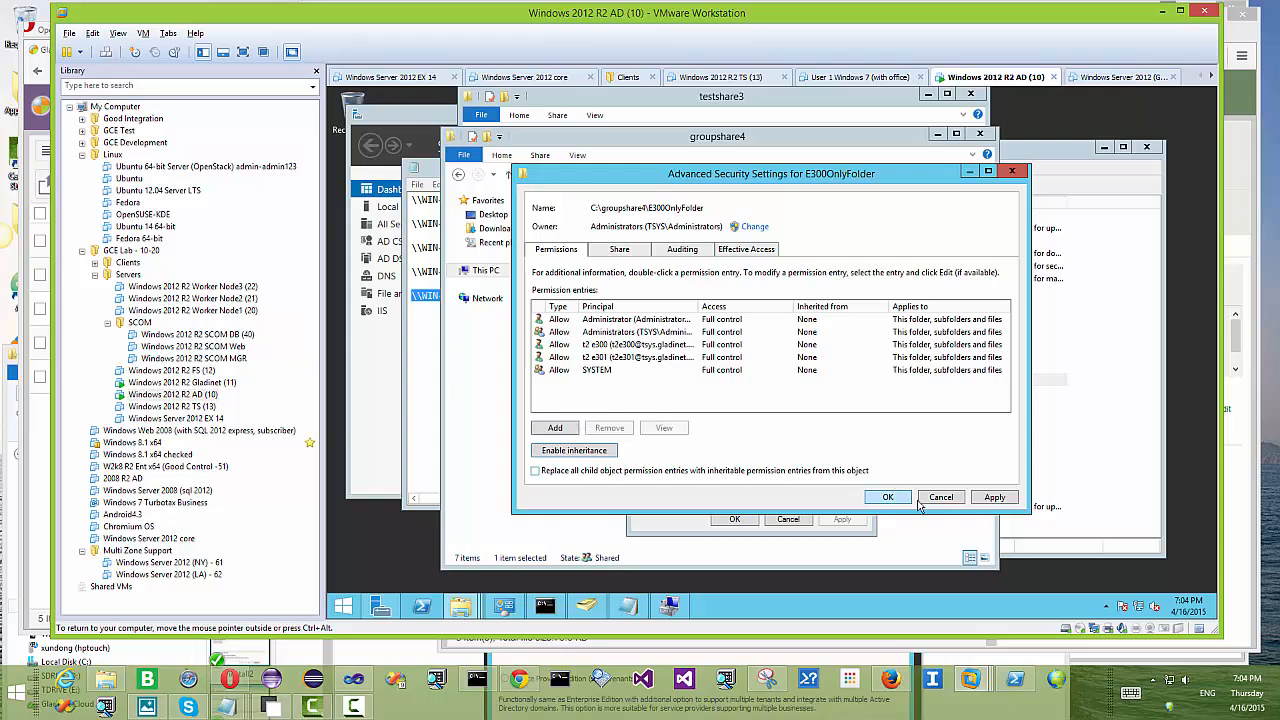
click(1004, 500)
click(887, 497)
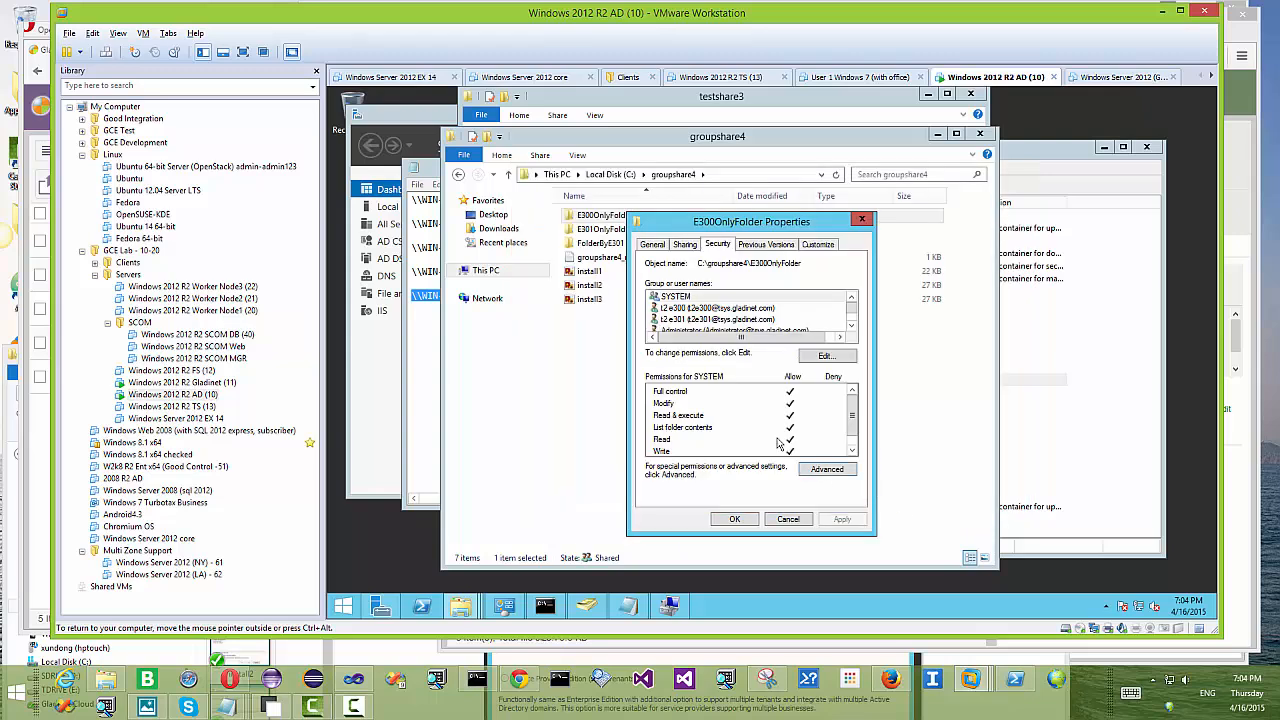
Step: Remove the second (e301) user from E300OnlyFolder's permissions and save the change
click(824, 357)
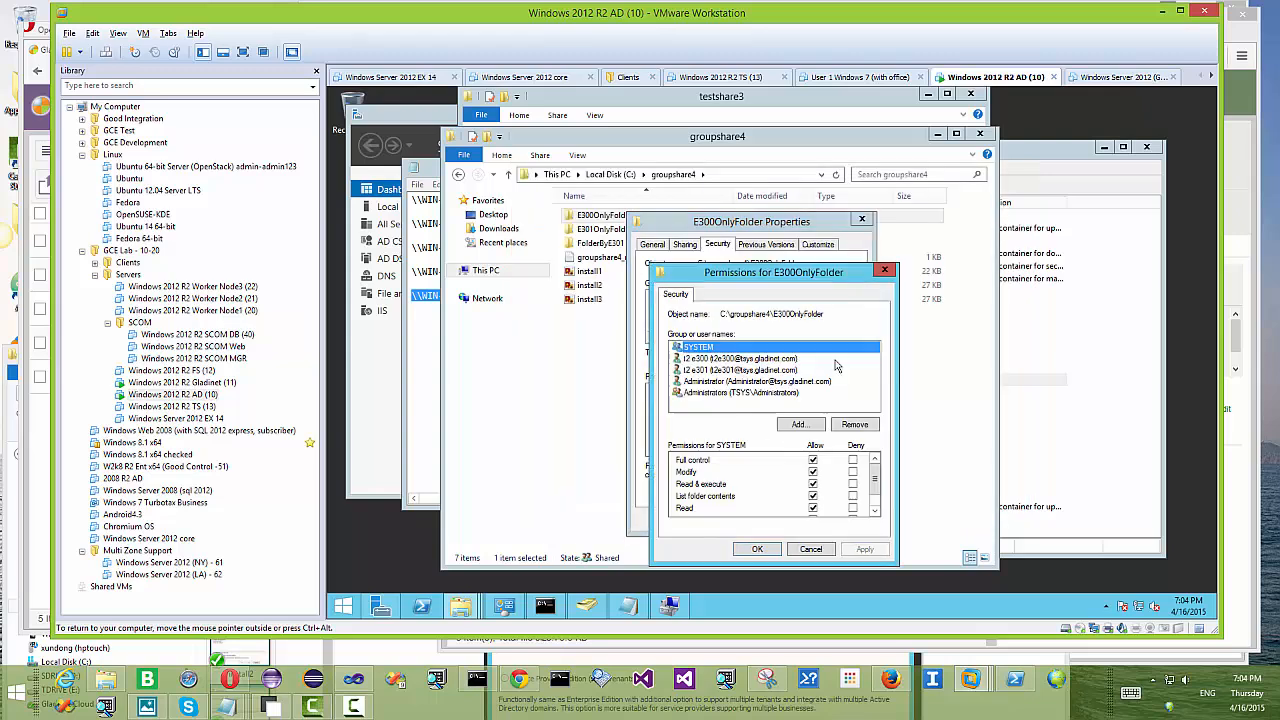
click(746, 372)
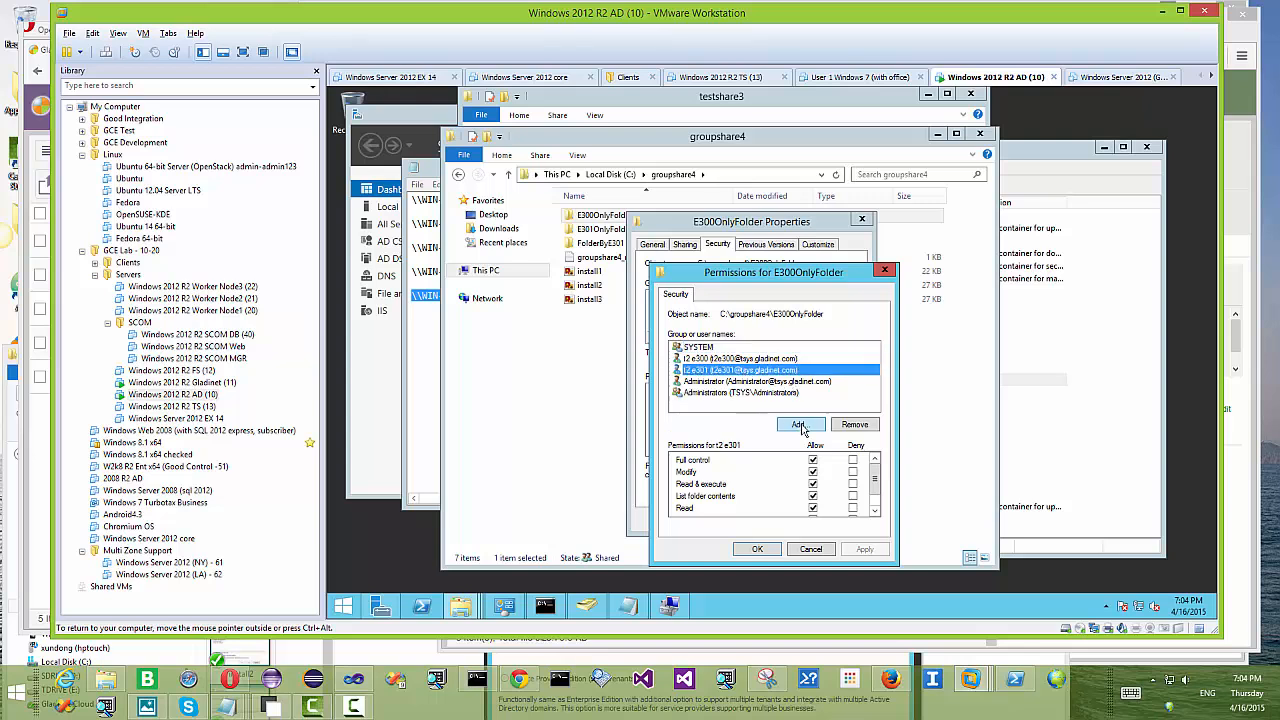
click(799, 425)
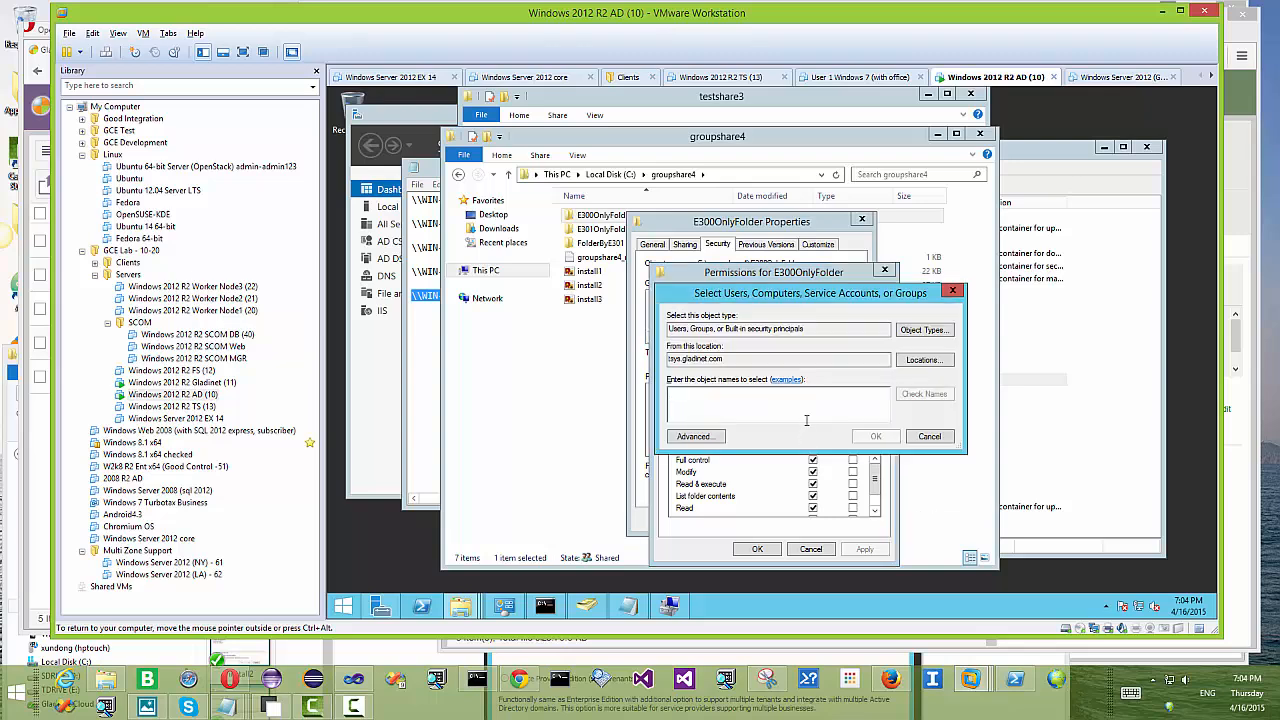
click(929, 436)
click(784, 374)
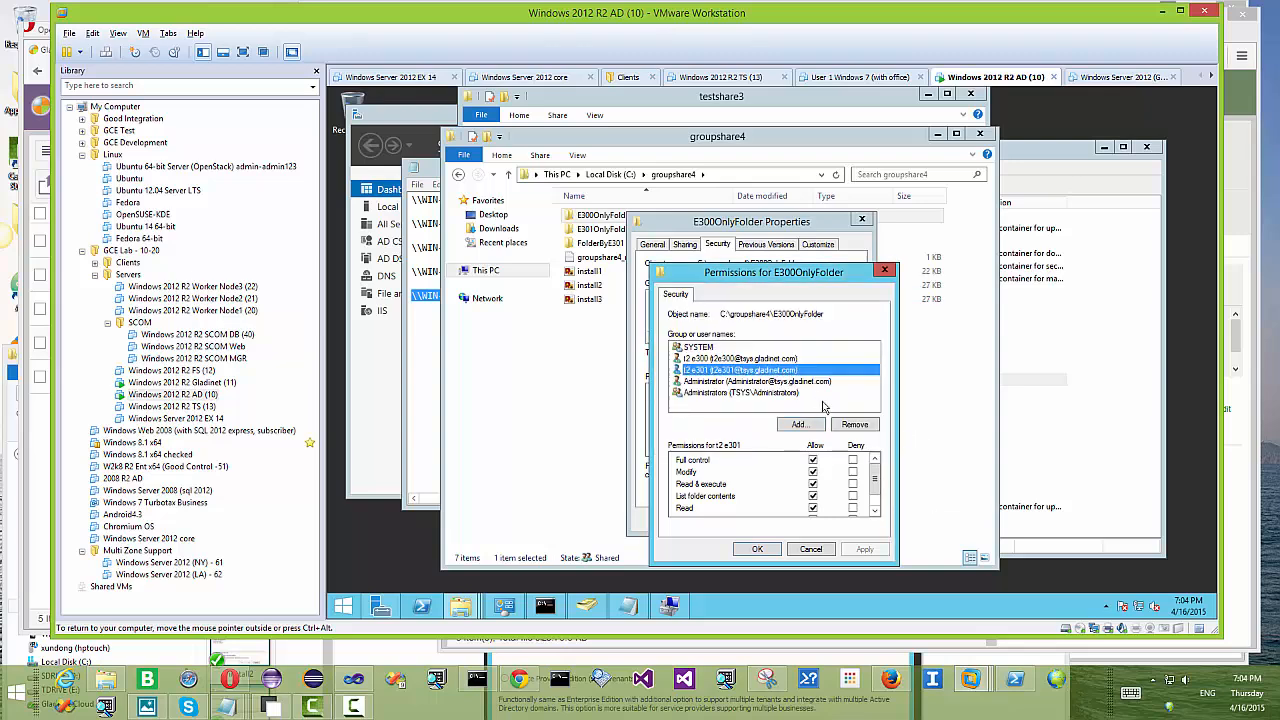
click(855, 425)
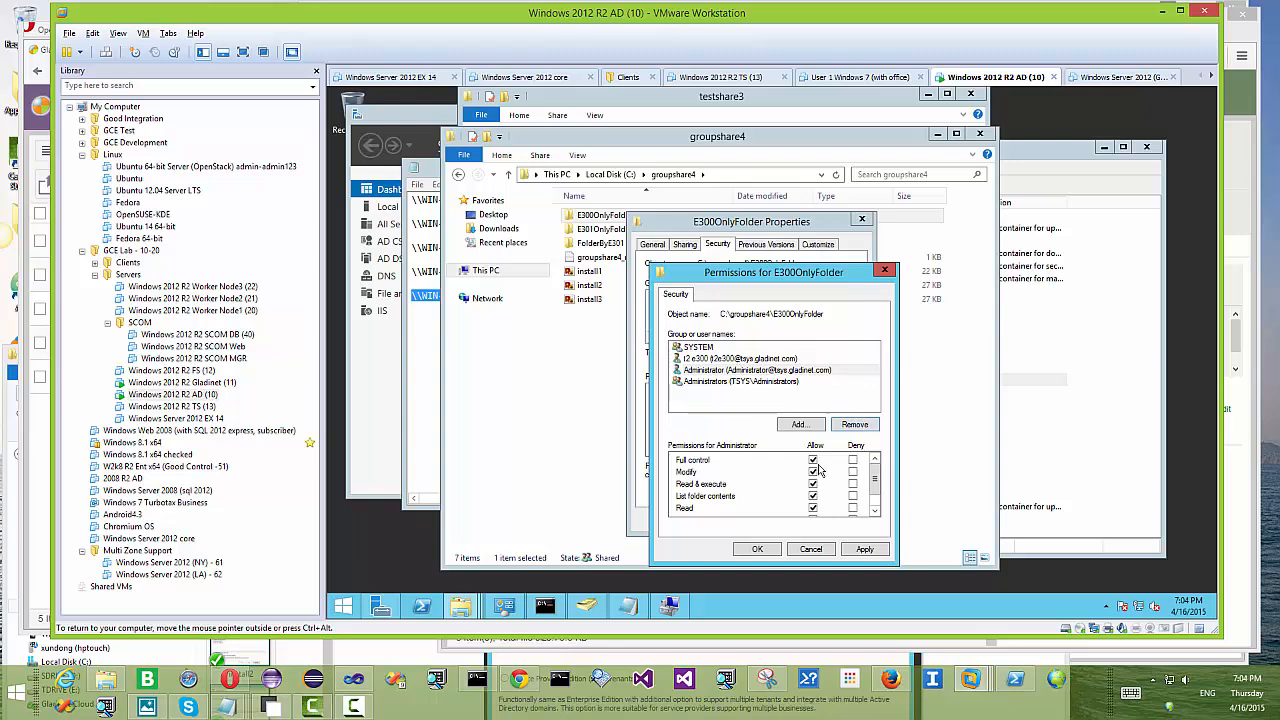
click(864, 549)
click(768, 550)
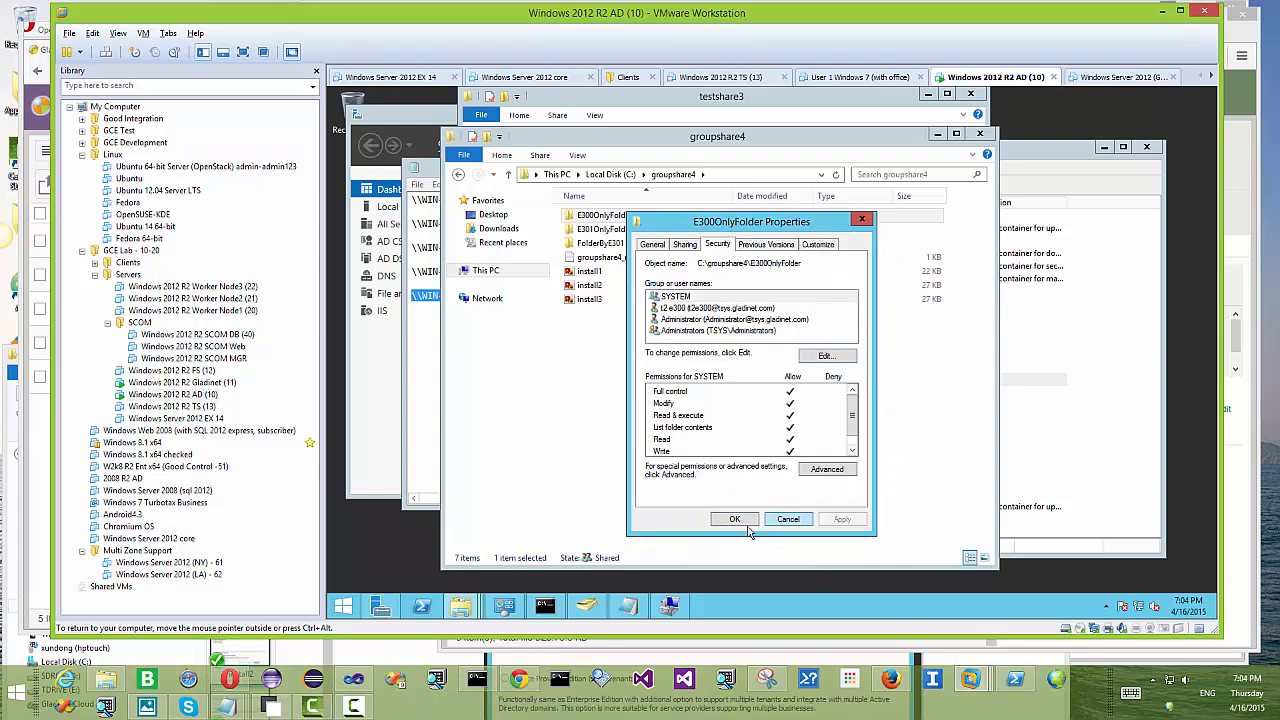
click(735, 519)
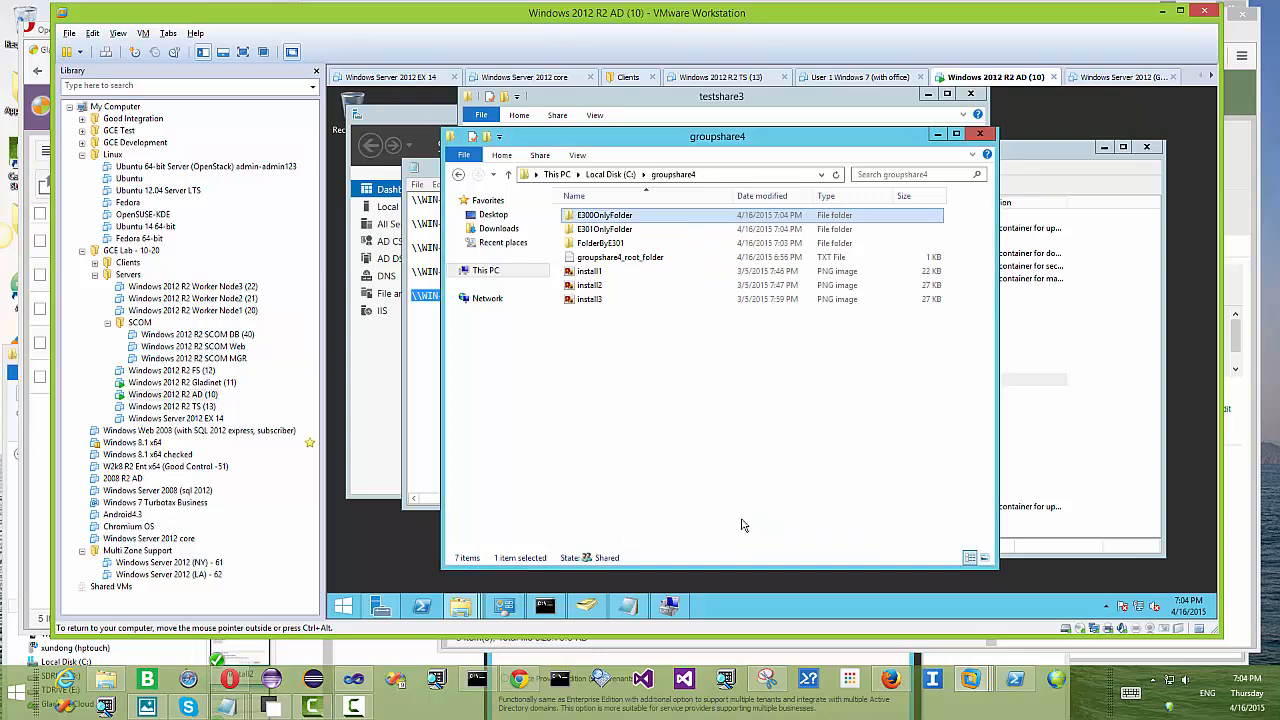
click(619, 231)
Step: Disable inheritance on E301OnlyFolder, converting inherited entries to explicit permissions
right_click(618, 230)
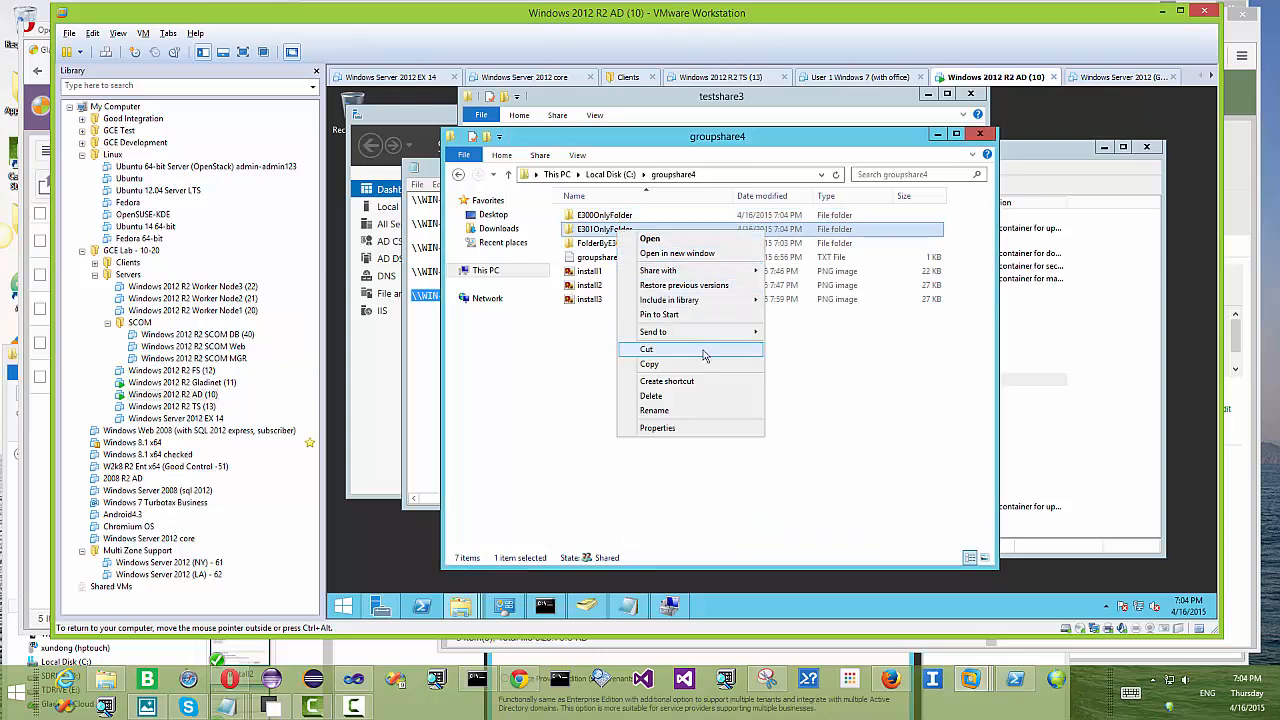
click(686, 431)
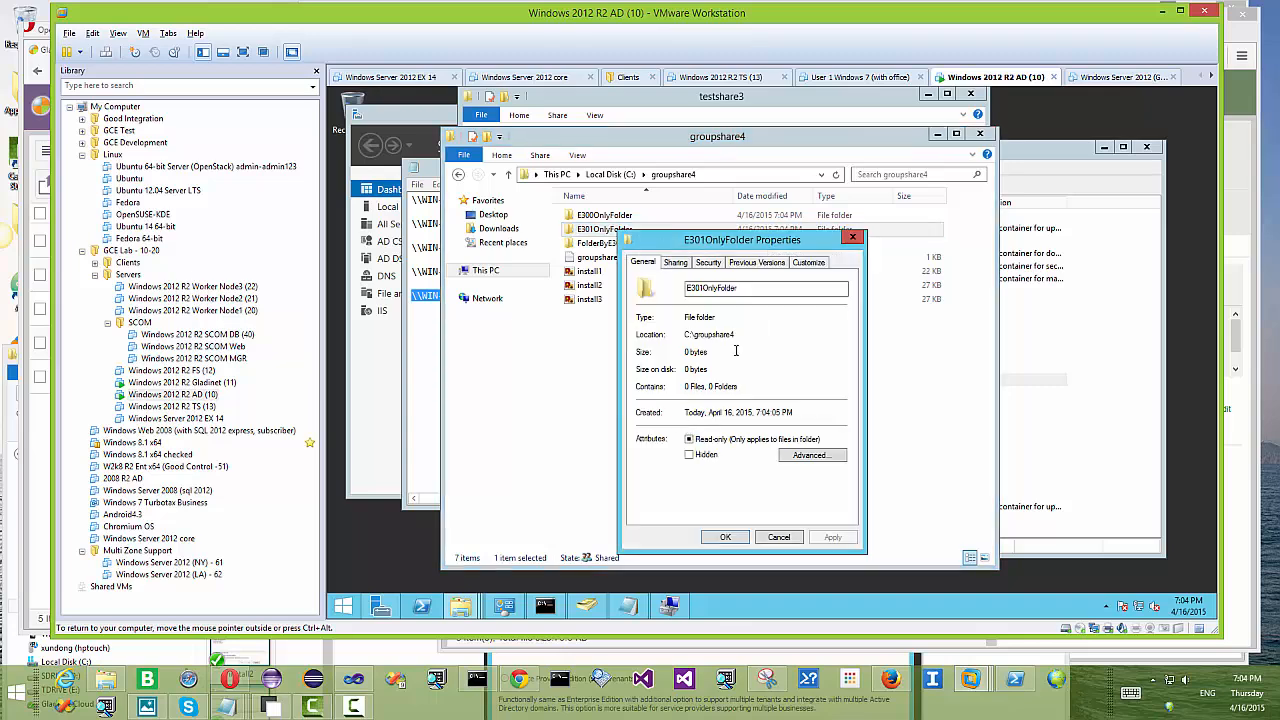
click(708, 262)
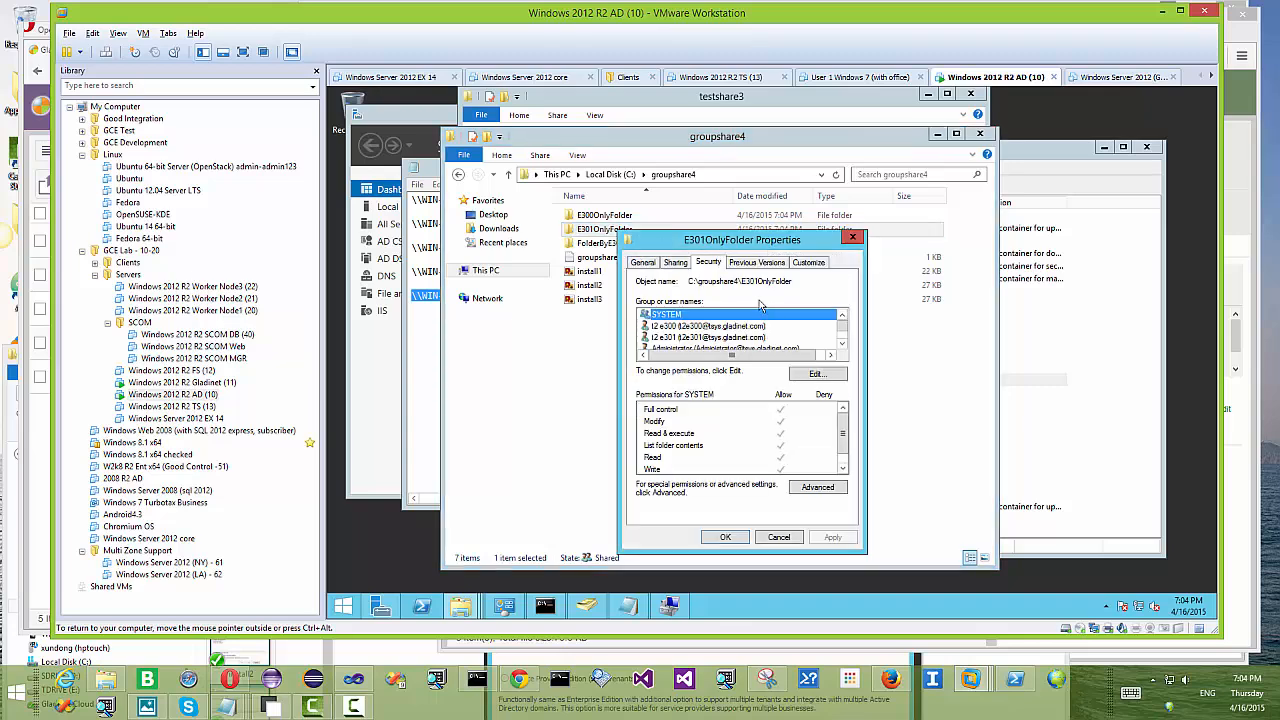
click(817, 488)
click(562, 450)
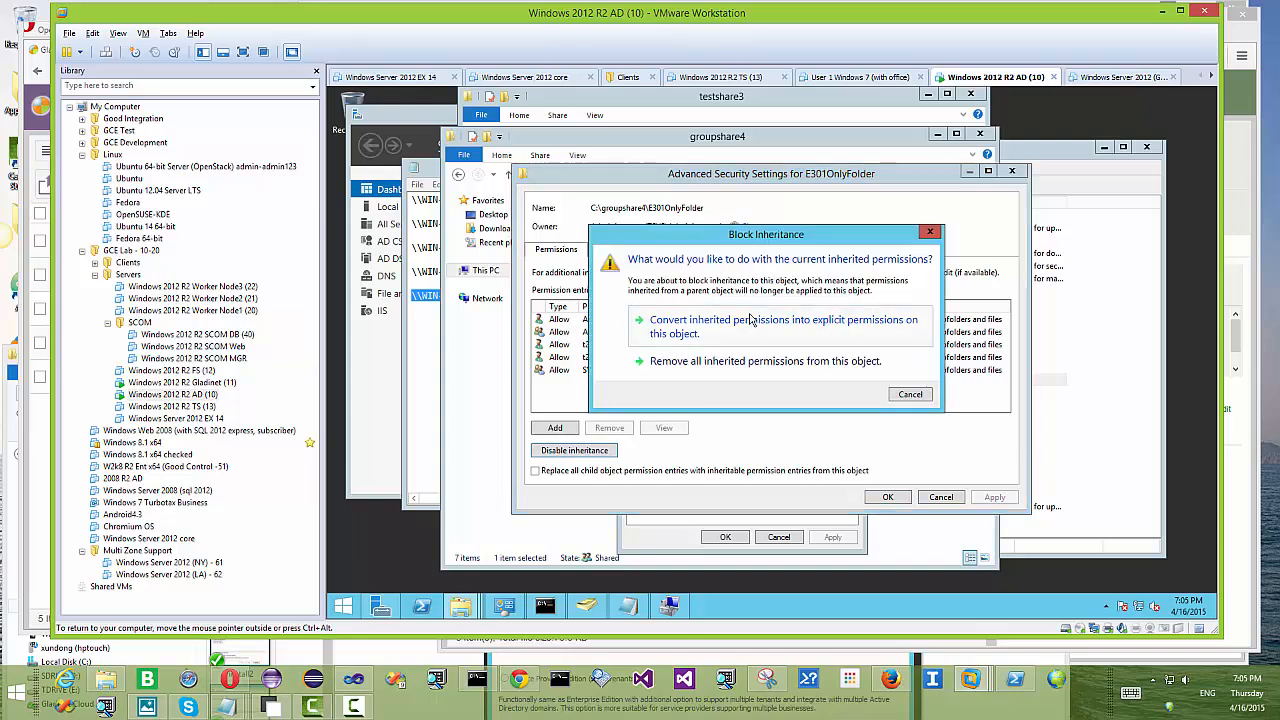
click(751, 321)
click(887, 497)
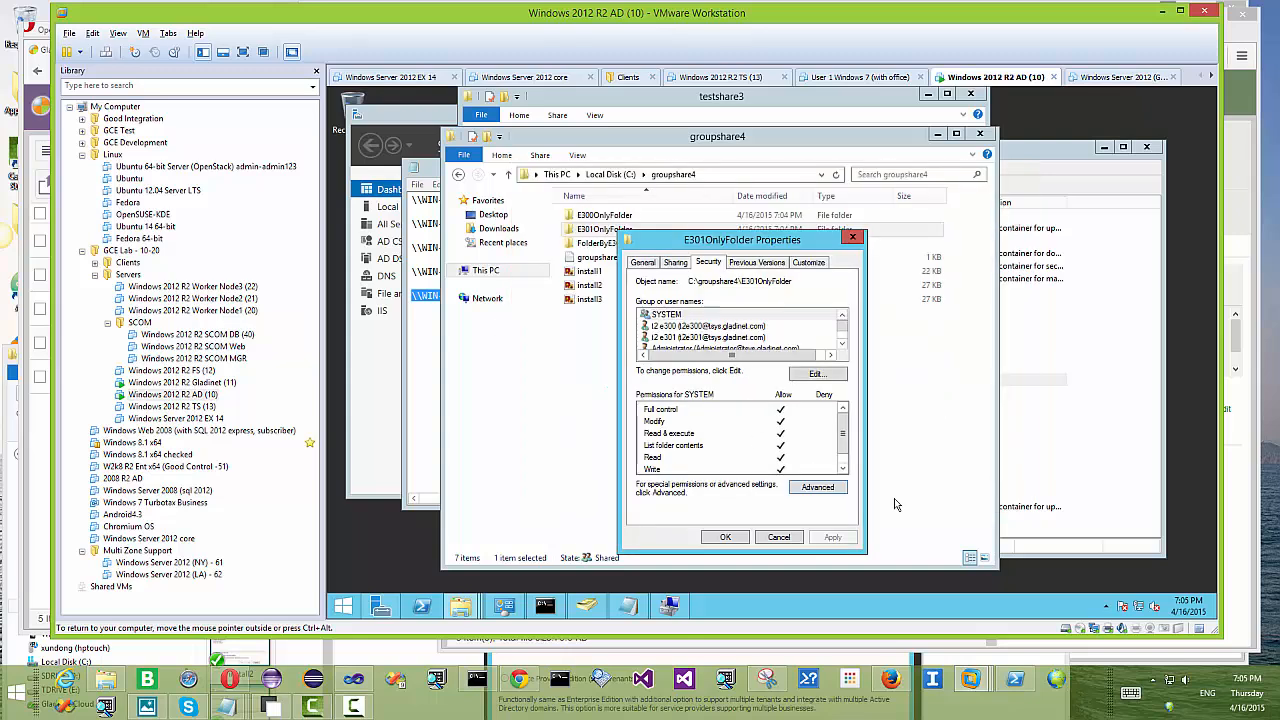
Step: Remove the e300 user's entry from E301OnlyFolder's permissions and apply it
click(821, 376)
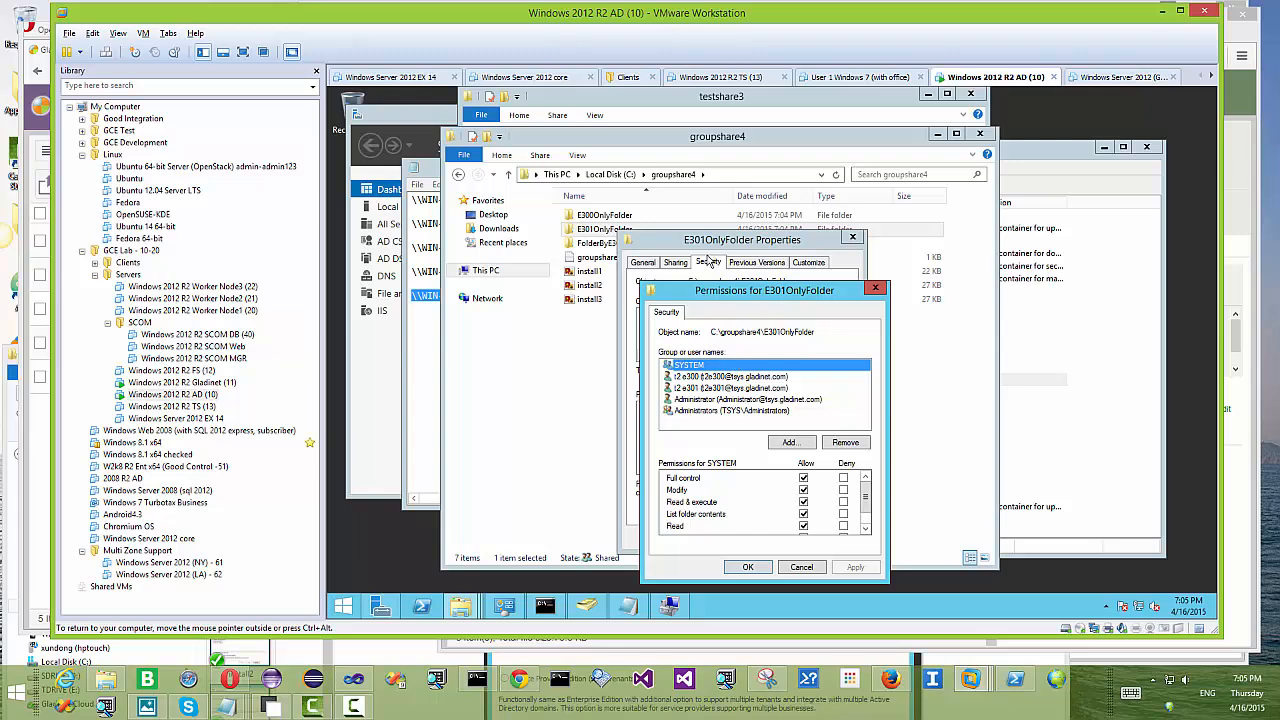
click(706, 377)
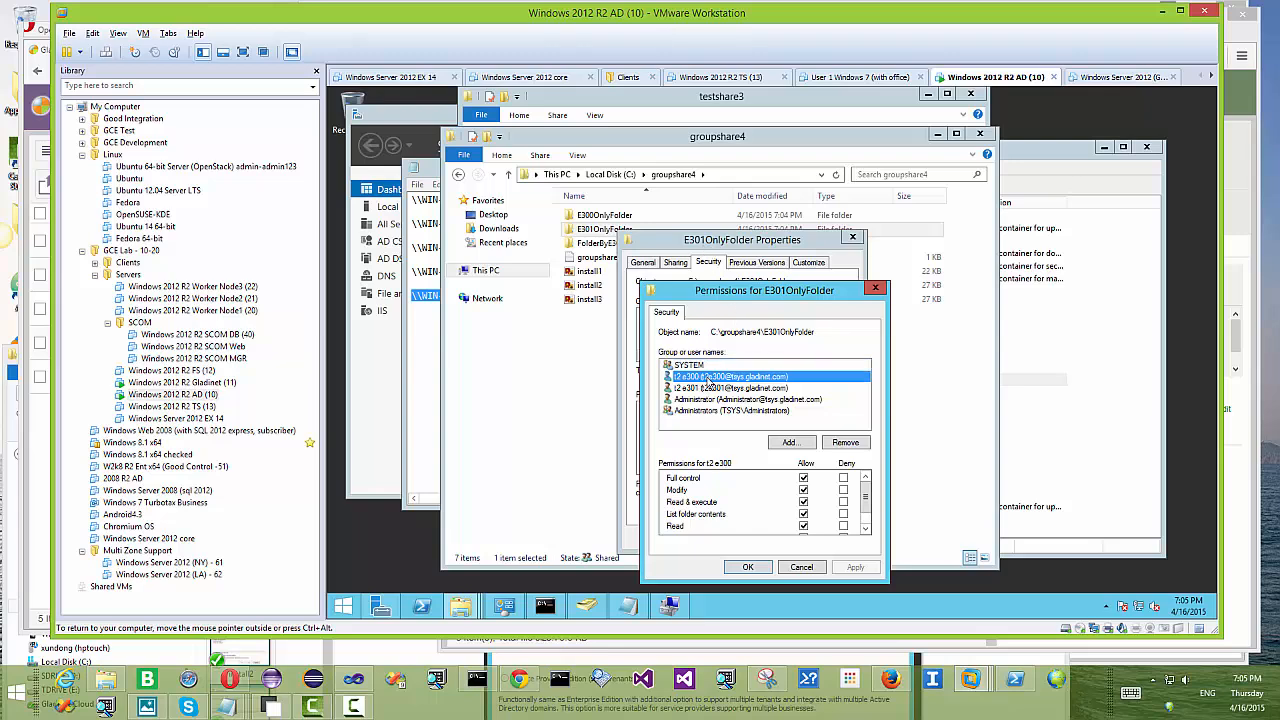
click(852, 445)
click(748, 567)
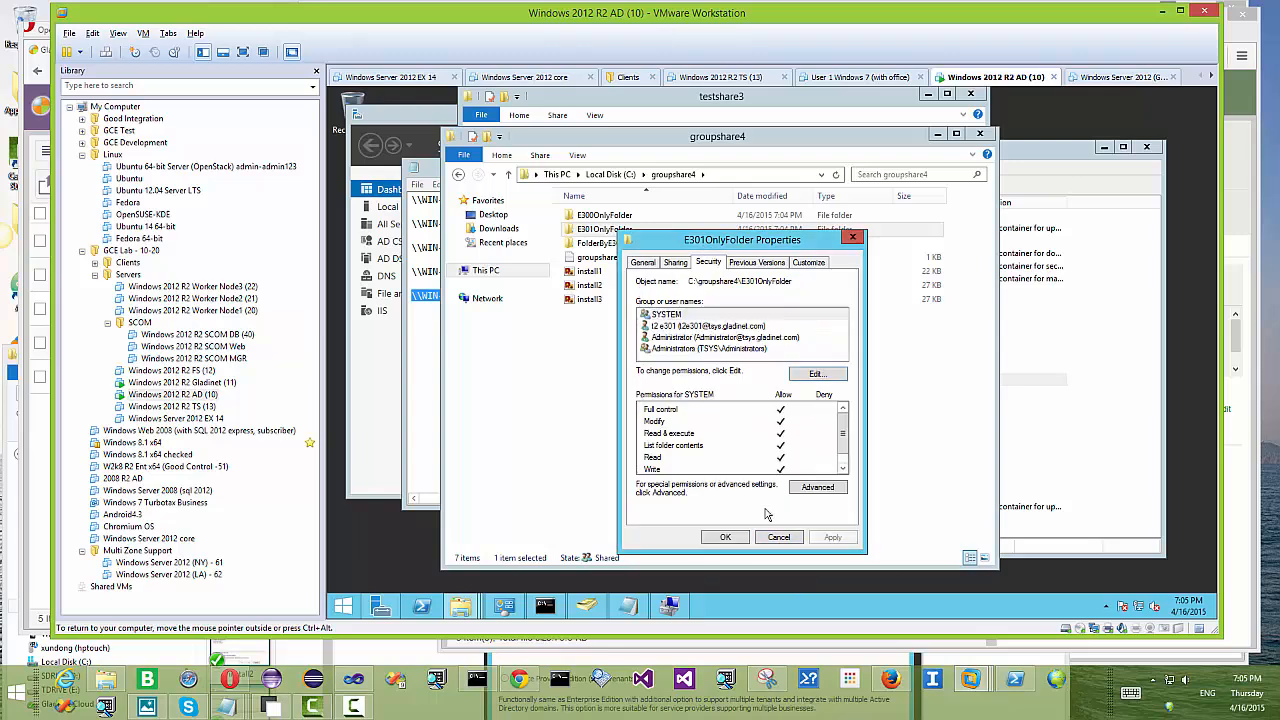
click(728, 546)
Step: Recheck the Security tabs of E300OnlyFolder and E301OnlyFolder to confirm each lists only its matching user
click(625, 216)
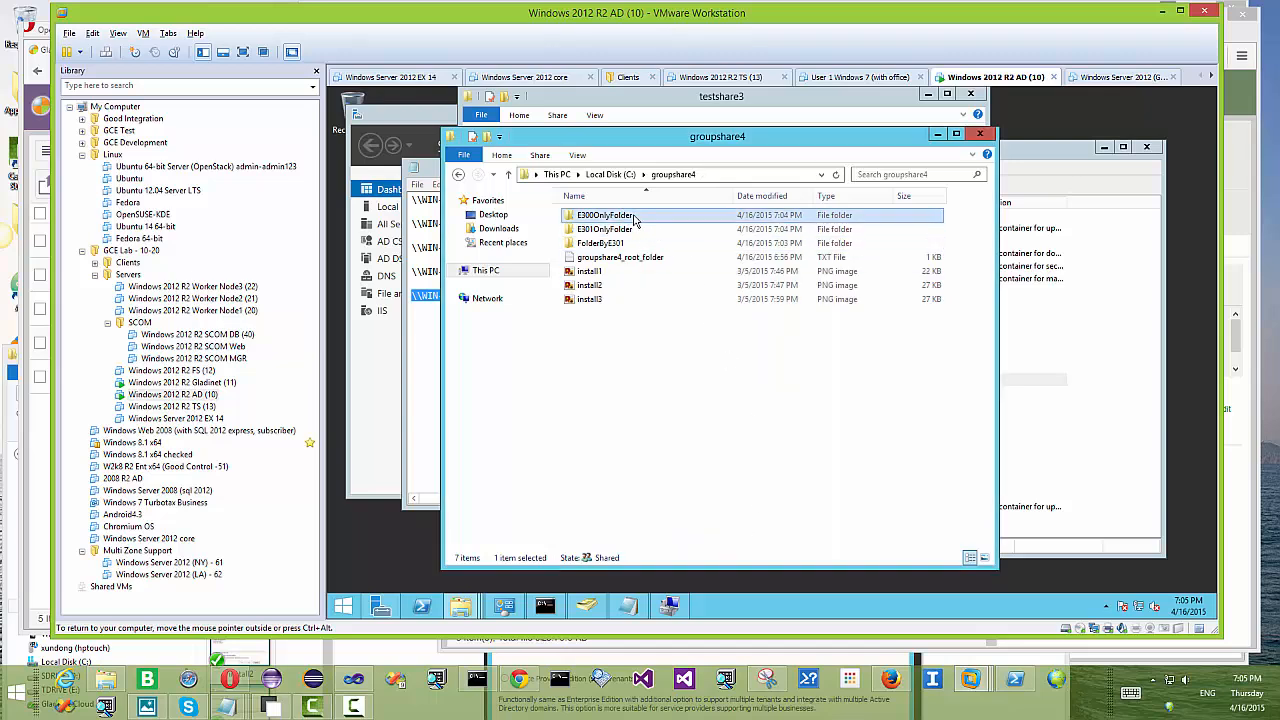
right_click(631, 215)
click(684, 415)
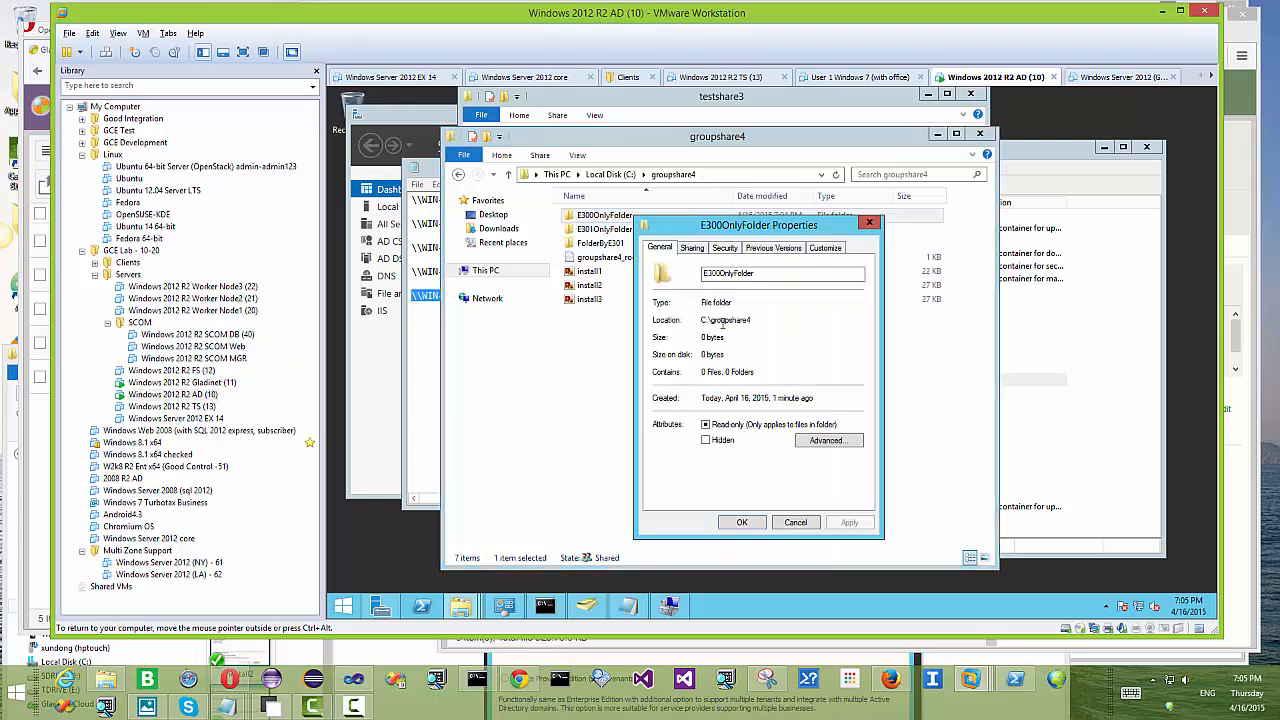
click(726, 248)
click(684, 312)
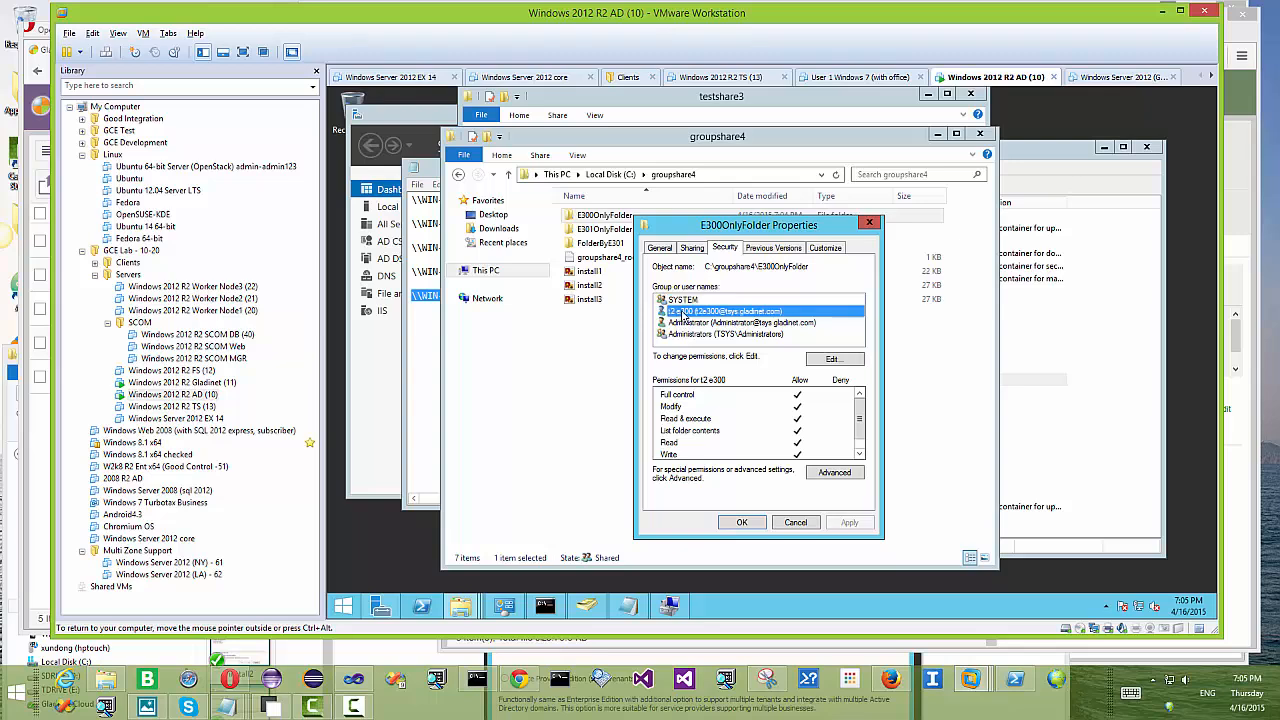
click(795, 523)
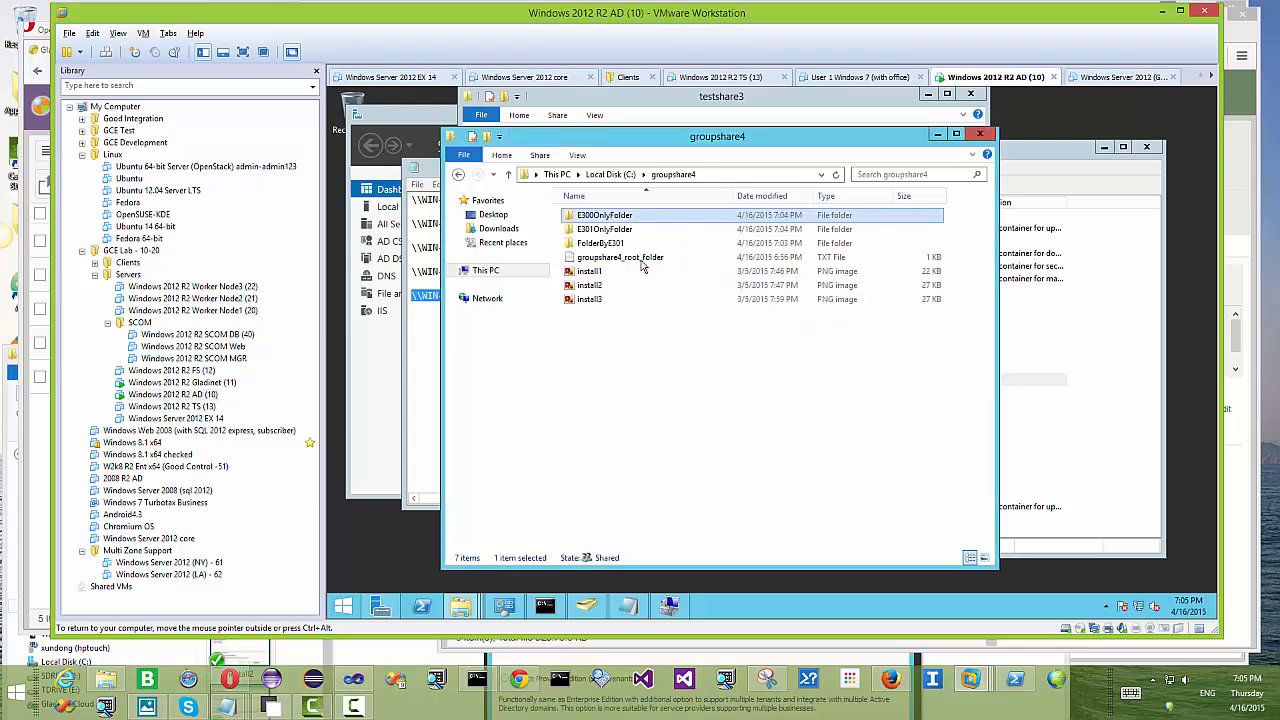
right_click(625, 229)
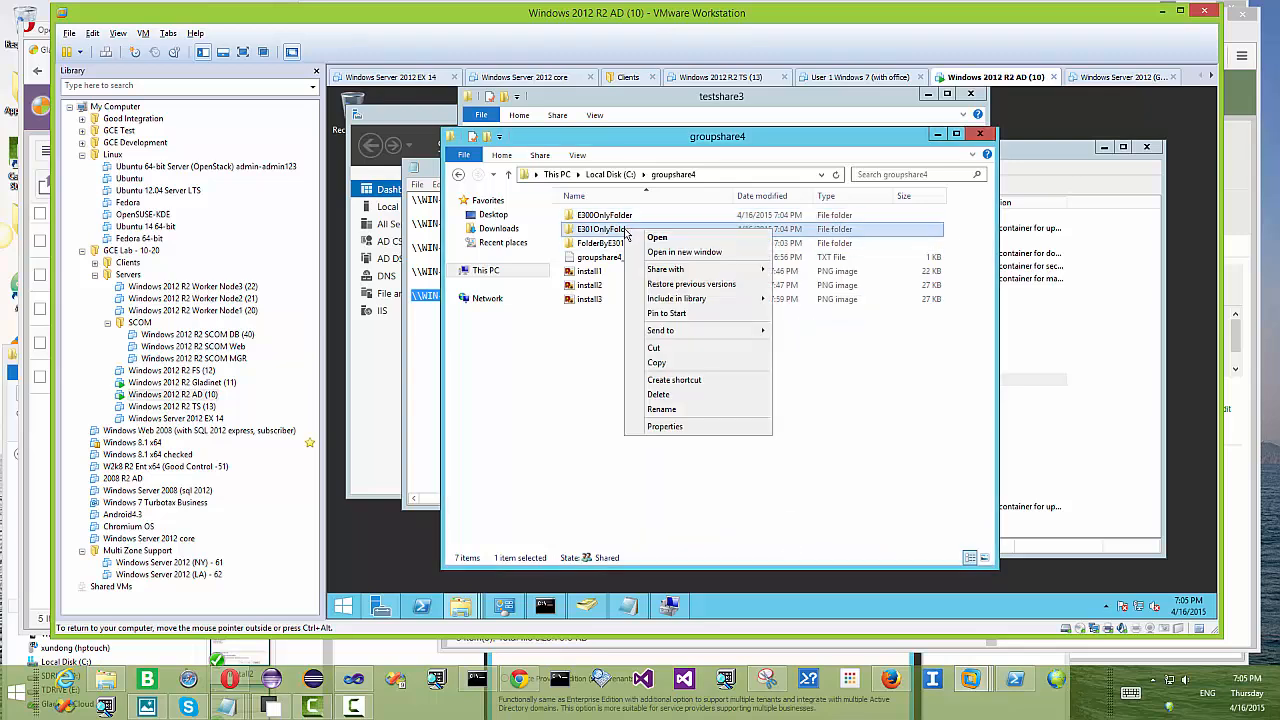
click(682, 426)
click(714, 261)
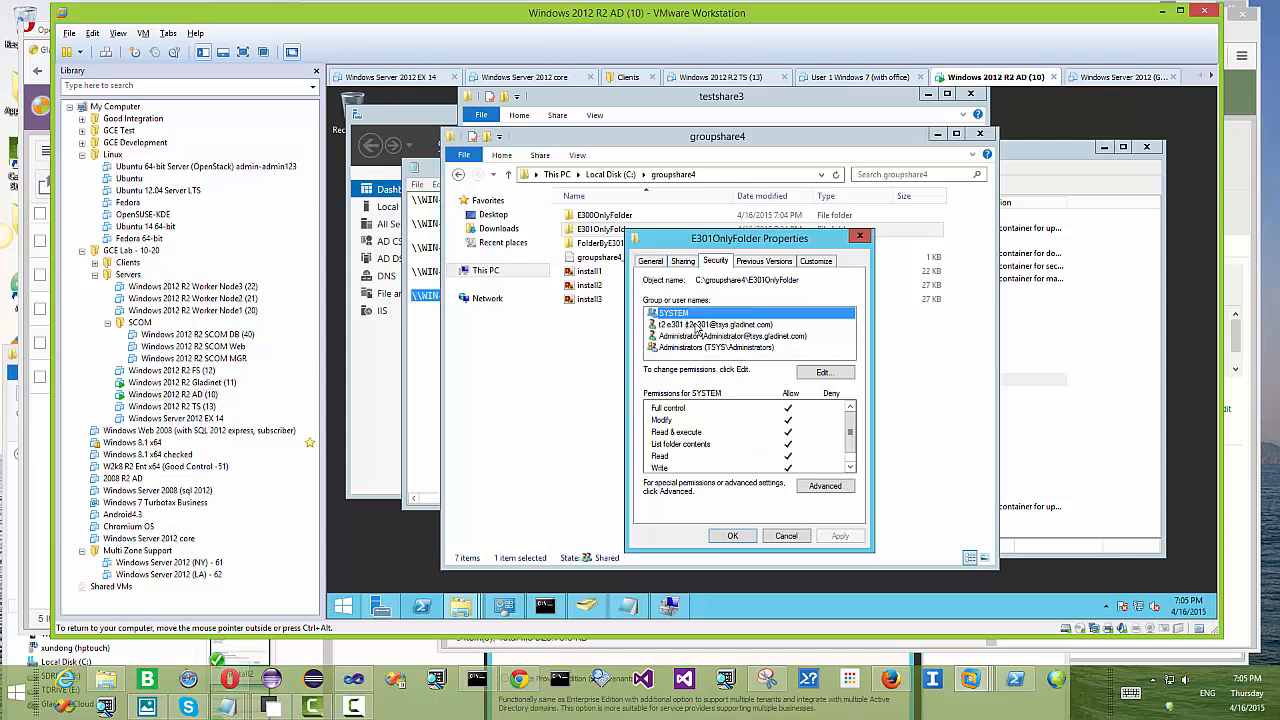
click(686, 326)
click(736, 535)
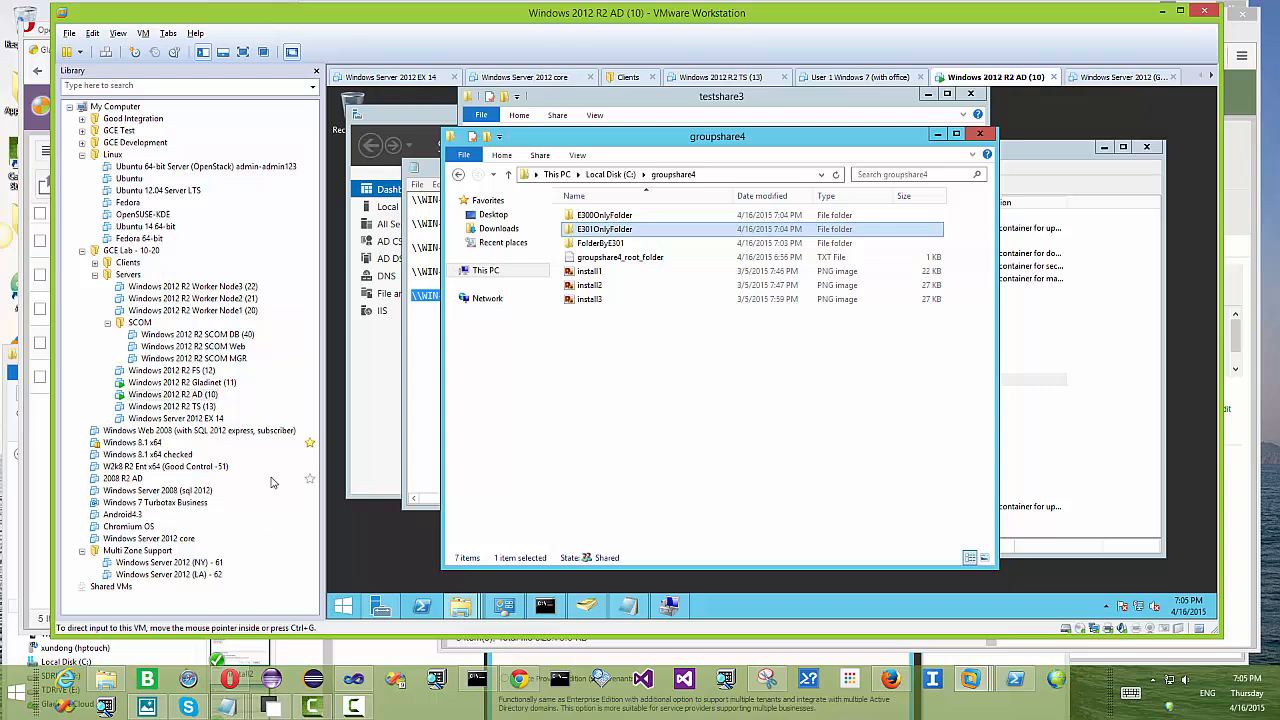
Step: Check the signed-in account and refresh GroupShare4 in both Opera (first user) and Firefox (second user)
click(28, 420)
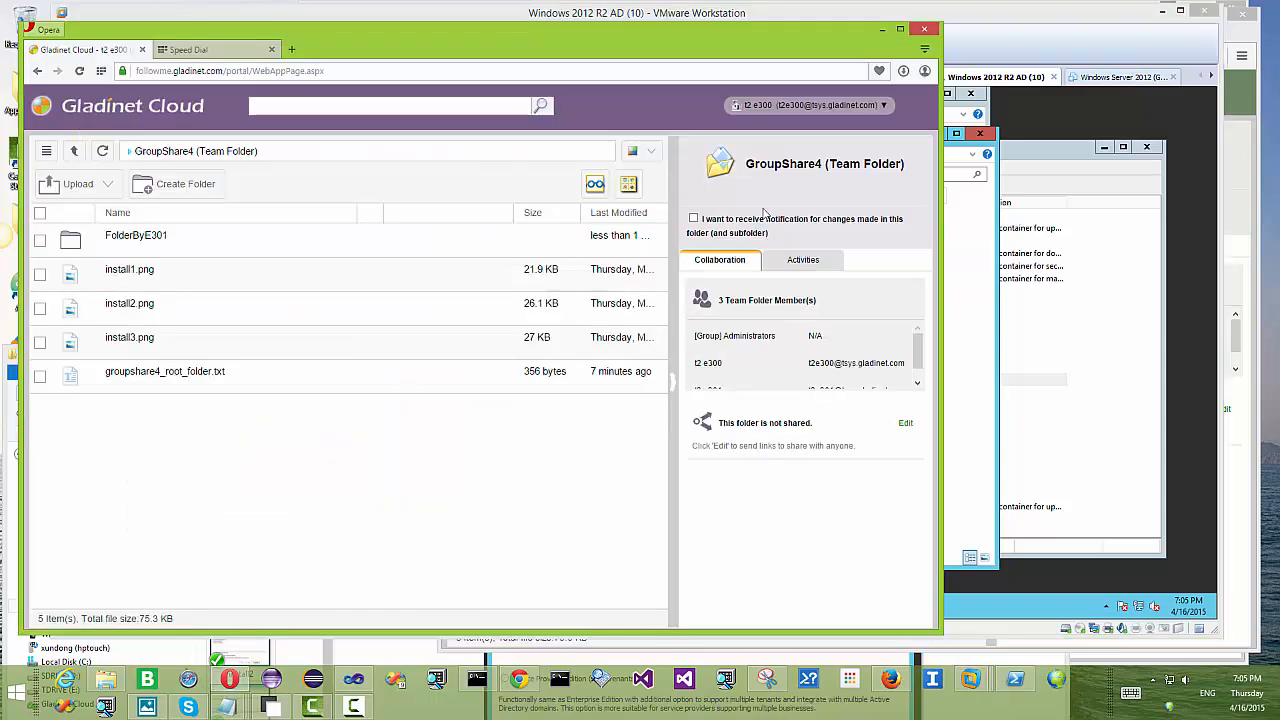
click(797, 107)
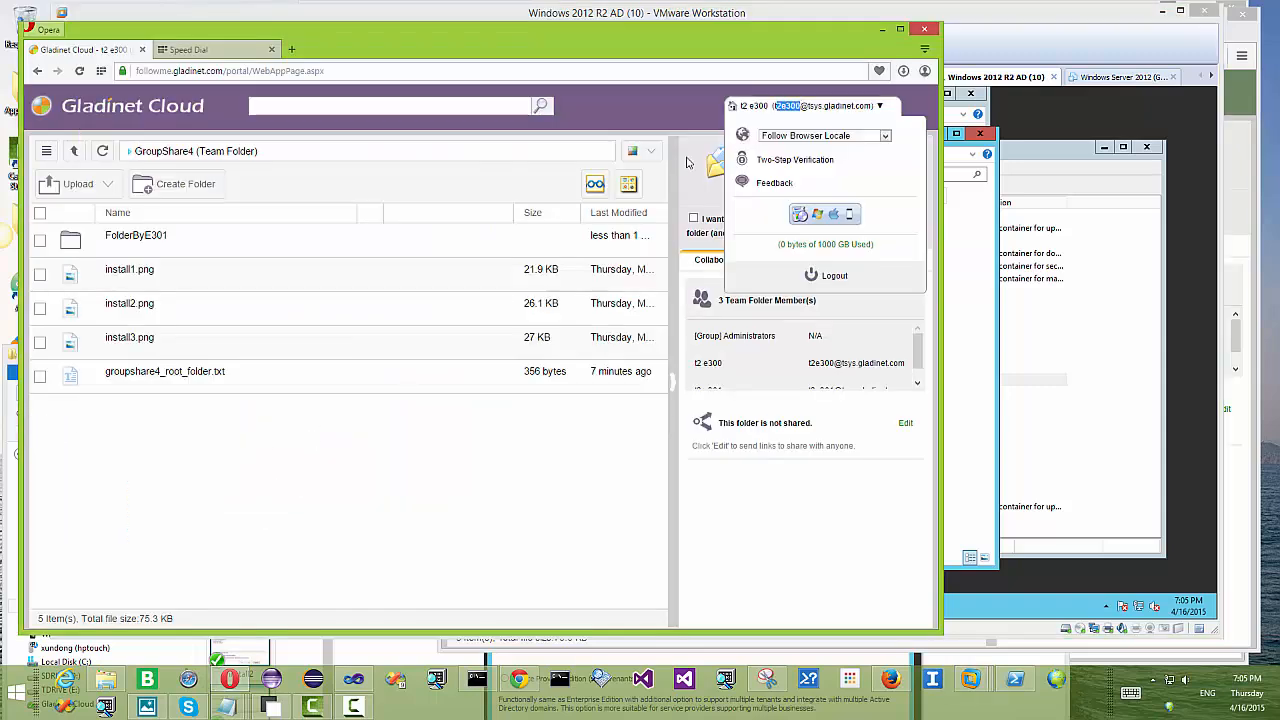
click(102, 151)
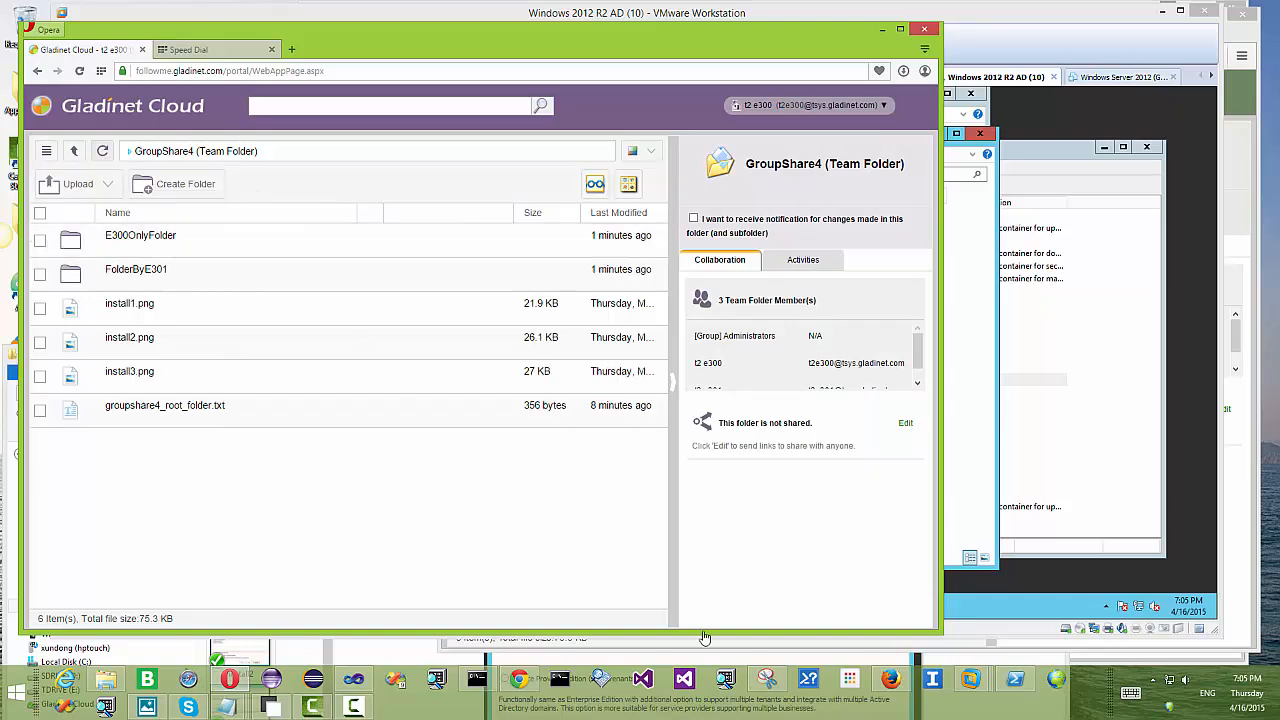
click(891, 680)
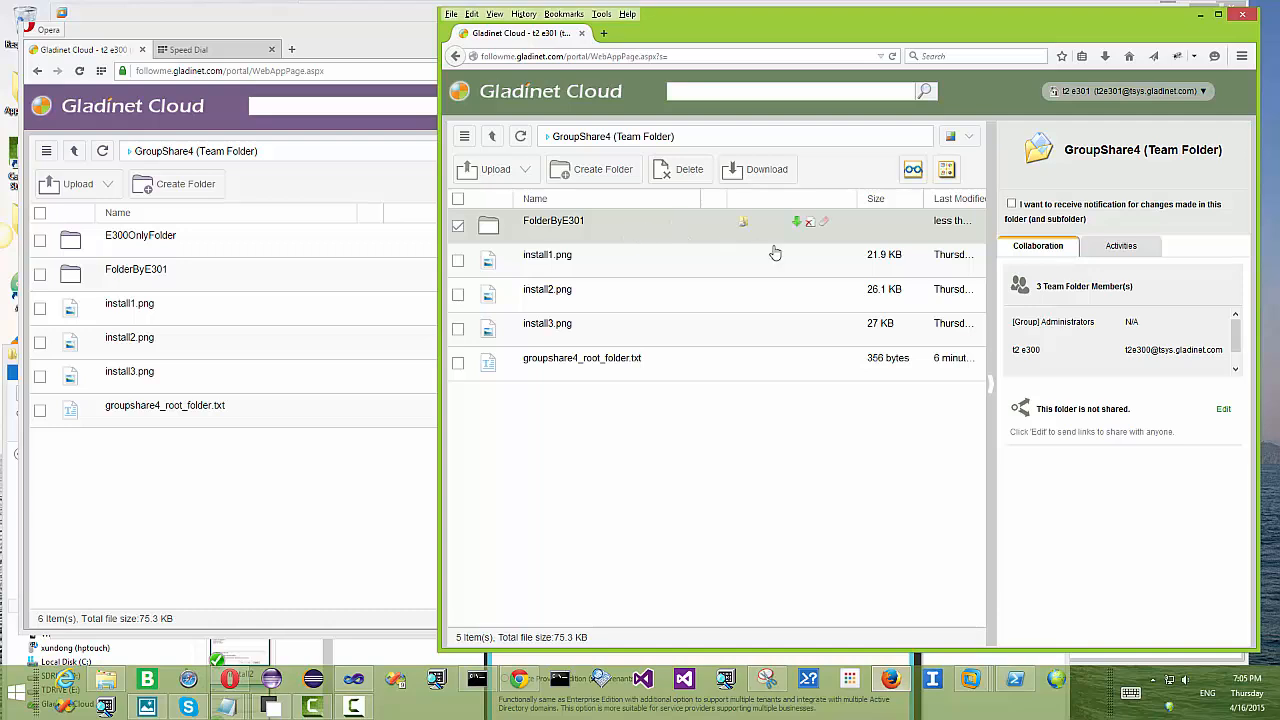
click(1125, 91)
double_click(1105, 91)
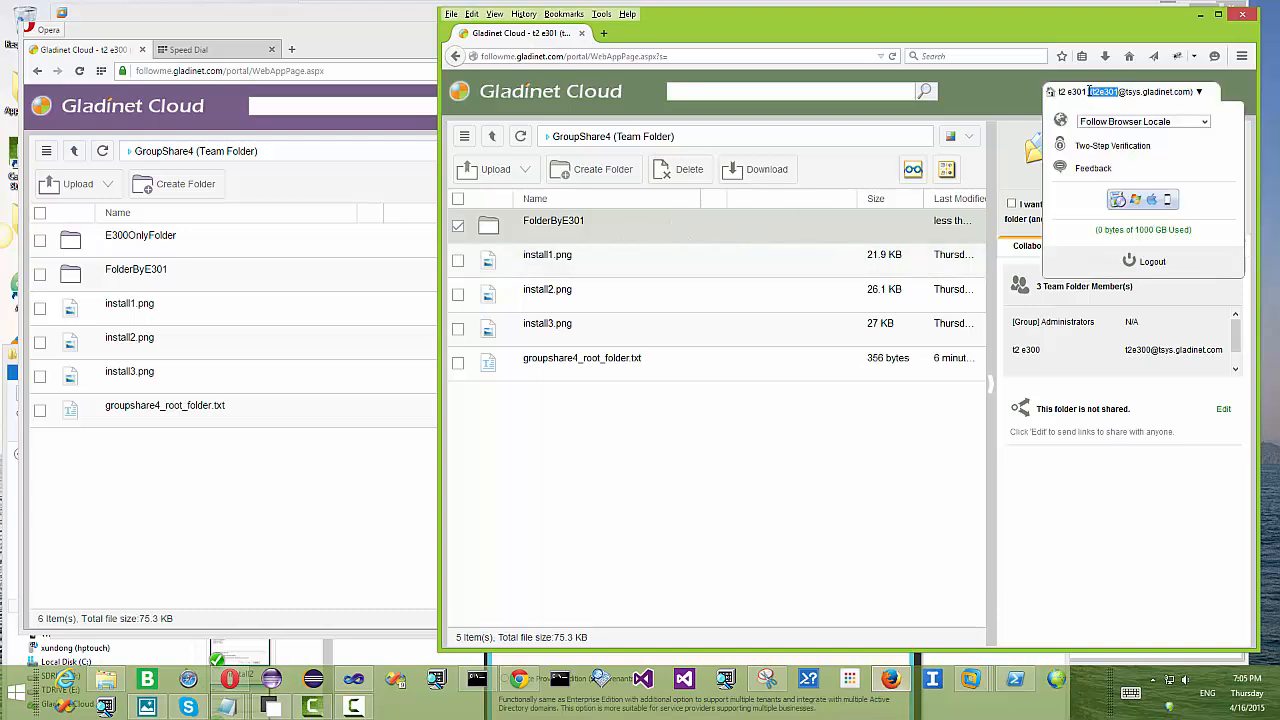
click(518, 138)
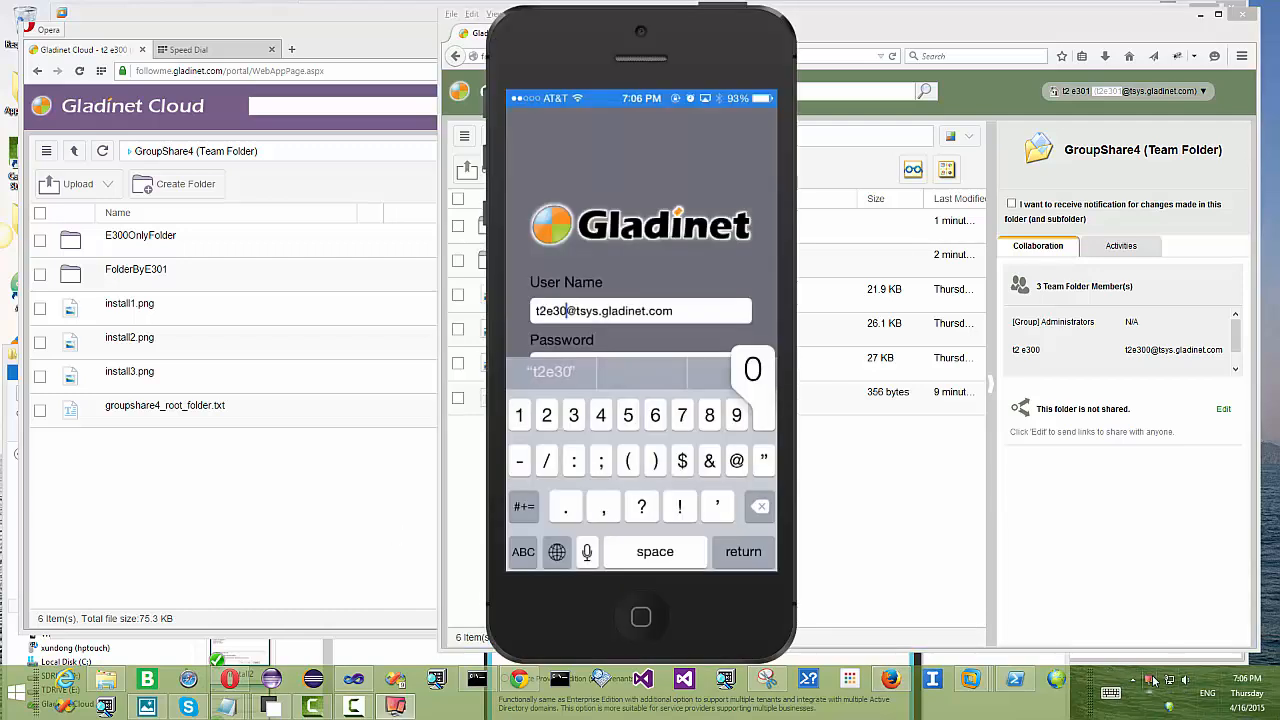
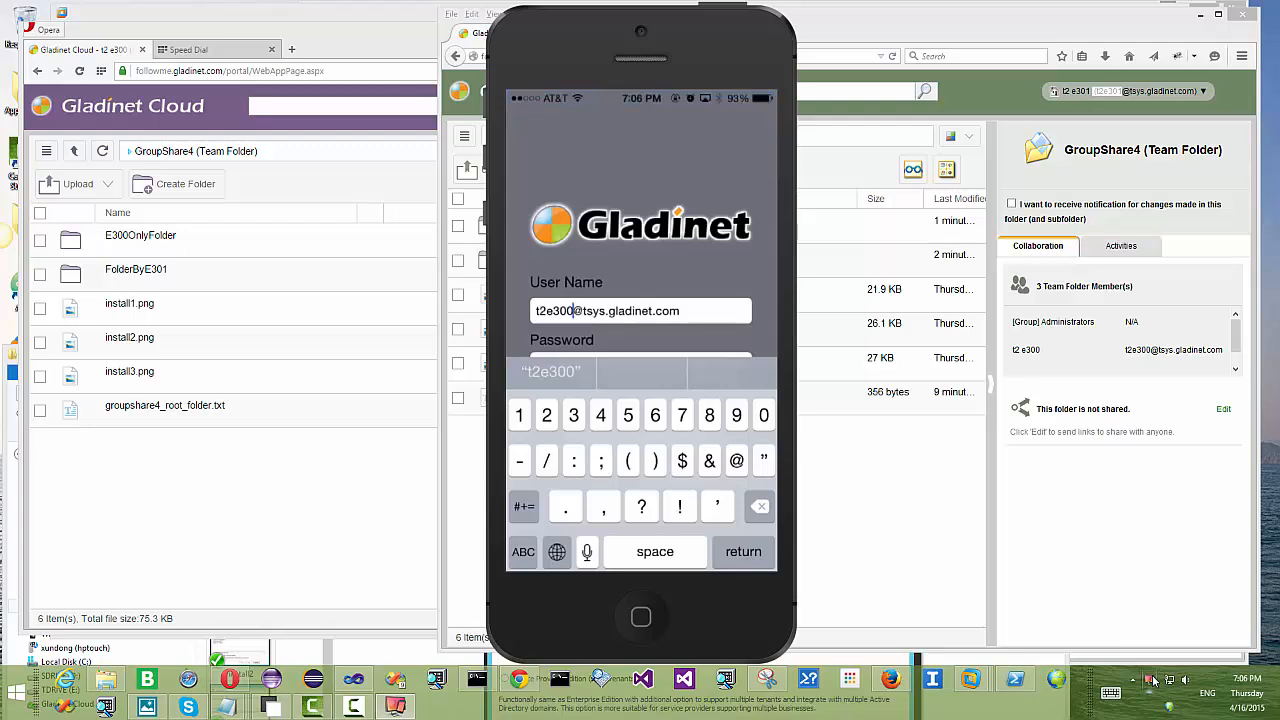
Step: On the iPhone, log in to Gladinet Cloud as the first user and open the GroupShare4 team folder
key(Return)
click(640, 364)
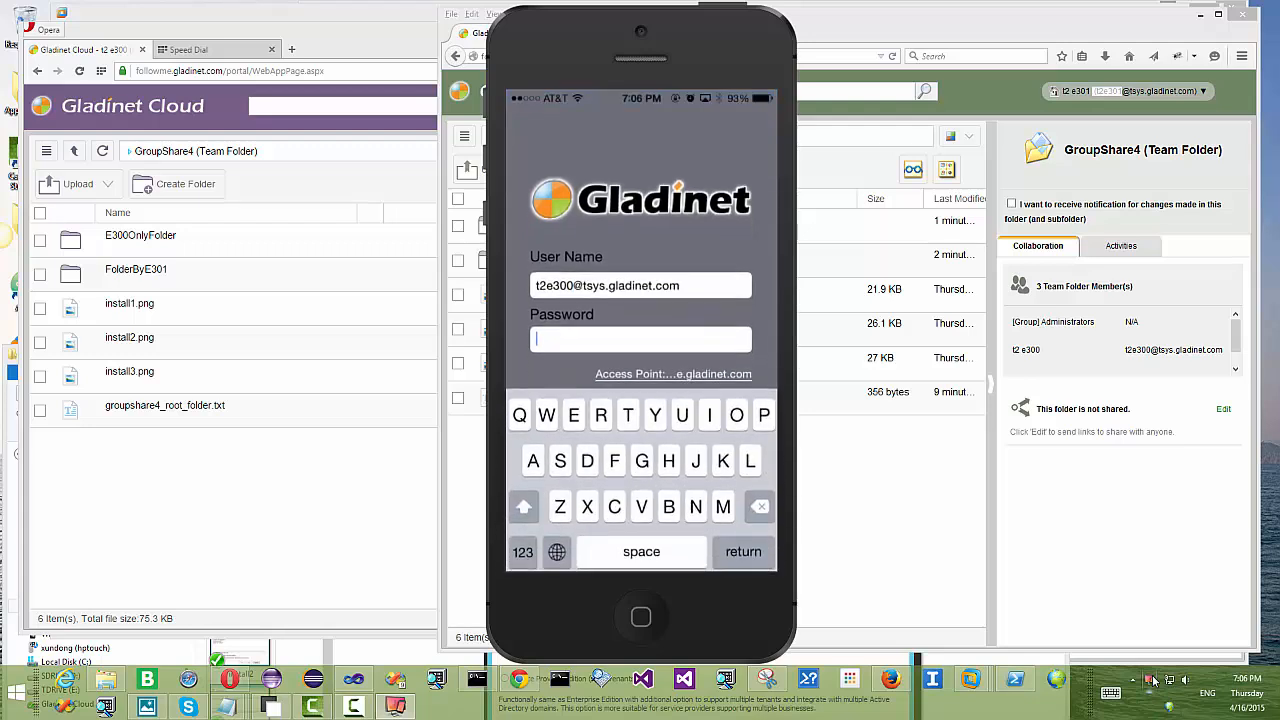
text(A5)
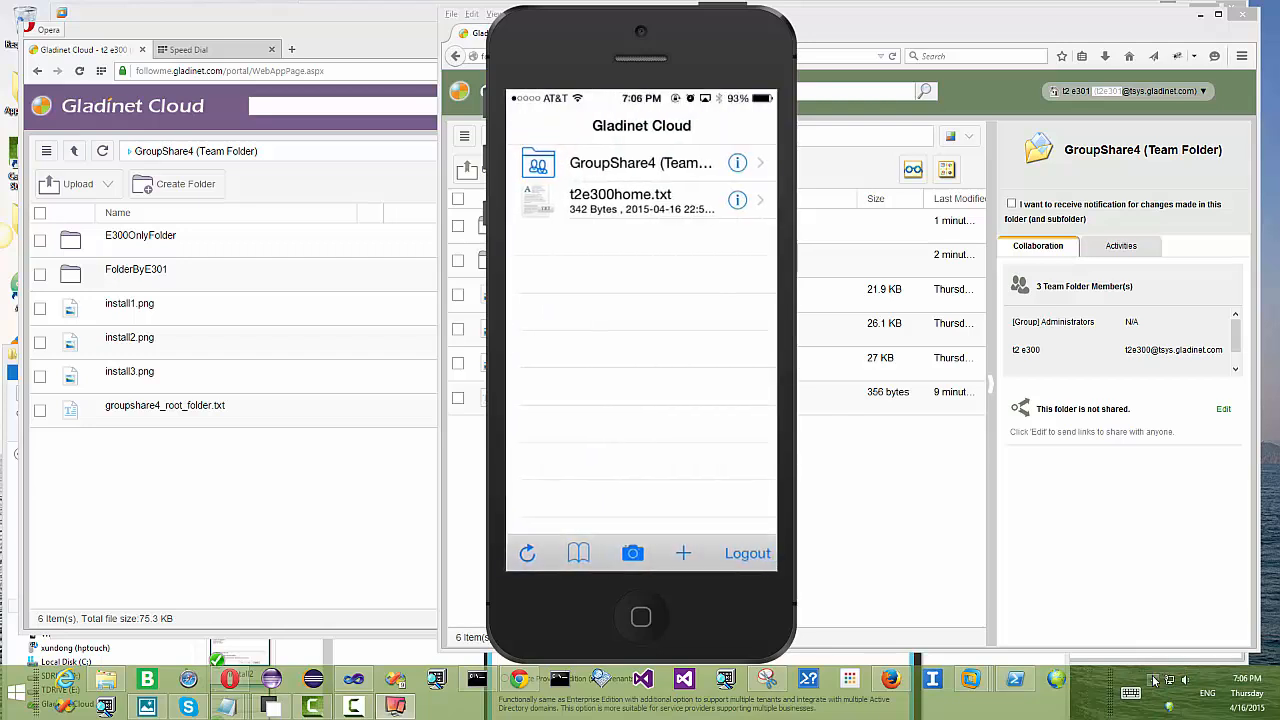
click(641, 163)
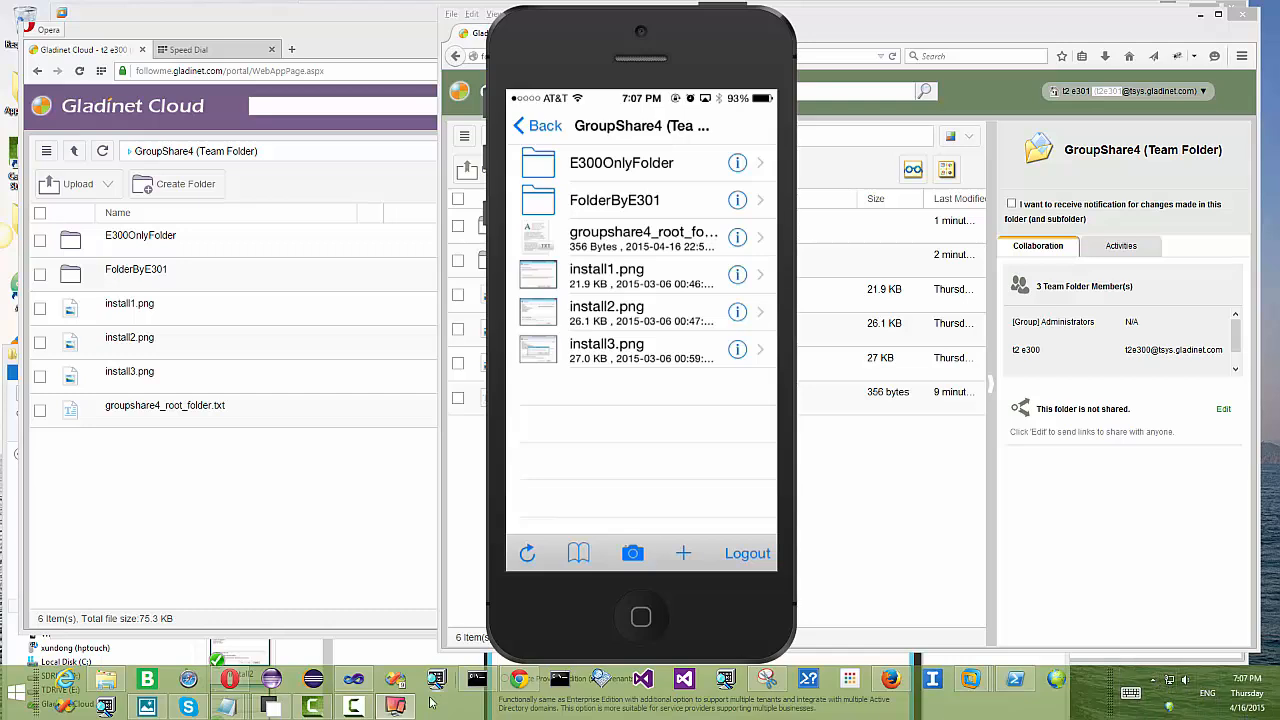
click(356, 707)
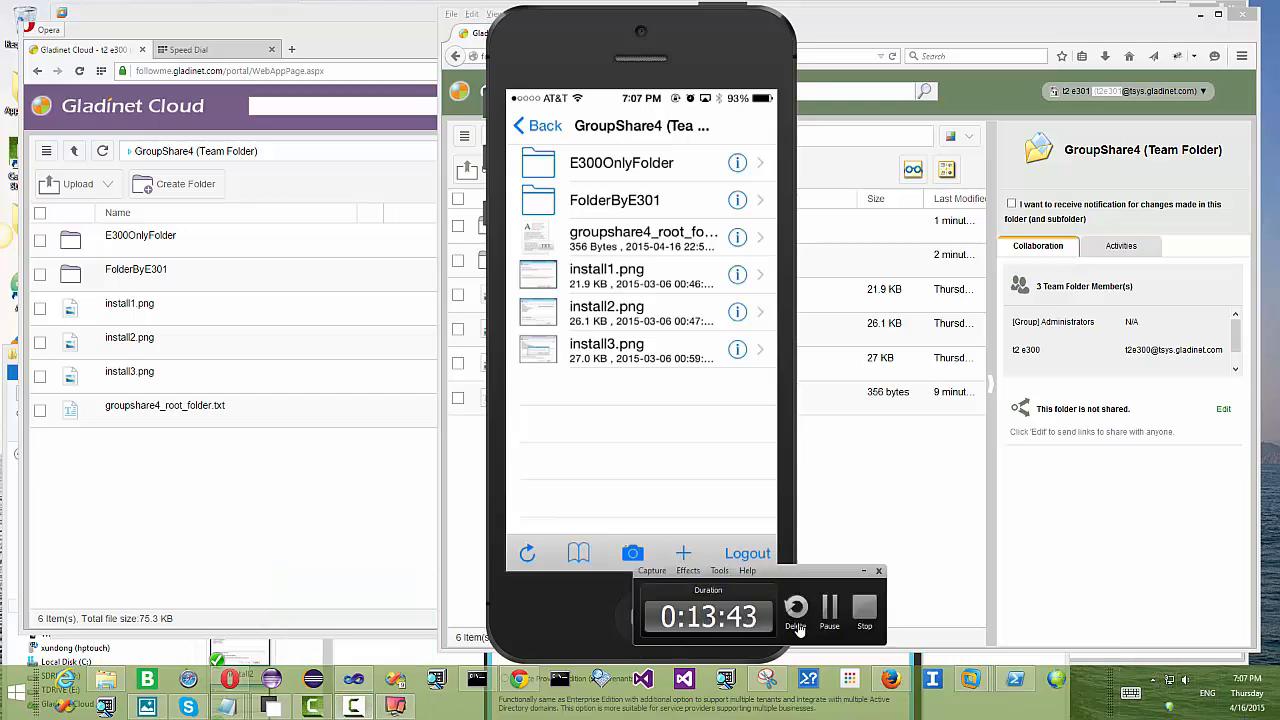